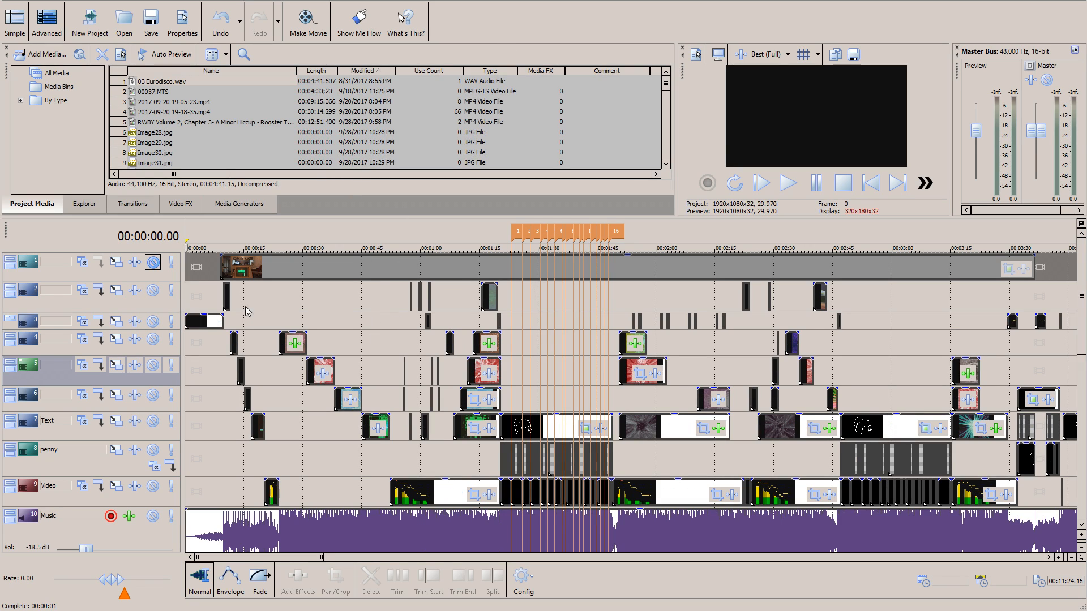
# Step: Preview the project frames at about 1:06, 1:19 and 0:33 on the timeline
pyautogui.click(450, 249)
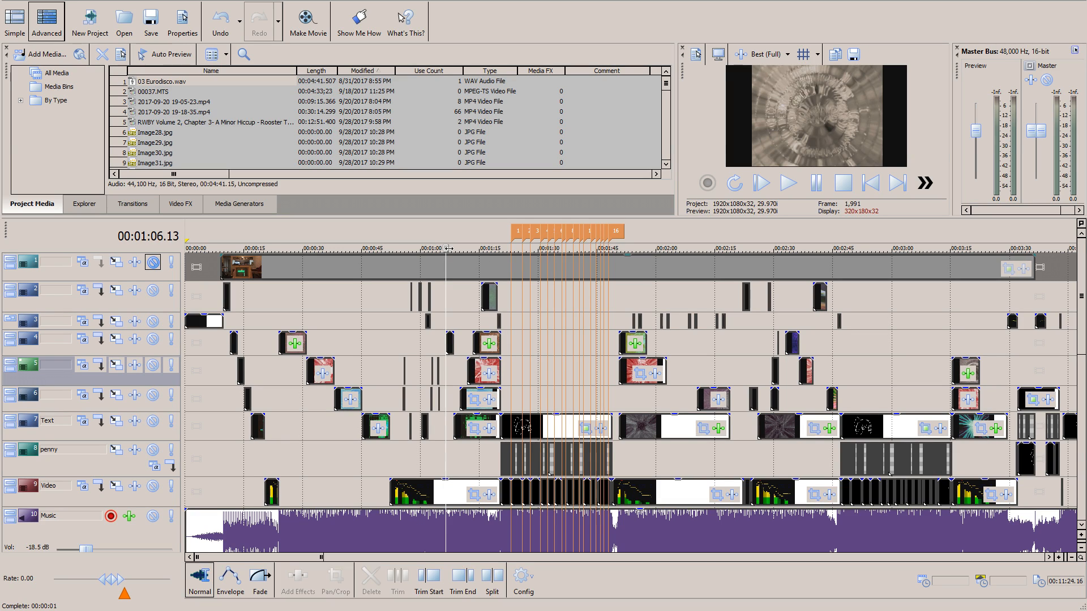
pyautogui.click(498, 250)
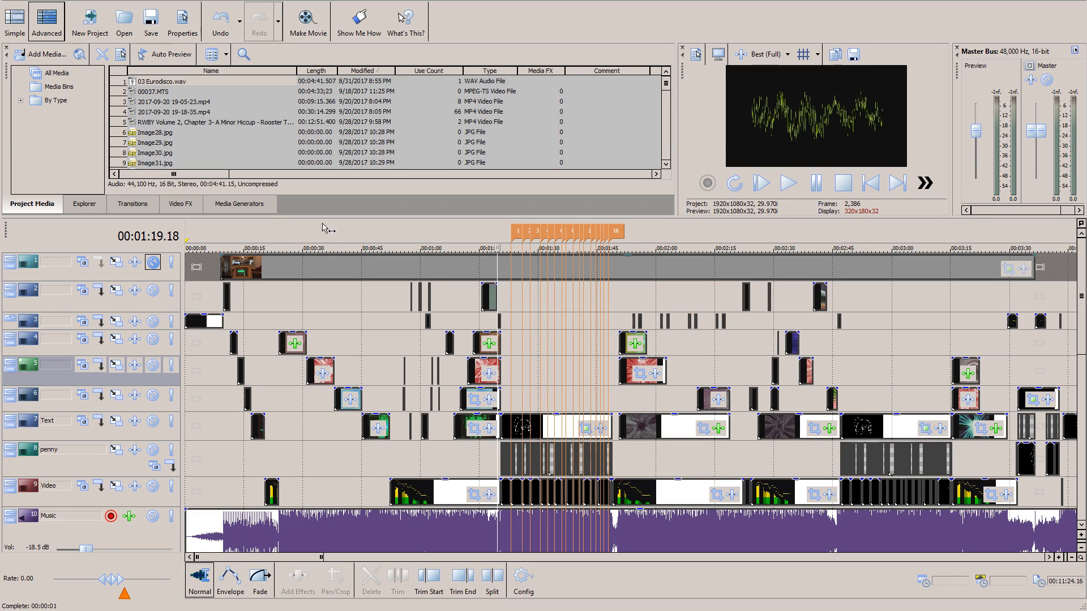
pyautogui.click(316, 249)
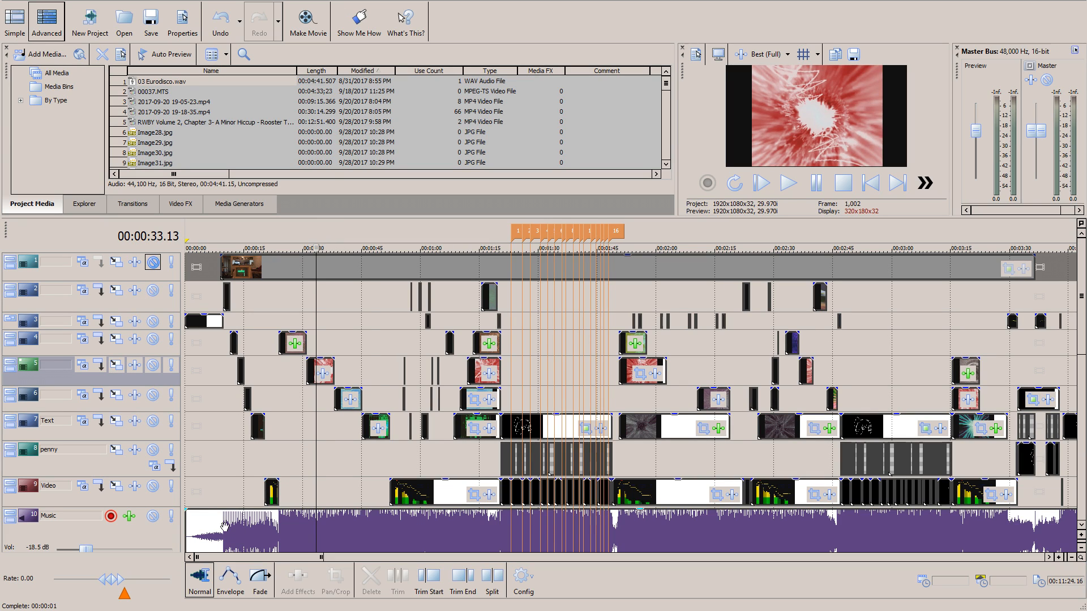
# Step: Mute the Music track and play the project, moving playback to about 1:03
pyautogui.click(156, 519)
pyautogui.click(787, 183)
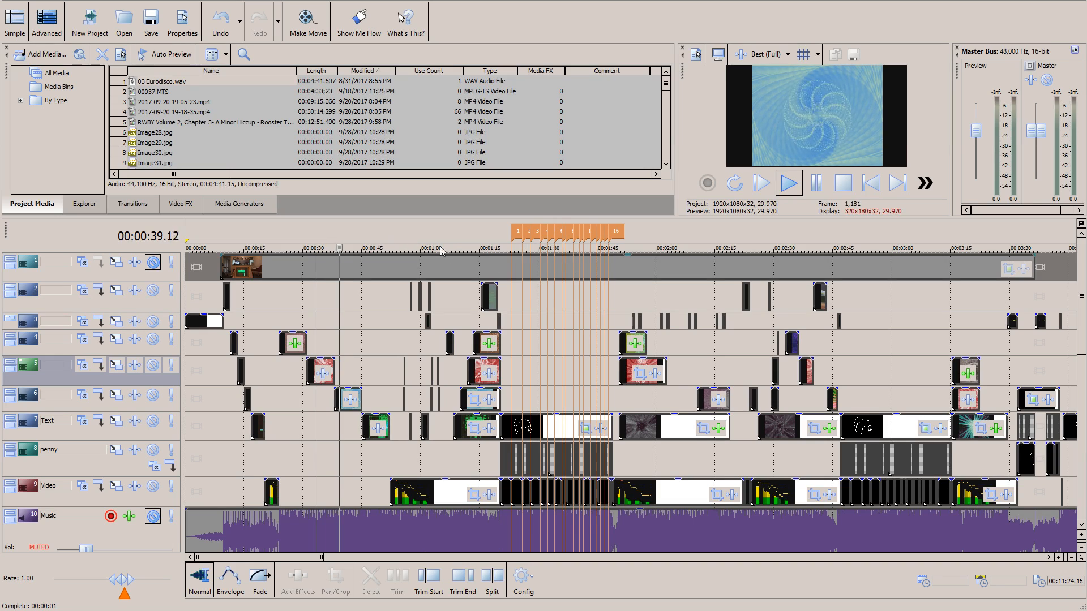
pyautogui.click(432, 297)
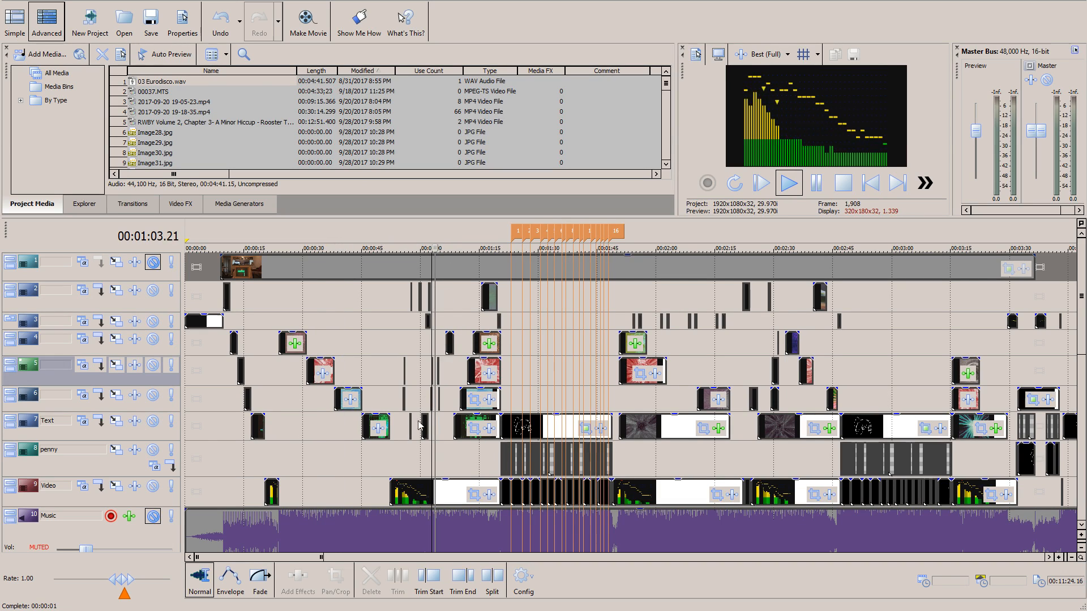
# Step: Replay from about 0:54 and examine the short effect clips on the upper tracks up to about 1:04
pyautogui.scroll(9, 454, 444)
pyautogui.scroll(-5, 563, 440)
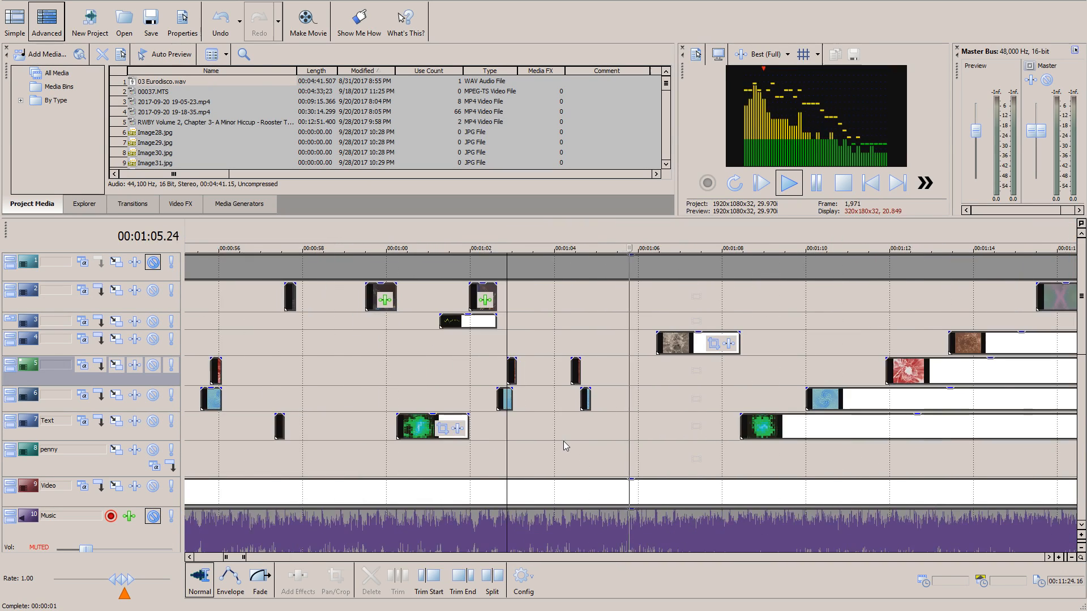
pyautogui.click(298, 247)
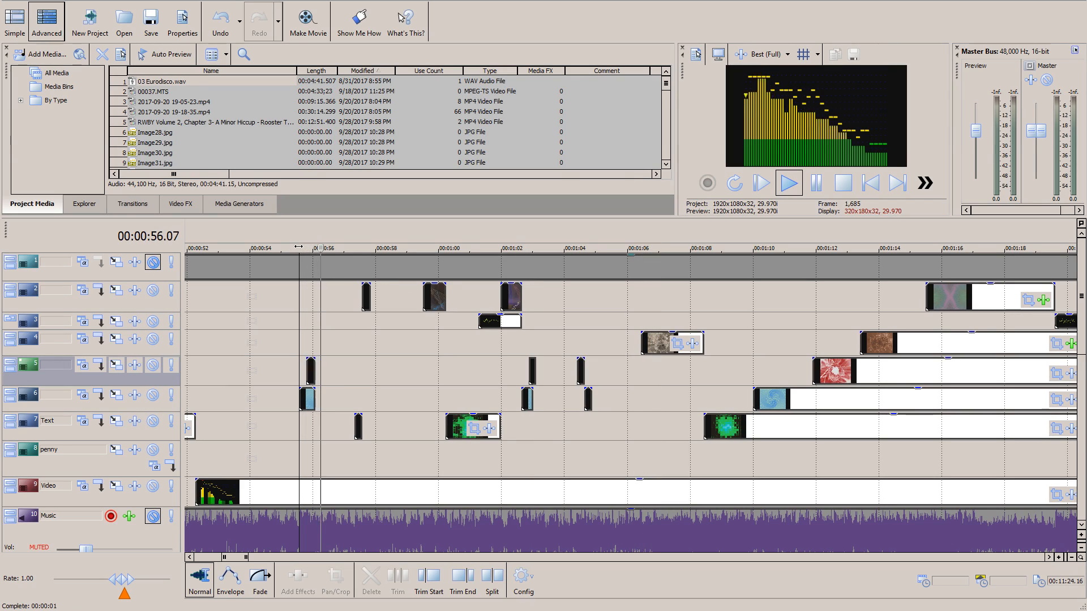
pyautogui.click(254, 252)
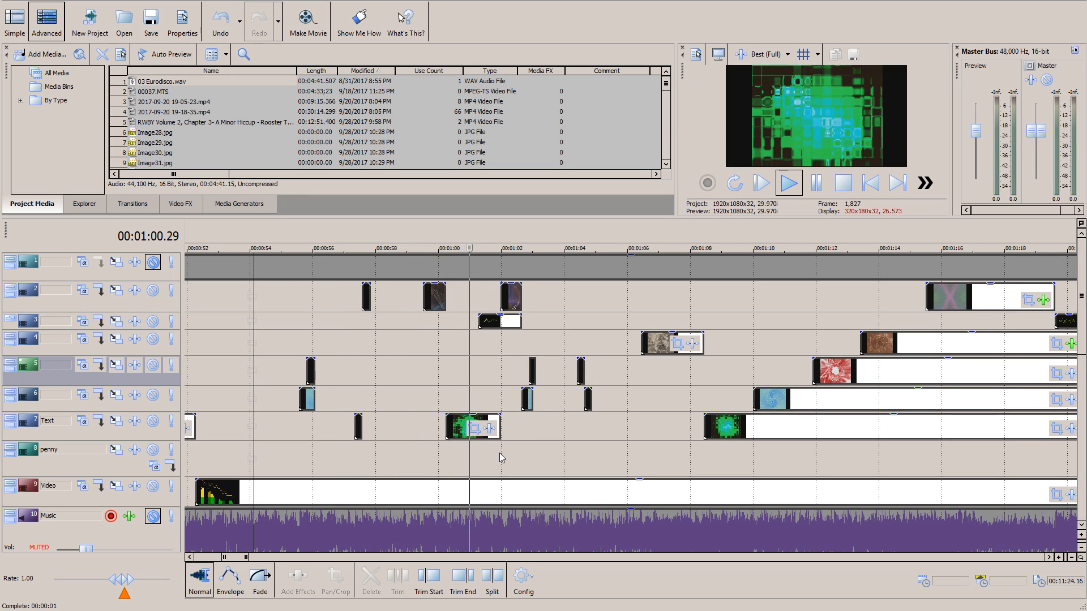
pyautogui.scroll(4, 504, 490)
pyautogui.scroll(1, 579, 487)
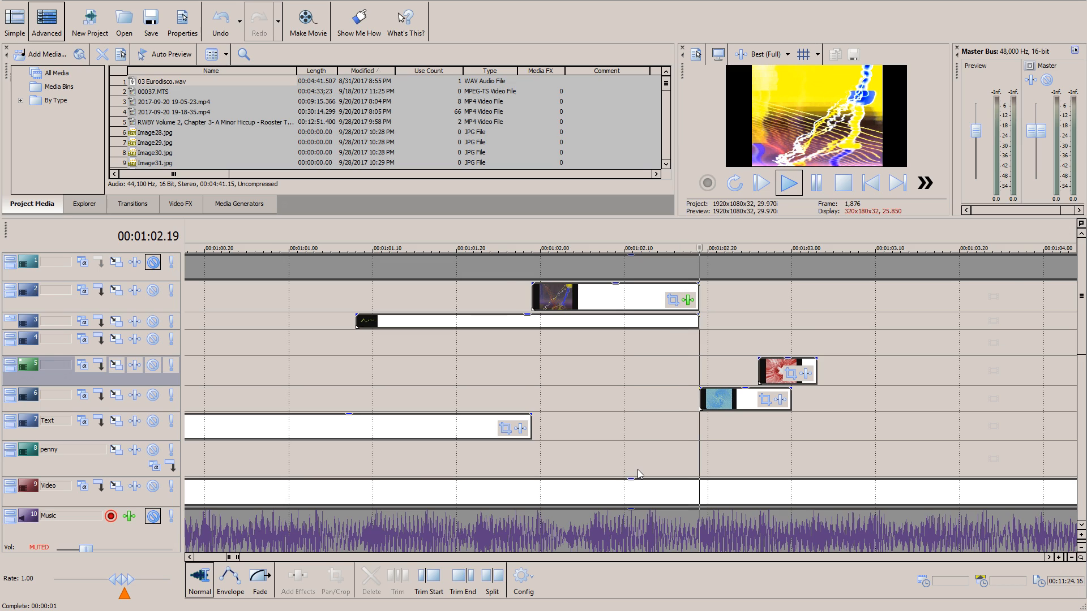
pyautogui.scroll(1, 638, 469)
pyautogui.scroll(-1, 664, 466)
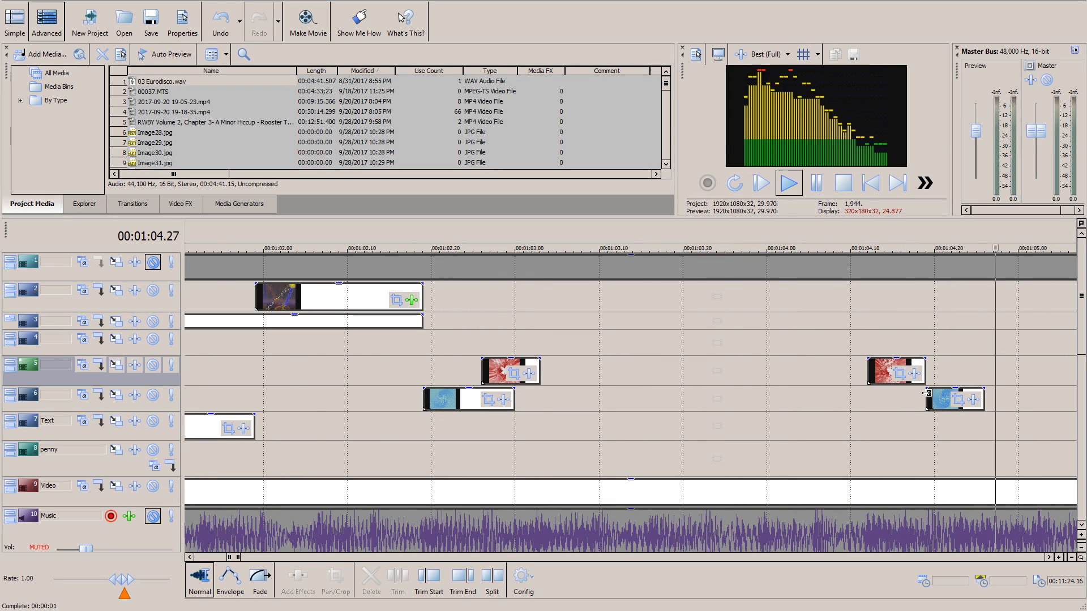
pyautogui.scroll(-1, 622, 339)
# Step: Replay from about 1:04 and examine the staggered, overlapping effect clips up to about 1:16
pyautogui.click(504, 245)
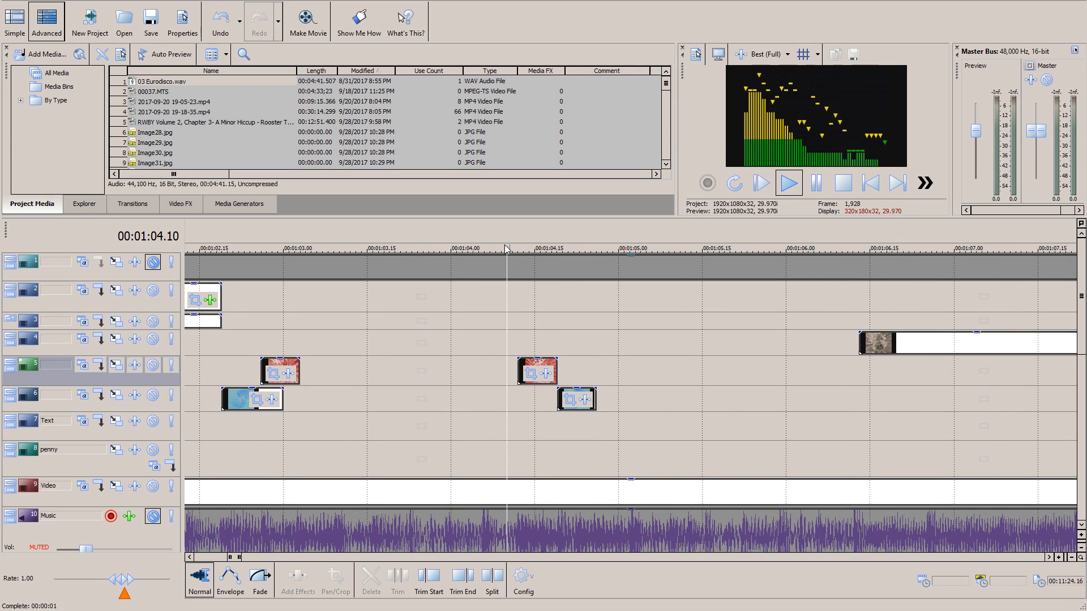
pyautogui.scroll(-2, 622, 345)
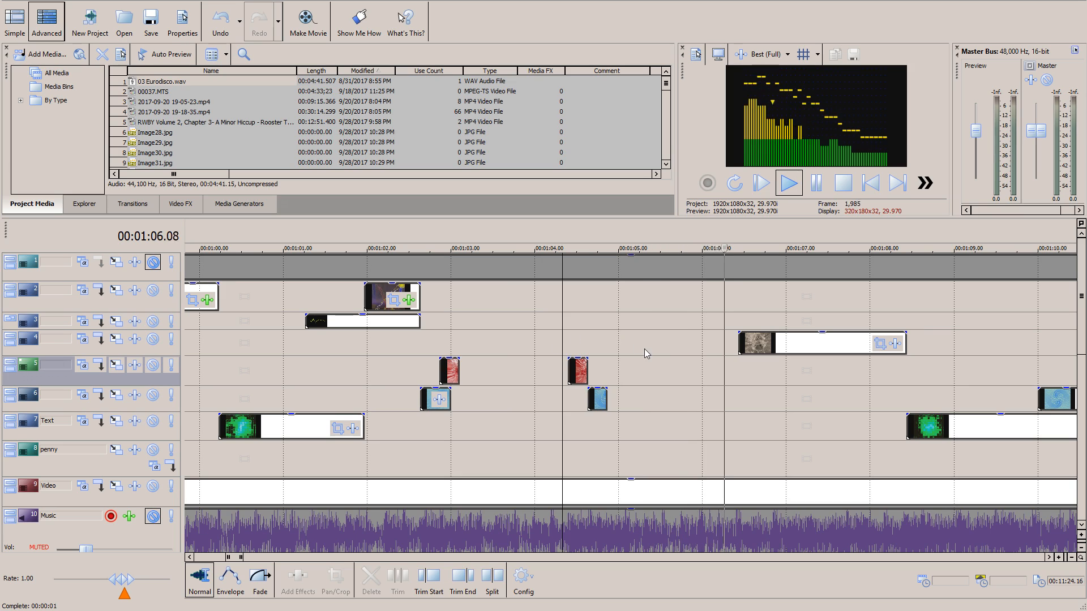
pyautogui.scroll(2, 696, 376)
pyautogui.scroll(-2, 720, 392)
pyautogui.scroll(-1, 682, 335)
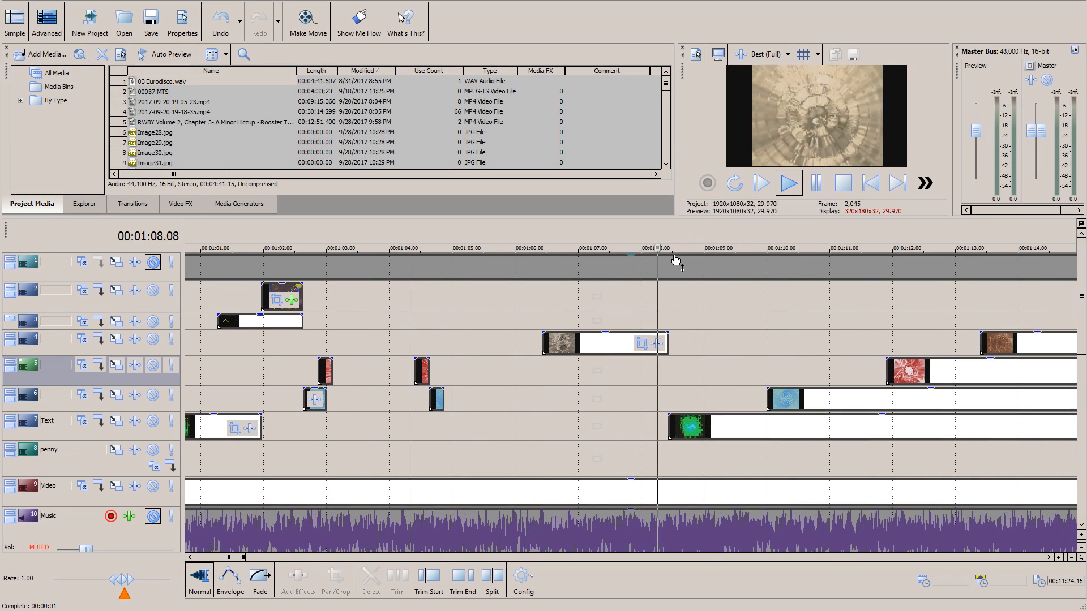
pyautogui.scroll(-2, 658, 328)
pyautogui.scroll(-1, 628, 408)
pyautogui.scroll(1, 626, 412)
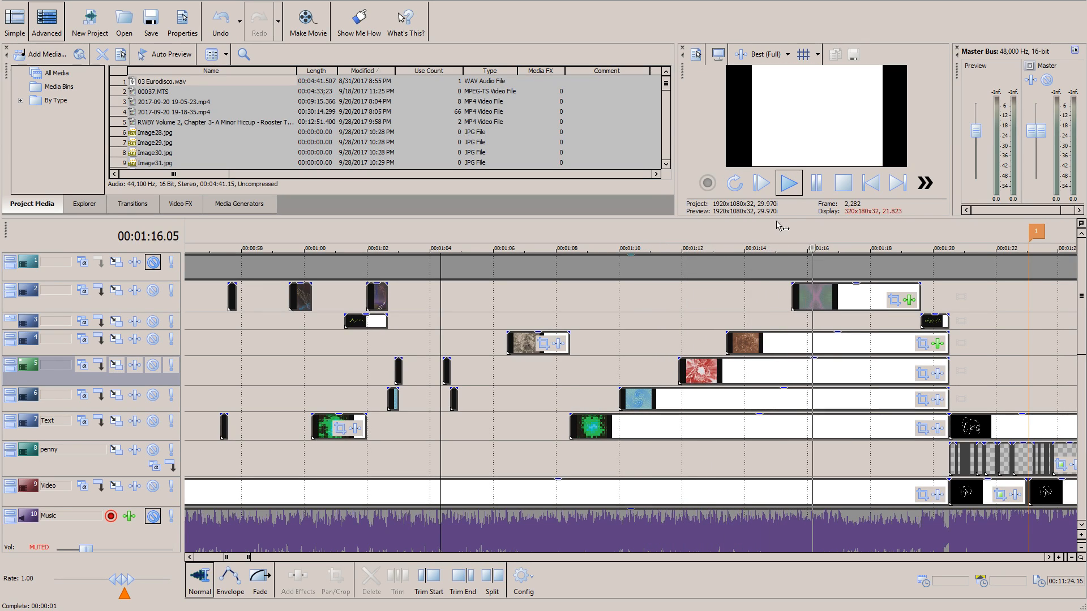
# Step: Examine the markers and the short clips on the penny and Video tracks during playback from about 1:16 to 1:32
pyautogui.scroll(2, 840, 320)
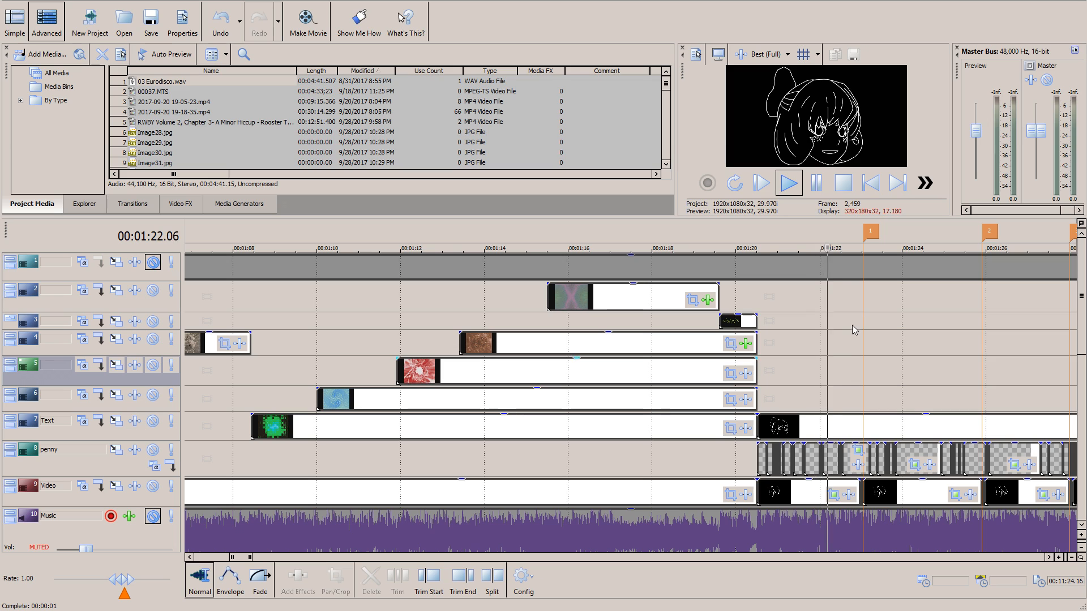
pyautogui.scroll(-1, 823, 406)
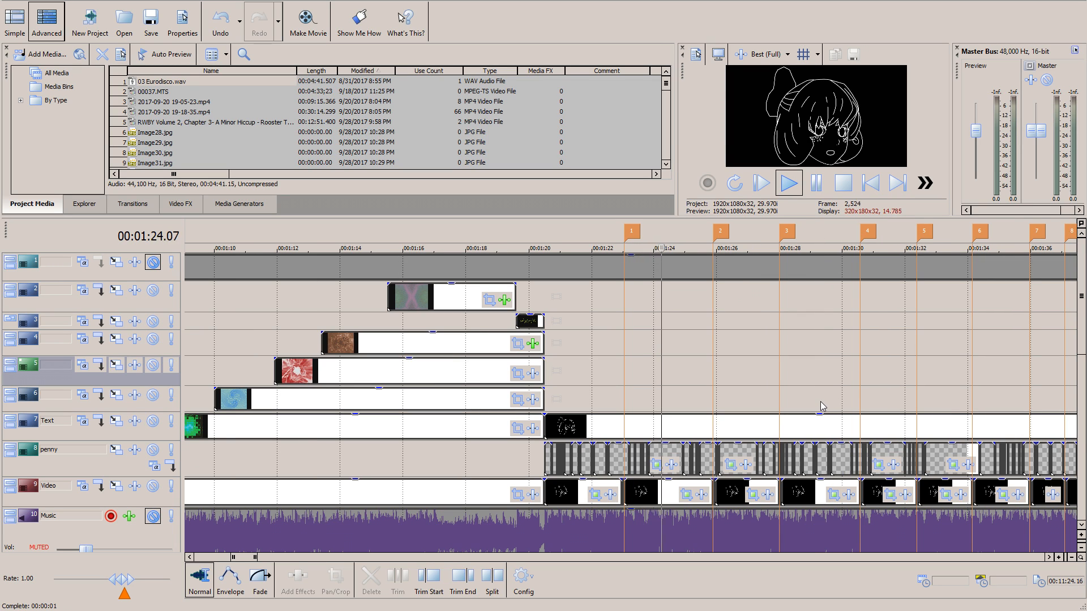
pyautogui.scroll(2, 746, 491)
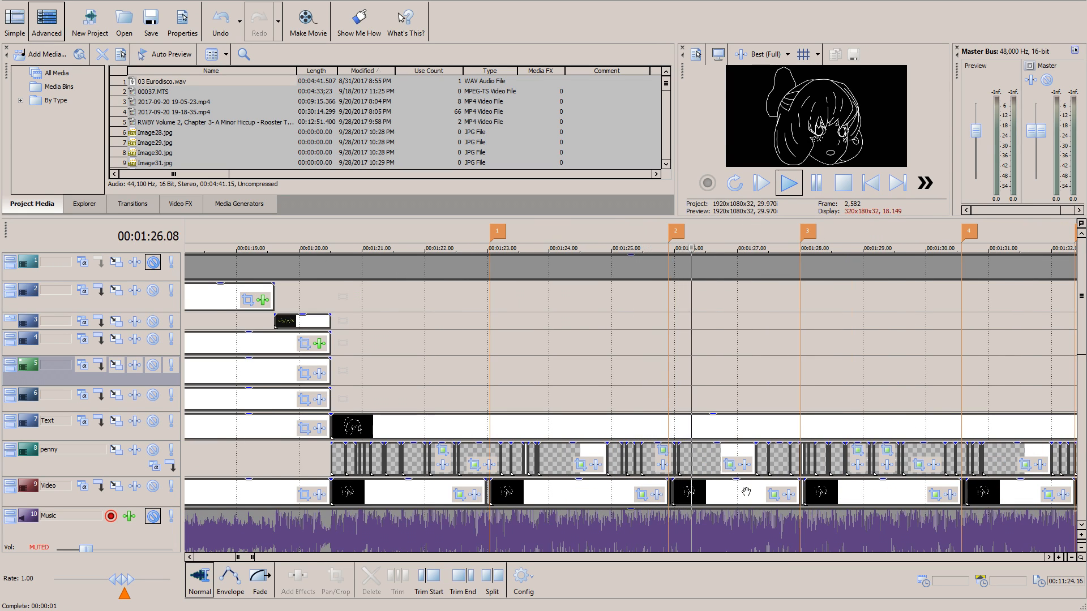
pyautogui.scroll(2, 746, 492)
pyautogui.scroll(4, 746, 506)
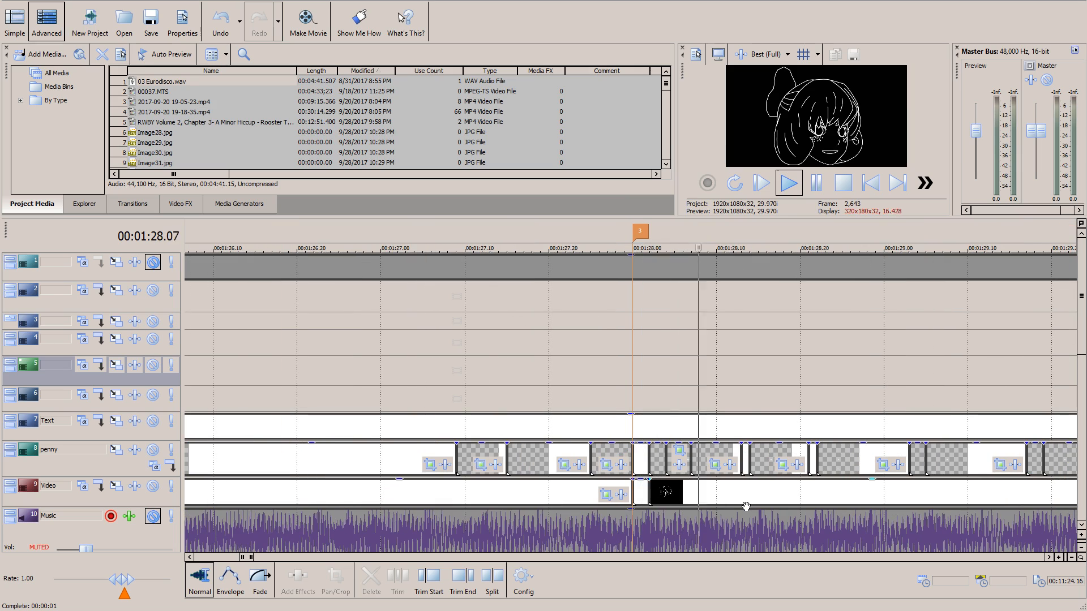
pyautogui.scroll(-3, 746, 506)
pyautogui.scroll(-2, 746, 506)
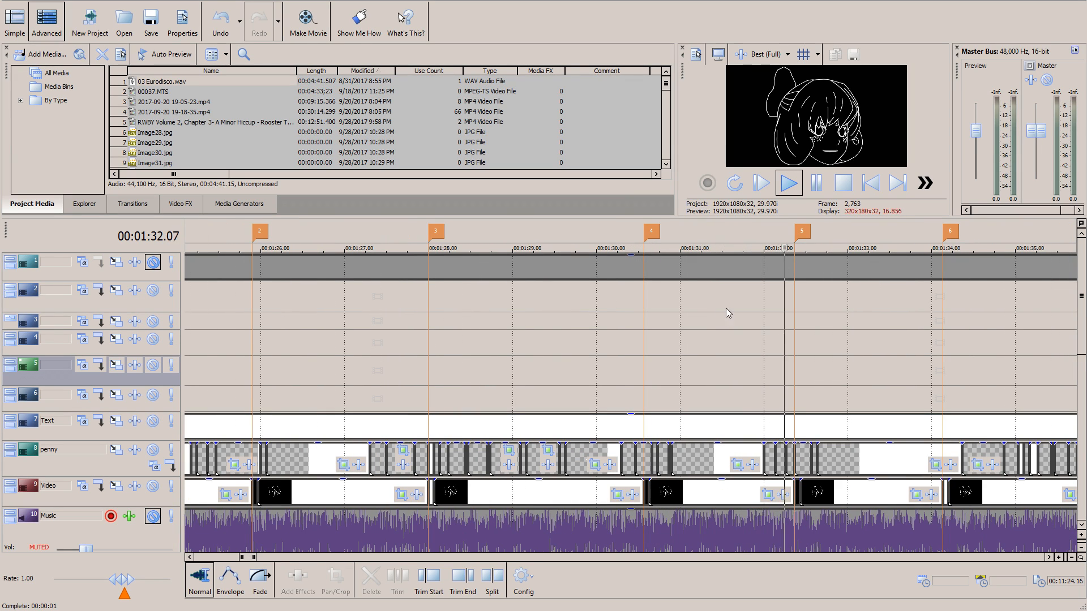
# Step: Enlarge the video preview by shrinking the timeline area and bring the penny, Video and Music tracks into view
pyautogui.moveTo(692, 217); pyautogui.dragTo(701, 331)
pyautogui.scroll(-2, 732, 477)
pyautogui.scroll(-5, 733, 475)
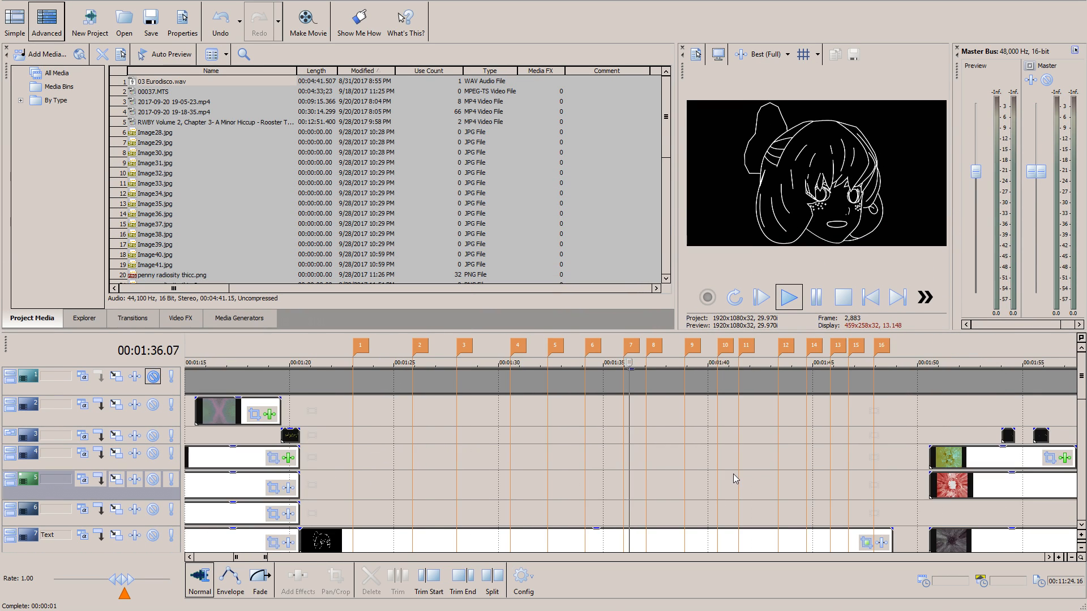
pyautogui.moveTo(1082, 376); pyautogui.dragTo(1082, 401)
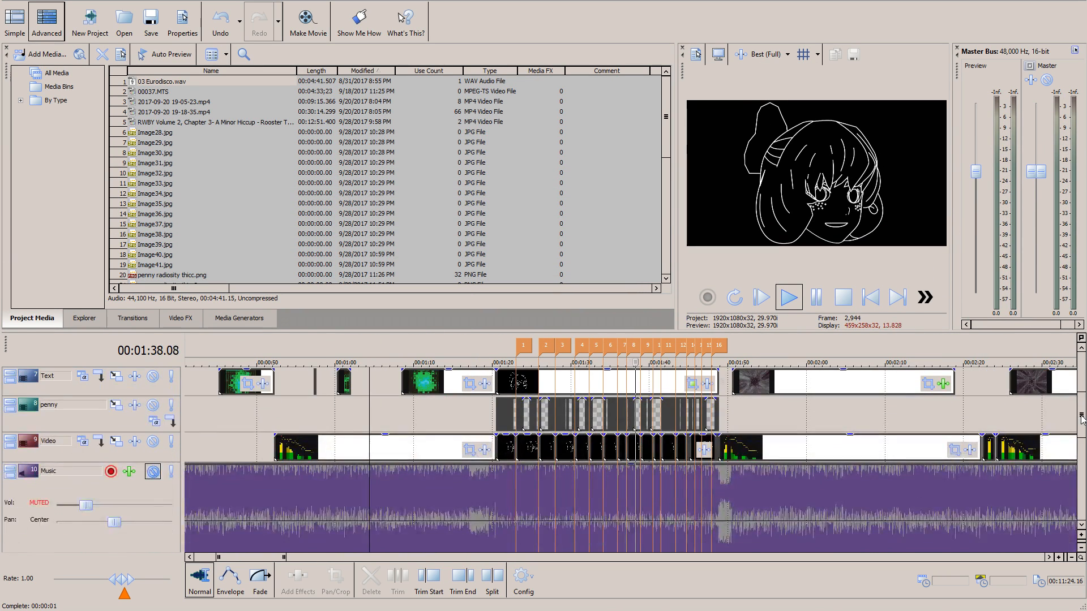
# Step: Pause playback at about 1:43 and inspect the penny track's clips between markers 11 and 12 up close
pyautogui.scroll(4, 695, 480)
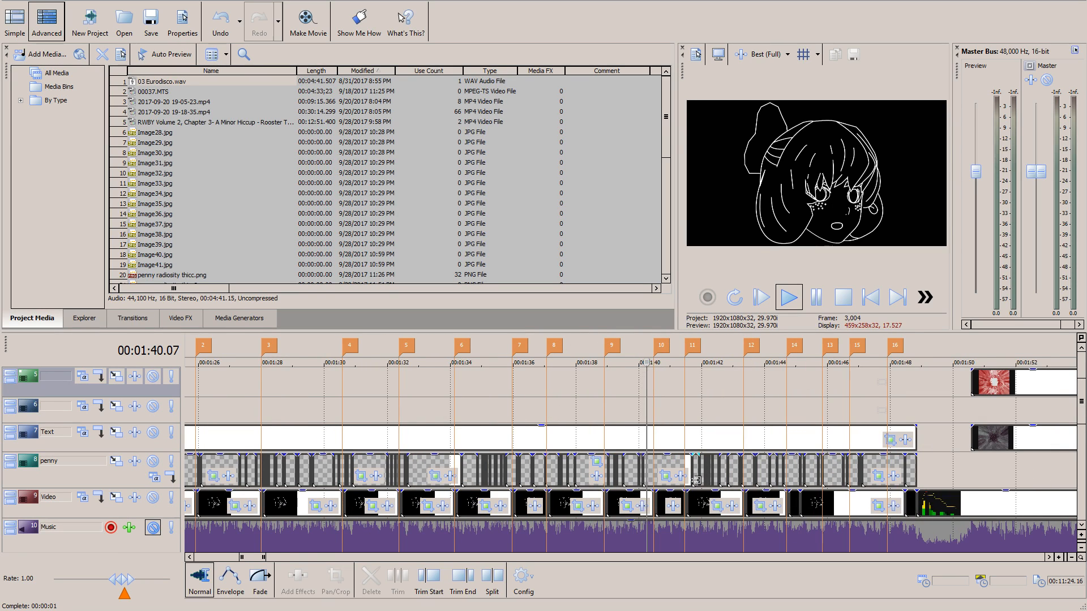
pyautogui.scroll(3, 695, 480)
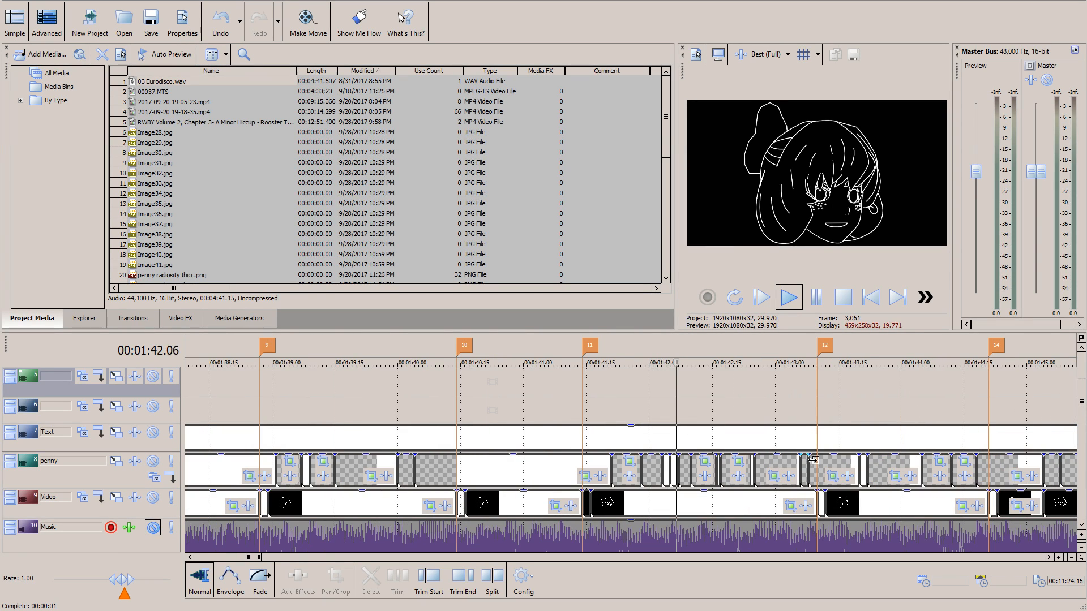
pyautogui.press('space')
pyautogui.scroll(2, 712, 460)
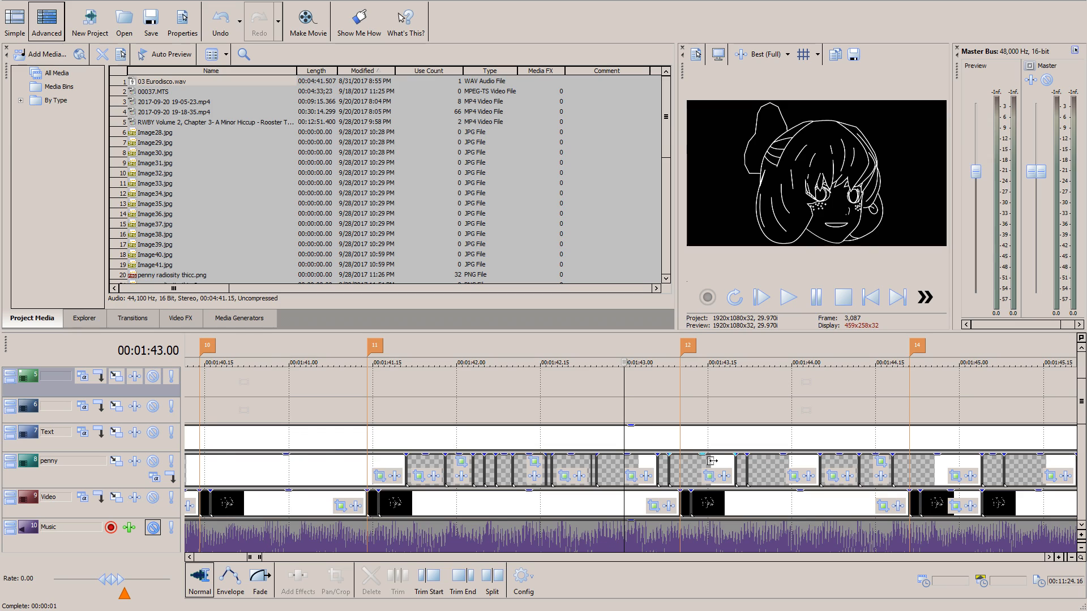
pyautogui.scroll(1, 712, 461)
# Step: Step through the character's mouth shapes on the penny track from 1:41.24 to 1:42.06
pyautogui.click(320, 361)
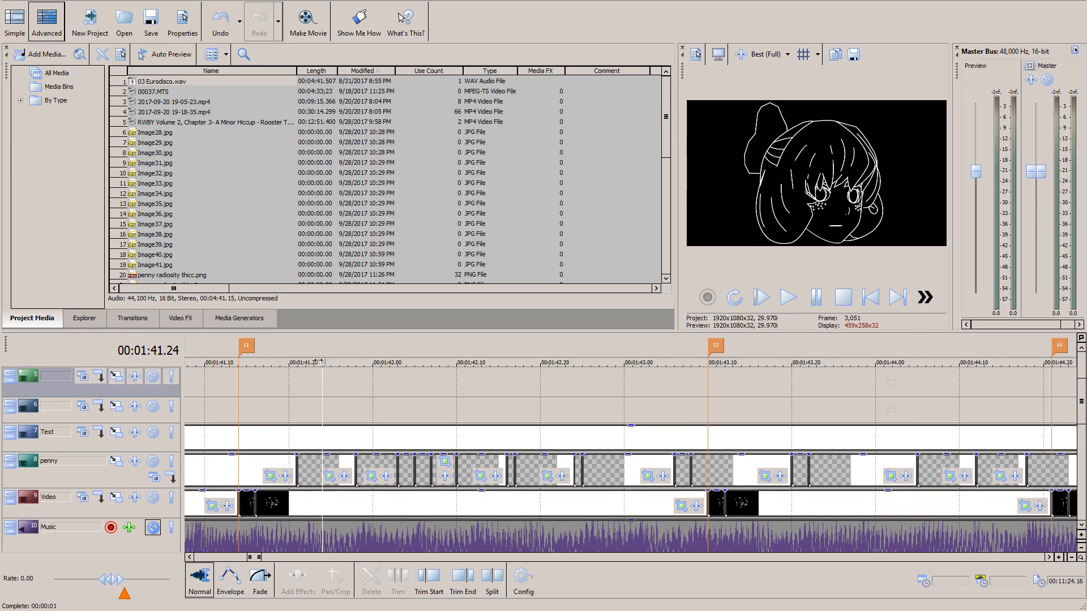
pyautogui.click(373, 361)
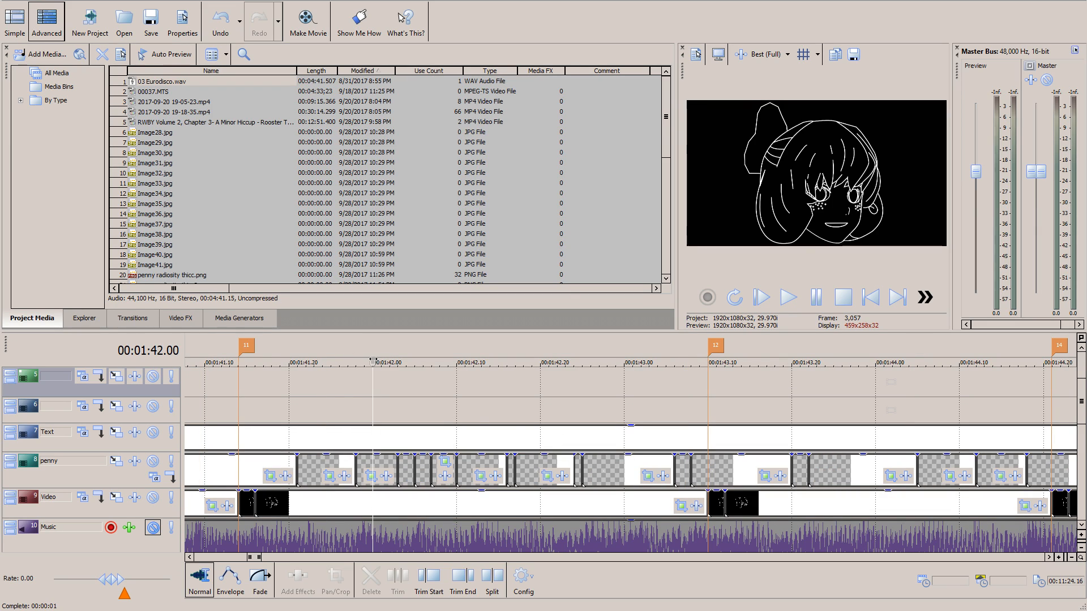
pyautogui.click(408, 362)
pyautogui.click(415, 363)
pyautogui.click(426, 363)
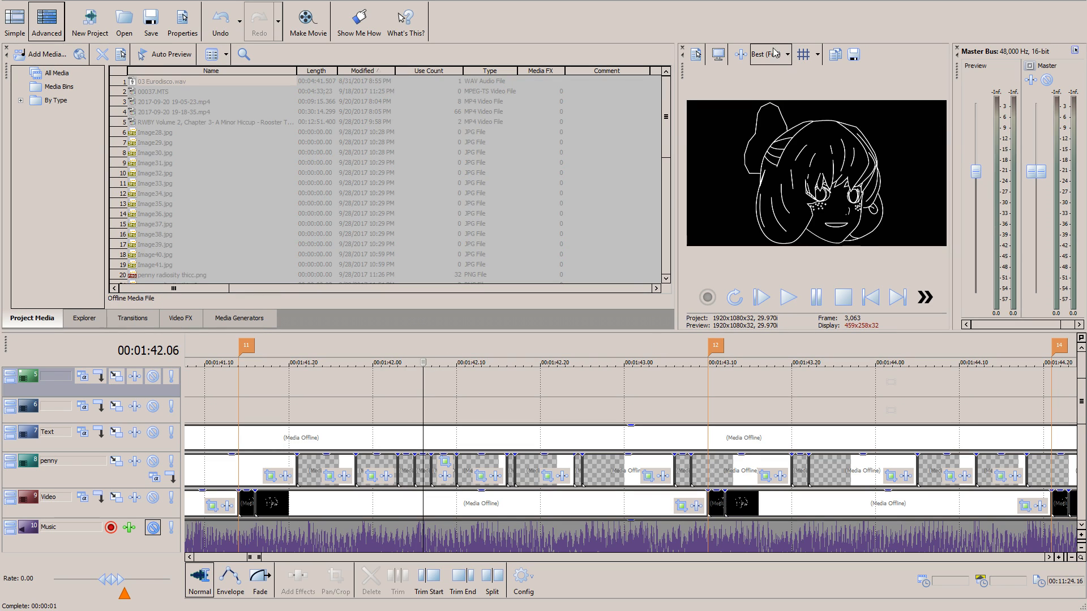
# Step: Check the mouth shape in each penny clip from 1:42.13 to 1:44.09
pyautogui.click(480, 362)
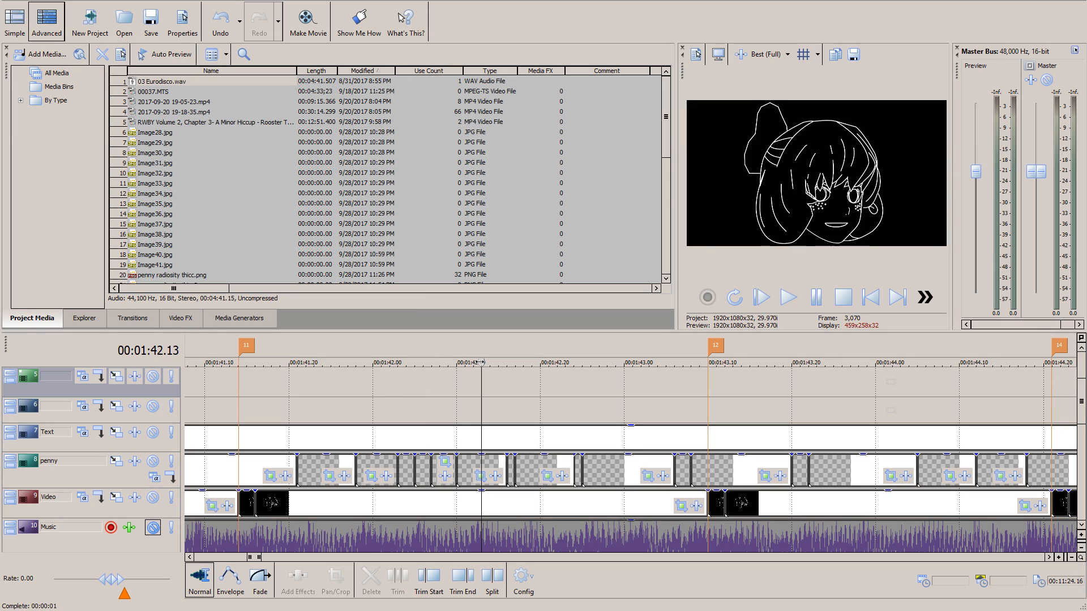
pyautogui.click(509, 363)
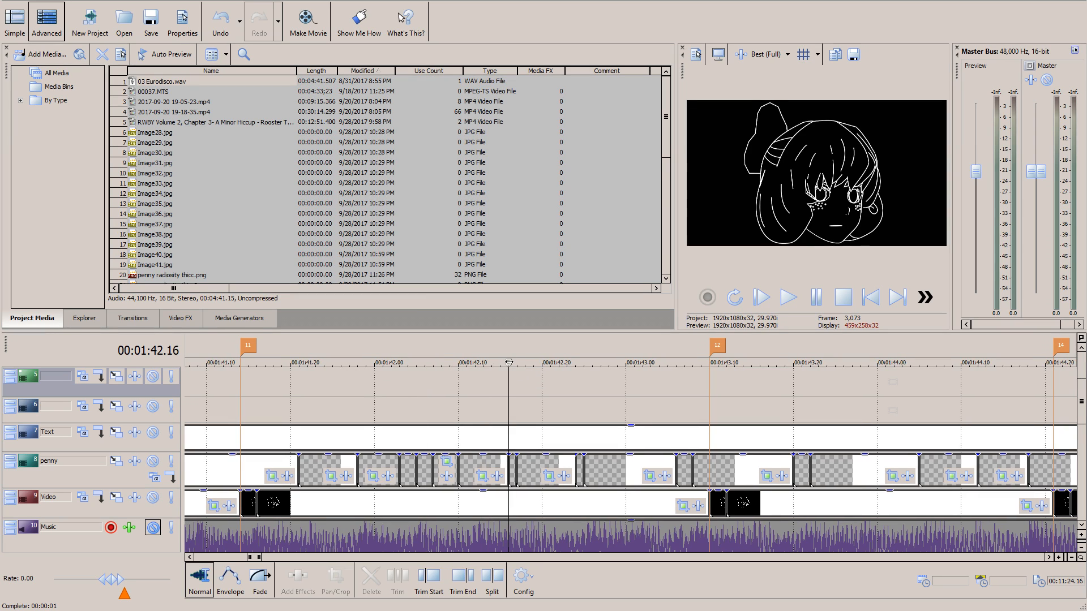
pyautogui.click(583, 363)
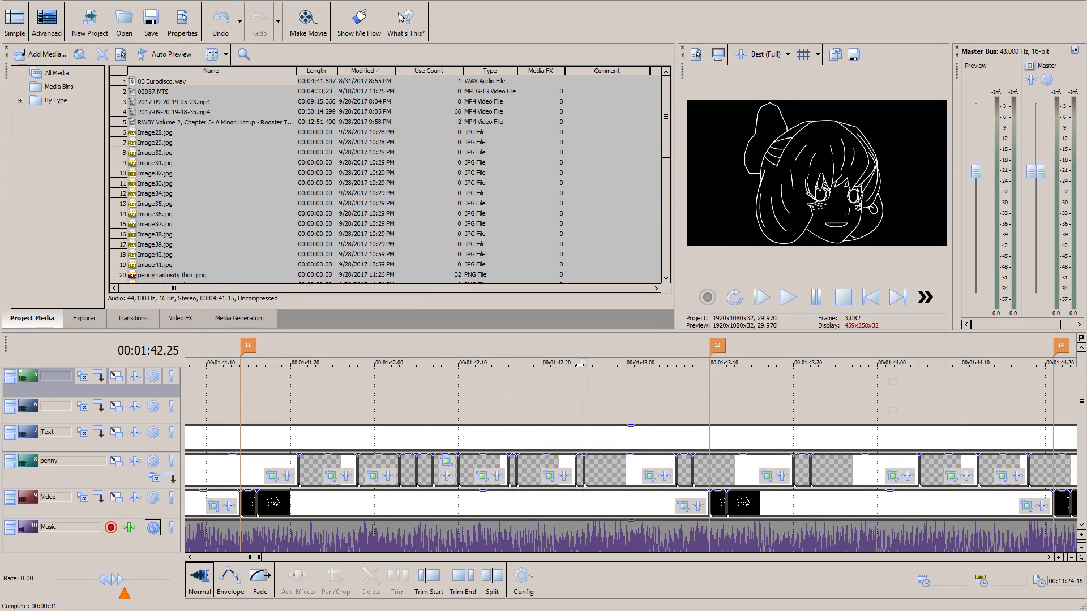
pyautogui.click(679, 362)
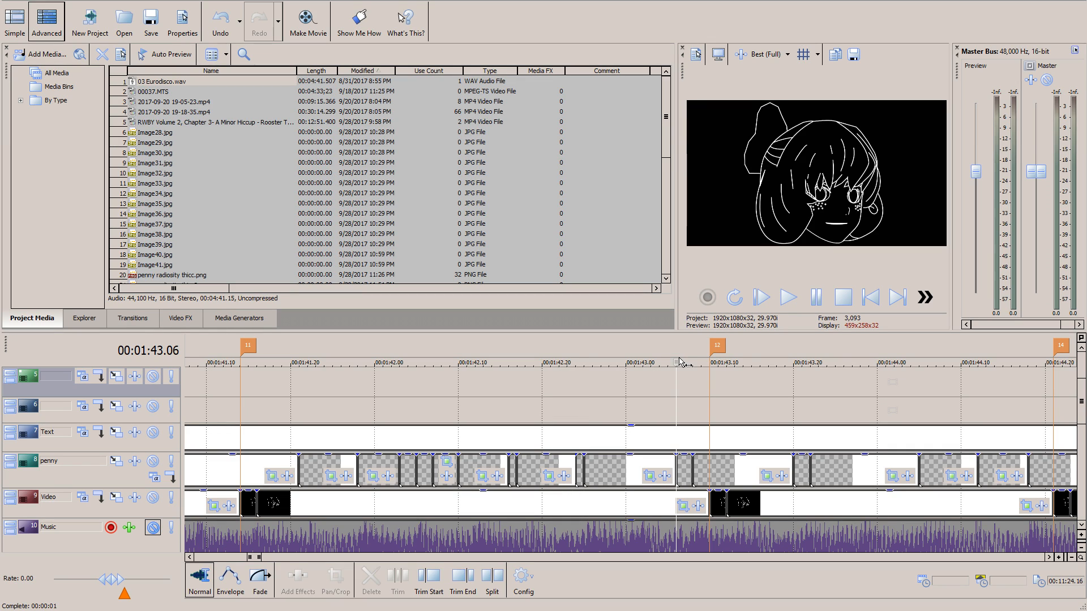
pyautogui.click(792, 363)
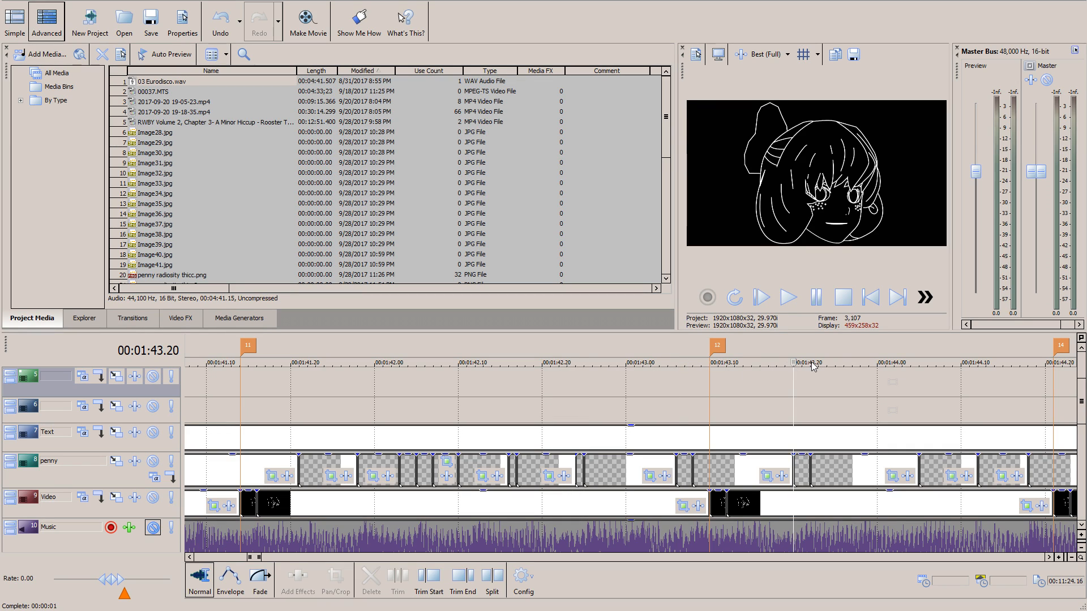
pyautogui.click(853, 363)
pyautogui.click(954, 362)
# Step: Select the penny track clips around marker 15 one by one to view the closed-eye frames near 1:46
pyautogui.scroll(-1, 817, 481)
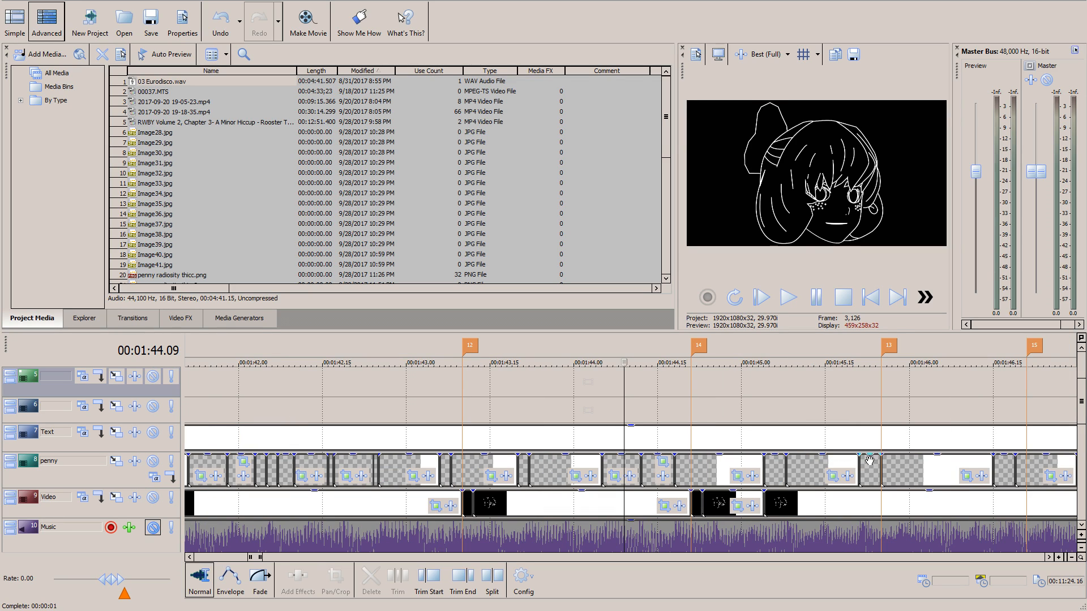
pyautogui.click(937, 470)
pyautogui.click(1004, 468)
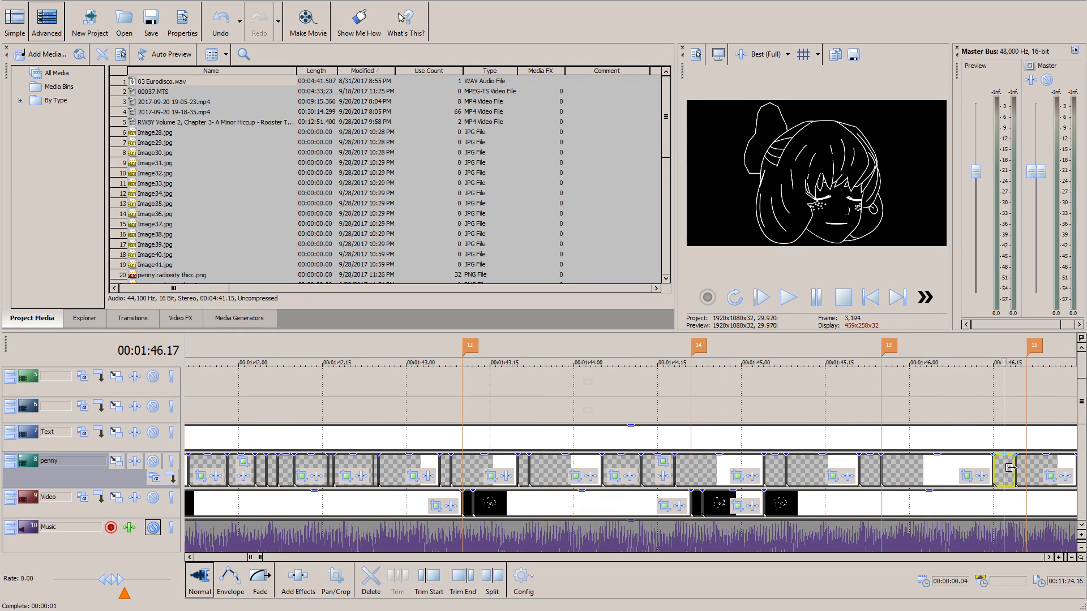
pyautogui.click(1041, 467)
pyautogui.scroll(-1, 850, 480)
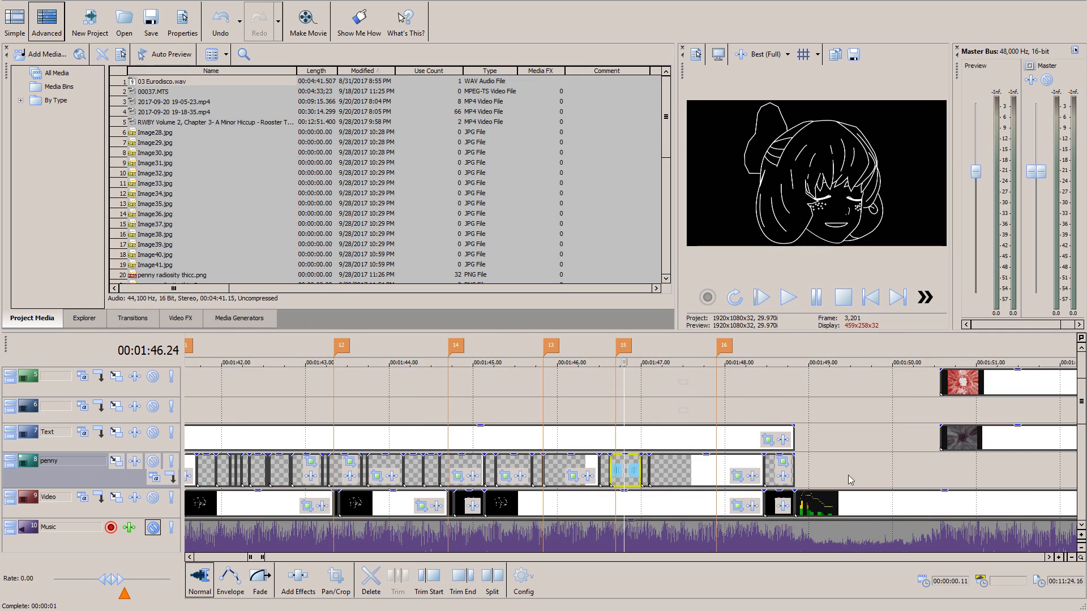
# Step: Select the penny track clips from about 1:46.23 to 1:48.18 one by one to compare their eye and mouth frames
pyautogui.click(704, 471)
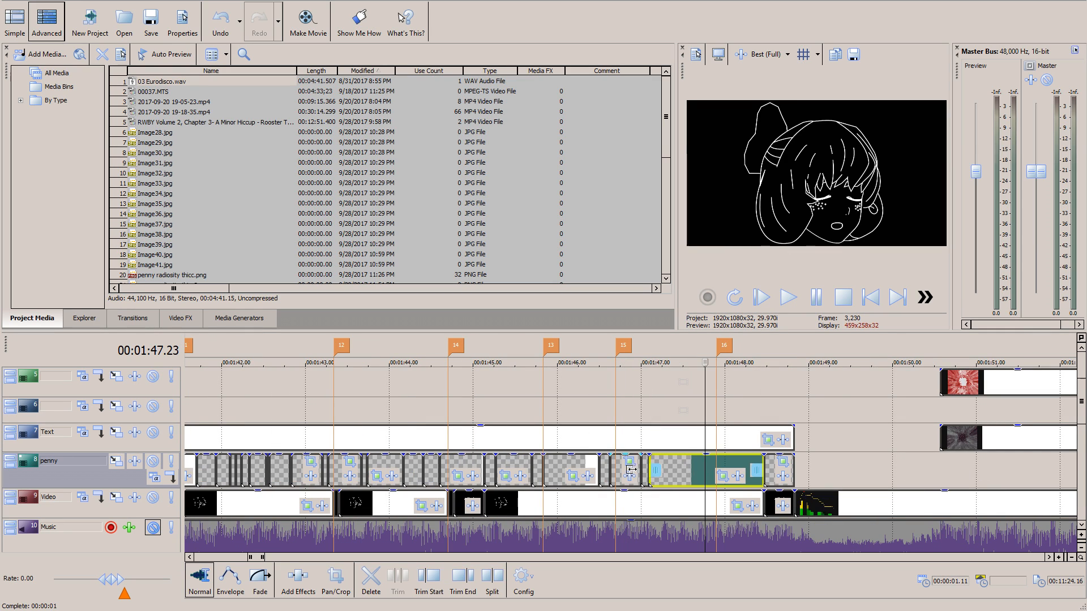
pyautogui.scroll(3, 736, 466)
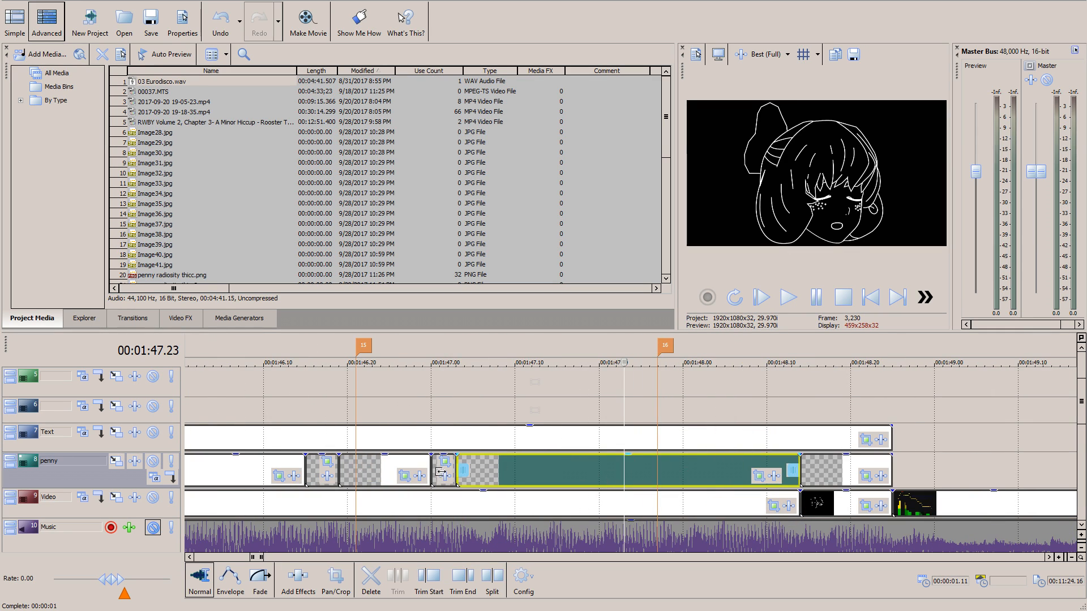
pyautogui.click(372, 471)
pyautogui.scroll(-2, 407, 475)
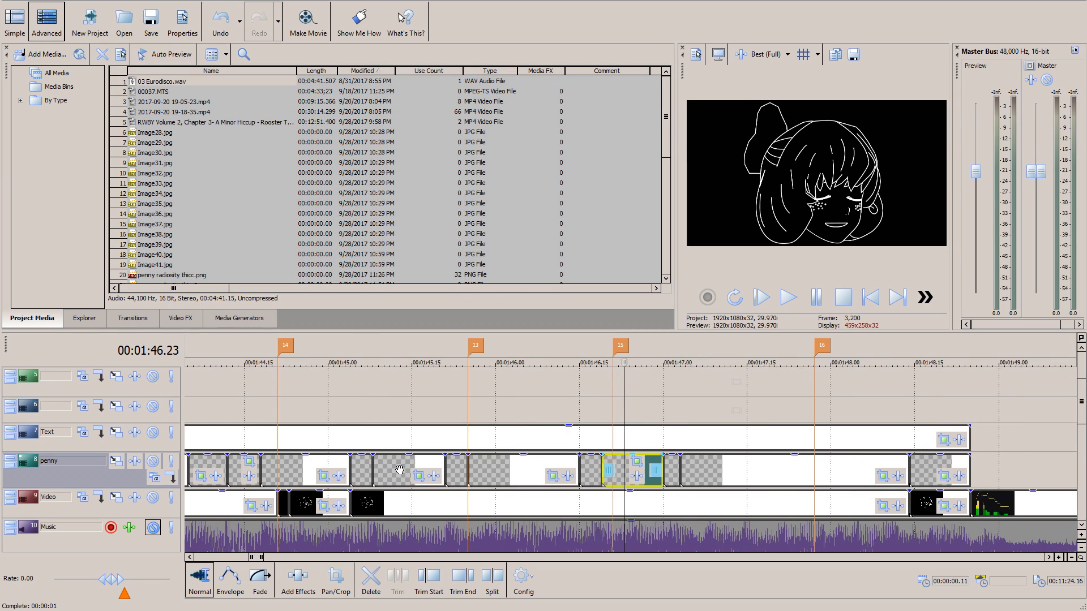
pyautogui.click(717, 470)
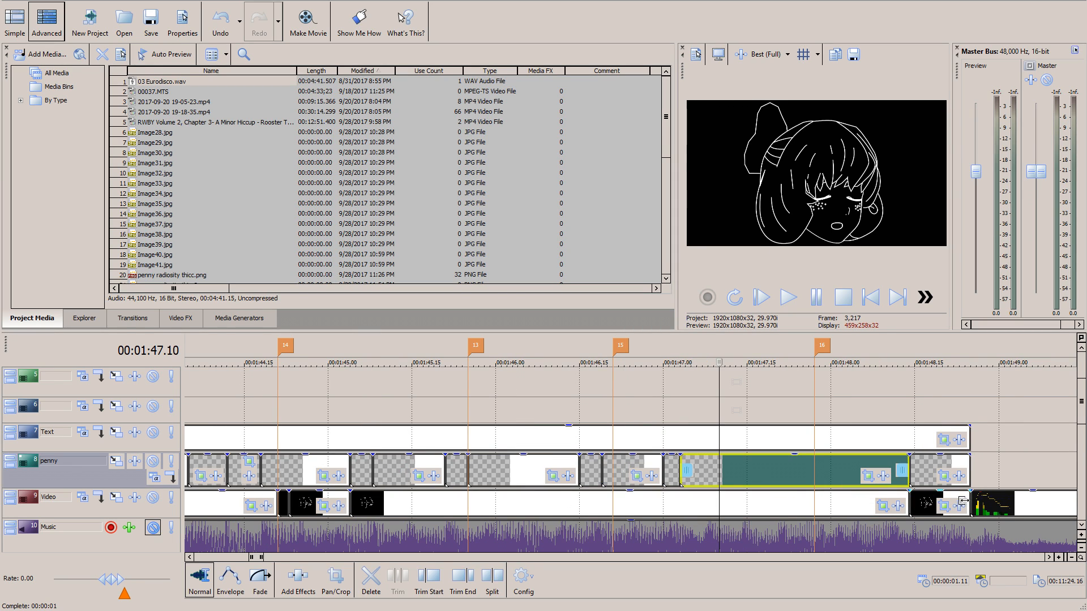
pyautogui.click(929, 463)
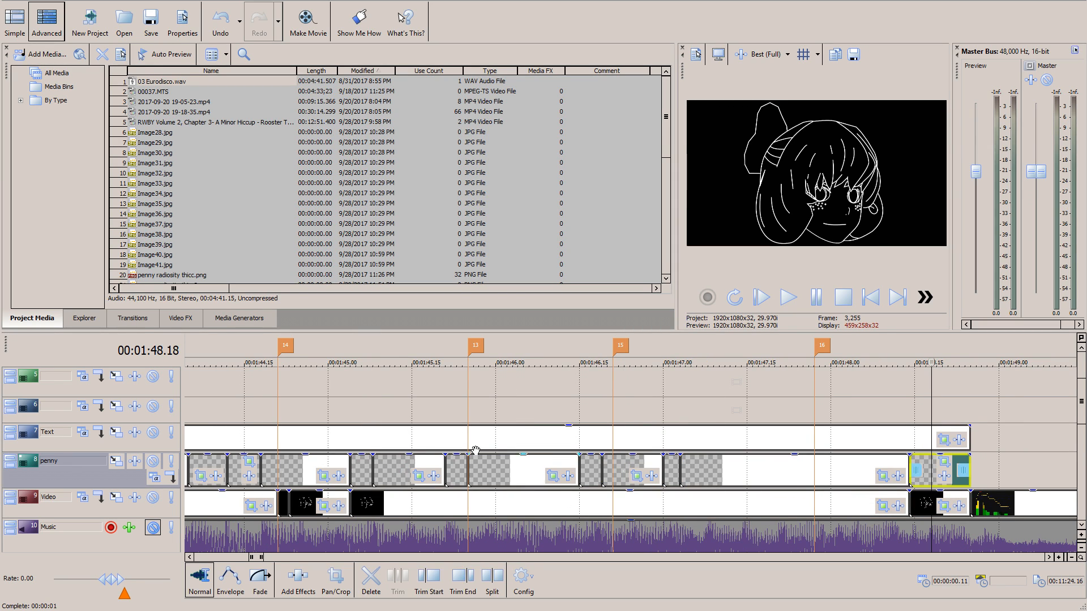
# Step: Check the penny track clips near 1:45.14 and 1:44.25 between markers 14 and 13
pyautogui.click(406, 482)
pyautogui.scroll(-2, 403, 471)
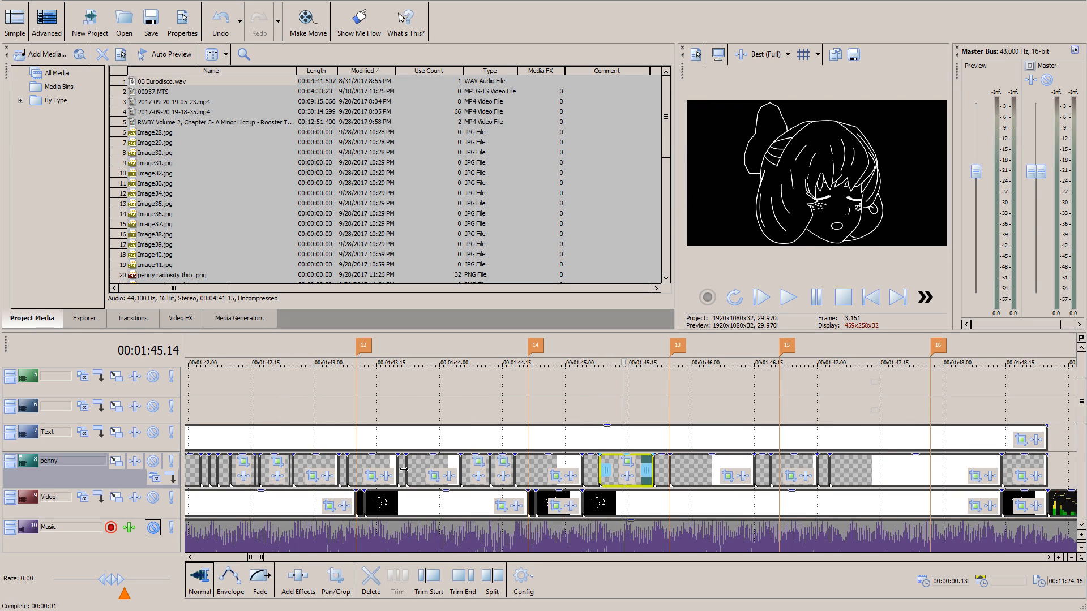
pyautogui.scroll(2, 524, 502)
pyautogui.click(518, 470)
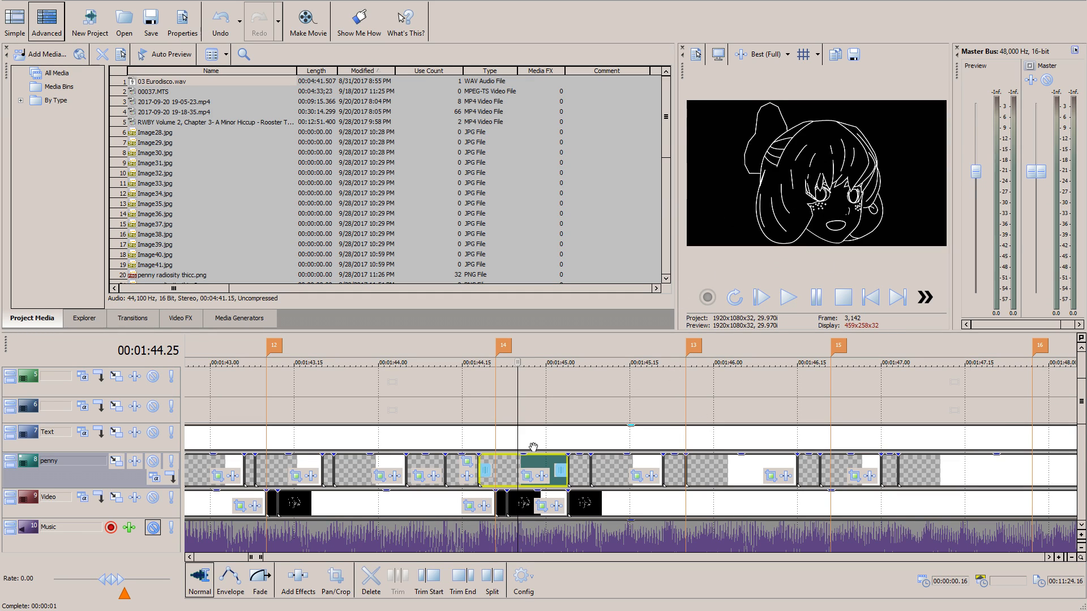
# Step: Try moving the Video track clip before marker 1 up to track 6, and return it to the Video track
pyautogui.hotkey('ctrl', 'z')
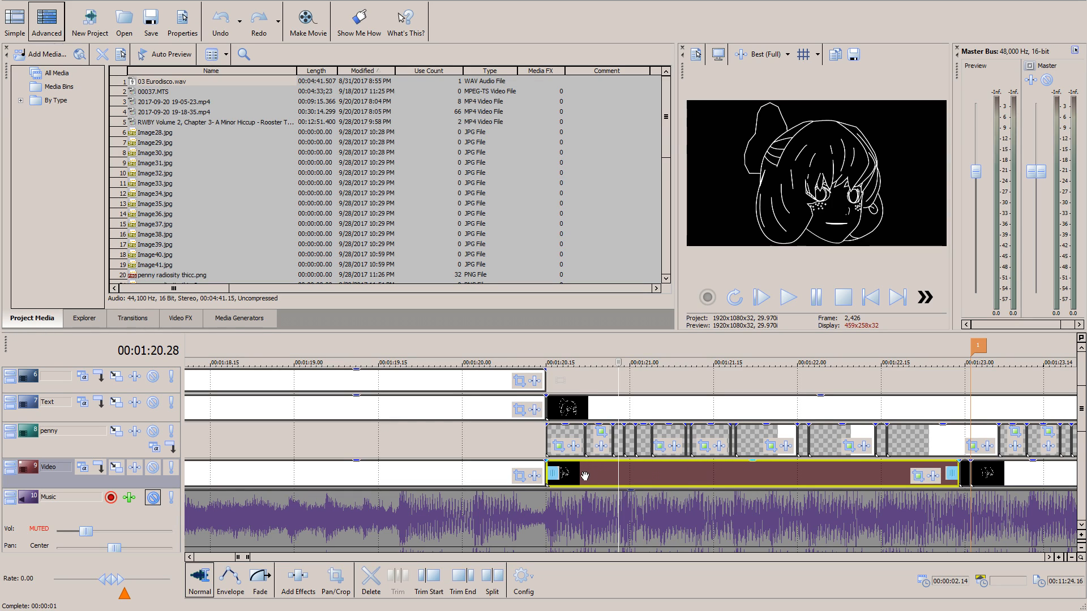
pyautogui.moveTo(602, 471); pyautogui.dragTo(600, 417)
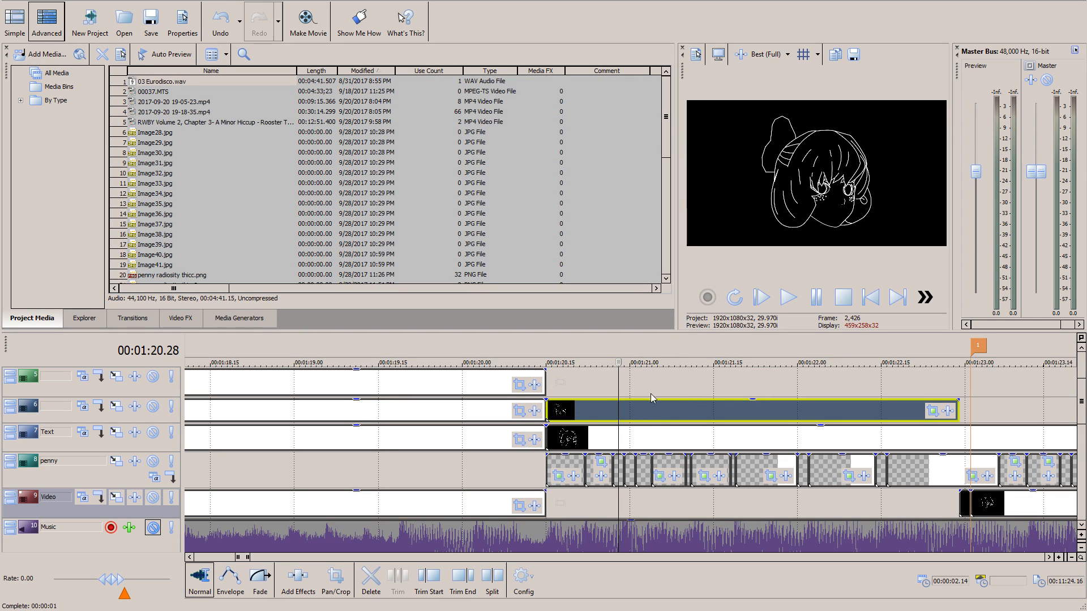
pyautogui.doubleClick(674, 511)
pyautogui.moveTo(674, 508); pyautogui.dragTo(675, 508)
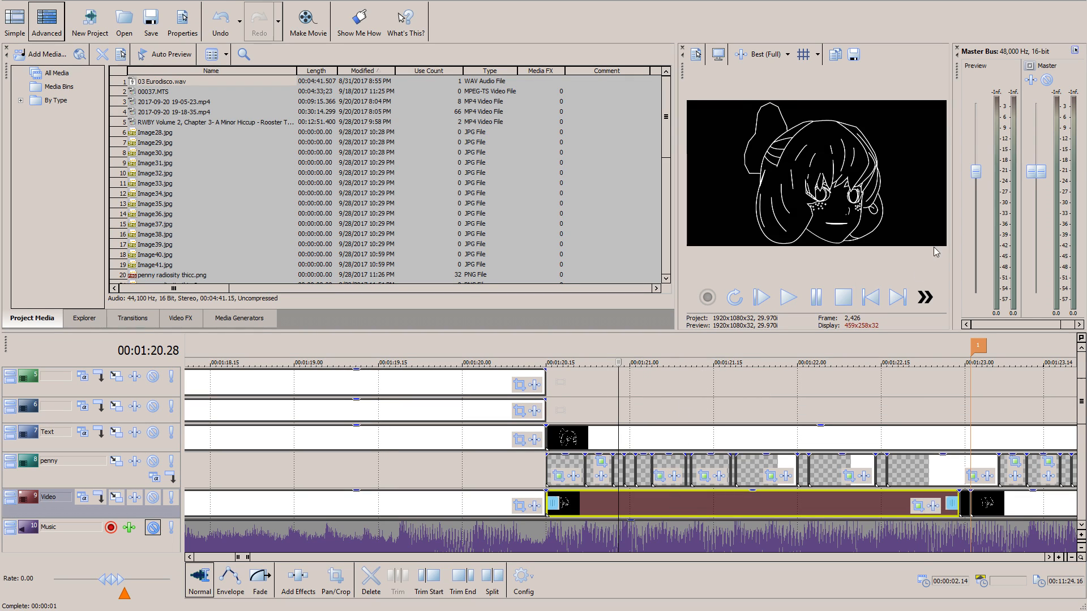
# Step: Select the long Text track clip and view how it spans markers 1 to 3
pyautogui.scroll(-5, 732, 440)
pyautogui.click(733, 440)
pyautogui.scroll(3, 734, 442)
pyautogui.moveTo(738, 446); pyautogui.dragTo(629, 445)
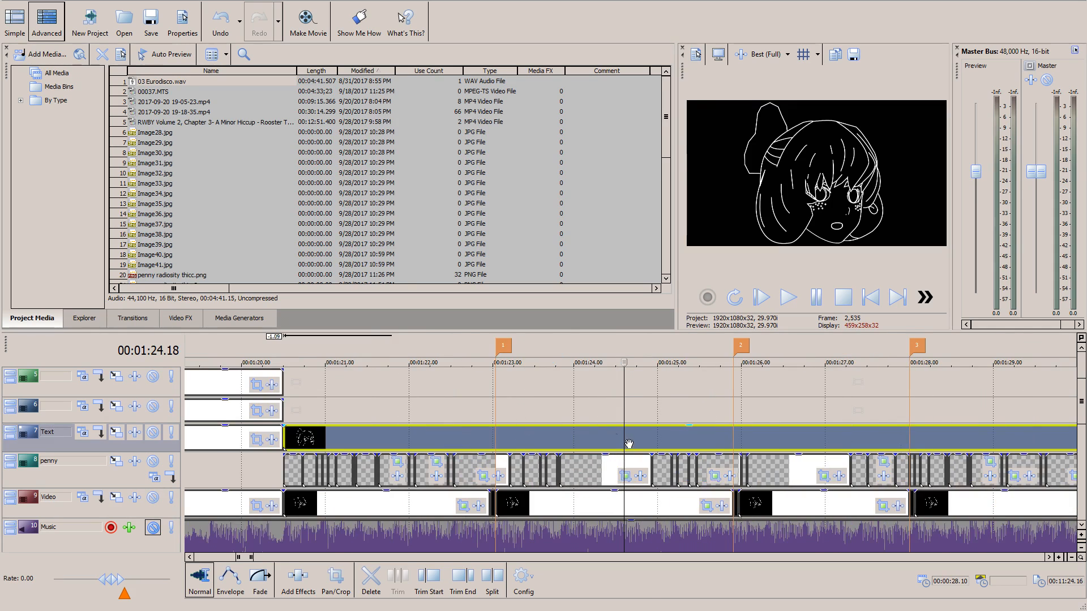
# Step: Compare the frames before, on and after the short Video clip at marker 1, at 1:22.26, 1:23.00 and 1:23.04
pyautogui.click(490, 365)
pyautogui.scroll(5, 643, 499)
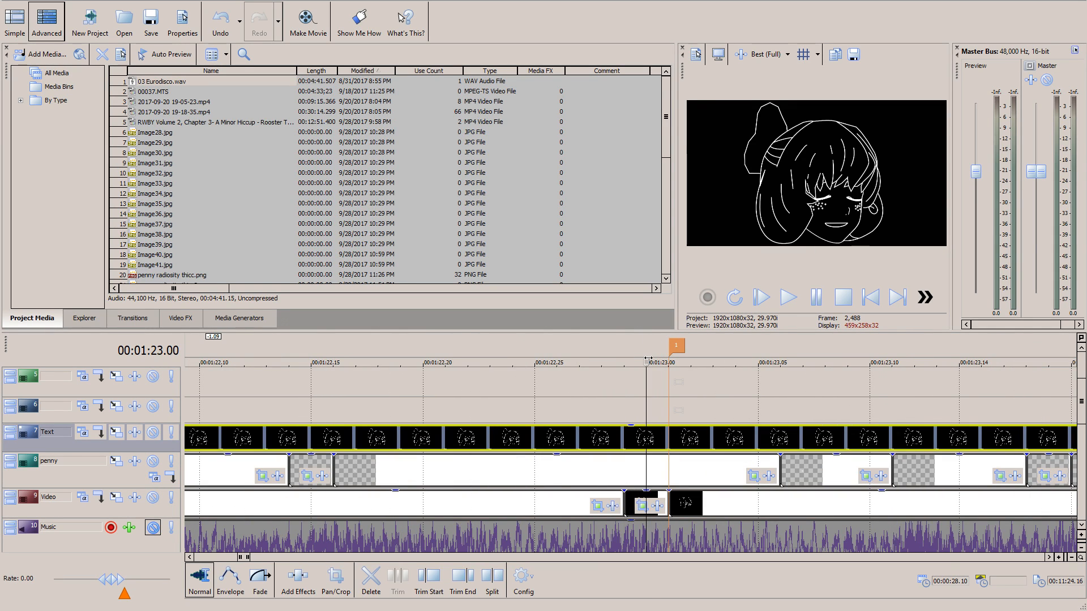
pyautogui.click(557, 501)
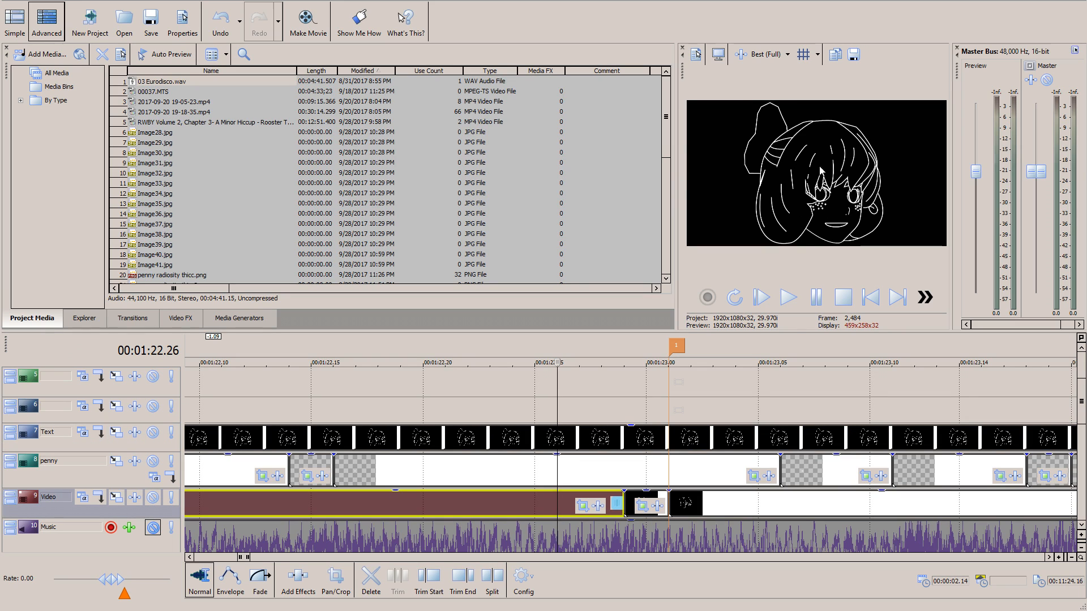
pyautogui.click(643, 360)
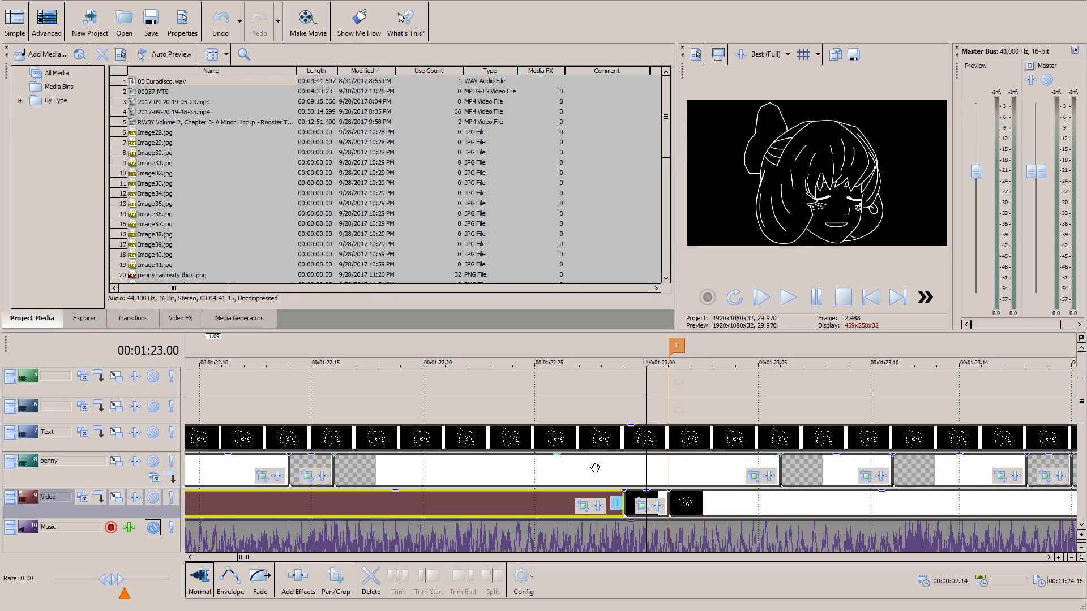
pyautogui.click(736, 360)
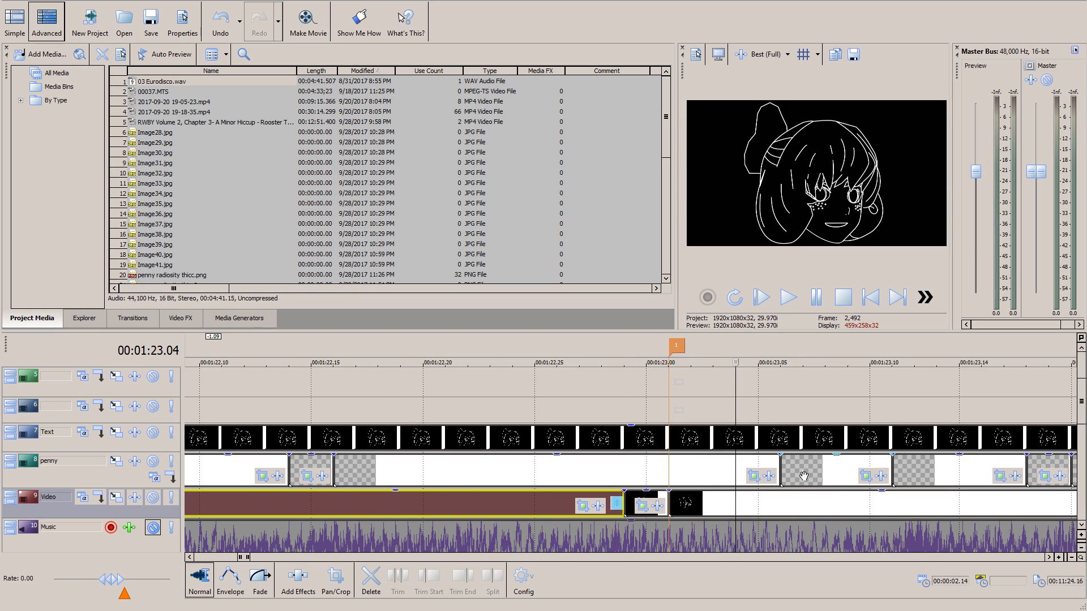
# Step: Play the animation from 1:23.00 at a normal rate of 0.36 and follow the clips past marker 4
pyautogui.scroll(-1, 804, 475)
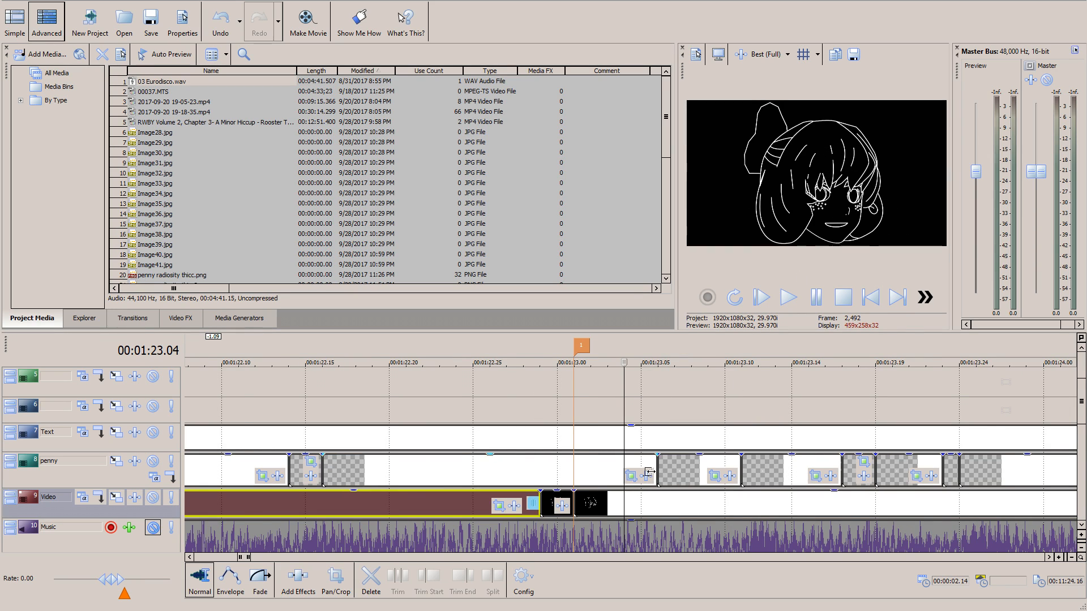
pyautogui.scroll(-1, 650, 471)
pyautogui.click(578, 363)
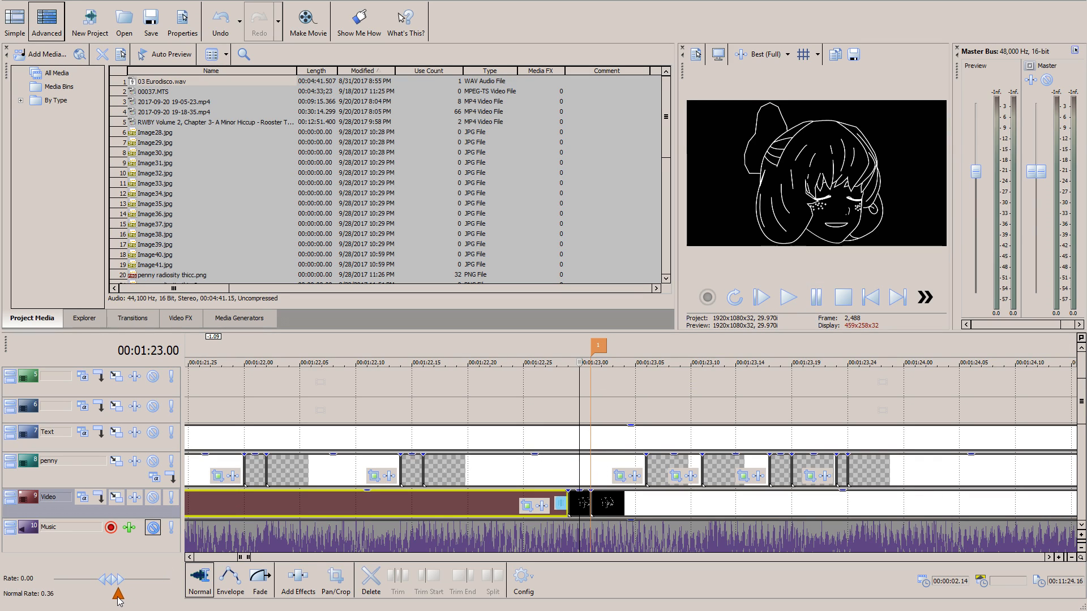
pyautogui.click(788, 297)
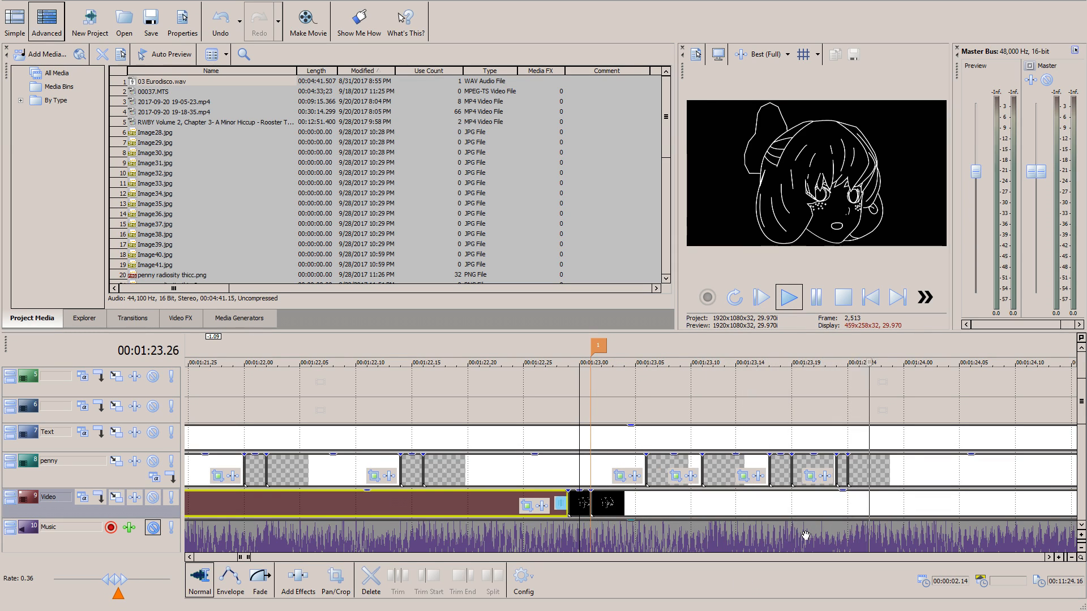
pyautogui.scroll(-2, 805, 528)
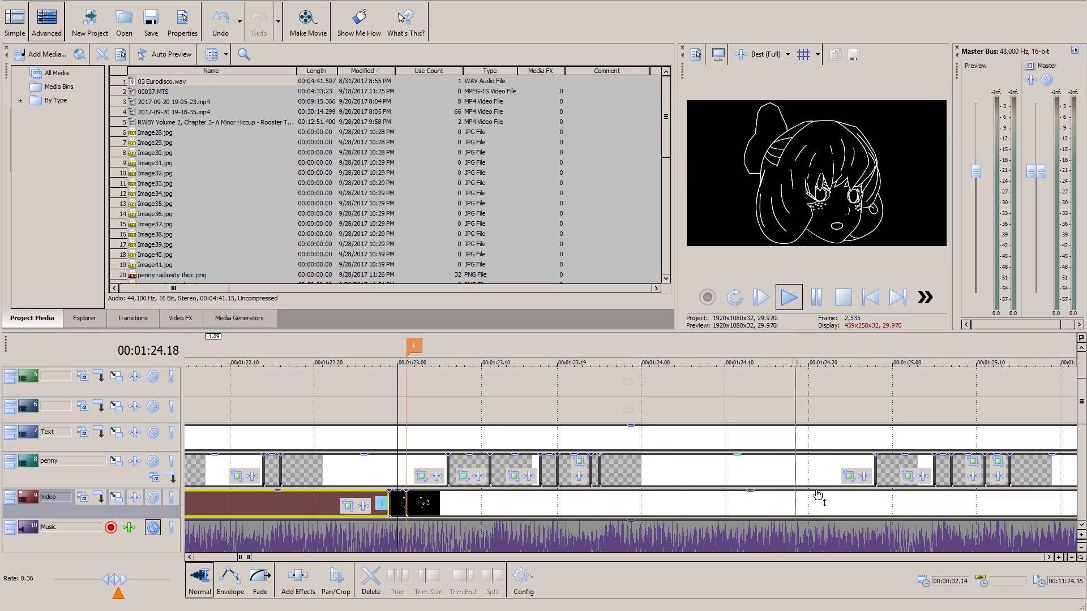
pyautogui.scroll(-1, 793, 536)
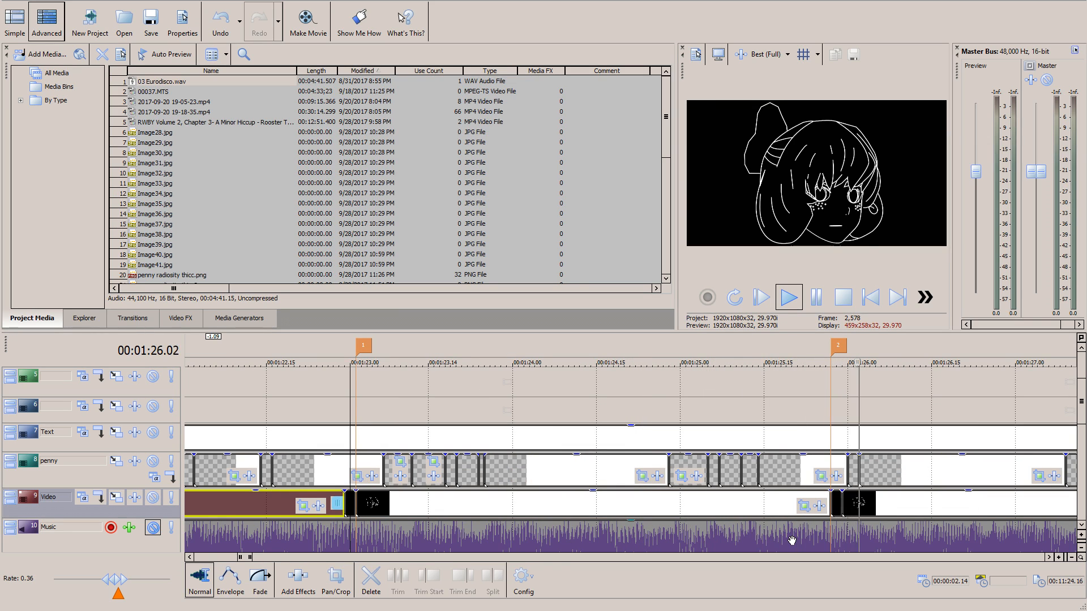
pyautogui.scroll(-1, 791, 541)
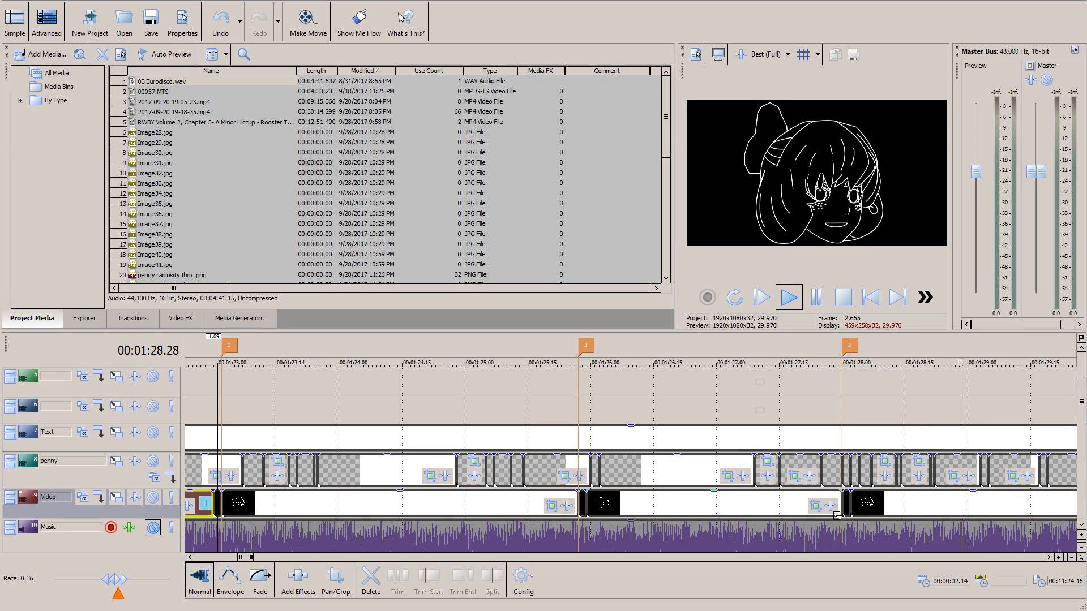
pyautogui.scroll(-1, 869, 503)
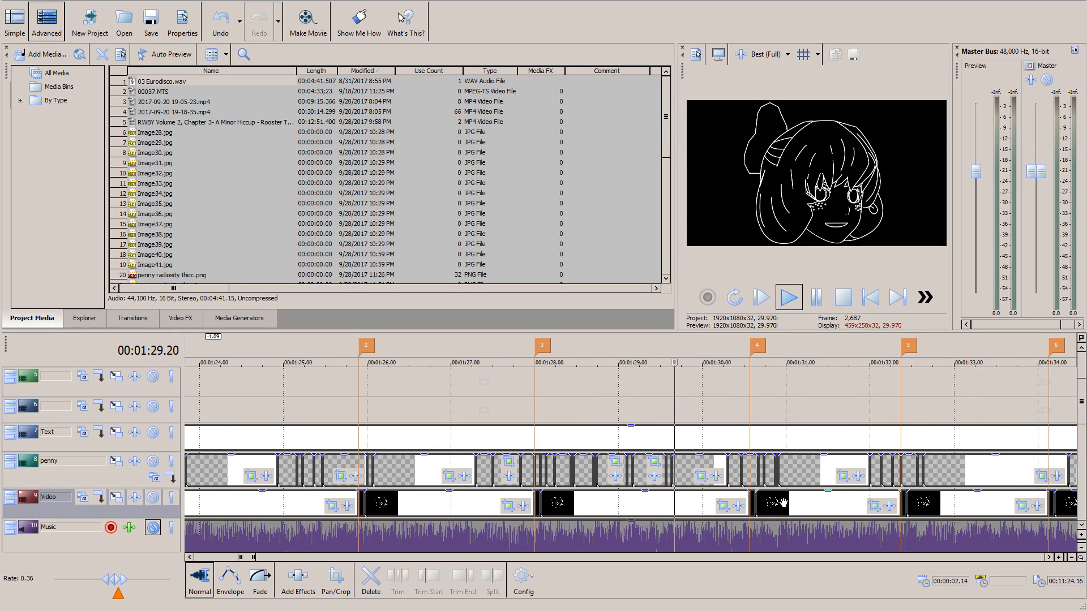
pyautogui.scroll(1, 794, 503)
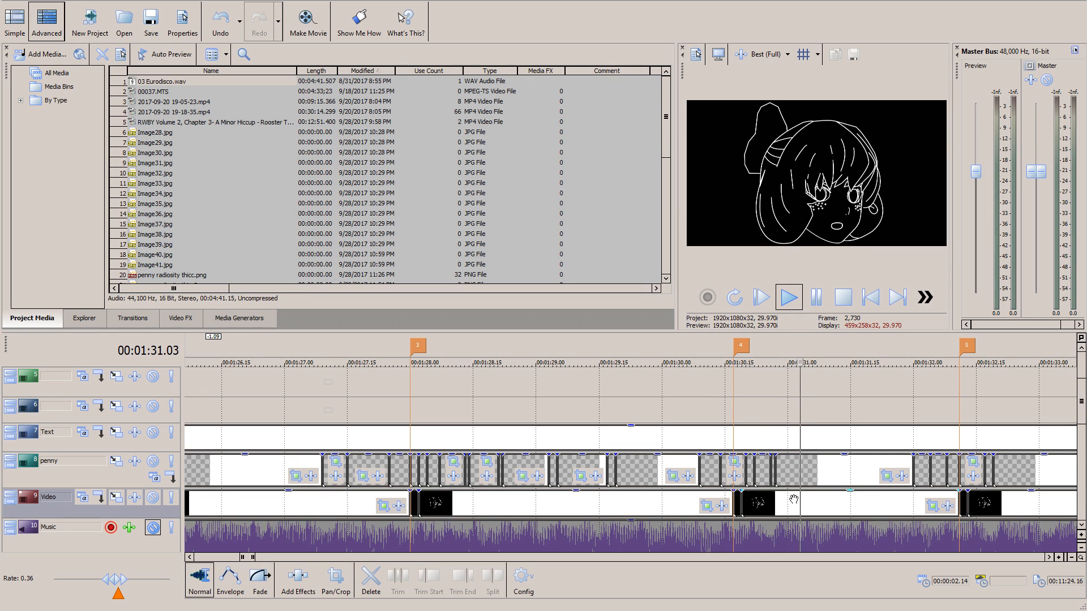
# Step: Pause just before marker 4 at 1:30.16, examine the clips there up close, and replay them at the slow rate
pyautogui.click(707, 363)
pyautogui.click(816, 297)
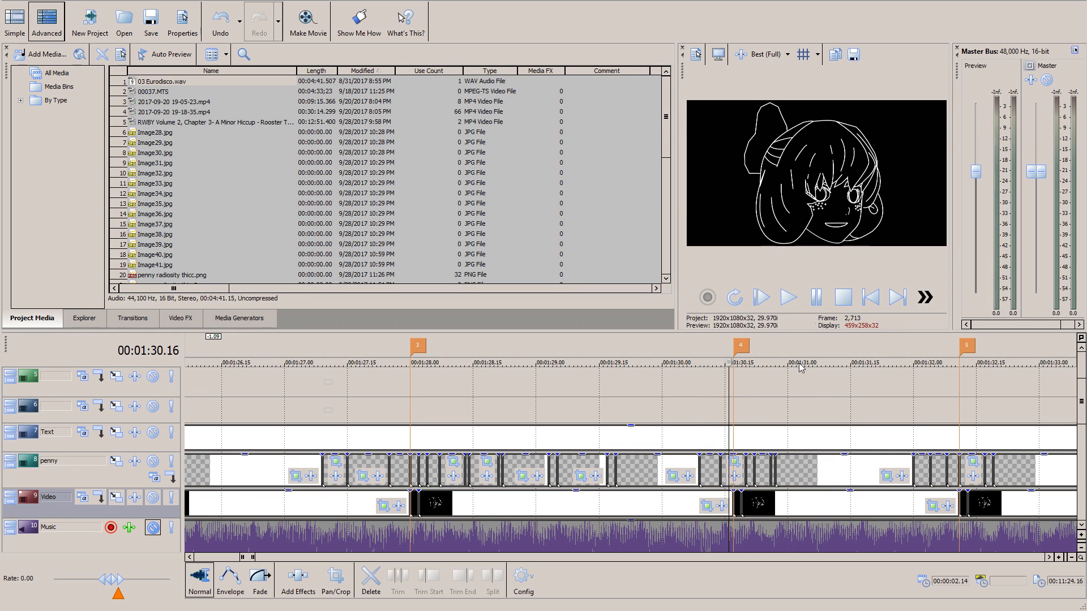
pyautogui.scroll(2, 754, 480)
pyautogui.scroll(3, 754, 480)
pyautogui.click(792, 306)
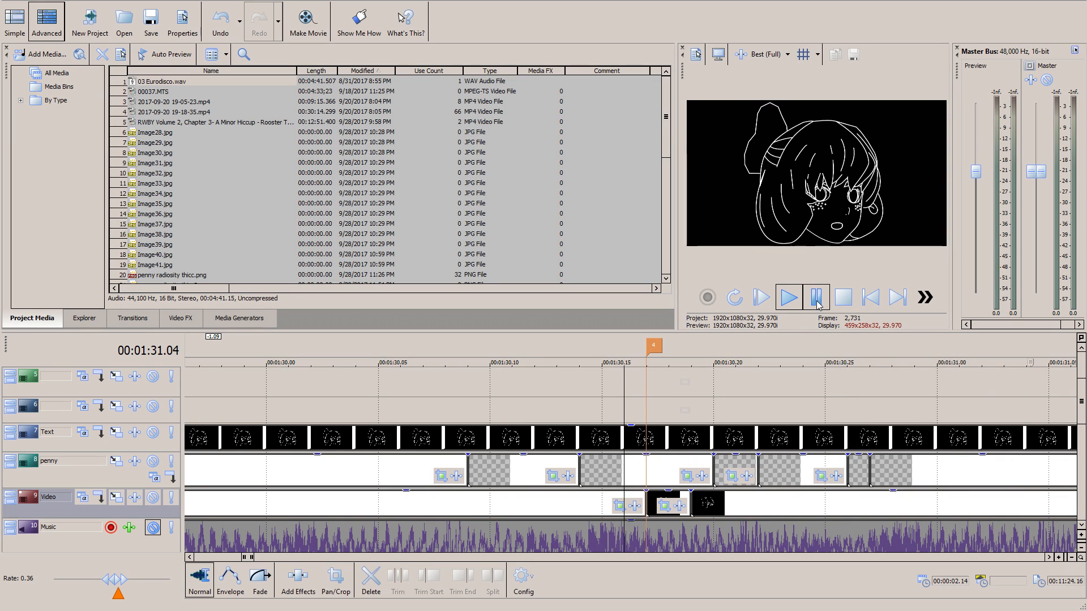
# Step: Play on at the slow rate from between markers 4 and 5, pausing at 1:38.24 to finish checking the clips
pyautogui.scroll(-5, 741, 433)
pyautogui.click(713, 368)
pyautogui.click(789, 299)
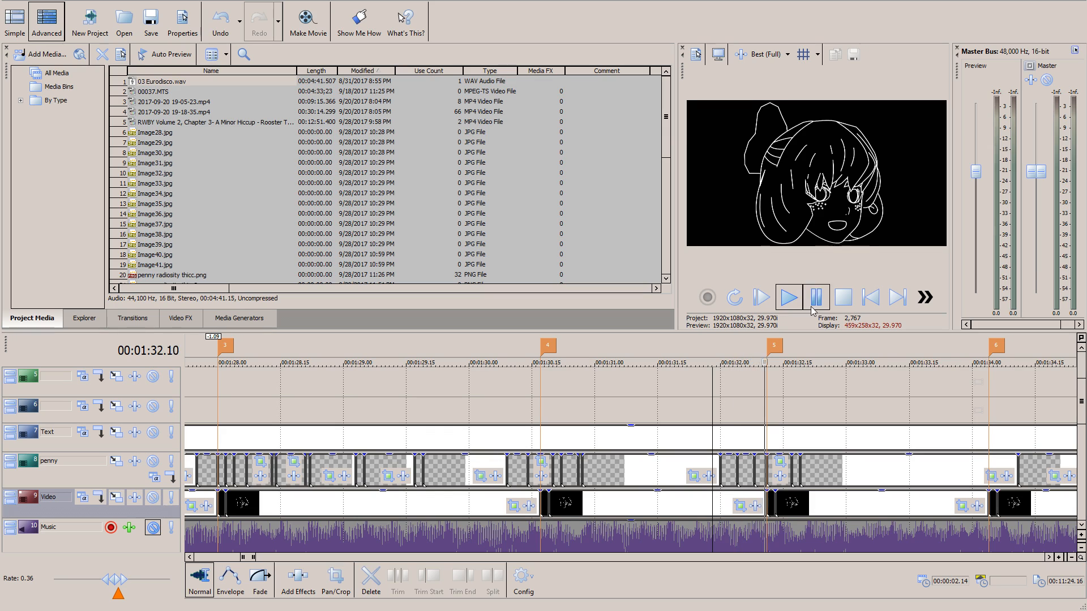
pyautogui.scroll(-2, 904, 466)
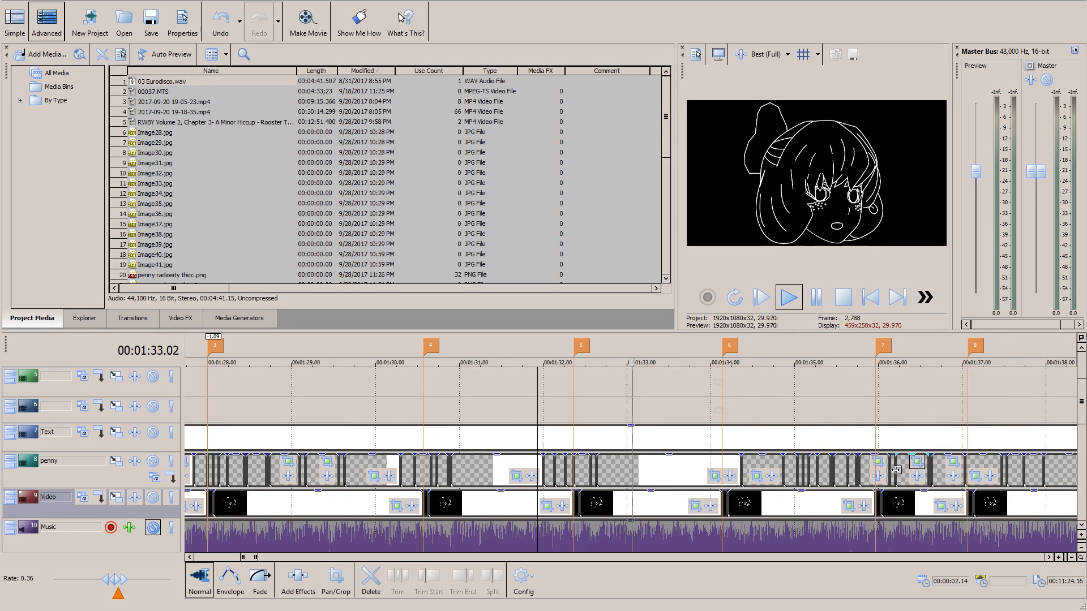
pyautogui.scroll(2, 732, 360)
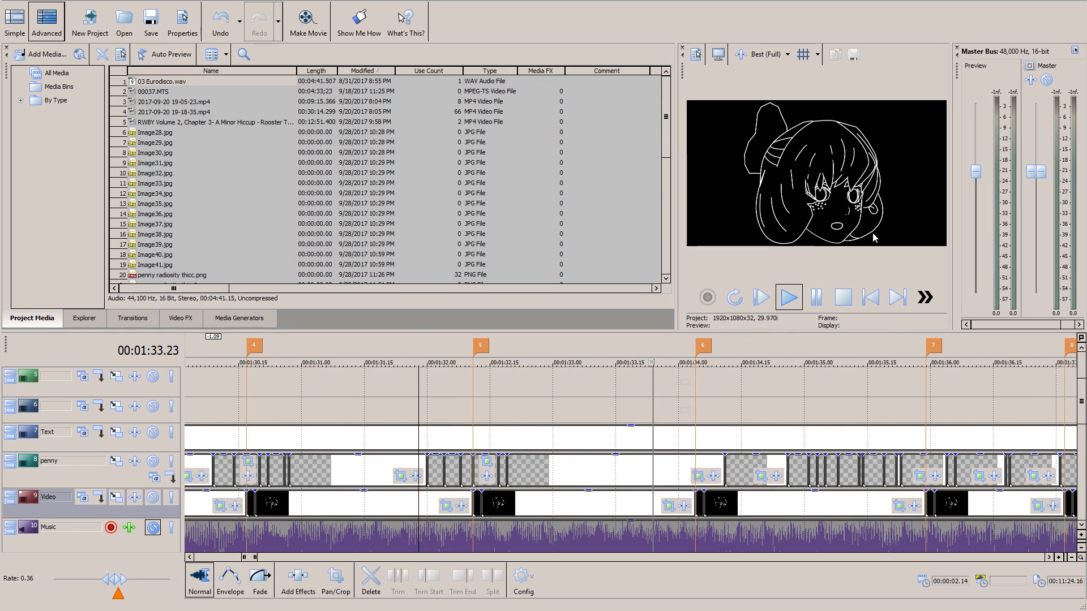
pyautogui.scroll(1, 814, 438)
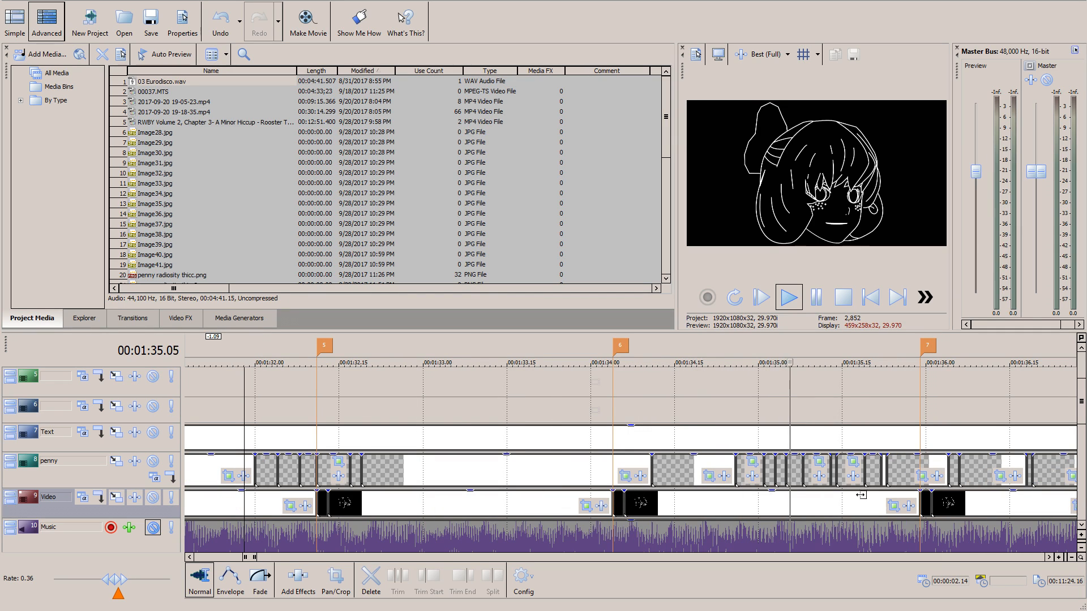
pyautogui.scroll(-1, 852, 483)
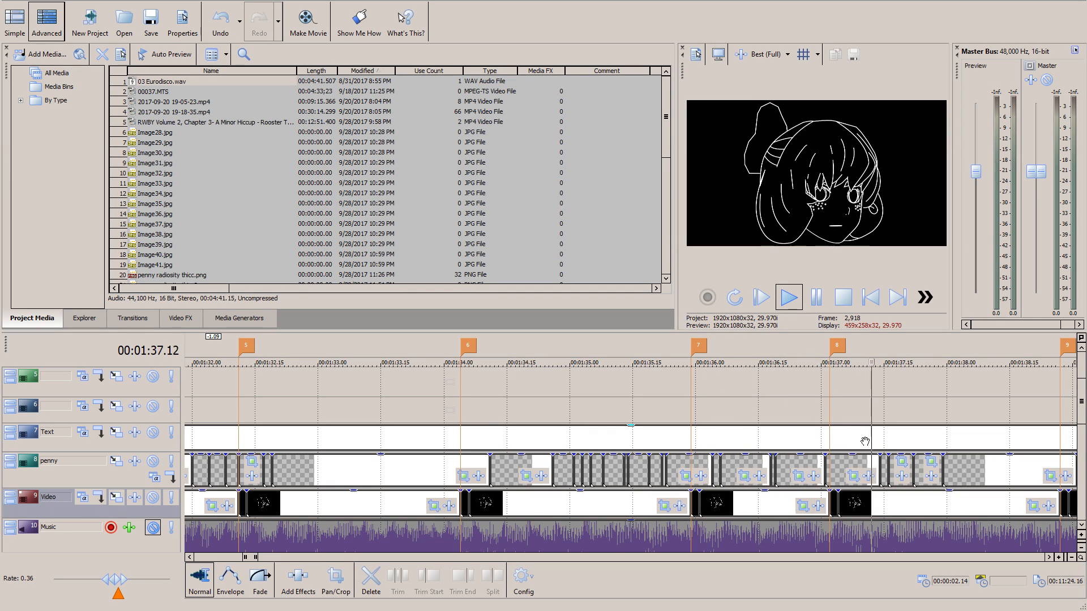
pyautogui.scroll(1, 864, 441)
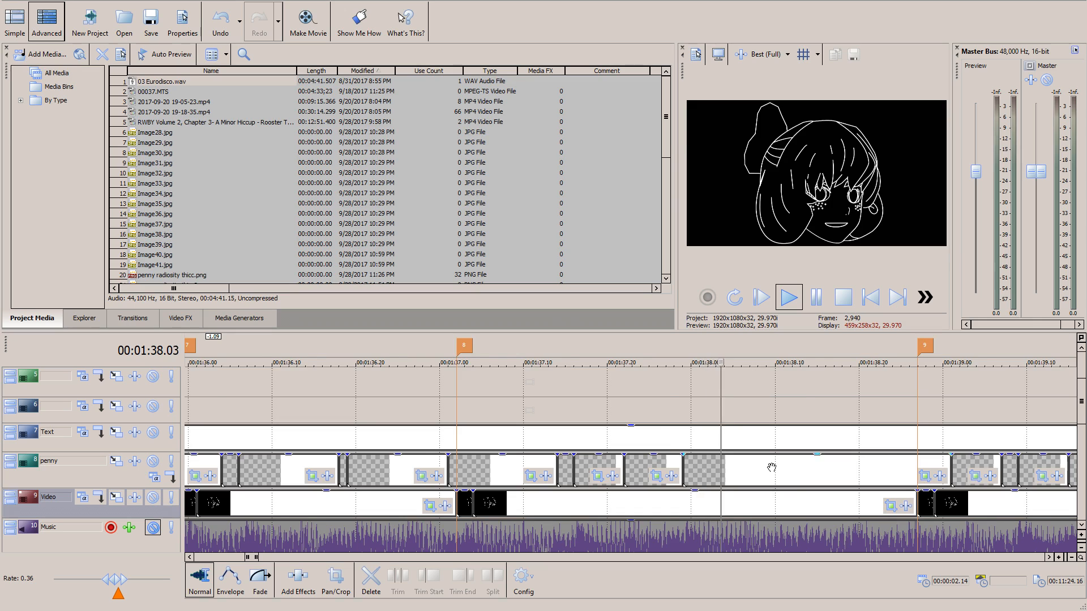
pyautogui.scroll(-1, 771, 466)
pyautogui.click(815, 297)
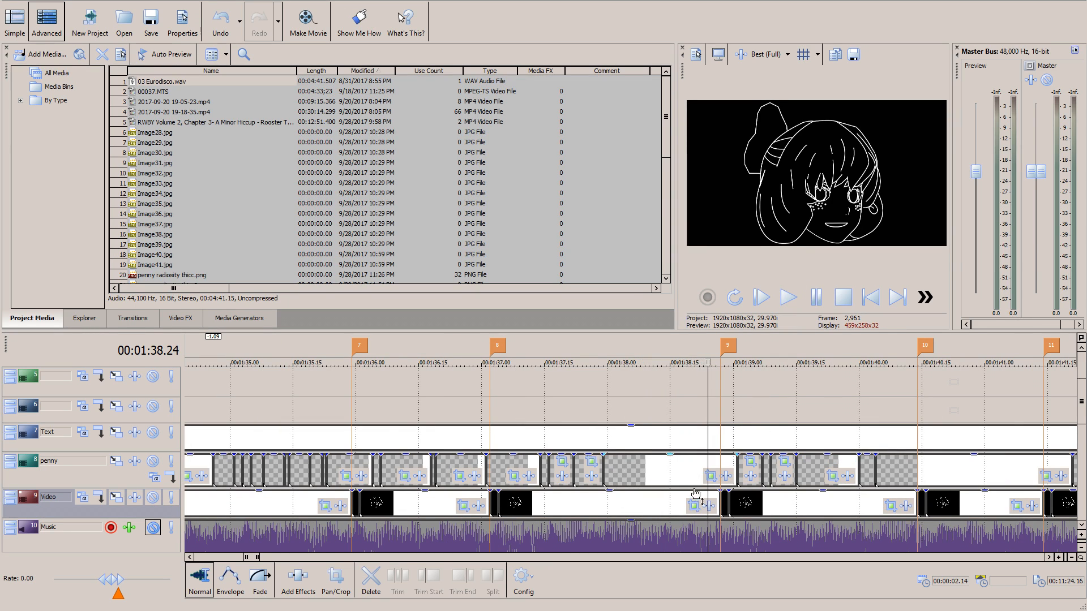
# Step: View the timeline across markers 2 to 16 and browse the project media list to the character's PNG images
pyautogui.scroll(-2, 693, 485)
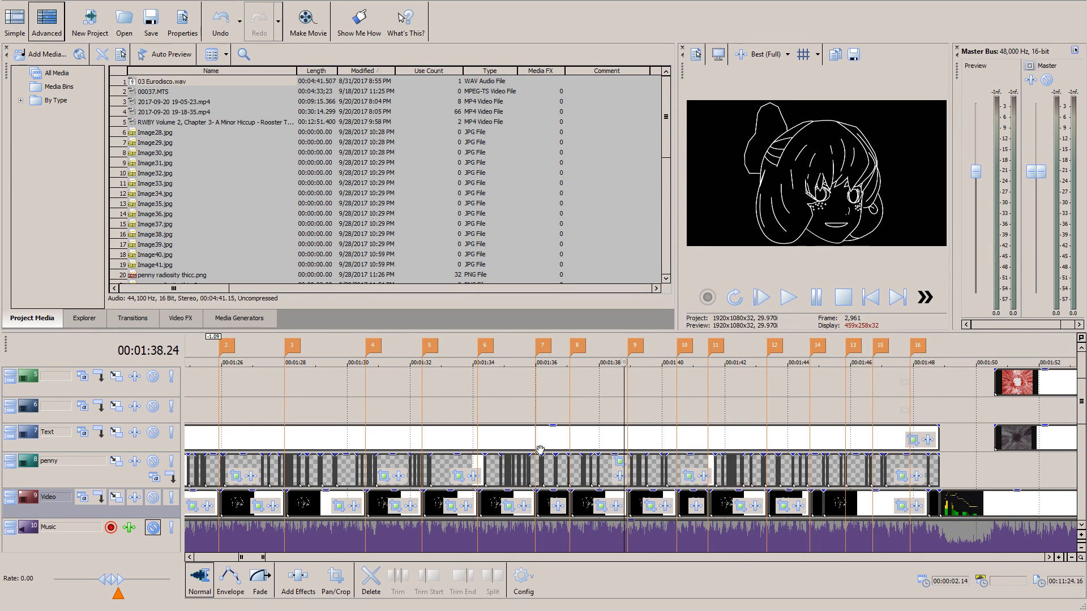
pyautogui.moveTo(667, 129); pyautogui.dragTo(664, 253)
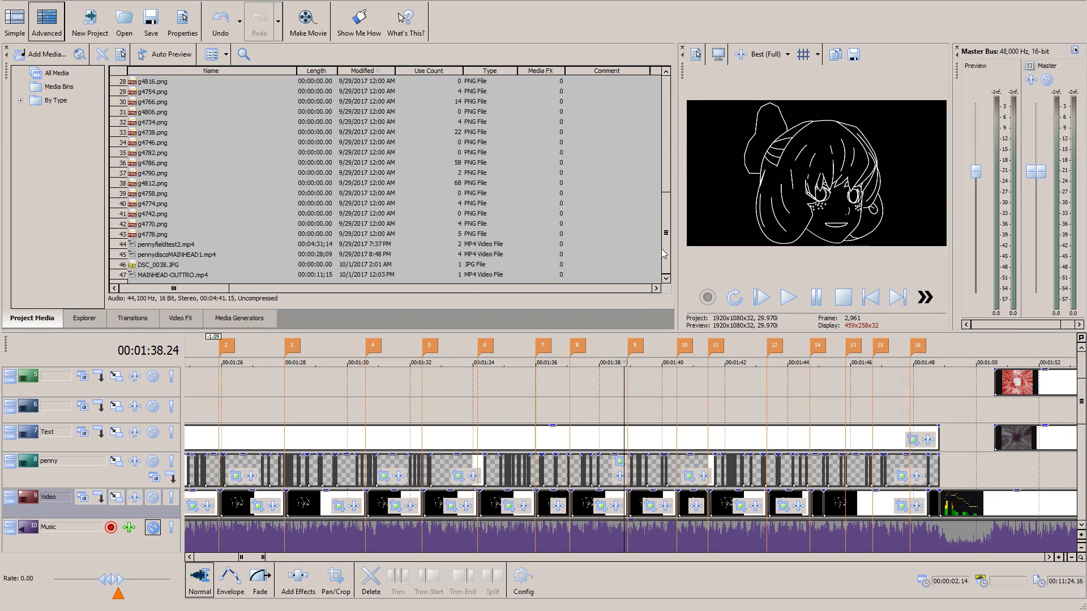
pyautogui.scroll(2, 337, 195)
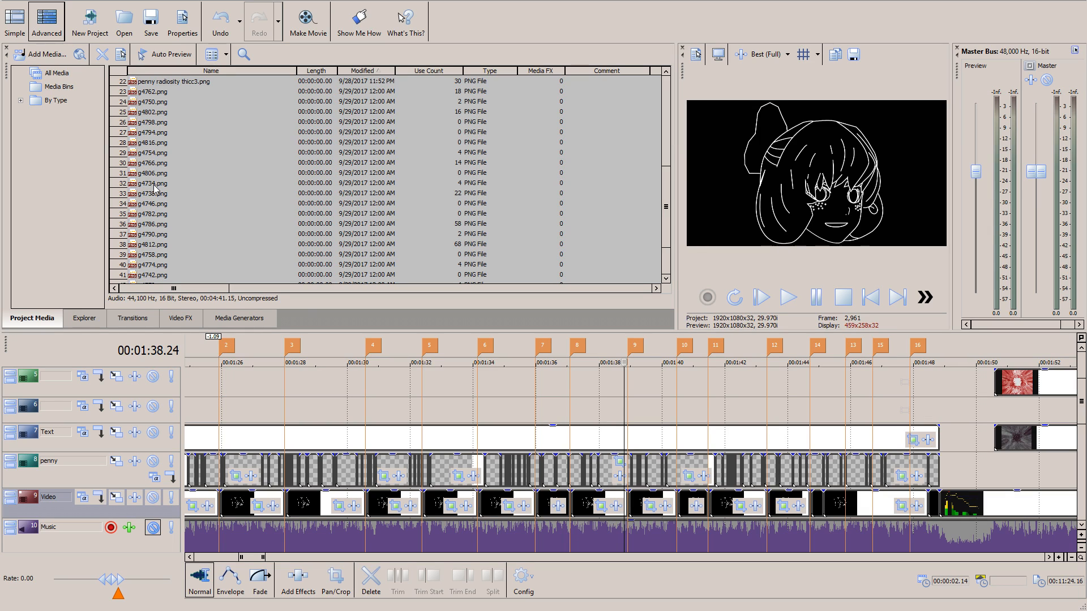
# Step: Examine the project media list from Image38.jpg through the penny radiosity and g-numbered PNG files to MAINHEAD-OUTTRO.mp4
pyautogui.scroll(2, 164, 194)
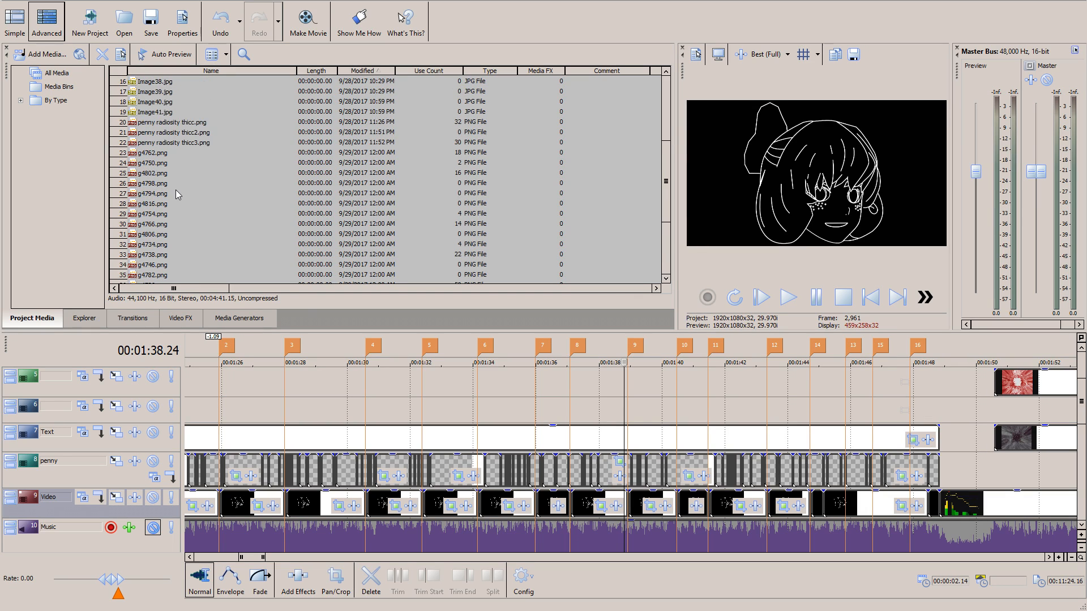
pyautogui.scroll(-4, 166, 171)
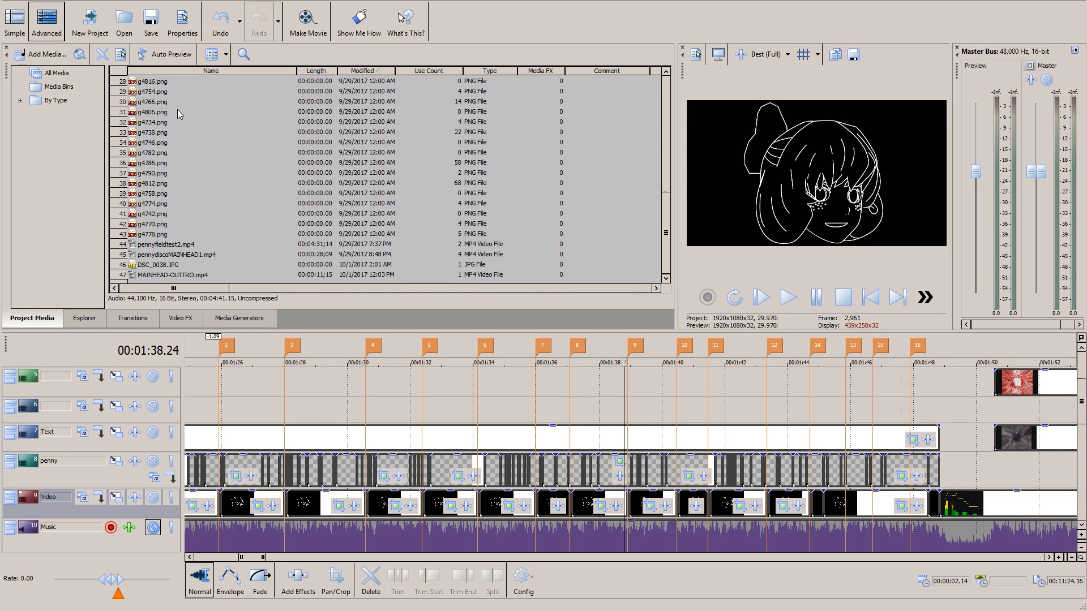
pyautogui.scroll(3, 178, 130)
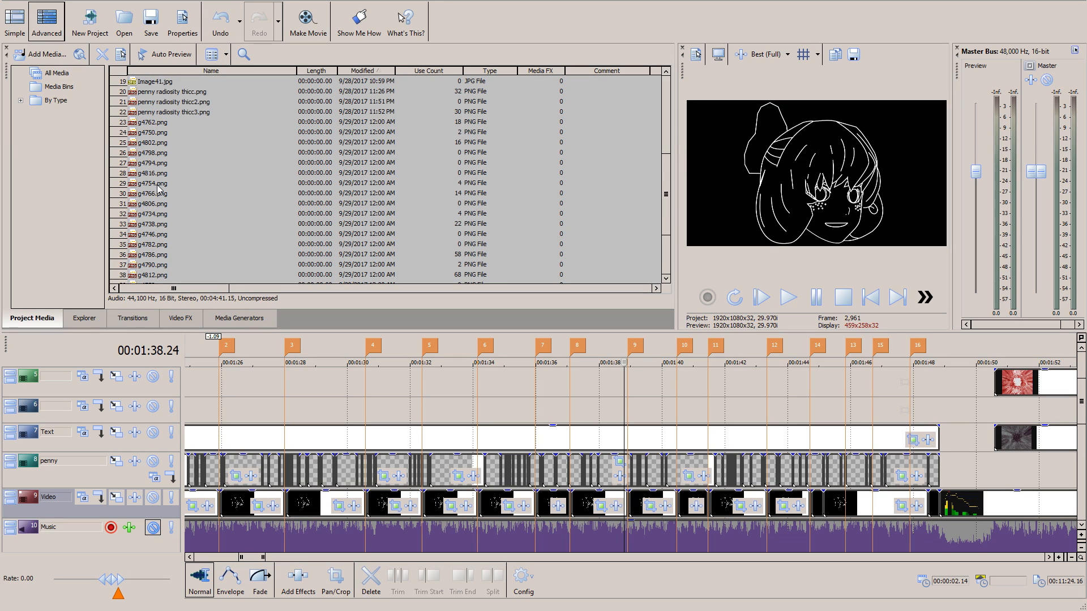
pyautogui.scroll(-3, 190, 179)
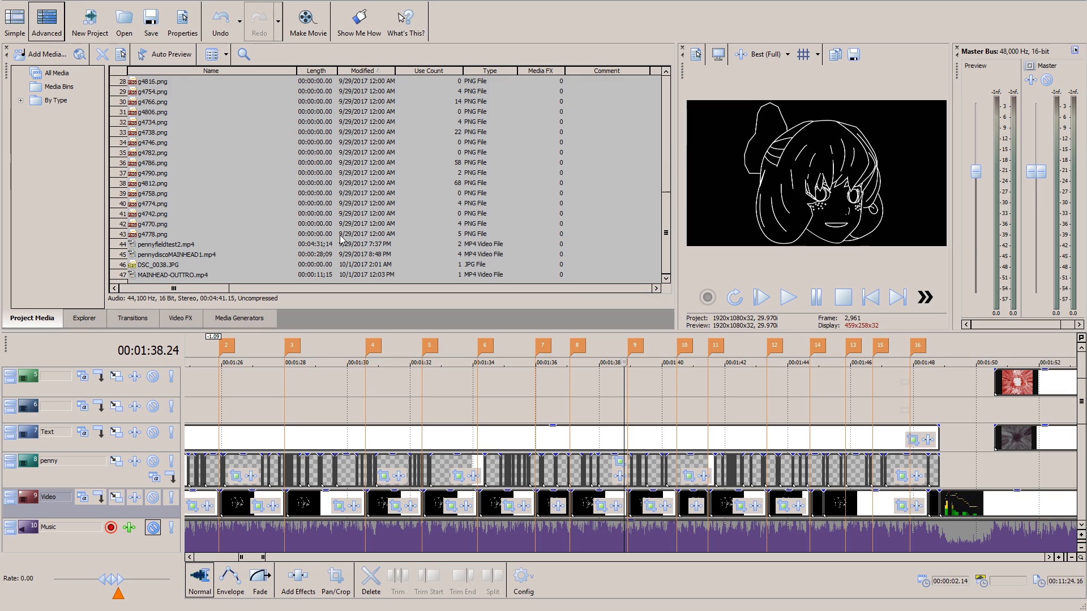
pyautogui.scroll(2, 693, 458)
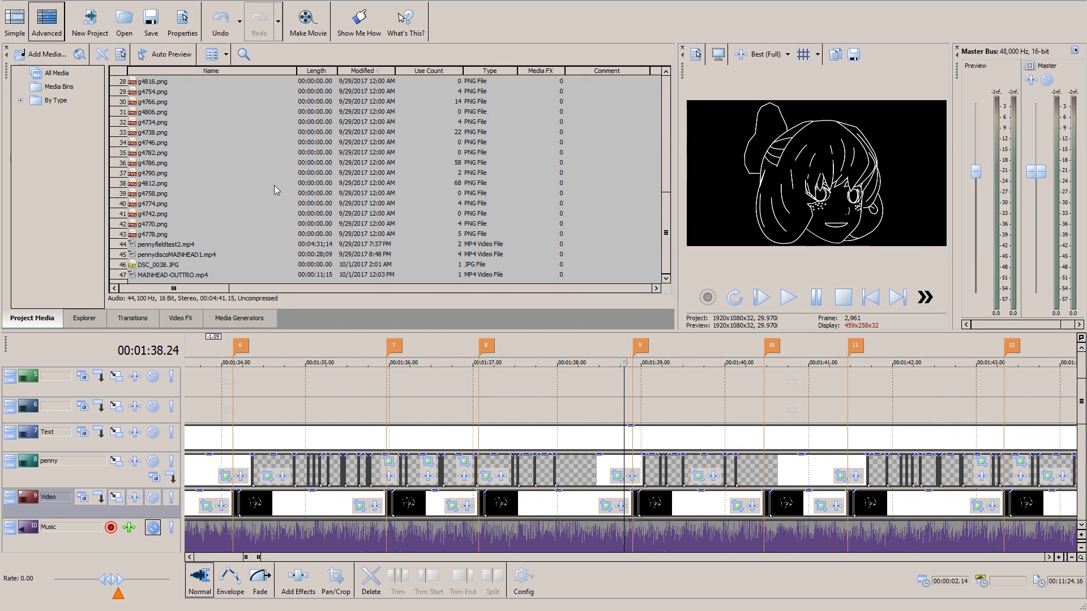
# Step: Place g4790.png on the empty penny track at 9:36.04 and adjust the clip's pan/crop position
pyautogui.click(166, 176)
pyautogui.scroll(-10, 623, 468)
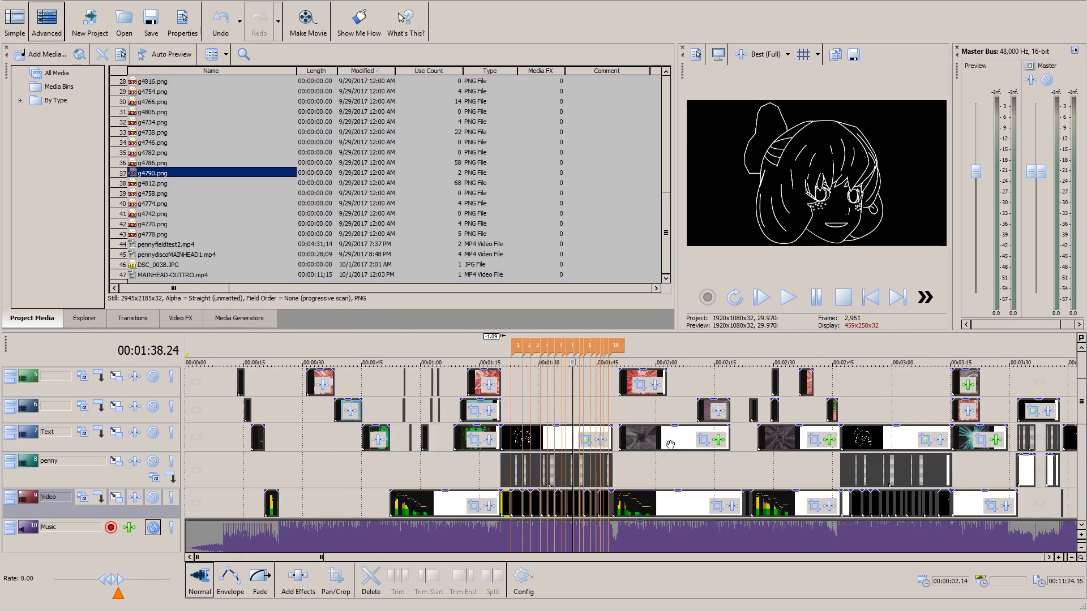
pyautogui.click(562, 373)
pyautogui.scroll(4, 626, 443)
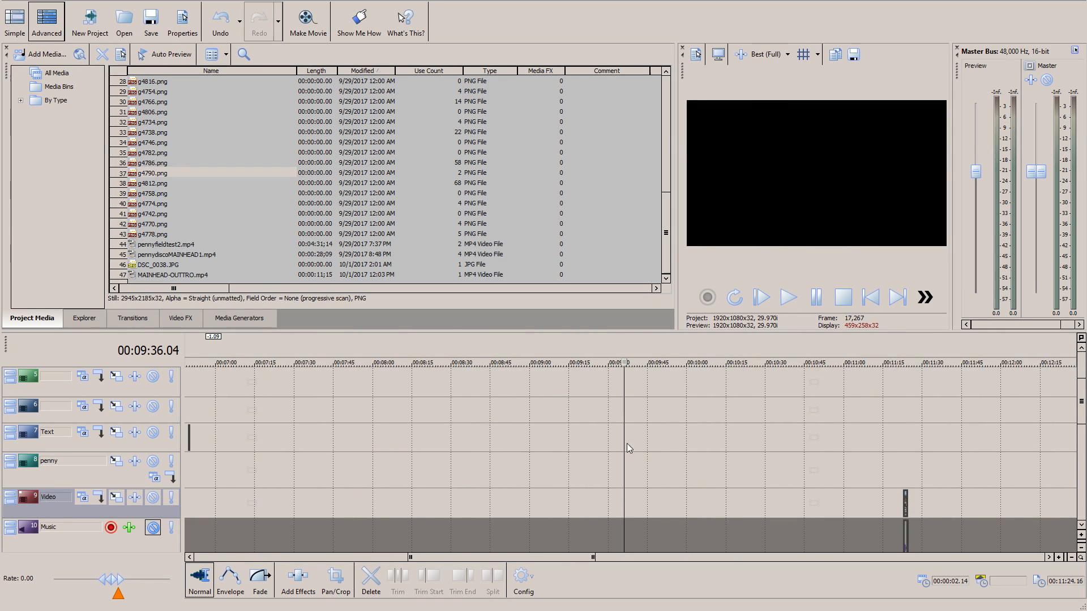
pyautogui.moveTo(149, 176); pyautogui.dragTo(629, 470)
pyautogui.scroll(5, 677, 486)
pyautogui.scroll(4, 657, 453)
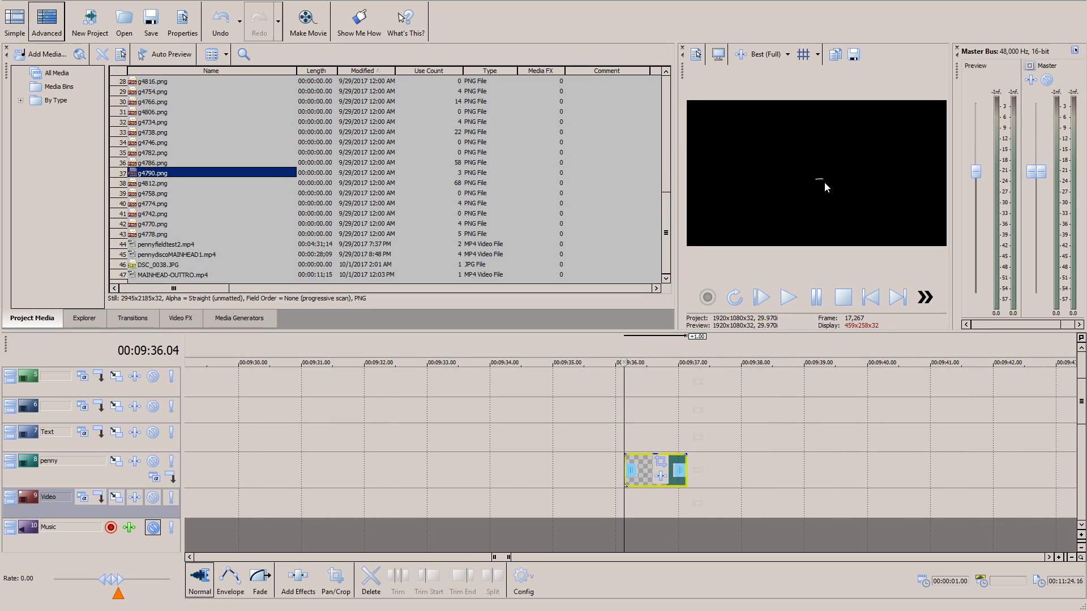
pyautogui.click(659, 461)
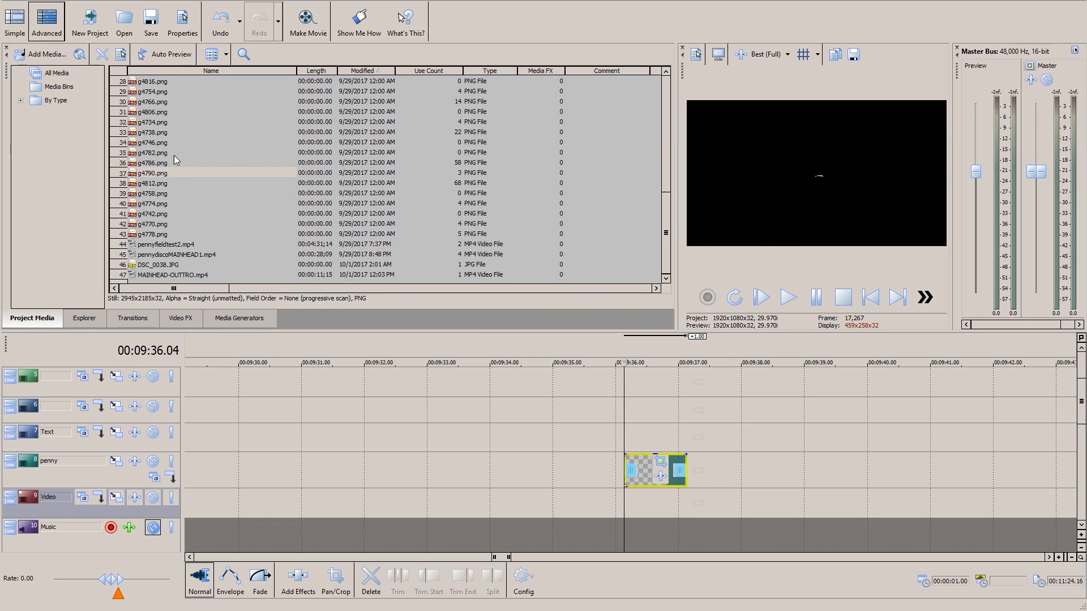
pyautogui.moveTo(668, 223); pyautogui.dragTo(677, 150)
# Step: Place pennydiscoMAINHEAD1.mp4 on the Text track at 9:36.04 and scrub through it, ending at 9:45.22
pyautogui.scroll(-6, 205, 191)
pyautogui.moveTo(181, 254); pyautogui.dragTo(631, 428)
pyautogui.scroll(-5, 608, 421)
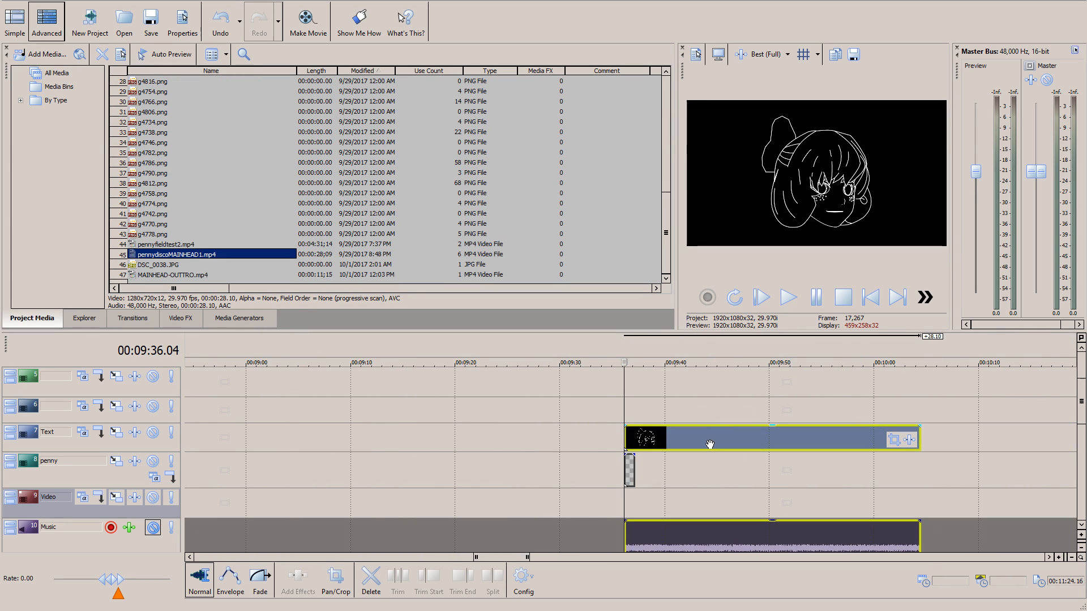
pyautogui.click(729, 363)
pyautogui.click(797, 363)
pyautogui.click(858, 363)
pyautogui.click(726, 363)
# Step: Delete the long Text track clip that runs above the penny clips around markers 1 to 16
pyautogui.scroll(-5, 647, 471)
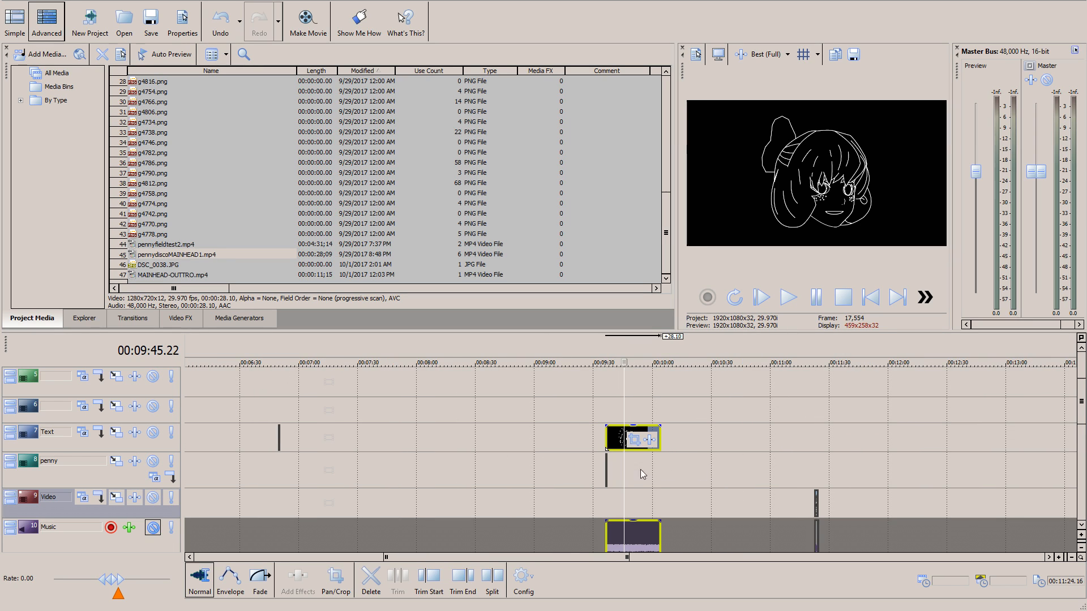
pyautogui.scroll(-4, 599, 456)
pyautogui.click(238, 363)
pyautogui.scroll(10, 396, 441)
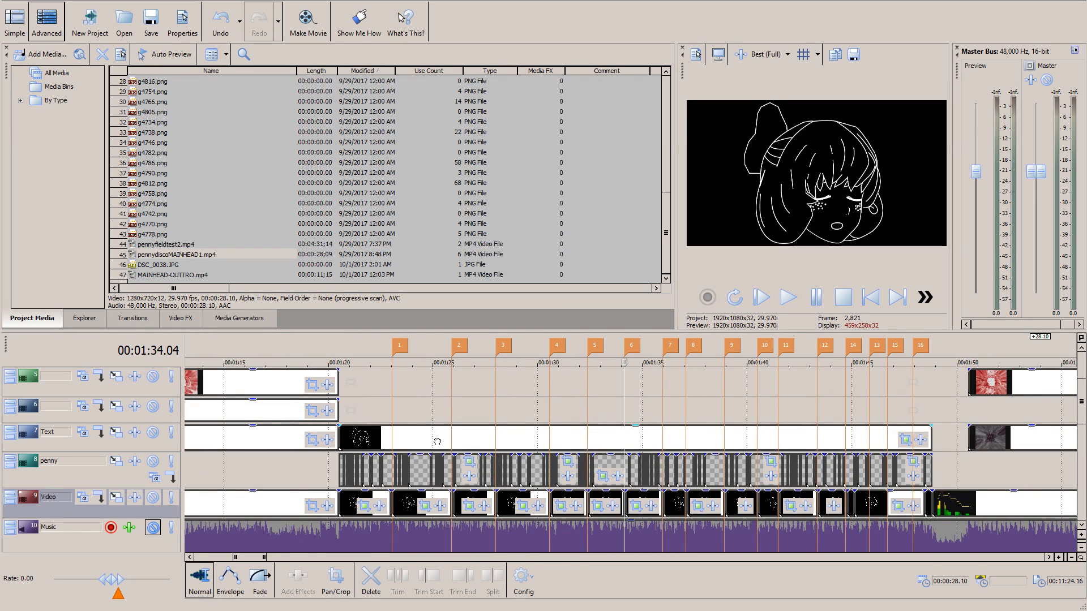
pyautogui.click(437, 442)
pyautogui.scroll(5, 536, 462)
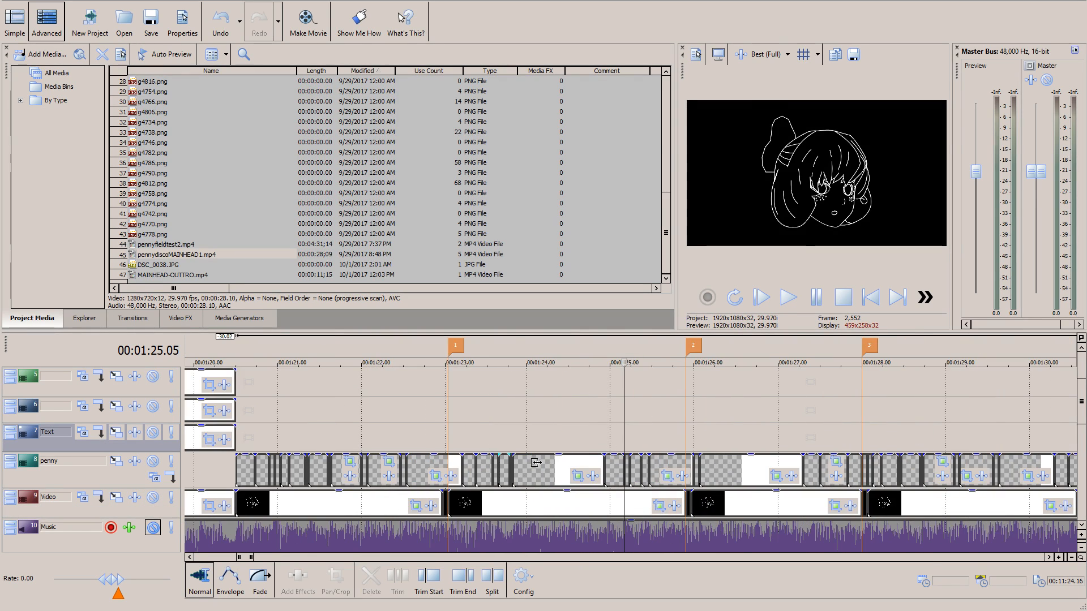
# Step: Mute the penny track and scrub its opening clips from 1:20.19 to 1:21.08 to inspect the head video without the mouth overlays
pyautogui.moveTo(378, 360); pyautogui.dragTo(255, 361)
pyautogui.scroll(4, 602, 412)
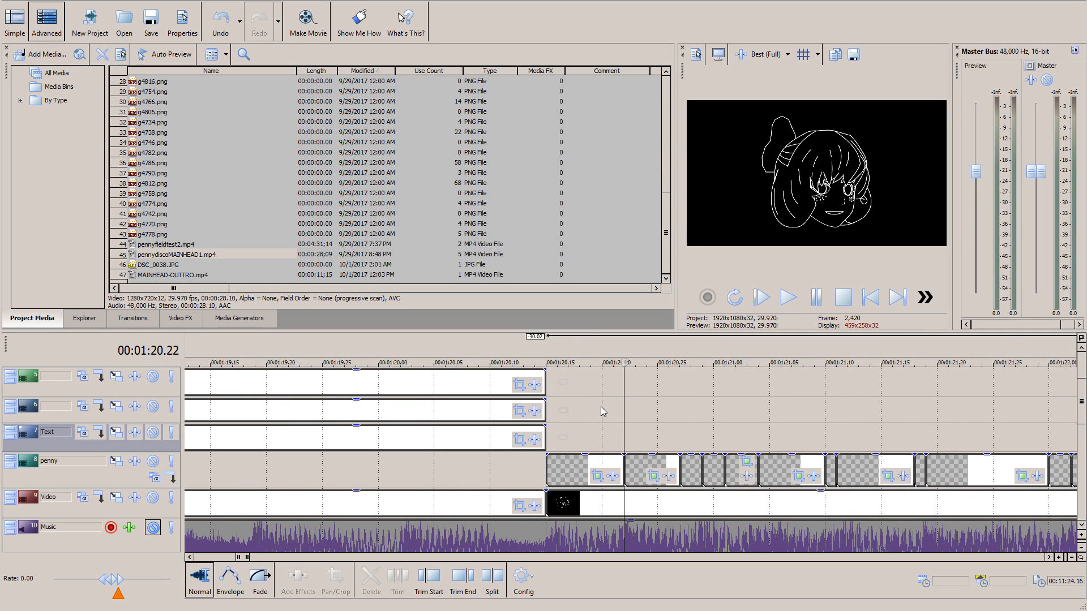
pyautogui.click(589, 468)
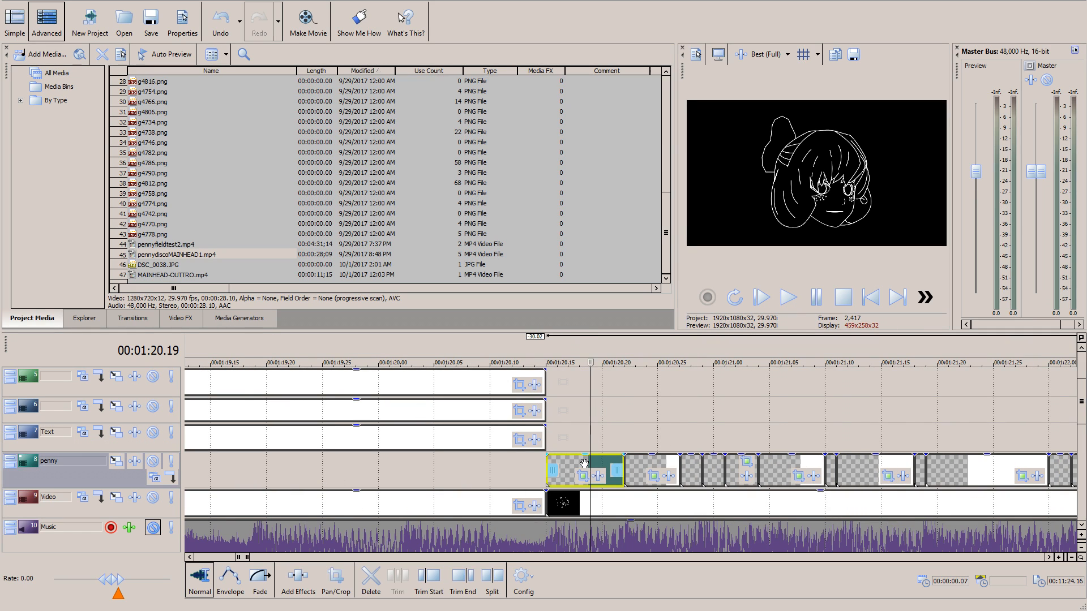
pyautogui.click(154, 461)
pyautogui.click(645, 363)
pyautogui.click(724, 362)
pyautogui.click(755, 363)
pyautogui.click(803, 362)
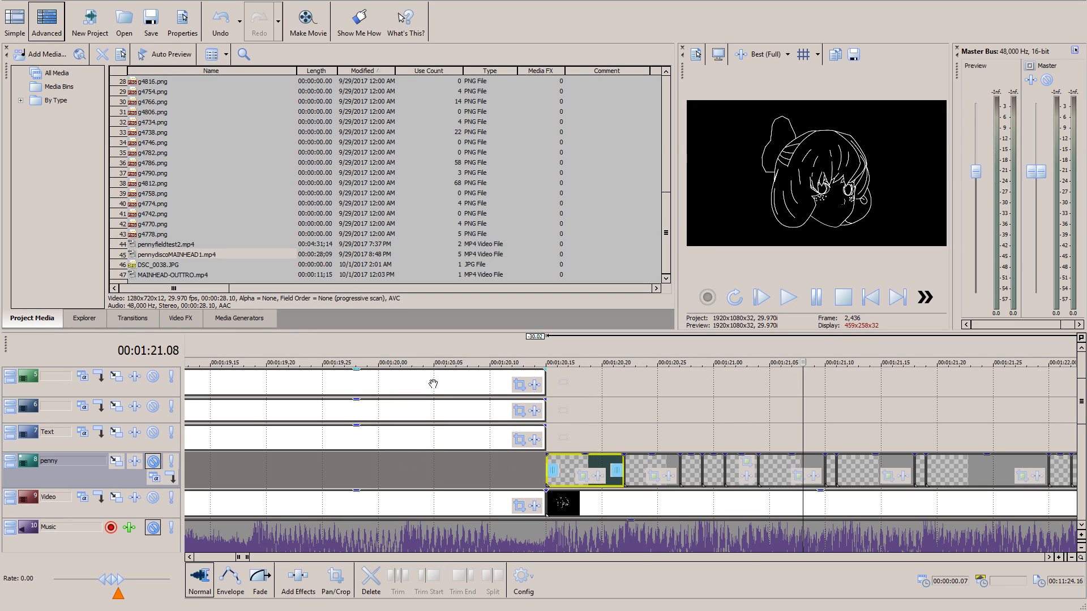
# Step: Toggle the penny track's mute repeatedly to compare the frame at 1:21.08, ending with the track unmuted
pyautogui.click(153, 464)
pyautogui.click(153, 463)
pyautogui.click(152, 464)
pyautogui.click(152, 463)
pyautogui.click(153, 464)
# Step: Mute the Video track and play the penny mouth clips on their own, raising the normal playback rate to 1.00
pyautogui.click(153, 498)
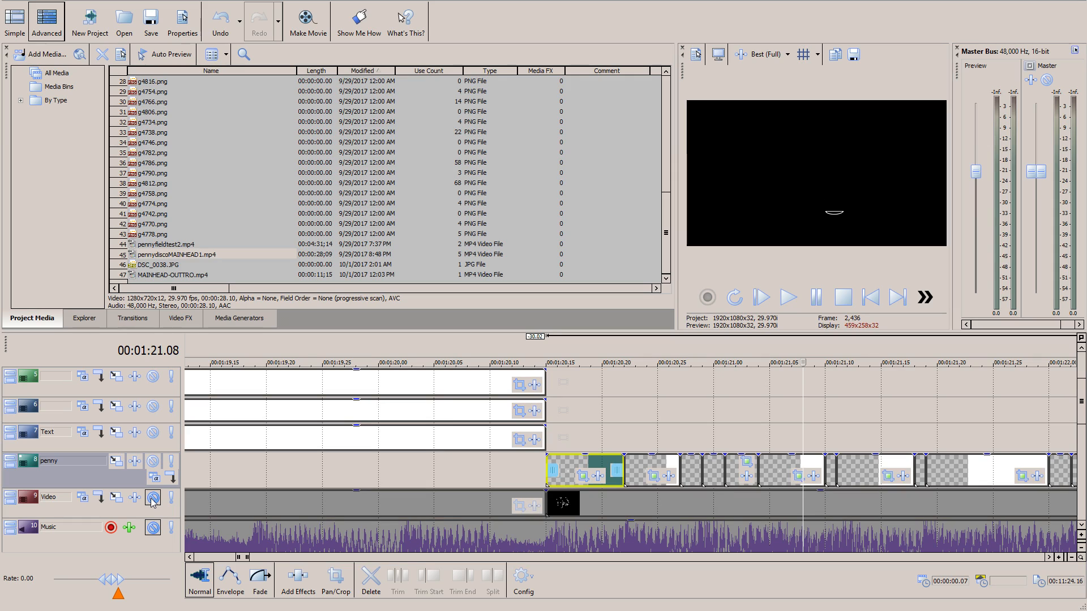
pyautogui.click(635, 364)
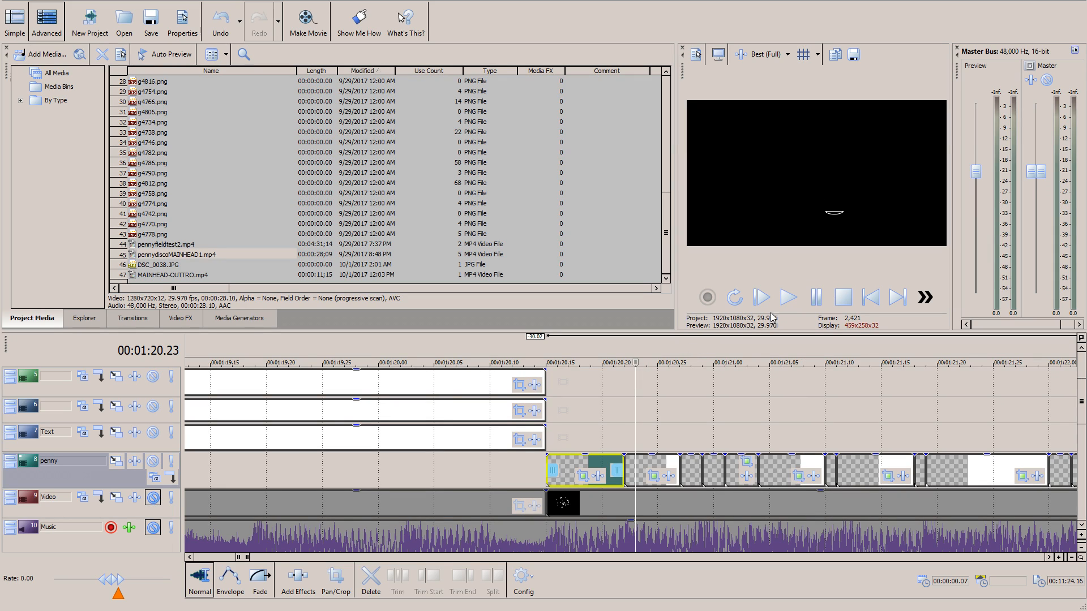
pyautogui.click(788, 302)
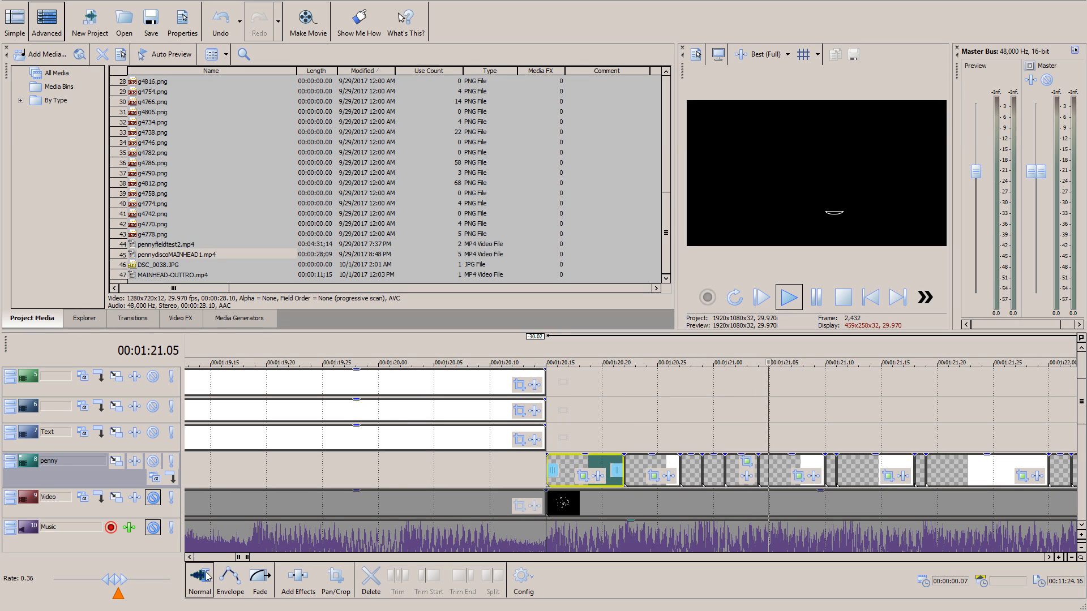
pyautogui.click(128, 590)
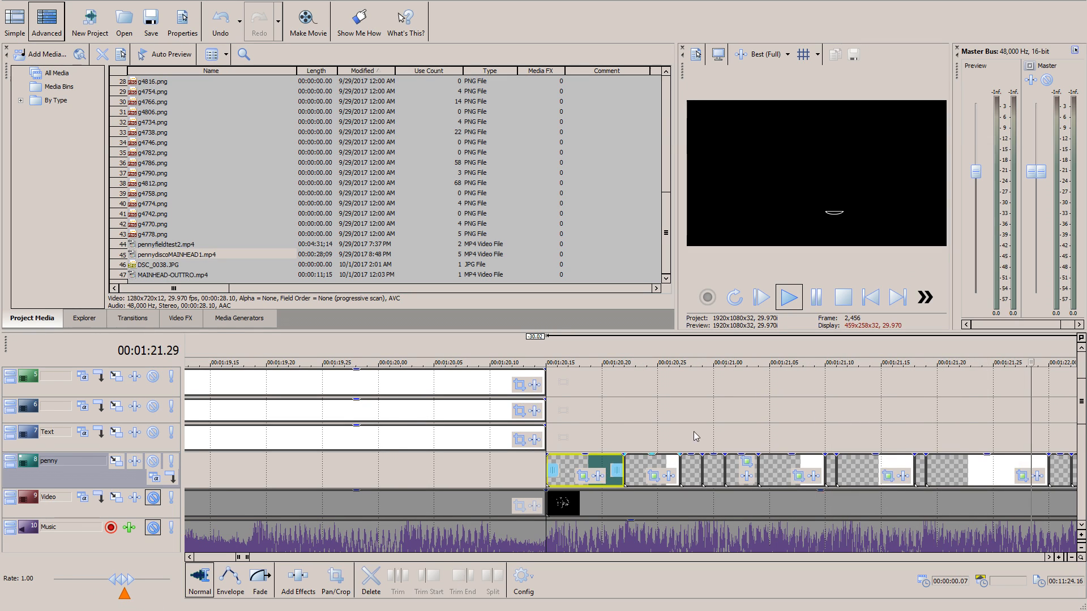
pyautogui.scroll(-2, 702, 421)
pyautogui.scroll(-1, 649, 386)
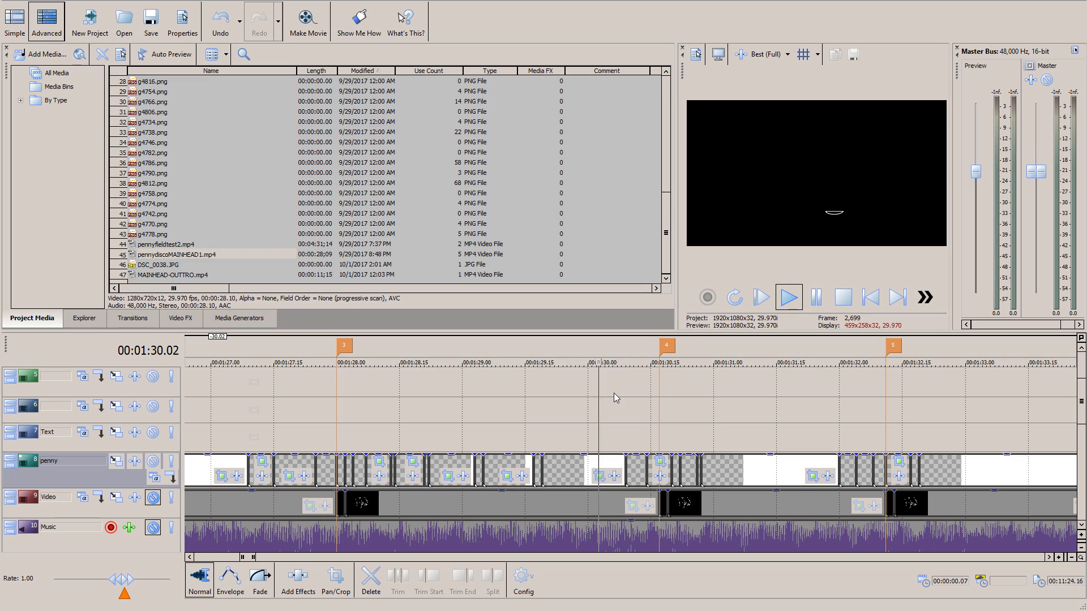
pyautogui.scroll(-2, 615, 392)
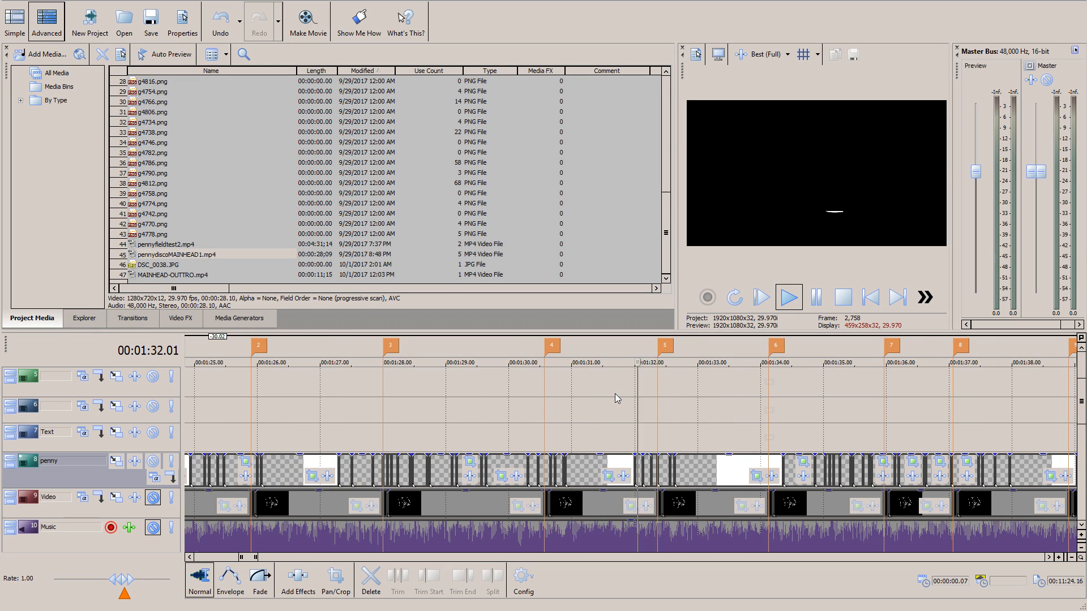
pyautogui.scroll(-4, 616, 396)
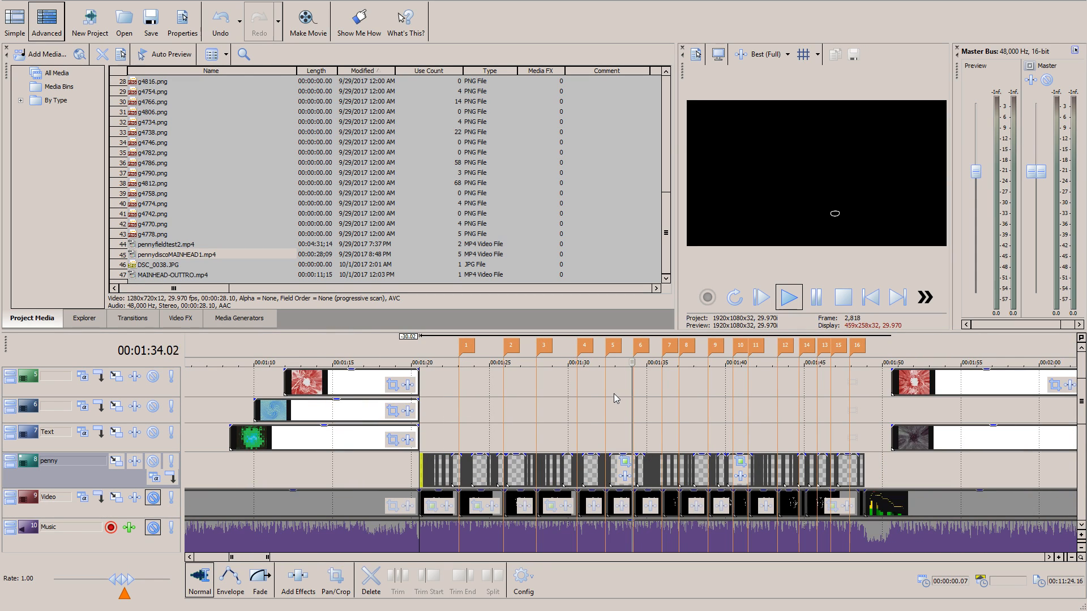
# Step: Unmute the Video track, watch the combined animation past marker 16, and stop playback with the cursor at 1:28.18
pyautogui.click(154, 497)
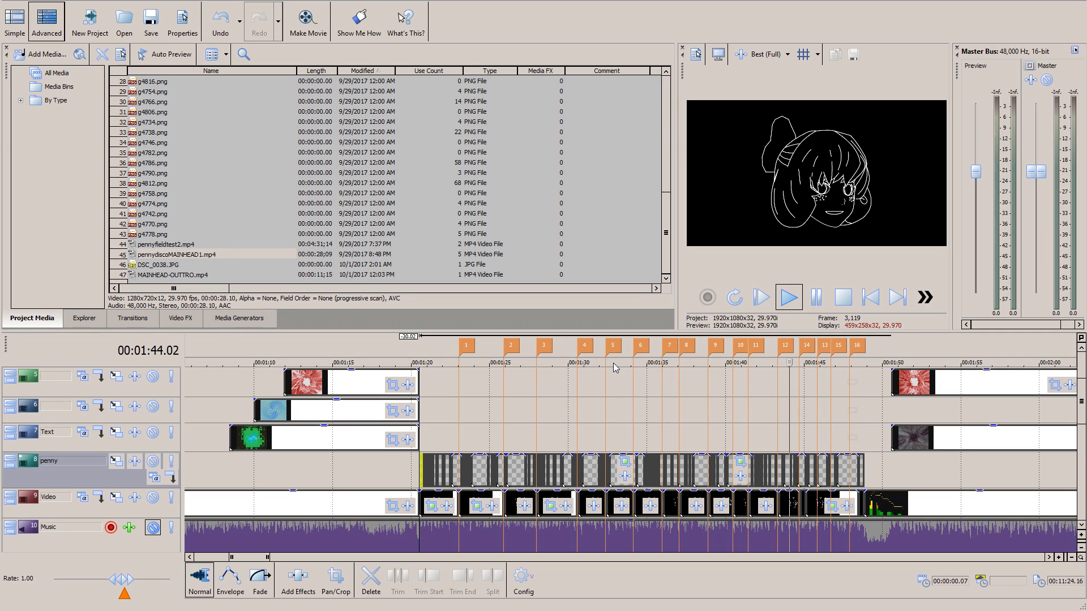
pyautogui.scroll(-3, 612, 376)
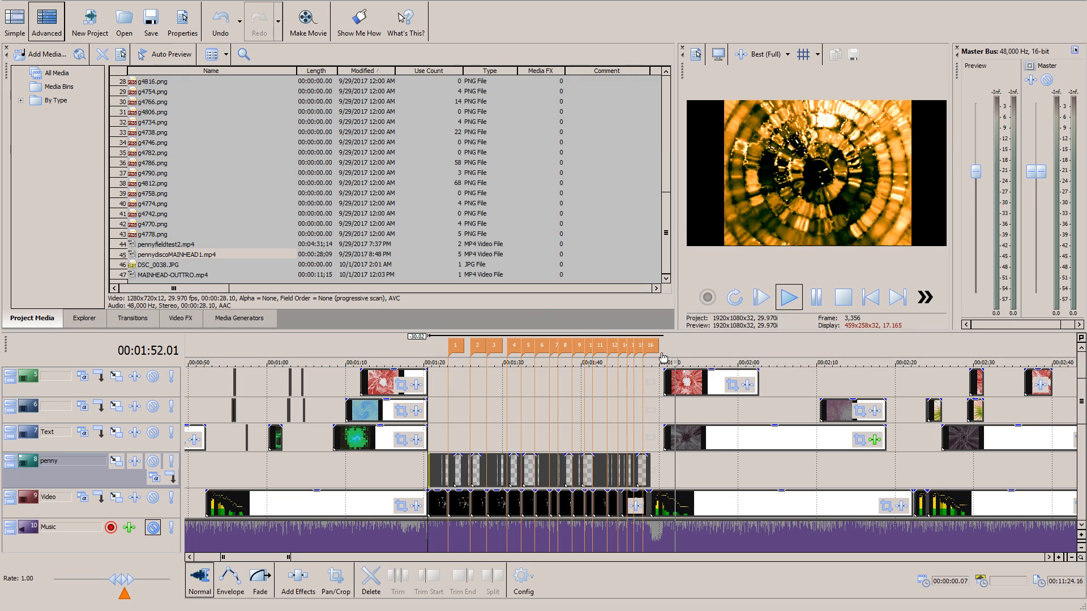
pyautogui.scroll(-3, 506, 378)
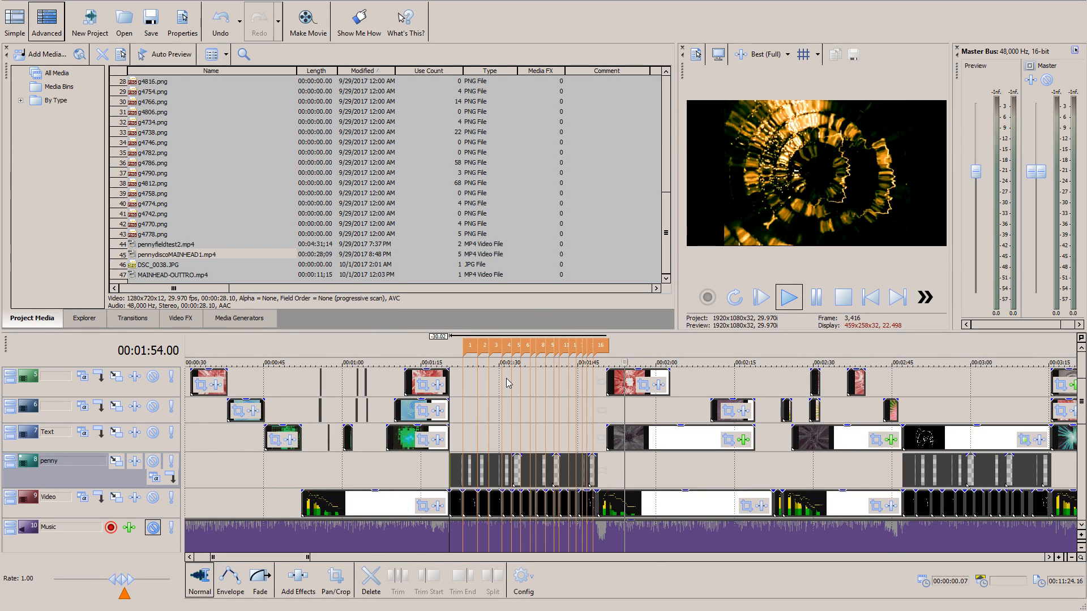
pyautogui.scroll(2, 508, 383)
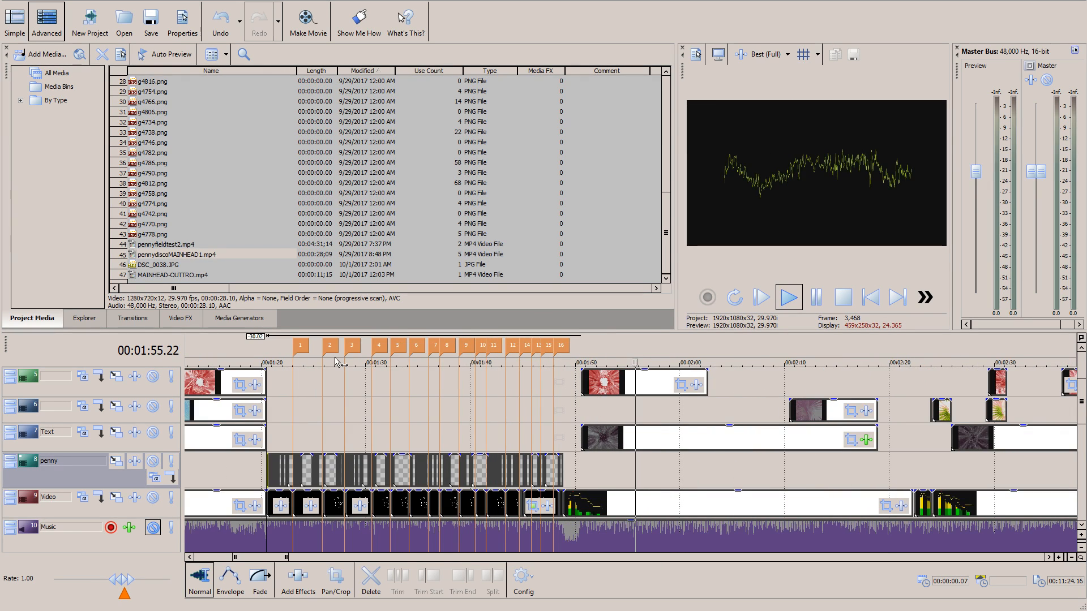
pyautogui.click(339, 396)
pyautogui.click(816, 297)
# Step: View the whole song's timeline, checking 1:55.16, and move to 2:54.16 in the second group of penny clips
pyautogui.scroll(-3, 732, 402)
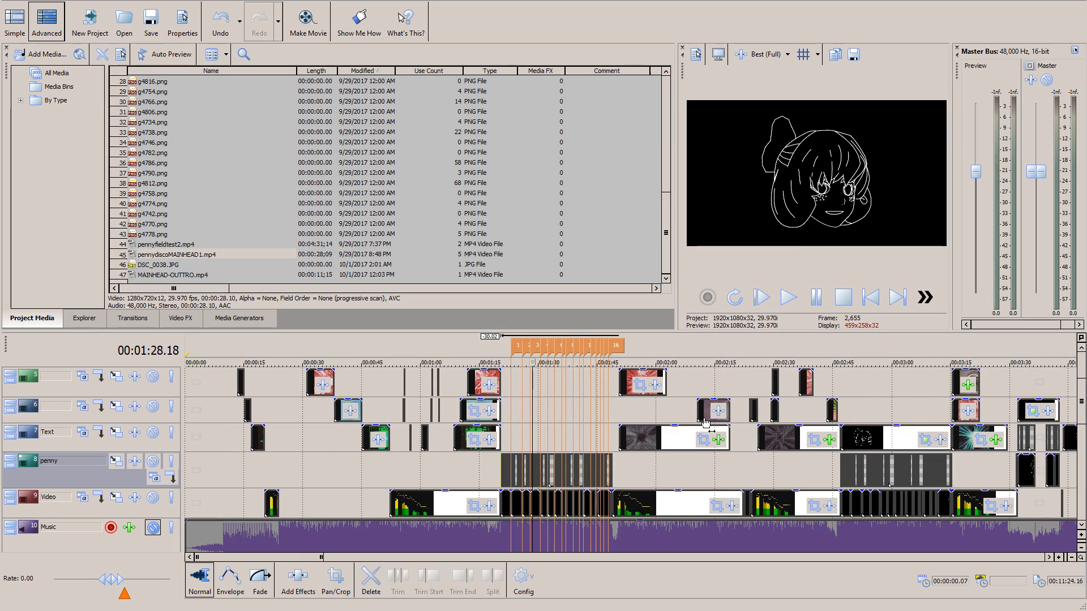
pyautogui.click(638, 360)
pyautogui.scroll(-2, 787, 380)
pyautogui.scroll(1, 793, 418)
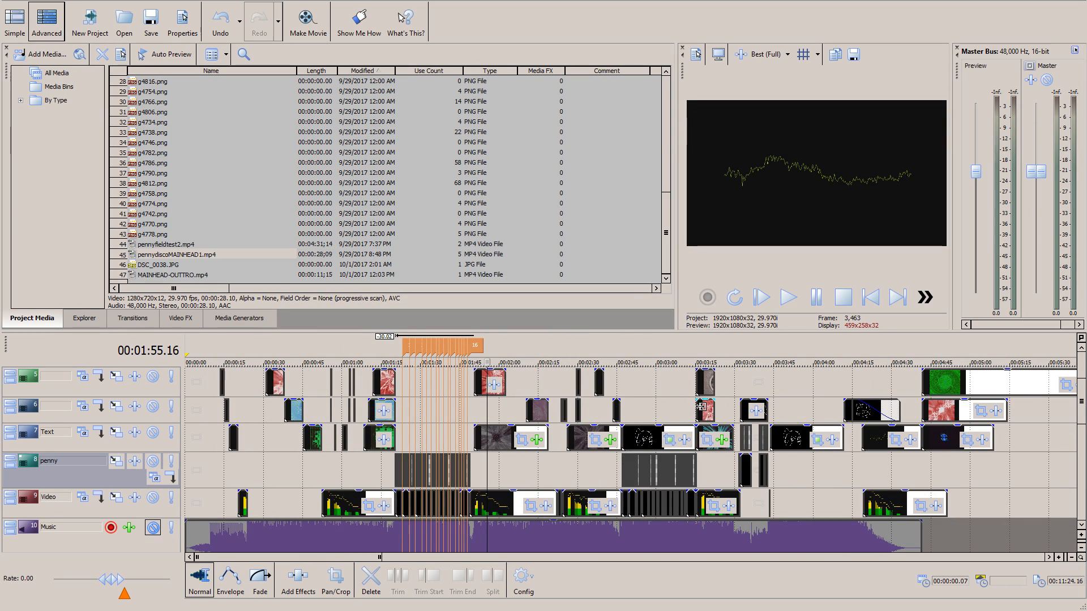
pyautogui.click(641, 409)
pyautogui.scroll(2, 651, 412)
pyautogui.scroll(4, 674, 413)
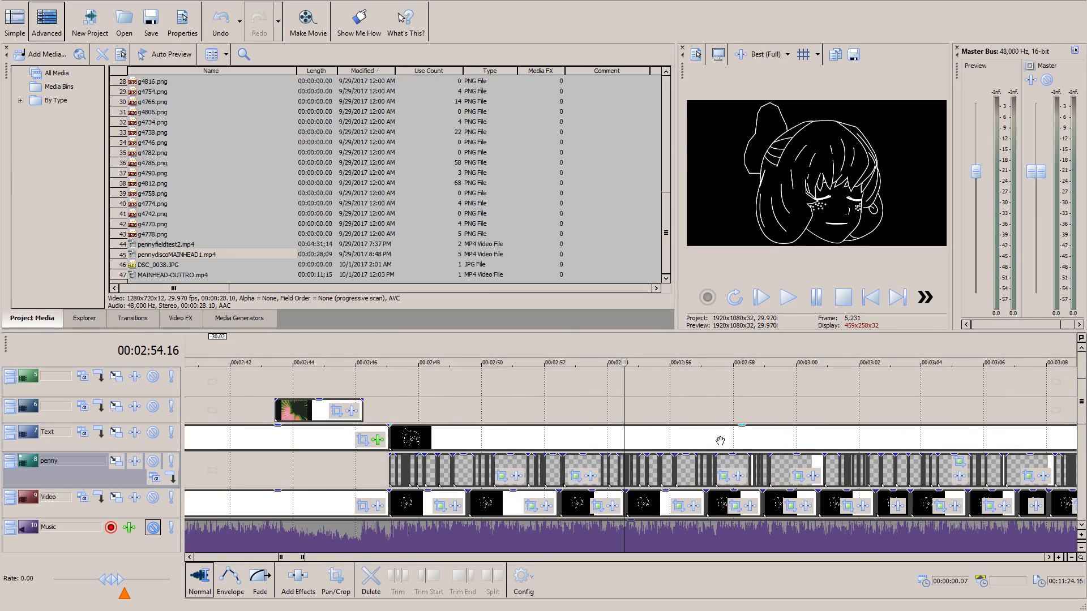
# Step: Play the second penny section from 2:54.16 and follow the tracks through to 3:38.17
pyautogui.click(796, 304)
pyautogui.scroll(-2, 784, 389)
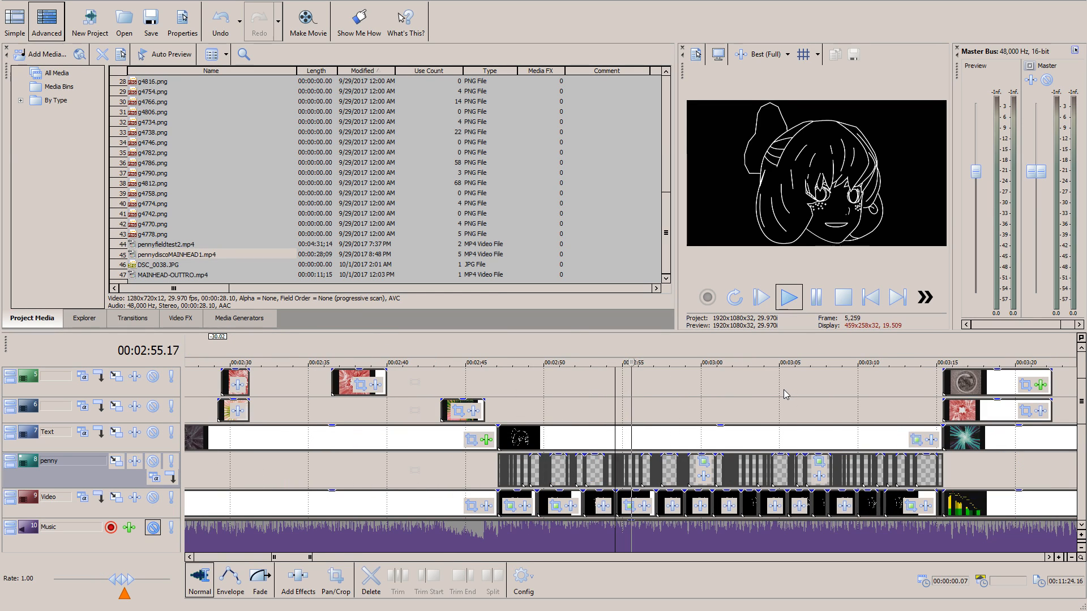
pyautogui.scroll(-2, 587, 450)
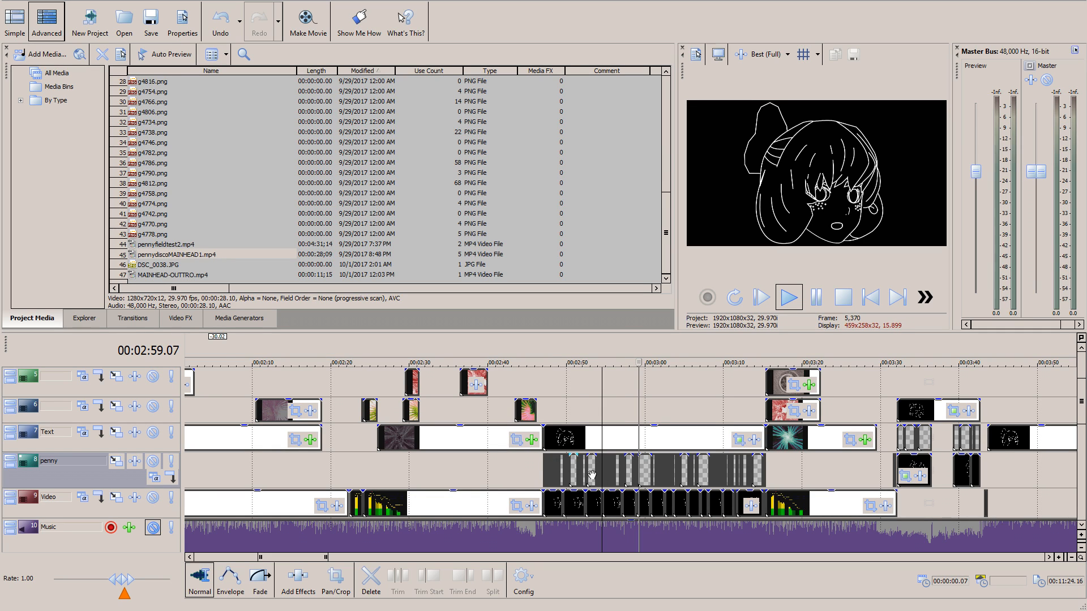
pyautogui.scroll(4, 454, 471)
pyautogui.scroll(-6, 454, 471)
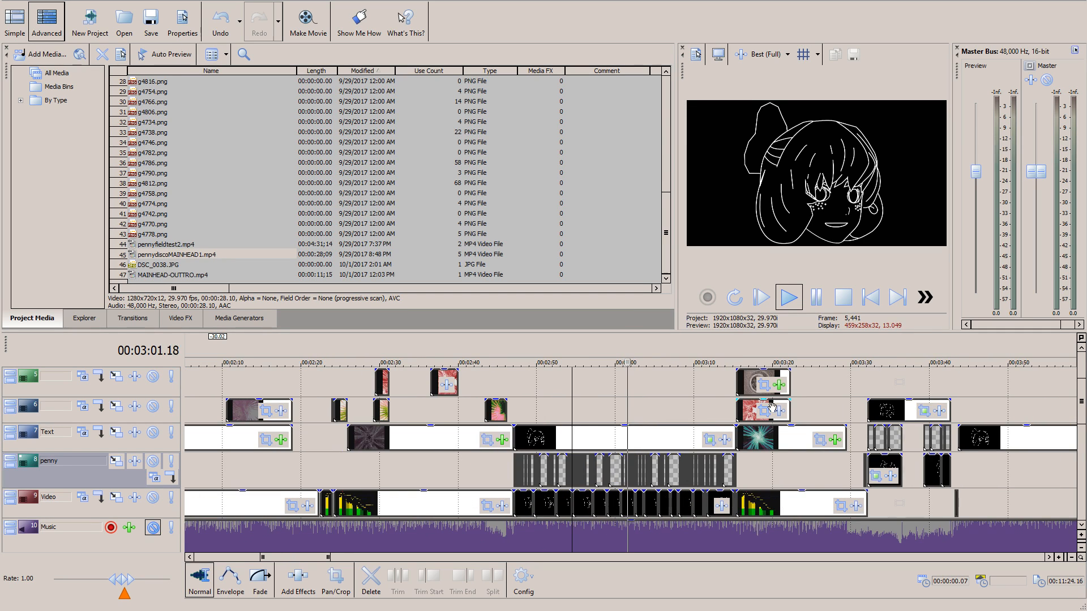
pyautogui.scroll(4, 392, 456)
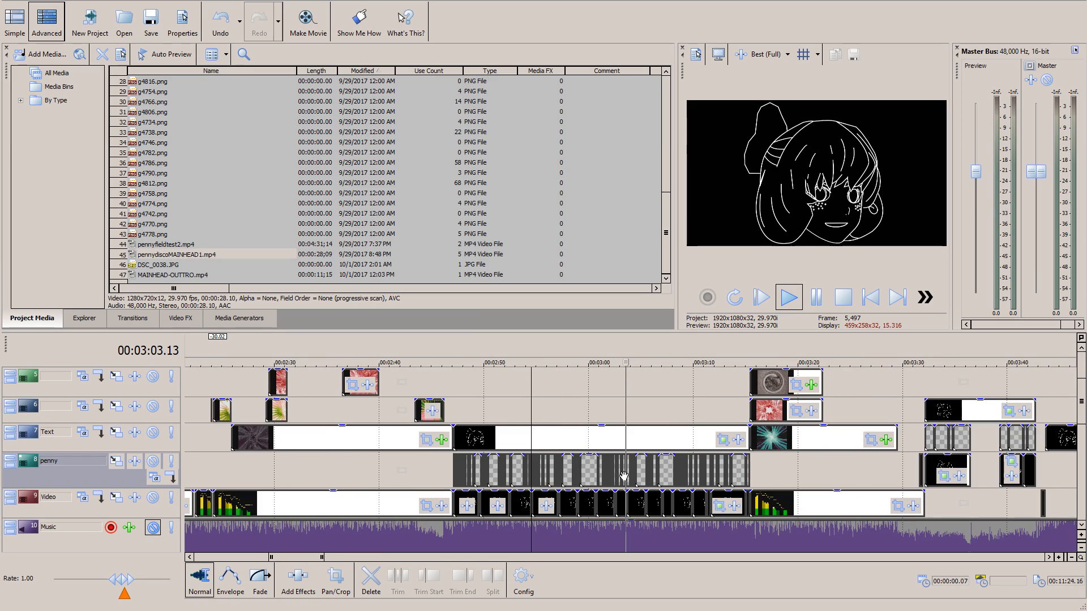
pyautogui.scroll(-2, 776, 475)
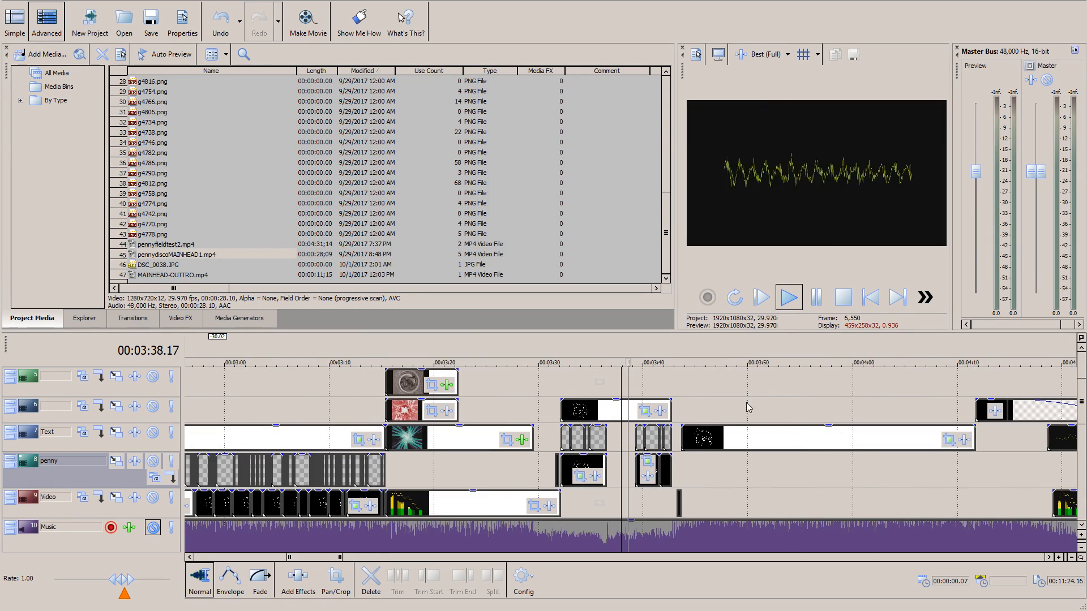
# Step: Replay the short third penny section from about 3:31 and follow its tracks through to 3:38.17
pyautogui.scroll(2, 748, 408)
pyautogui.click(503, 362)
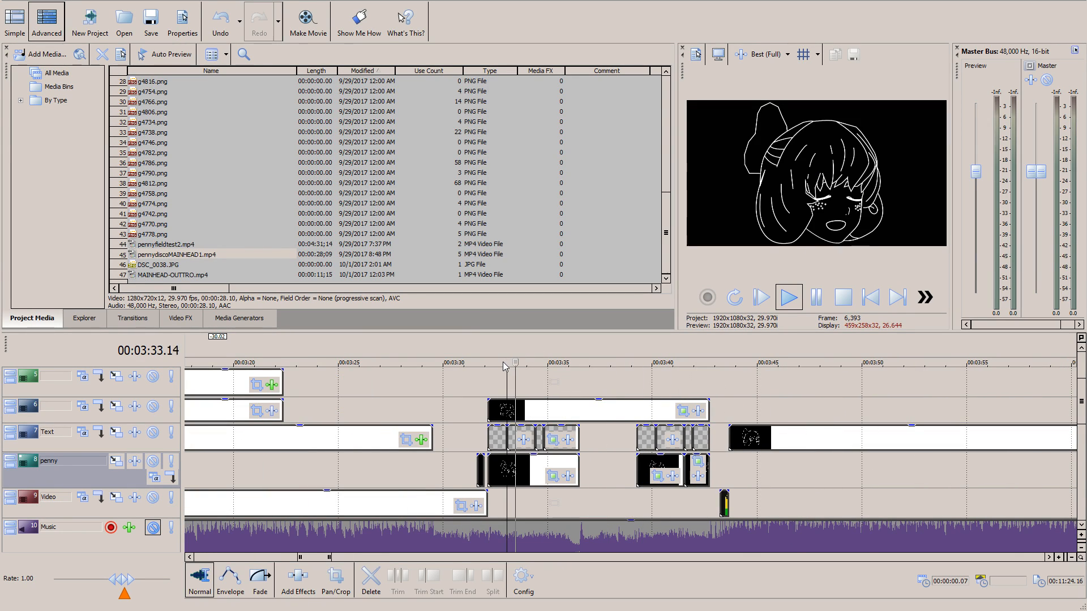
pyautogui.click(470, 362)
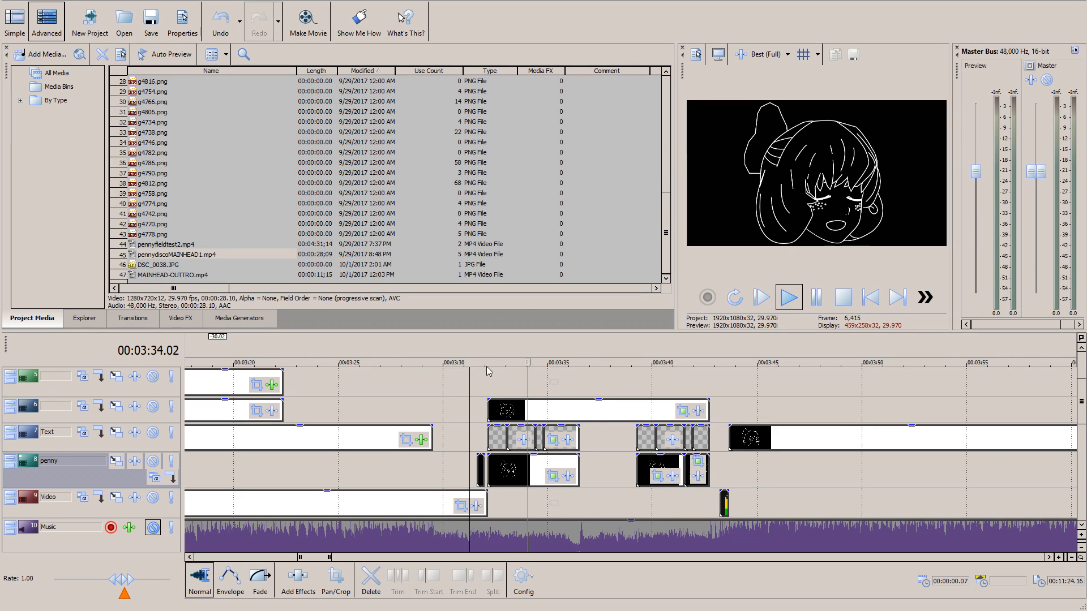
pyautogui.scroll(2, 495, 387)
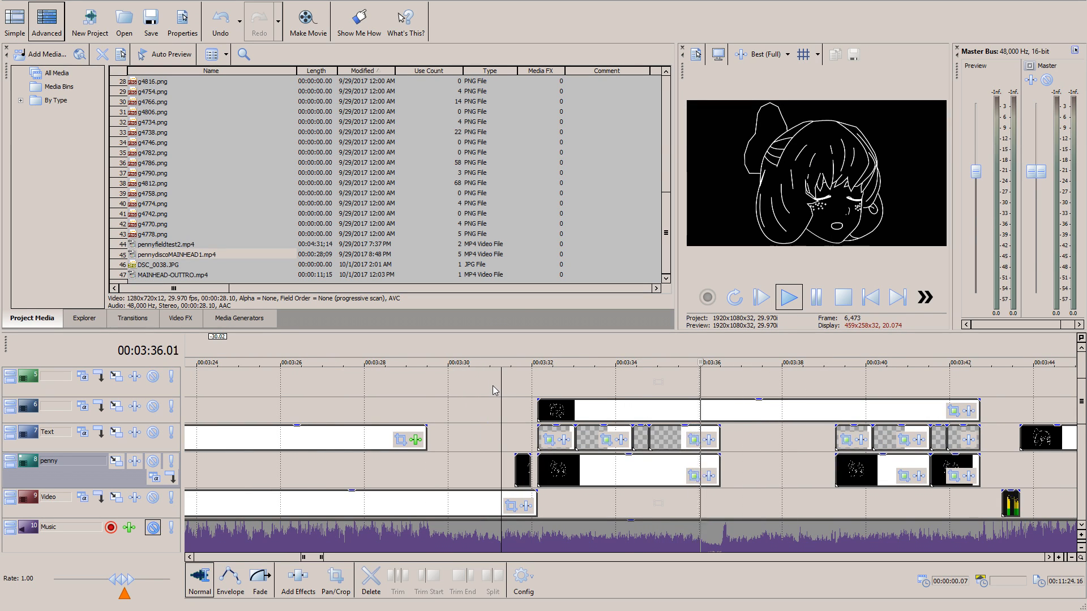
pyautogui.scroll(-3, 492, 385)
pyautogui.scroll(-2, 494, 390)
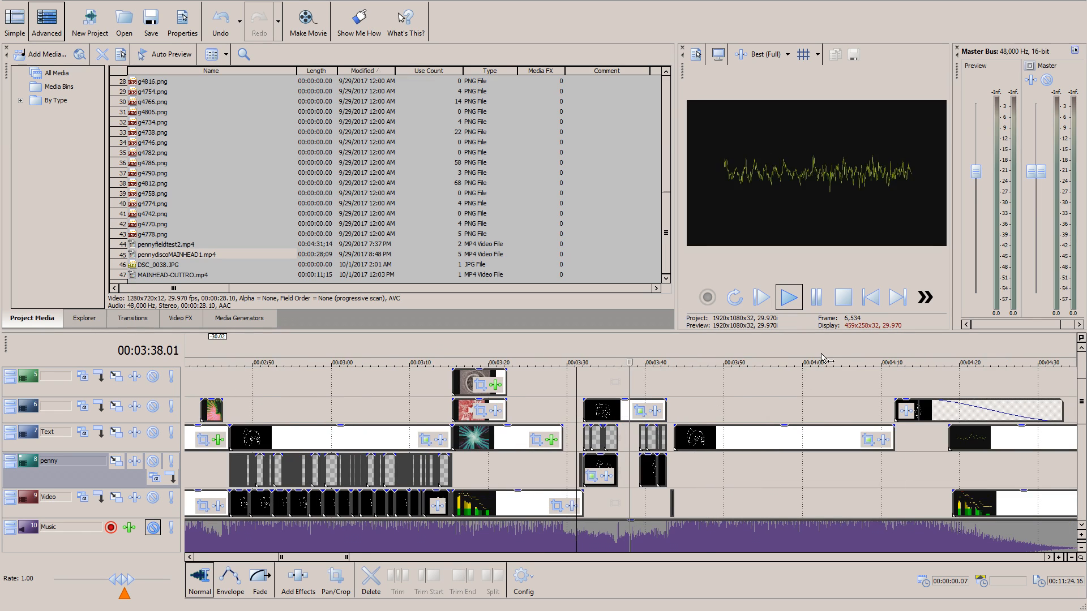
pyautogui.scroll(-2, 826, 364)
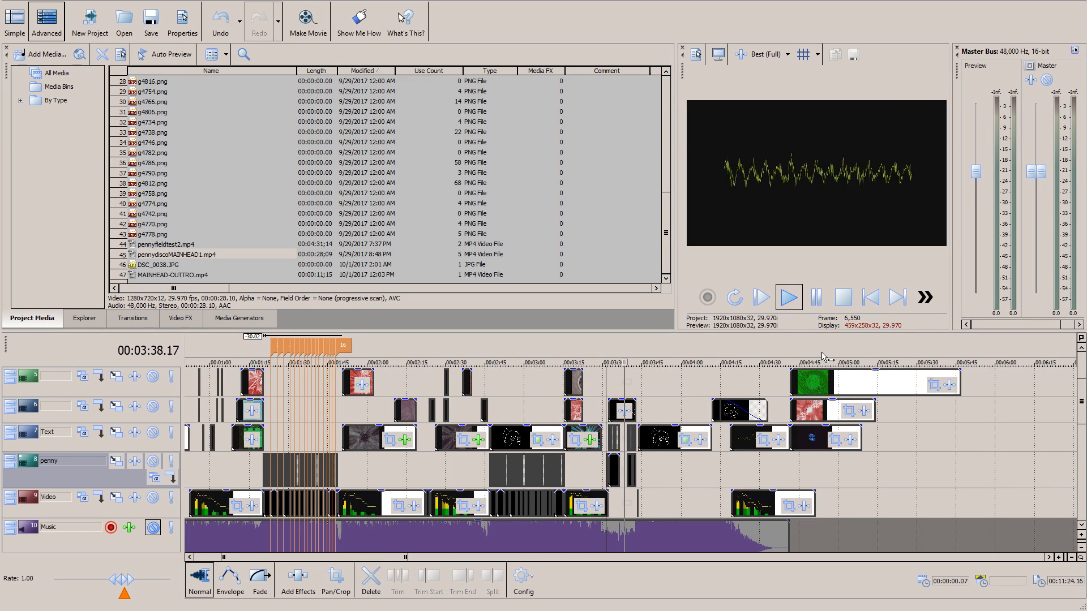
# Step: Play the song's ending from about 4:15 and examine how the track 6 penny clip fades out over the Text track
pyautogui.click(725, 362)
pyautogui.scroll(3, 762, 410)
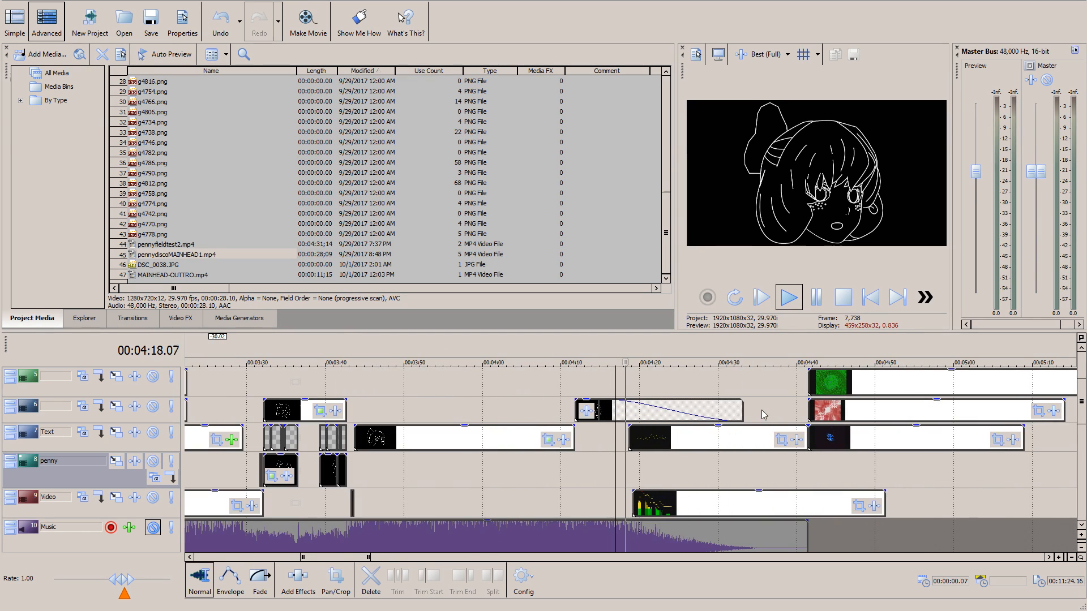
pyautogui.scroll(4, 762, 415)
pyautogui.scroll(-2, 640, 411)
pyautogui.scroll(-2, 540, 413)
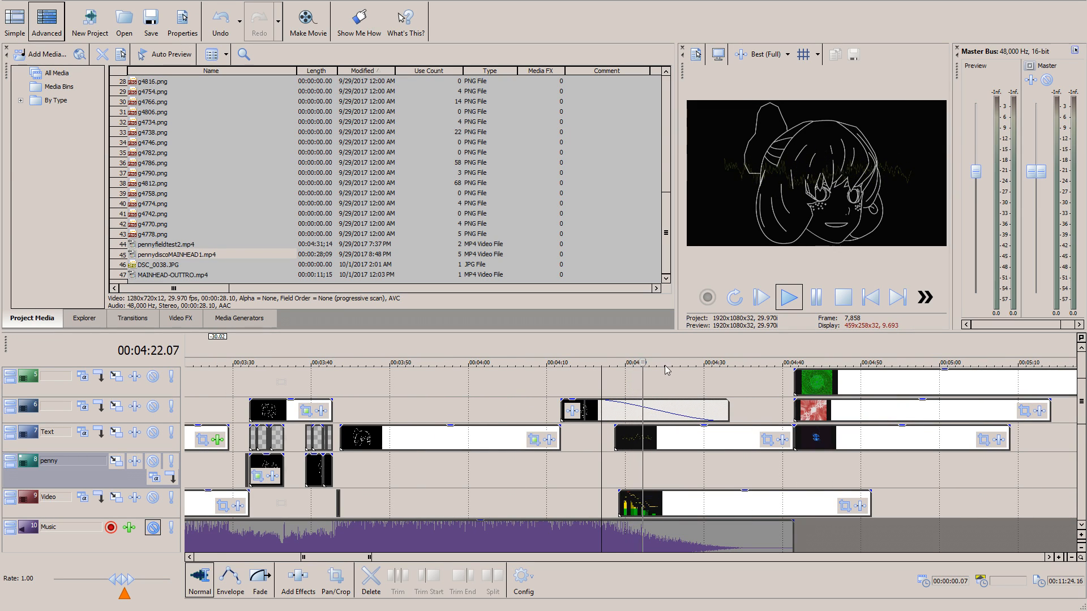
pyautogui.scroll(-4, 677, 378)
pyautogui.scroll(3, 369, 503)
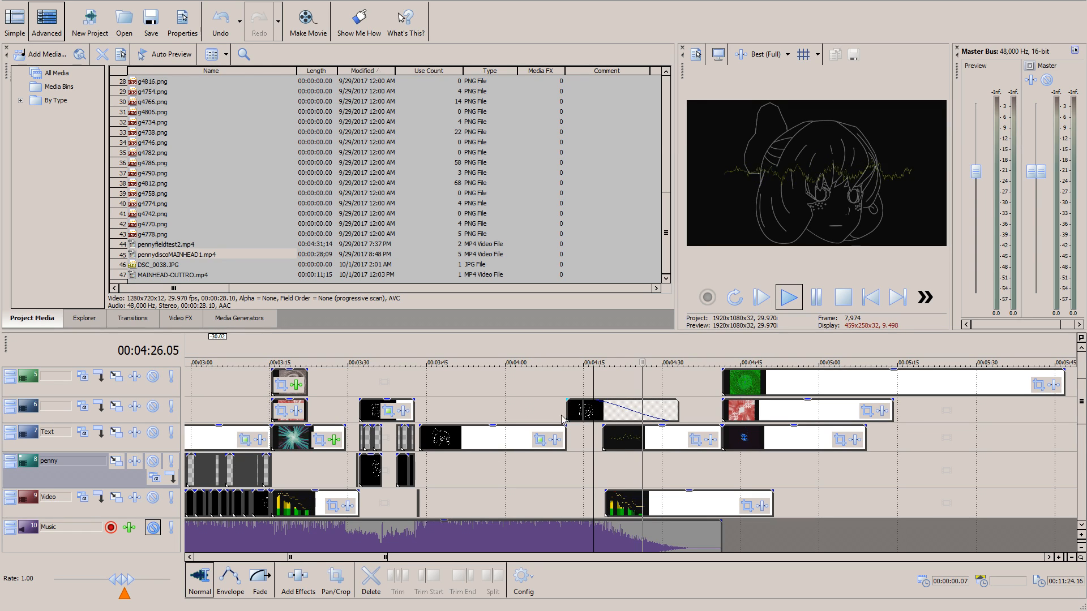
pyautogui.scroll(-2, 748, 396)
pyautogui.scroll(-1, 748, 396)
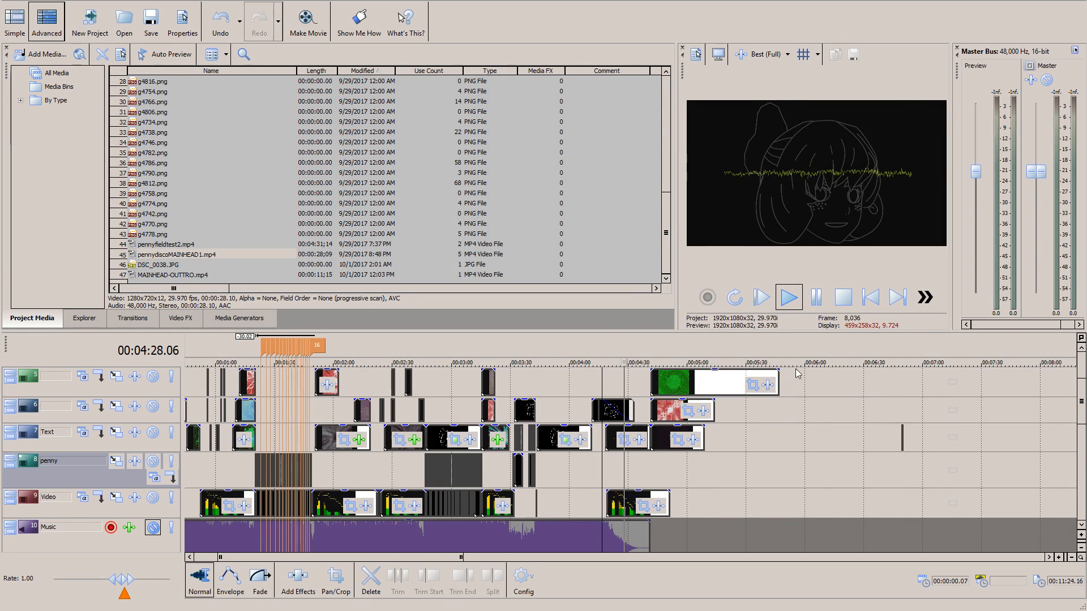
# Step: Stop playback at the spare clips near 9:37 and shift the Text track's head video to start at about 9:44
pyautogui.scroll(-2, 724, 371)
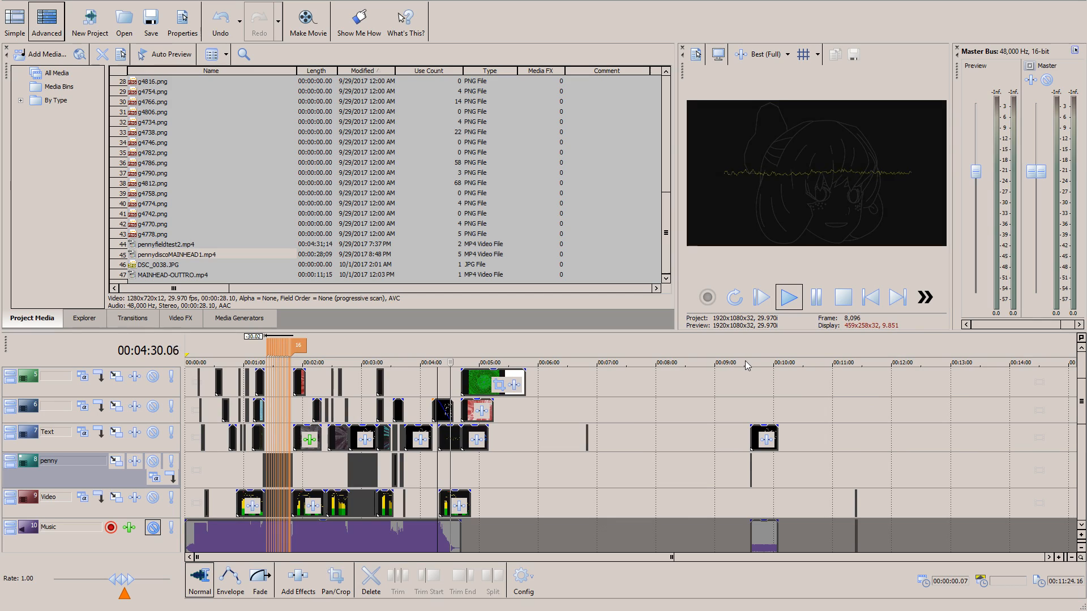
pyautogui.click(748, 361)
pyautogui.scroll(7, 777, 442)
pyautogui.scroll(-3, 801, 386)
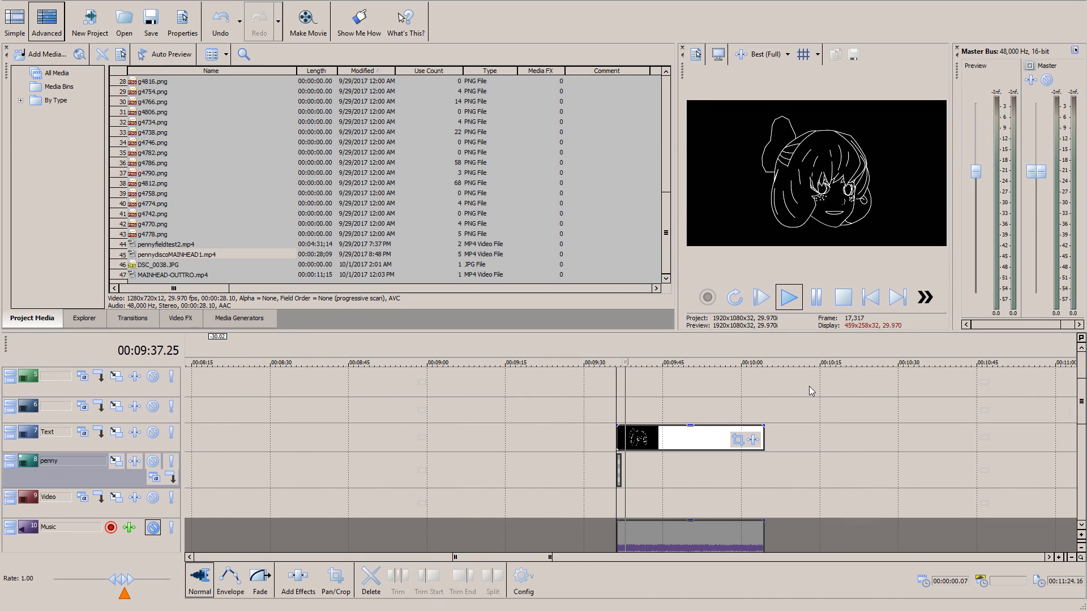
pyautogui.press('Return')
pyautogui.scroll(4, 676, 440)
pyautogui.moveTo(676, 440); pyautogui.dragTo(841, 440)
# Step: Place penny radiosity thicc3.png on the Text track directly above the penny mouth clip and preview it at 9:36.23
pyautogui.scroll(4, 268, 190)
pyautogui.scroll(4, 267, 192)
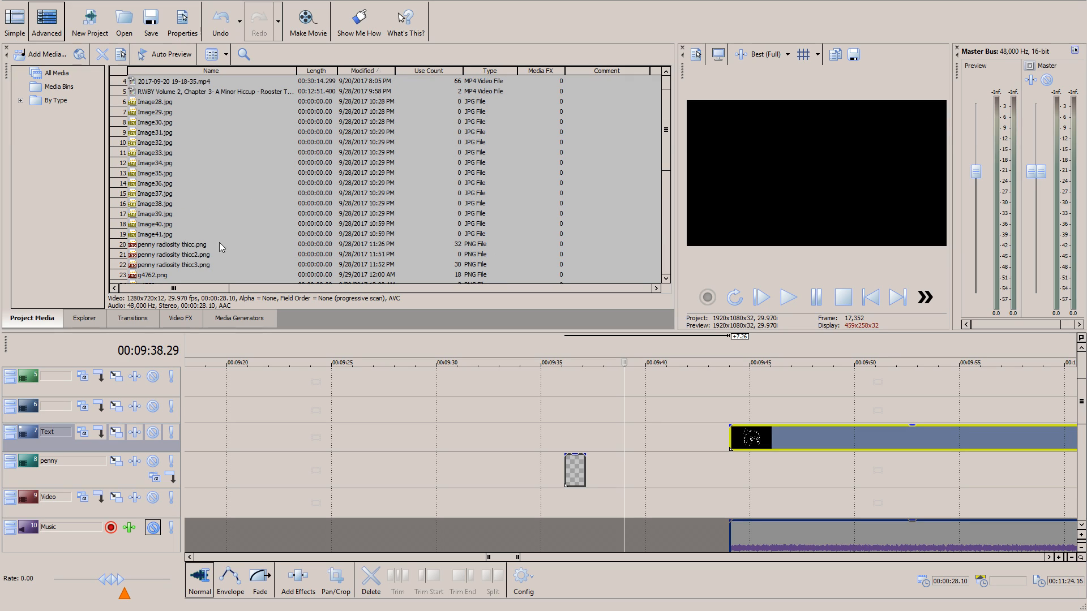
pyautogui.moveTo(206, 264); pyautogui.dragTo(571, 441)
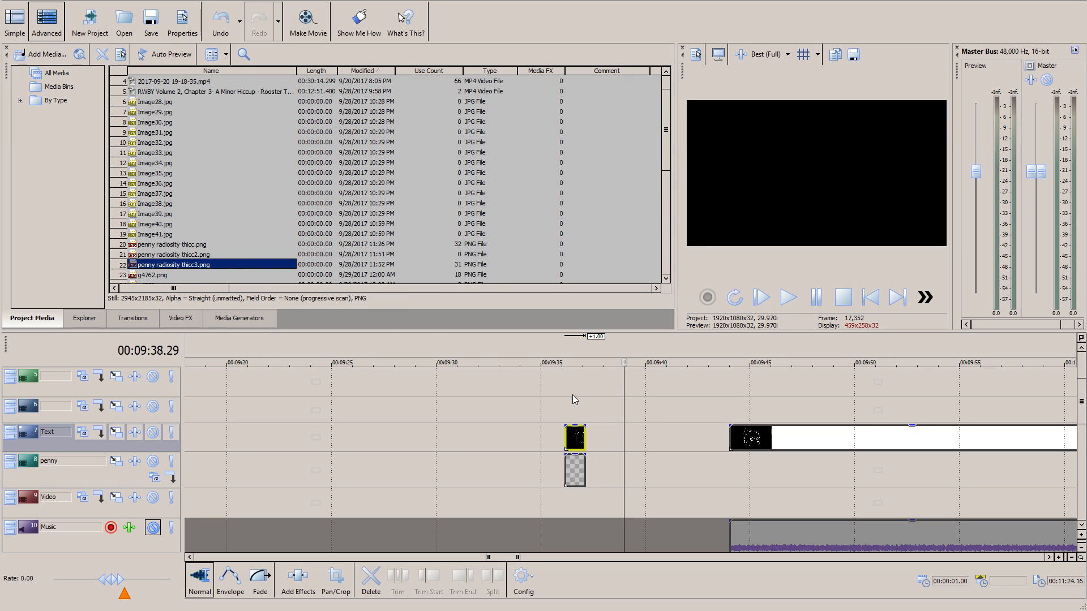
pyautogui.click(563, 366)
pyautogui.click(577, 363)
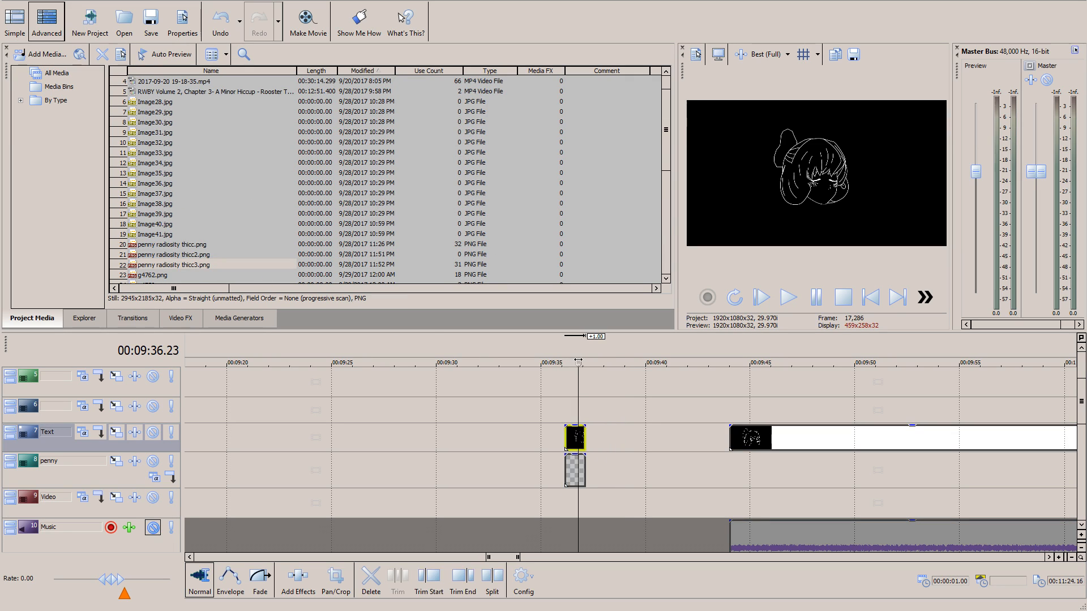
# Step: Move the penny track's mouth clip to track 6 above the head image and play the combination from 9:36.06
pyautogui.scroll(5, 619, 399)
pyautogui.moveTo(489, 469); pyautogui.dragTo(490, 411)
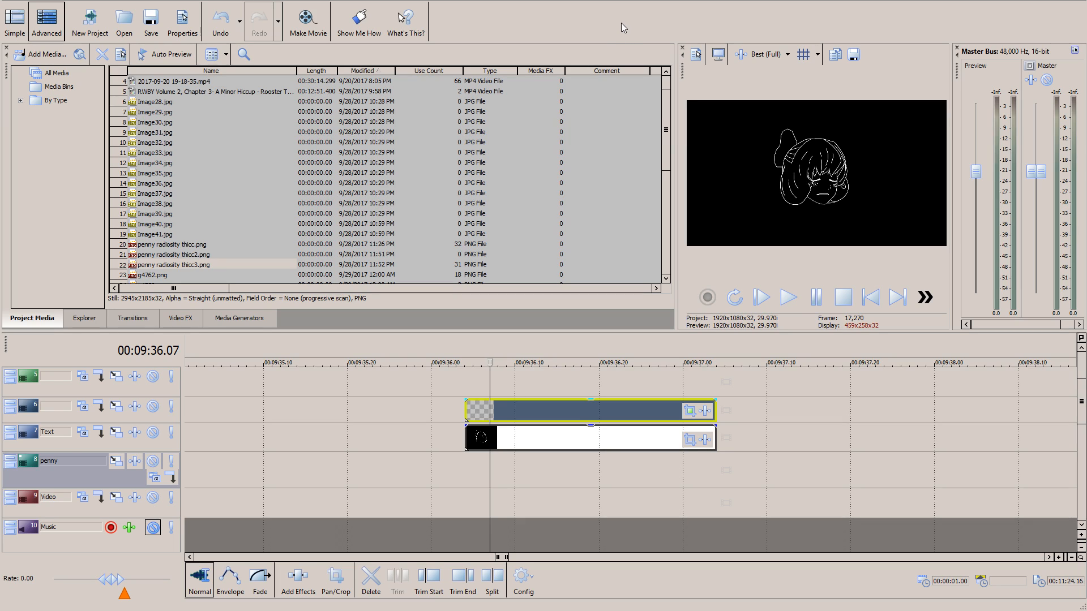
pyautogui.scroll(3, 545, 391)
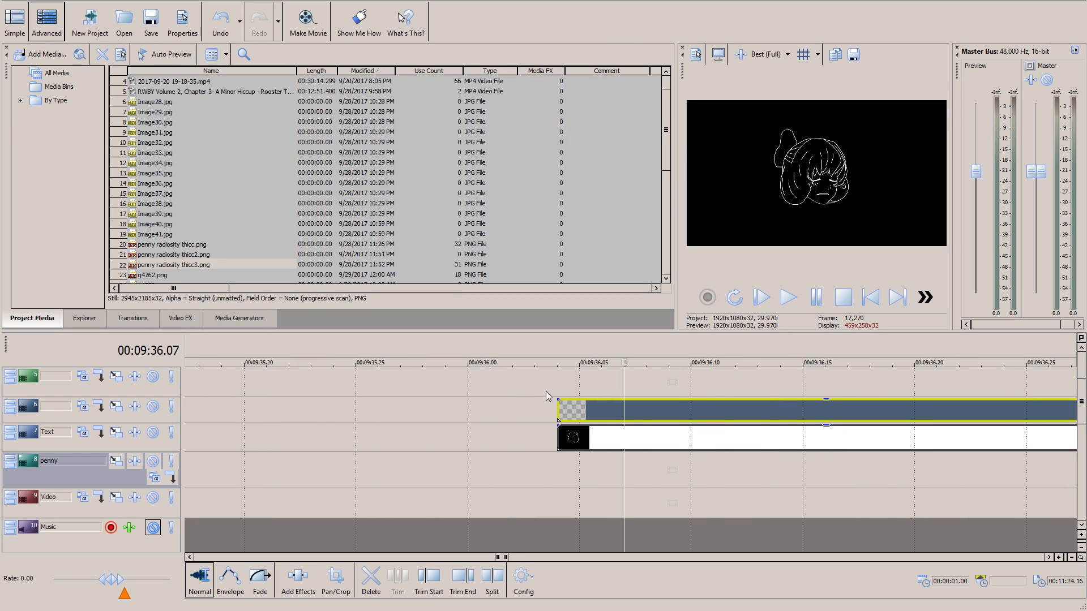
pyautogui.click(544, 357)
pyautogui.click(602, 362)
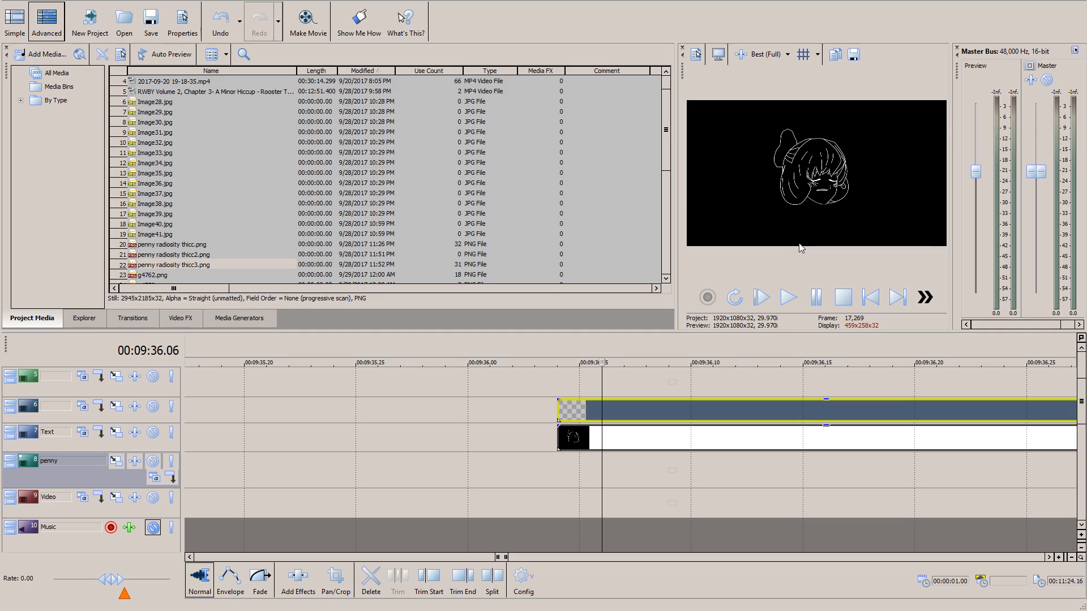
pyautogui.press('space')
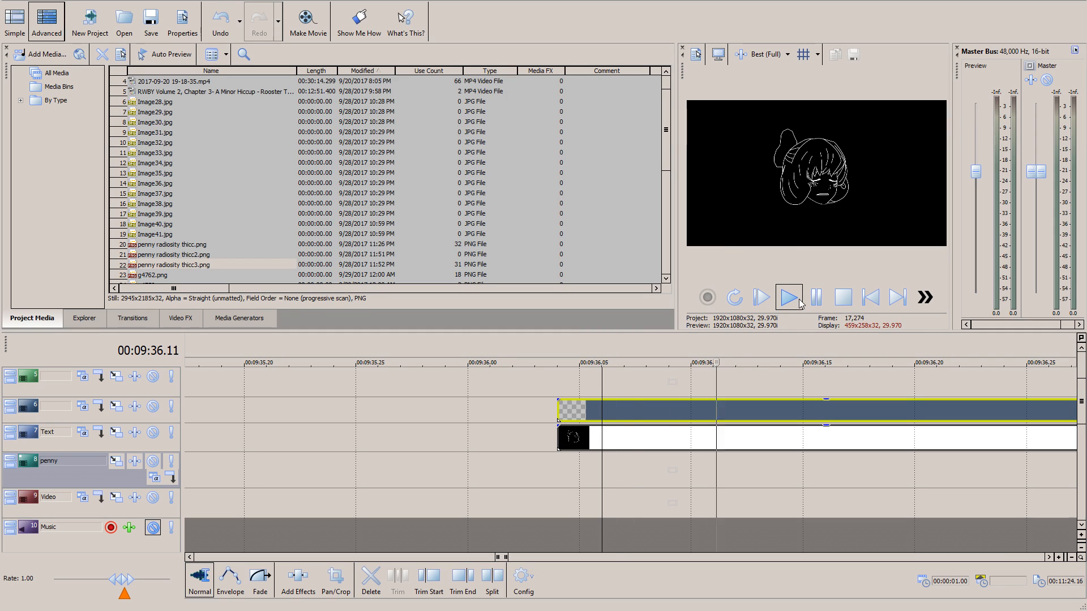
pyautogui.scroll(-2, 815, 357)
pyautogui.press('Return')
# Step: Trim the Text track's head image to end at about 9:36.12 and add g4816.png after it, shortened to 9 frames
pyautogui.scroll(-1, 449, 388)
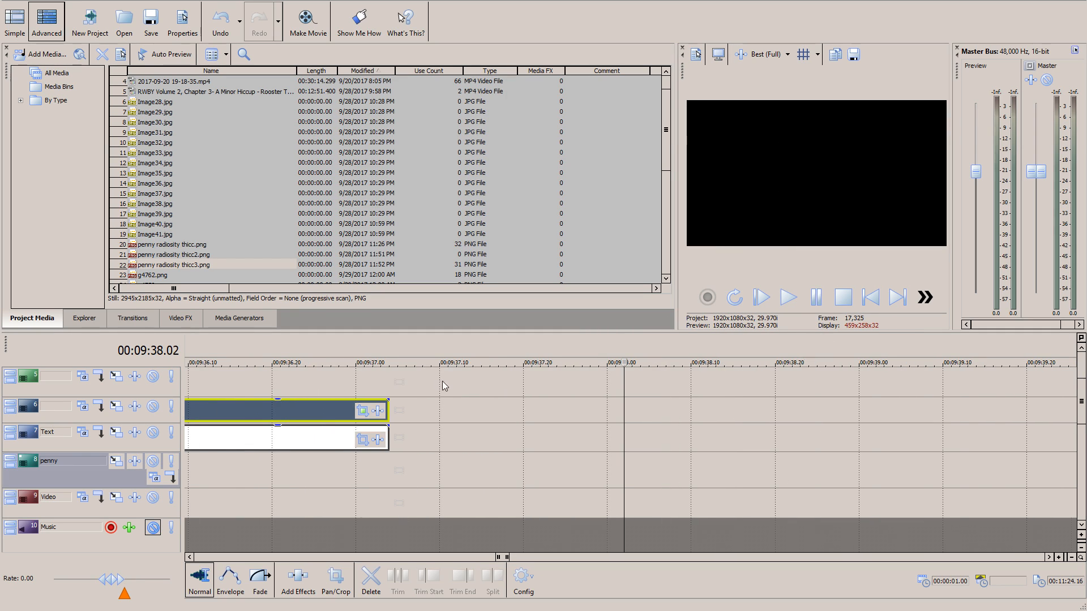
pyautogui.click(314, 363)
pyautogui.click(231, 367)
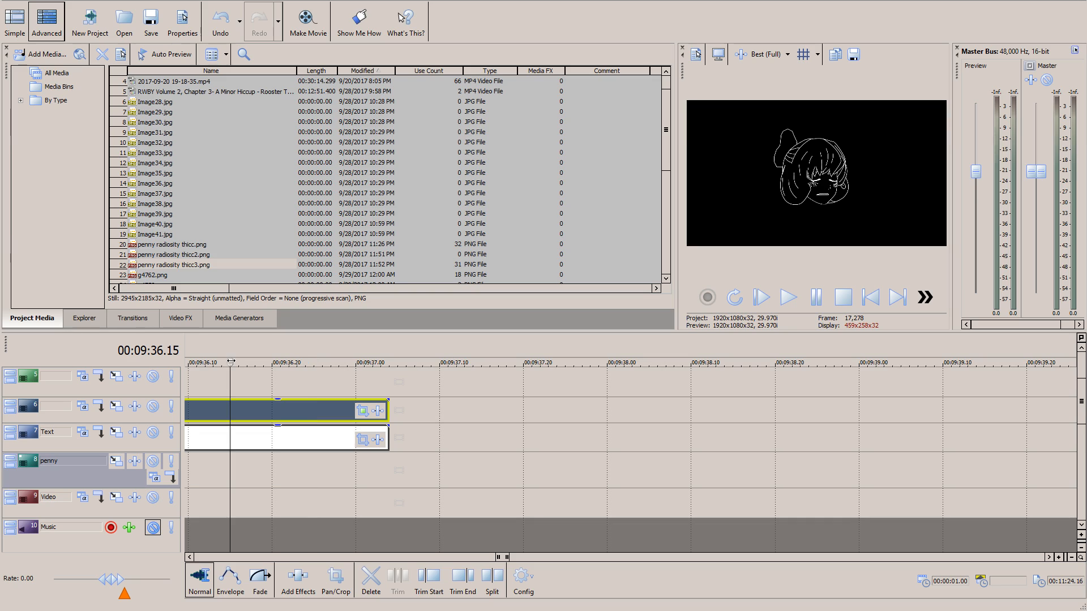
pyautogui.moveTo(503, 557); pyautogui.dragTo(502, 556)
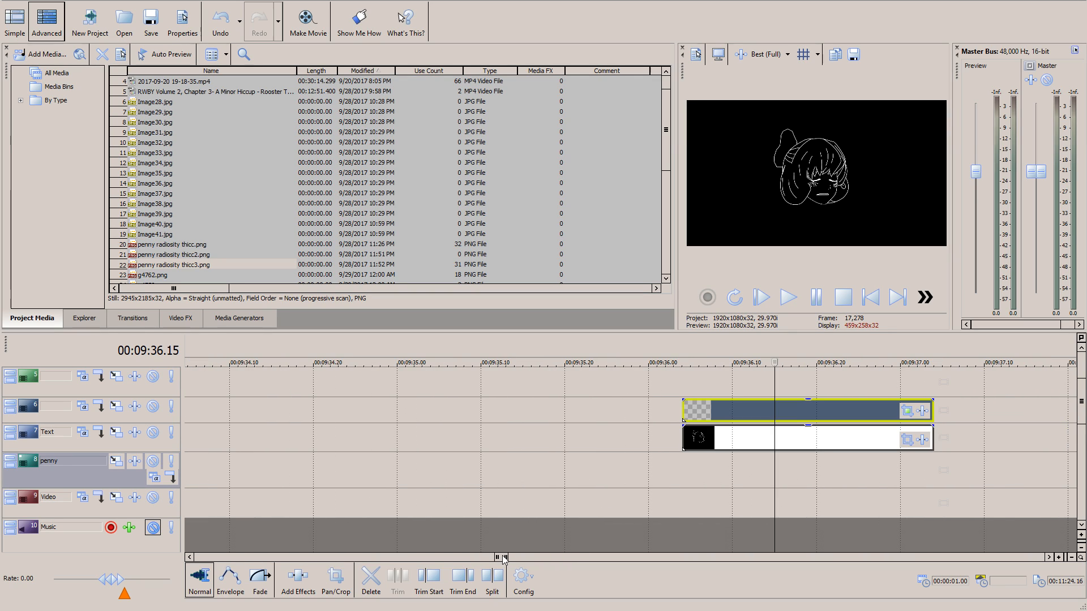
pyautogui.moveTo(931, 438); pyautogui.dragTo(749, 438)
pyautogui.scroll(-3, 250, 207)
pyautogui.moveTo(187, 233); pyautogui.dragTo(757, 439)
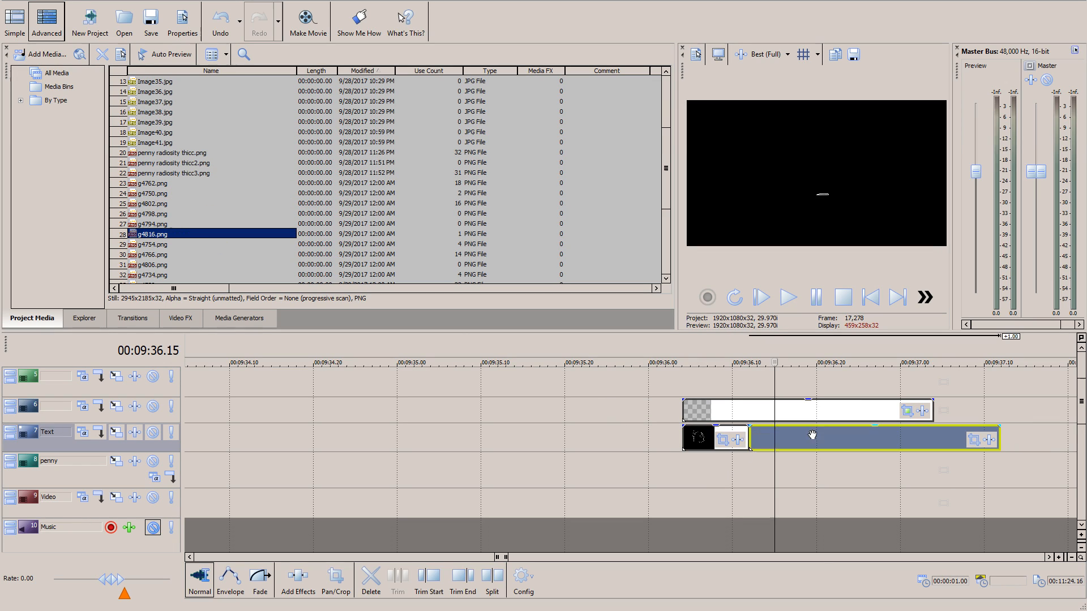
pyautogui.moveTo(1000, 439); pyautogui.dragTo(824, 439)
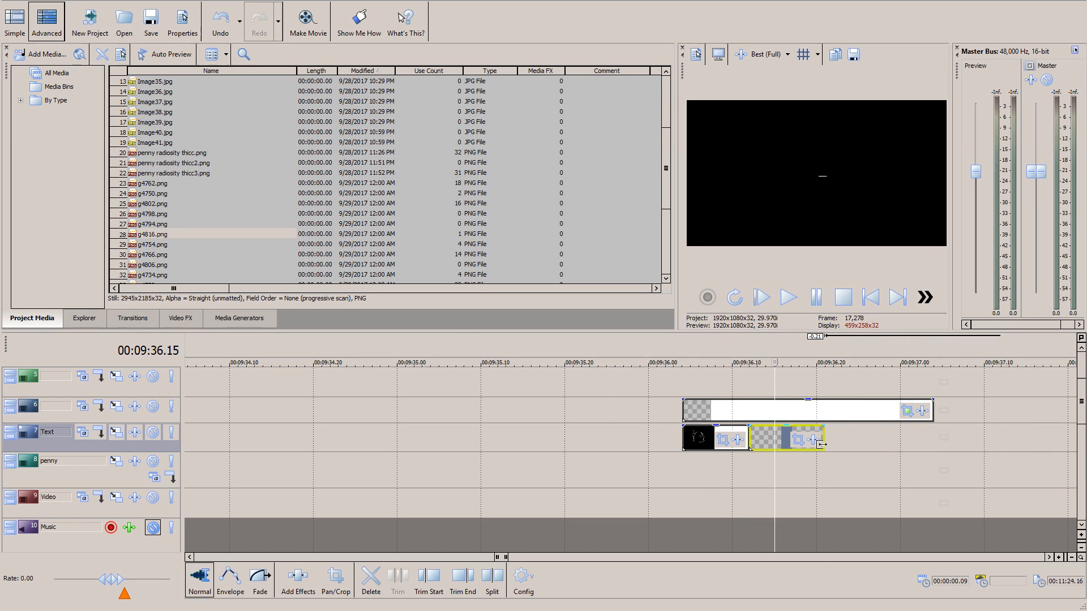
# Step: Scrub through the head and mouth images and move the g4816.png clip from the Text track to track 5
pyautogui.click(724, 361)
pyautogui.click(765, 361)
pyautogui.click(791, 360)
pyautogui.moveTo(774, 438); pyautogui.dragTo(775, 385)
# Step: Shorten the track 6 mouth clip to end where g4816.png starts, and extend the Text track's head image to 24 frames
pyautogui.moveTo(933, 411); pyautogui.dragTo(883, 439)
pyautogui.click(724, 361)
pyautogui.click(782, 361)
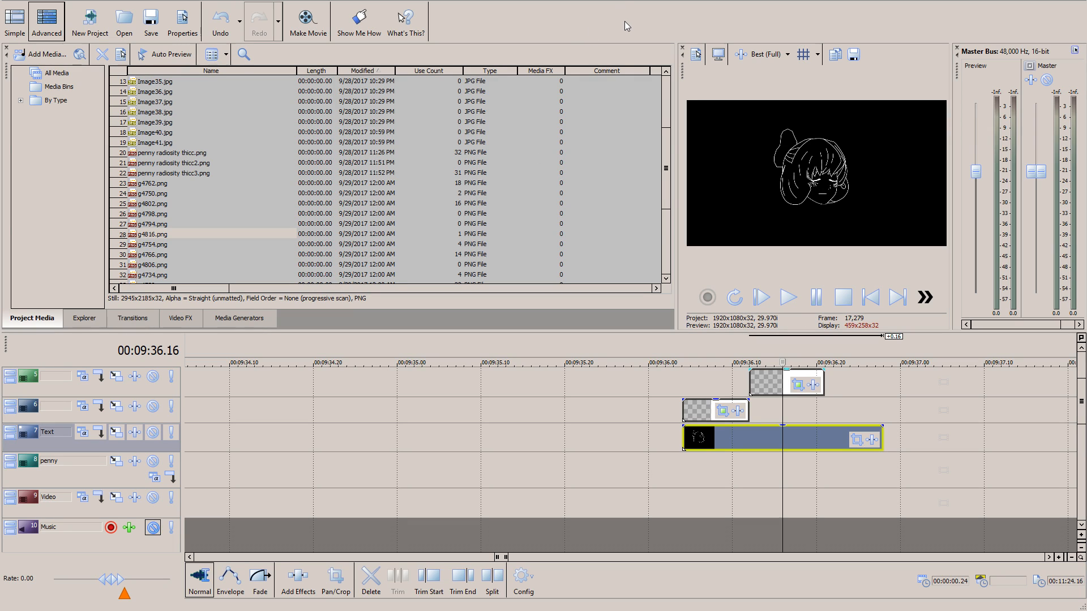
# Step: Play the two stacked mouth images over the head from 9:36.03 and stop playback at 9:37.16
pyautogui.click(675, 385)
pyautogui.click(788, 297)
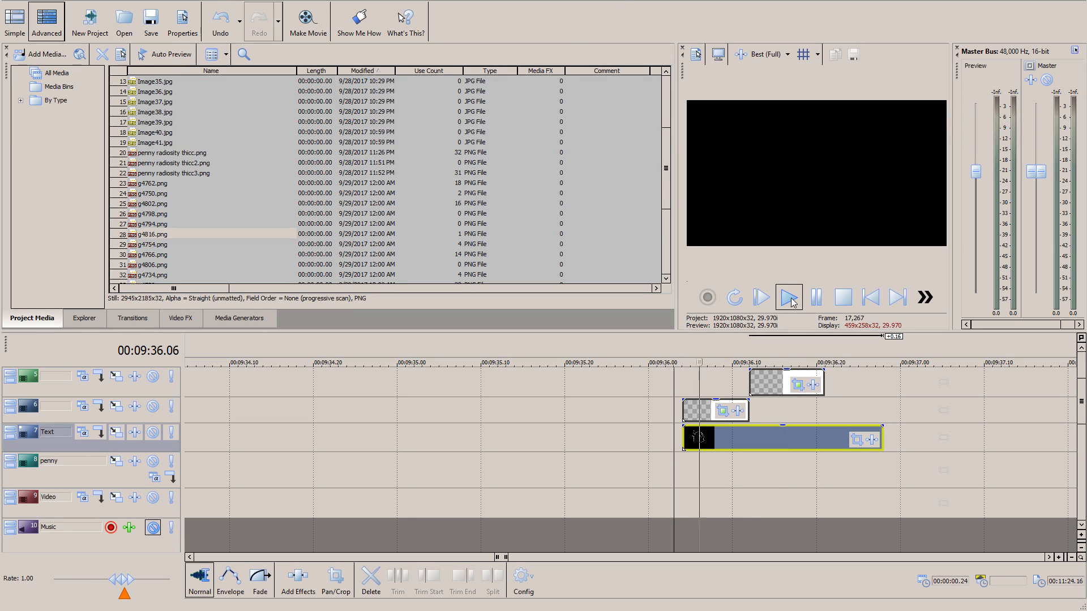
pyautogui.click(623, 361)
pyautogui.click(617, 361)
pyautogui.click(815, 297)
# Step: View the whole project timeline and move to 2:56.25 in the second group of penny clips
pyautogui.scroll(-1, 821, 446)
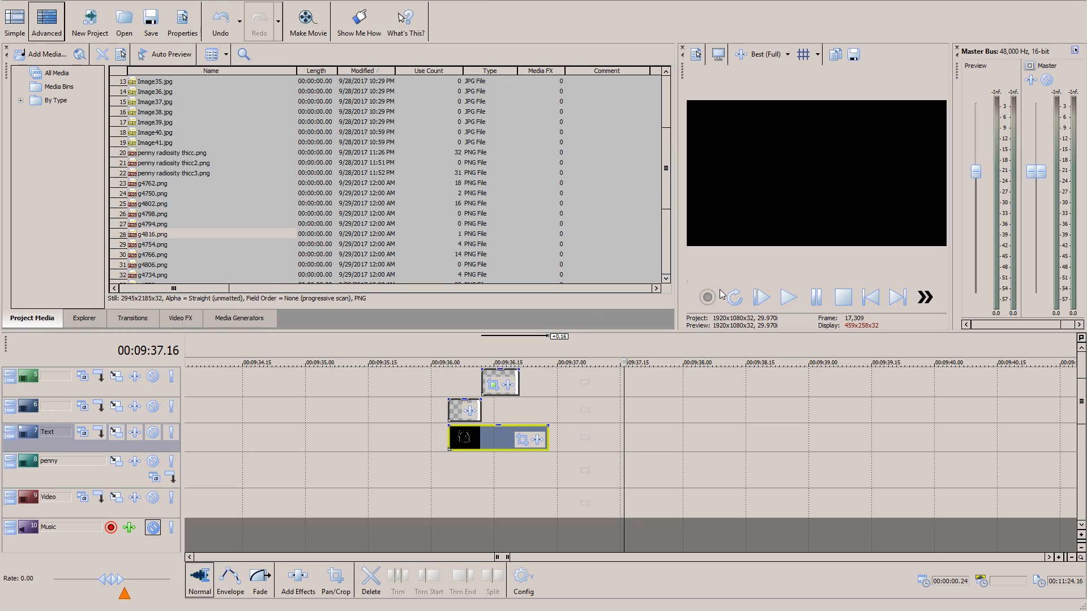
pyautogui.scroll(-8, 527, 452)
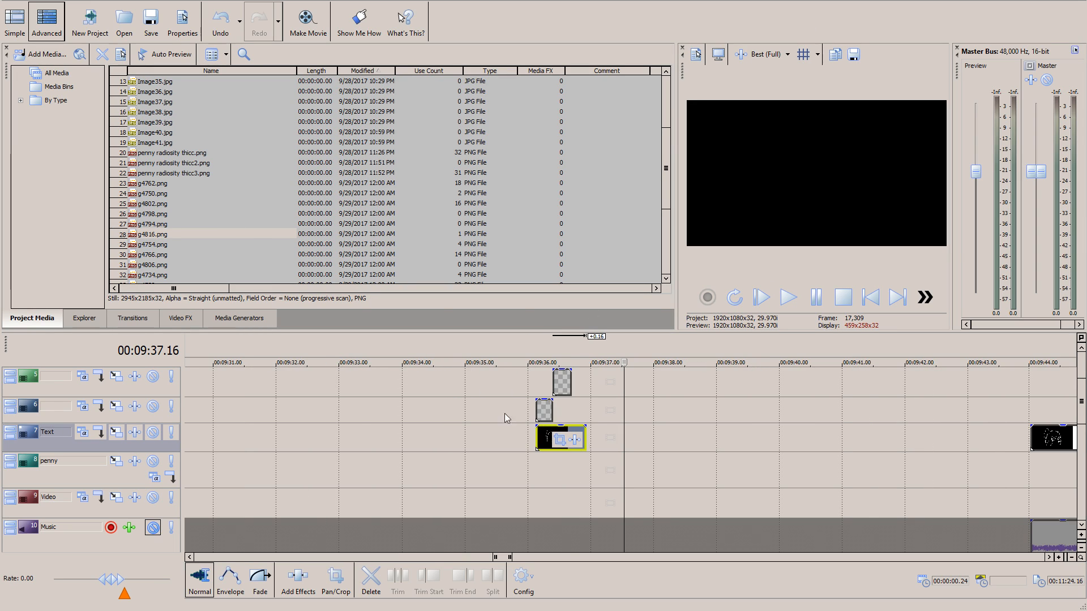
pyautogui.scroll(3, 441, 445)
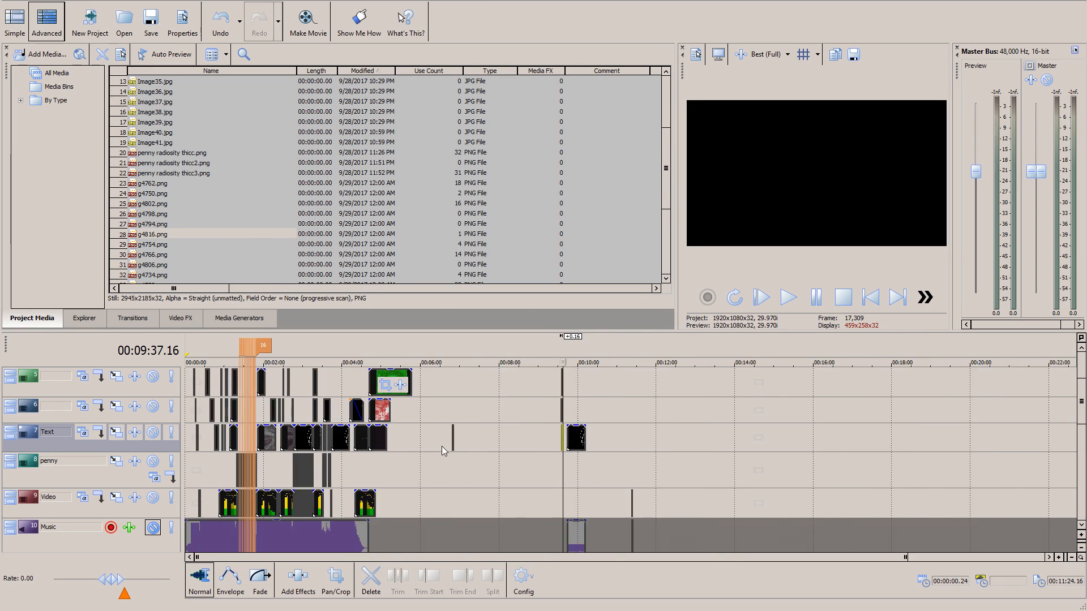
pyautogui.scroll(-3, 292, 482)
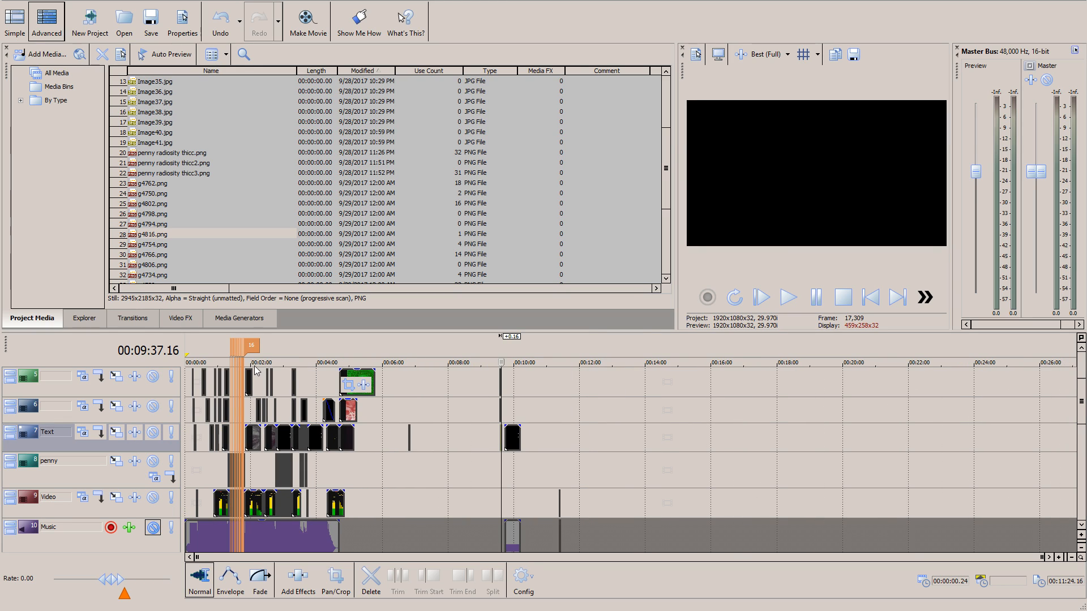
pyautogui.click(257, 366)
pyautogui.scroll(6, 599, 412)
pyautogui.scroll(-2, 598, 412)
pyautogui.click(647, 358)
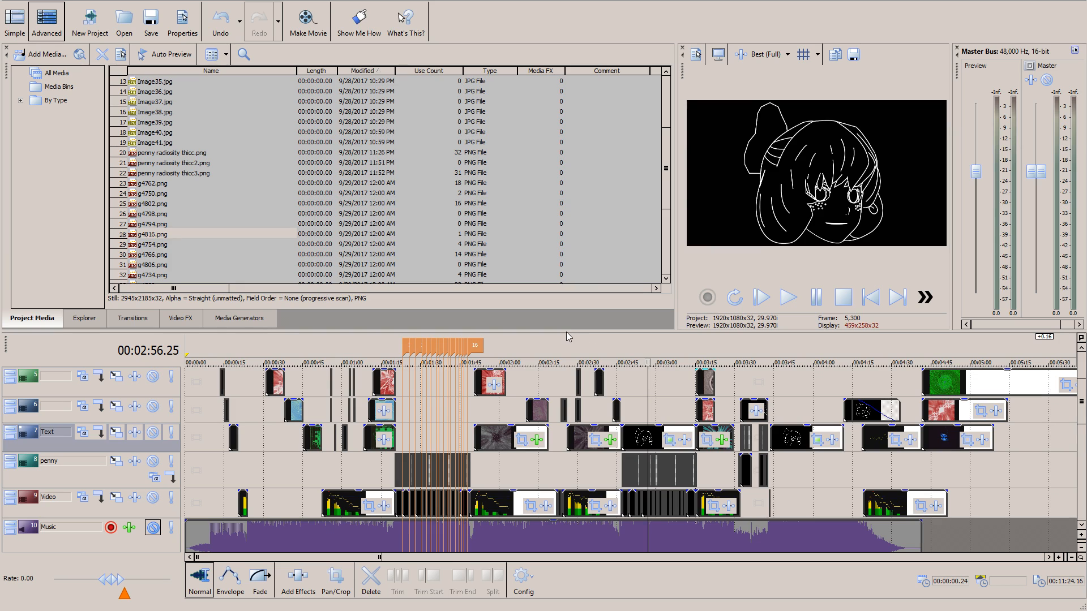
pyautogui.scroll(-5, 423, 378)
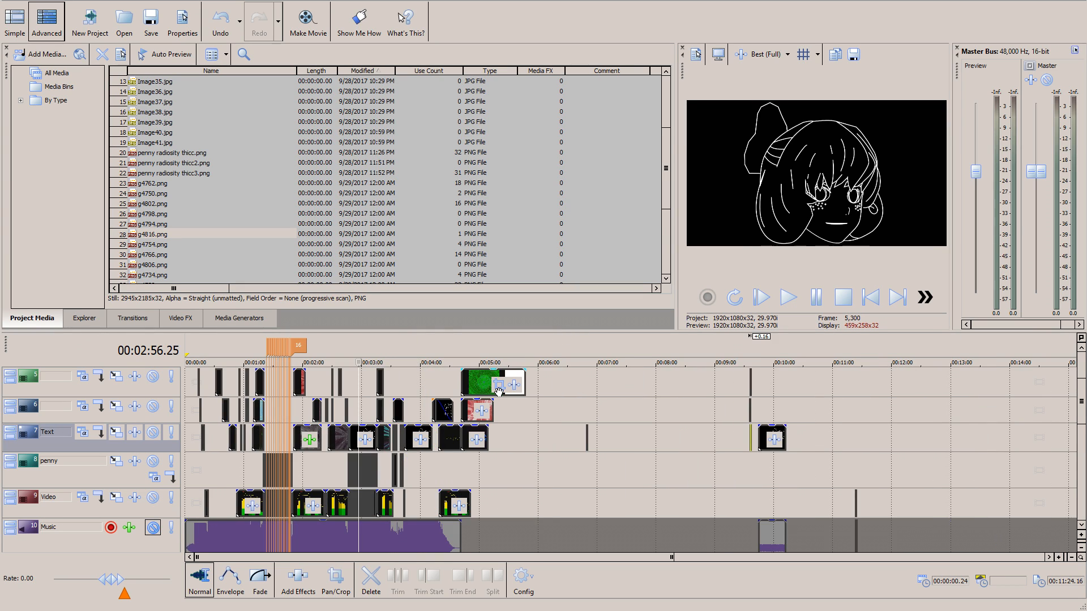
# Step: Inspect the shifted head video on the Text track at 10:00.11 and at about 9:45, near its start
pyautogui.click(773, 366)
pyautogui.scroll(5, 760, 477)
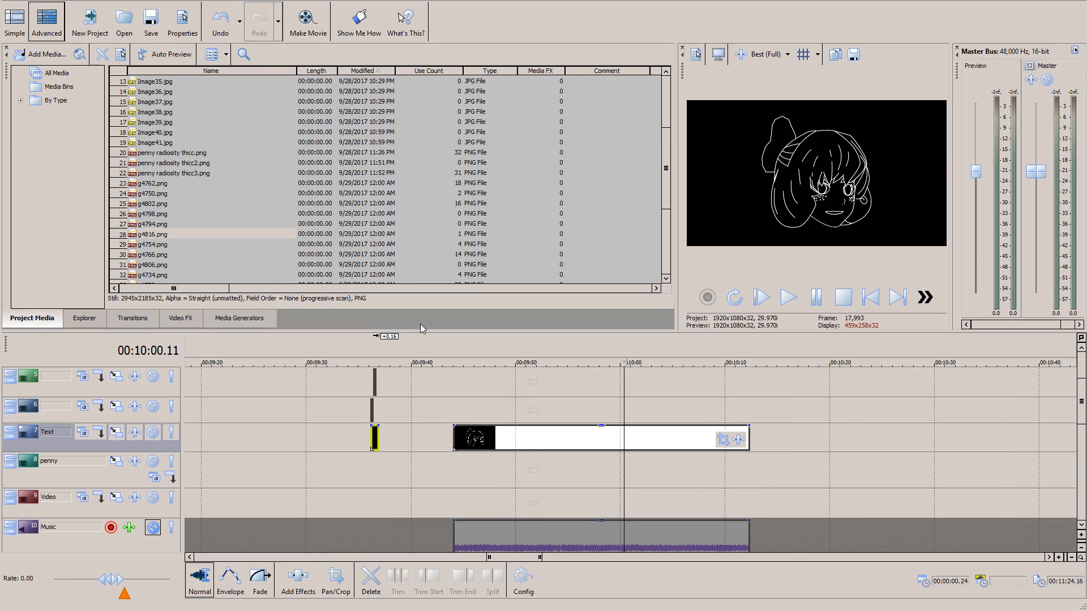
pyautogui.click(469, 360)
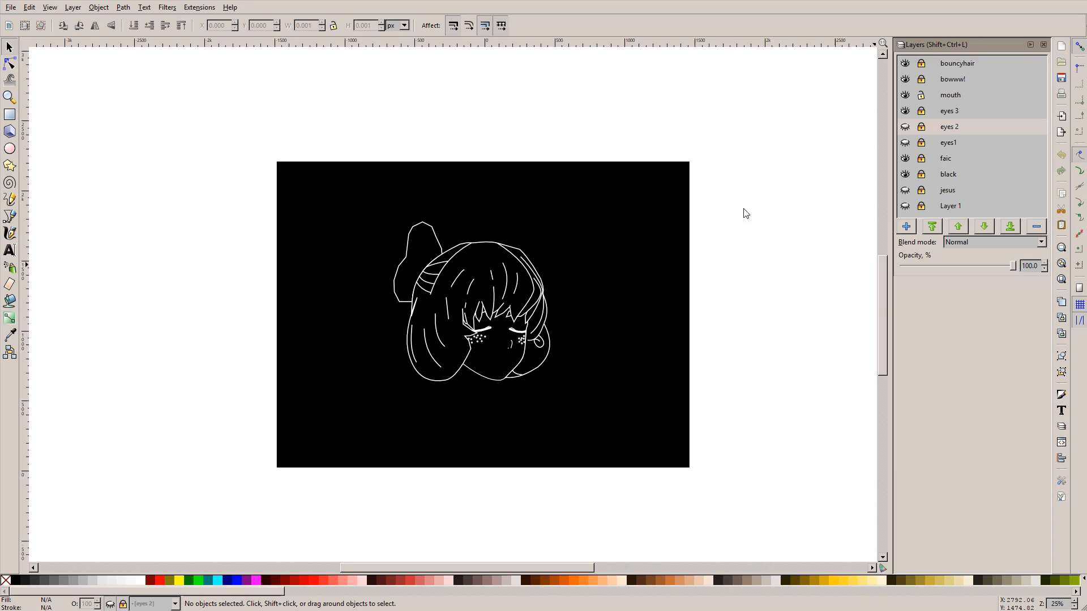
# Step: Select the mouth groups scattered around the head in the mouth layer to show their bounding boxes
pyautogui.click(706, 8)
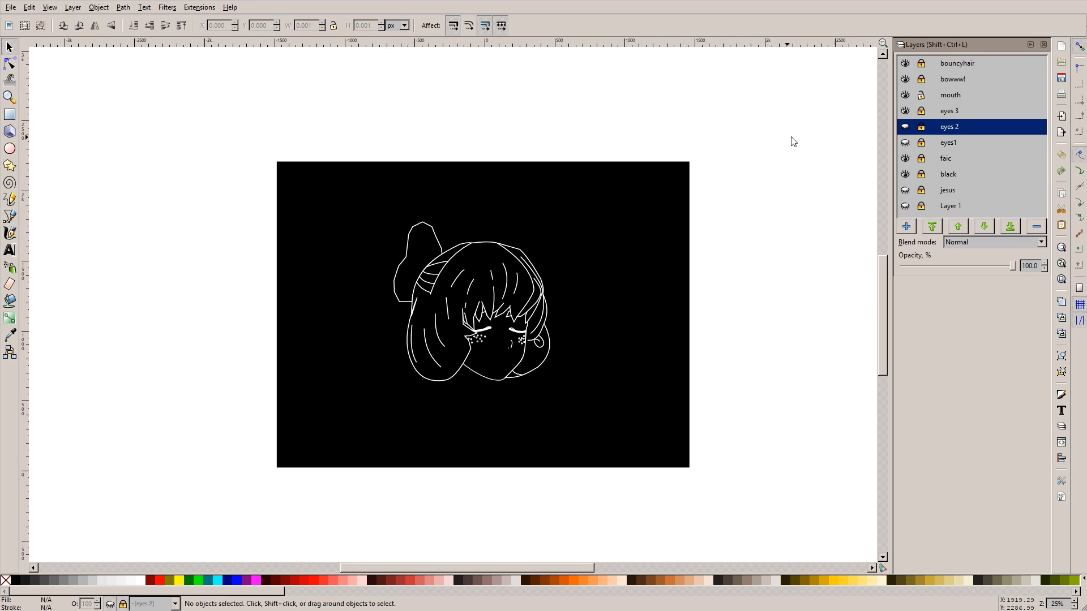
pyautogui.scroll(-3, 547, 213)
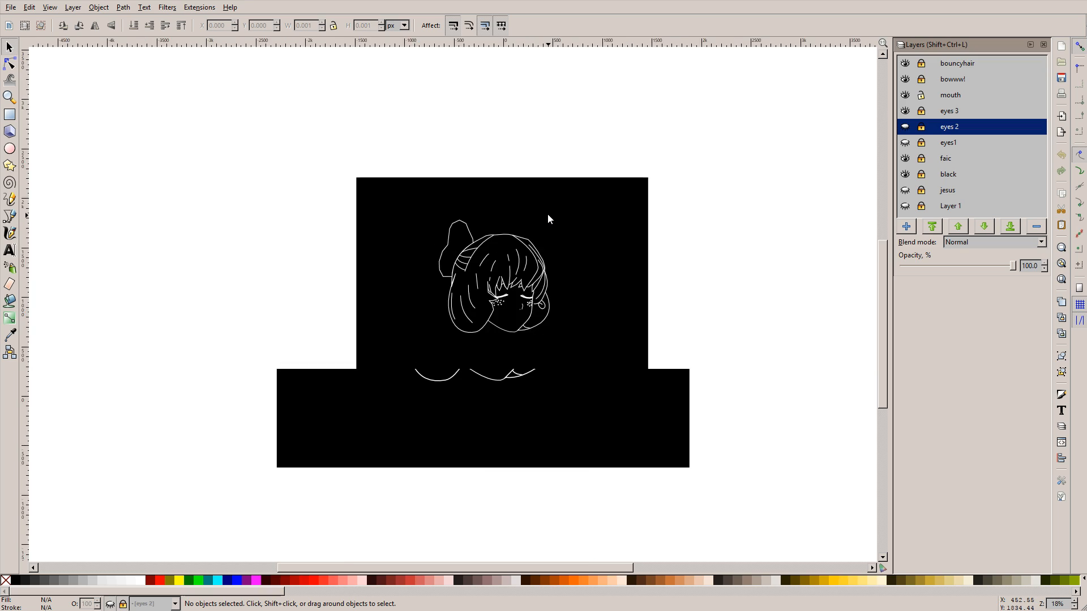
pyautogui.scroll(-1, 613, 214)
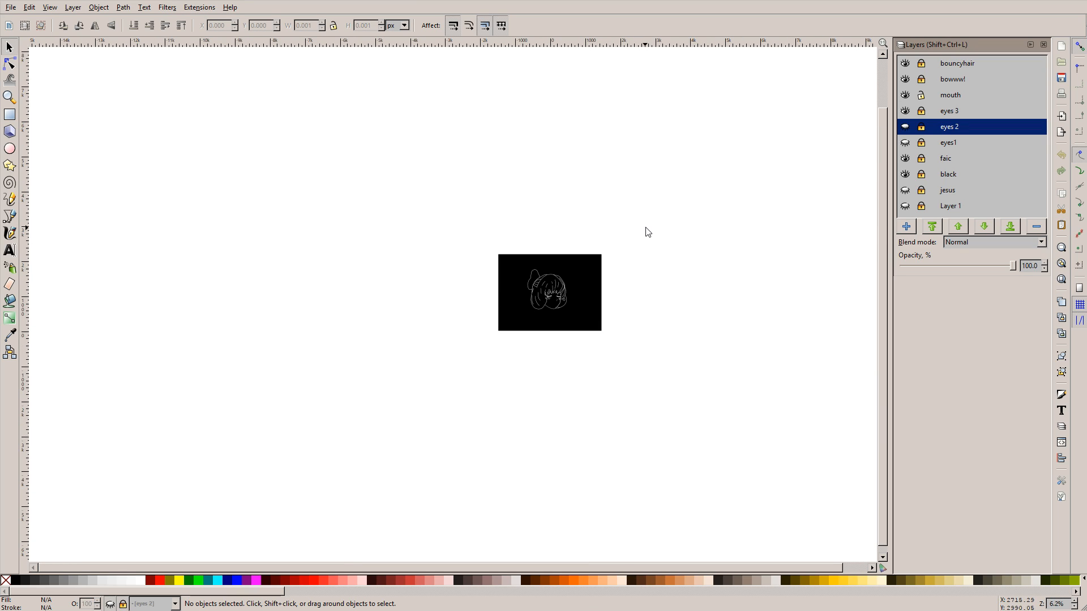
pyautogui.hscroll(1, 559, 564)
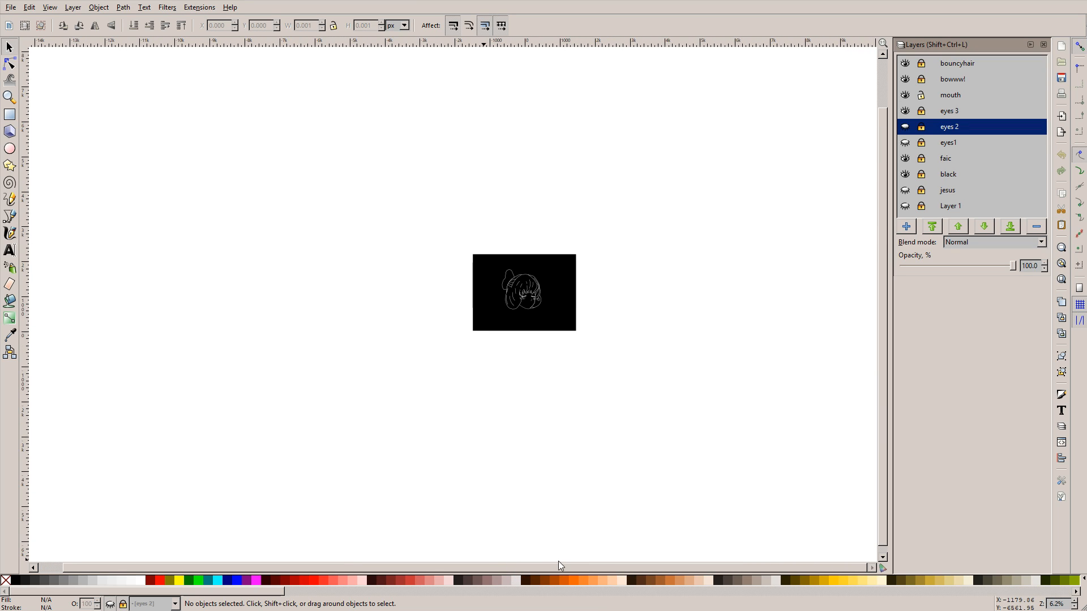
pyautogui.moveTo(92, 68); pyautogui.dragTo(874, 538)
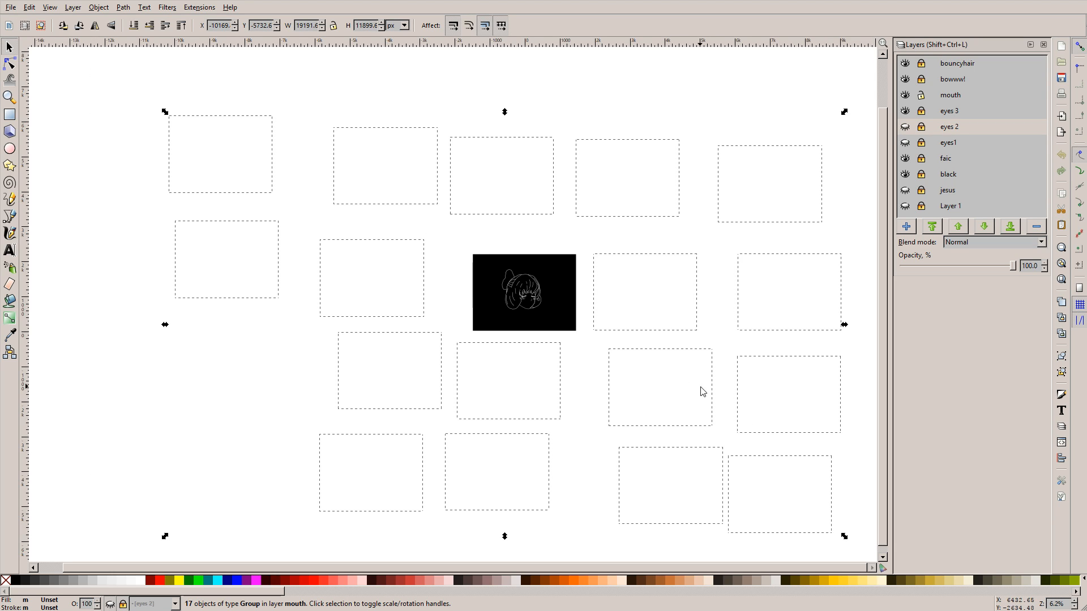
# Step: Reselect the mouth groups around the head, including the uppermost row
pyautogui.scroll(-2, 614, 340)
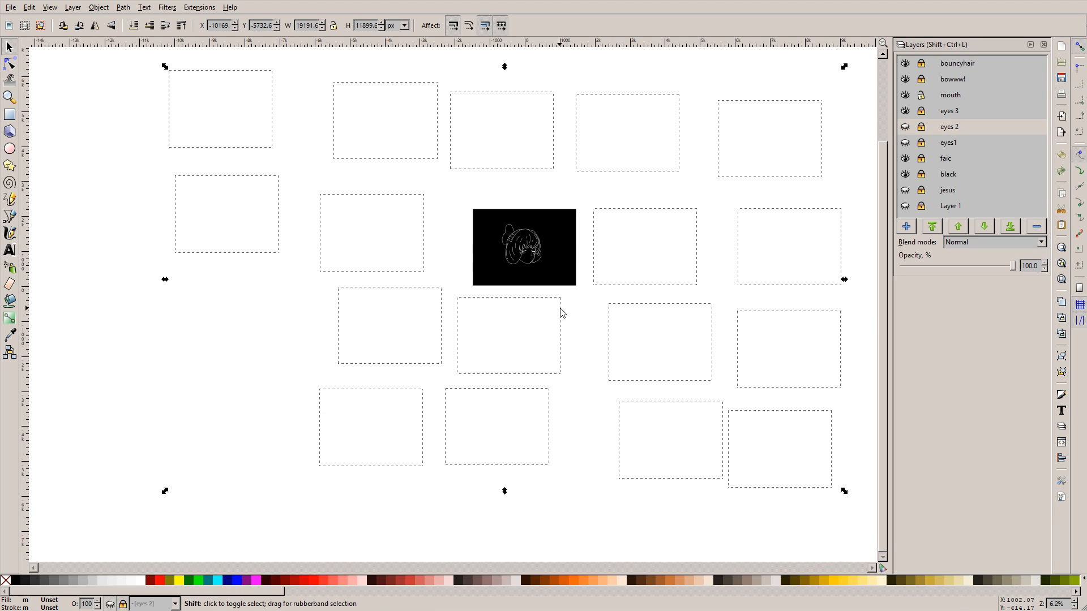
pyautogui.hscroll(2, 560, 313)
pyautogui.scroll(-1, 250, 308)
pyautogui.scroll(2, 294, 302)
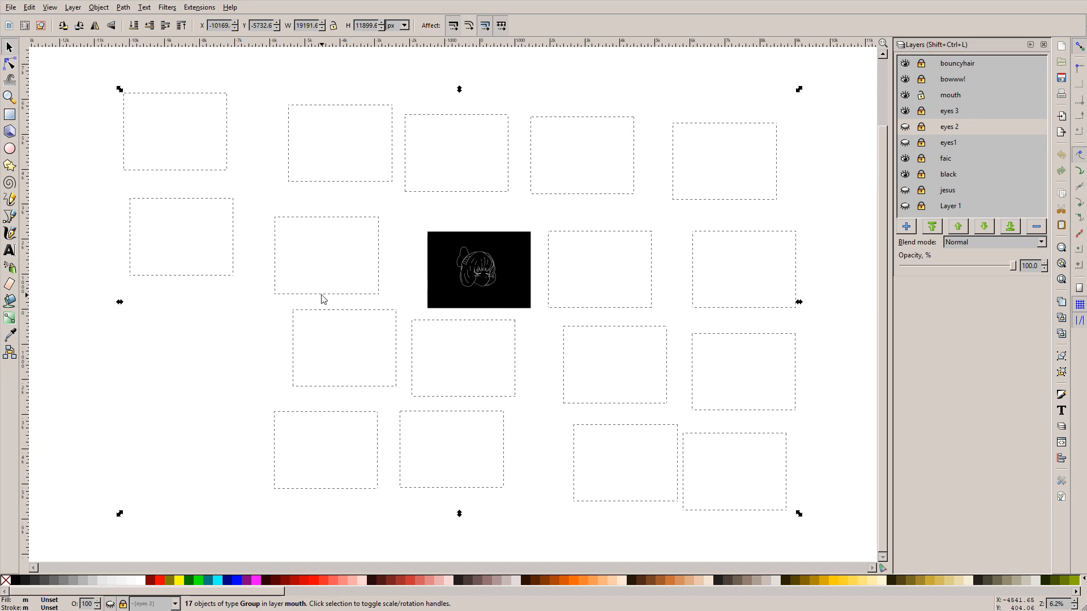
pyautogui.scroll(-1, 344, 285)
pyautogui.moveTo(63, 69); pyautogui.dragTo(788, 538)
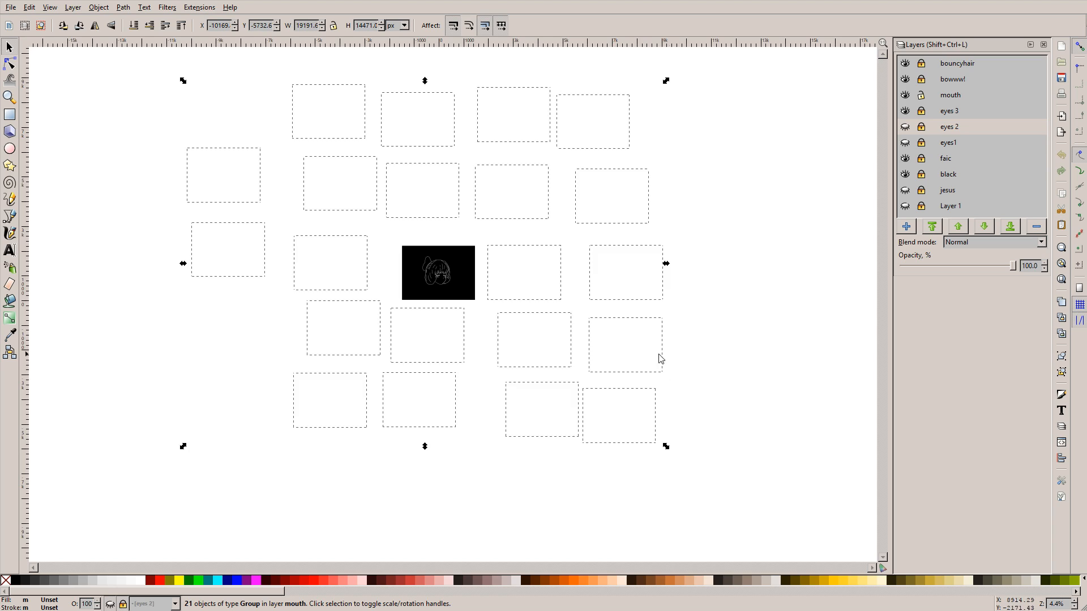
pyautogui.scroll(1, 651, 339)
pyautogui.scroll(-2, 628, 314)
pyautogui.moveTo(338, 151); pyautogui.dragTo(771, 512)
pyautogui.scroll(2, 597, 354)
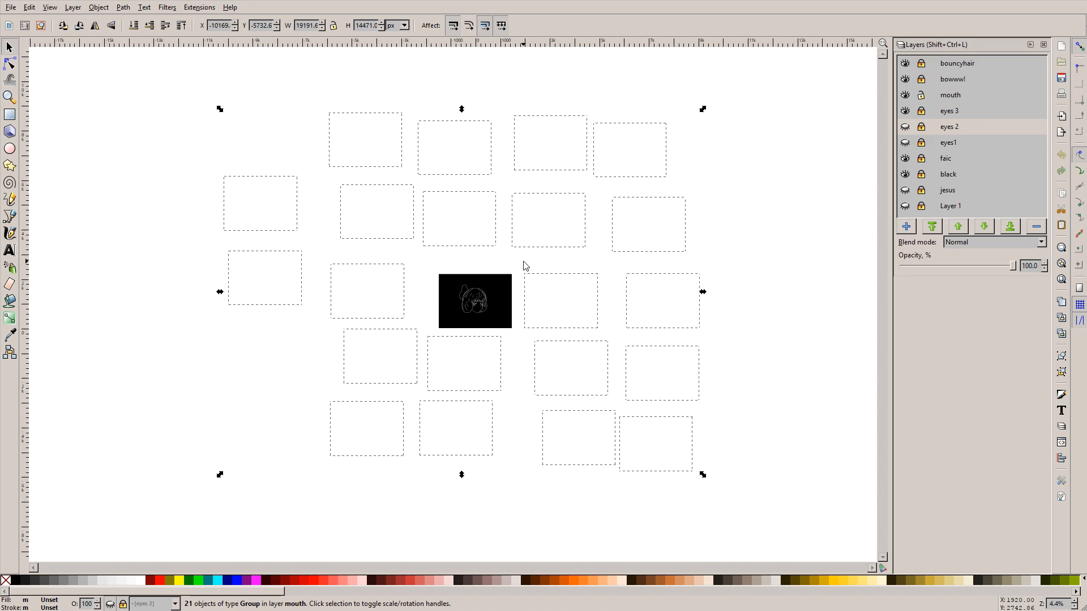
pyautogui.click(824, 119)
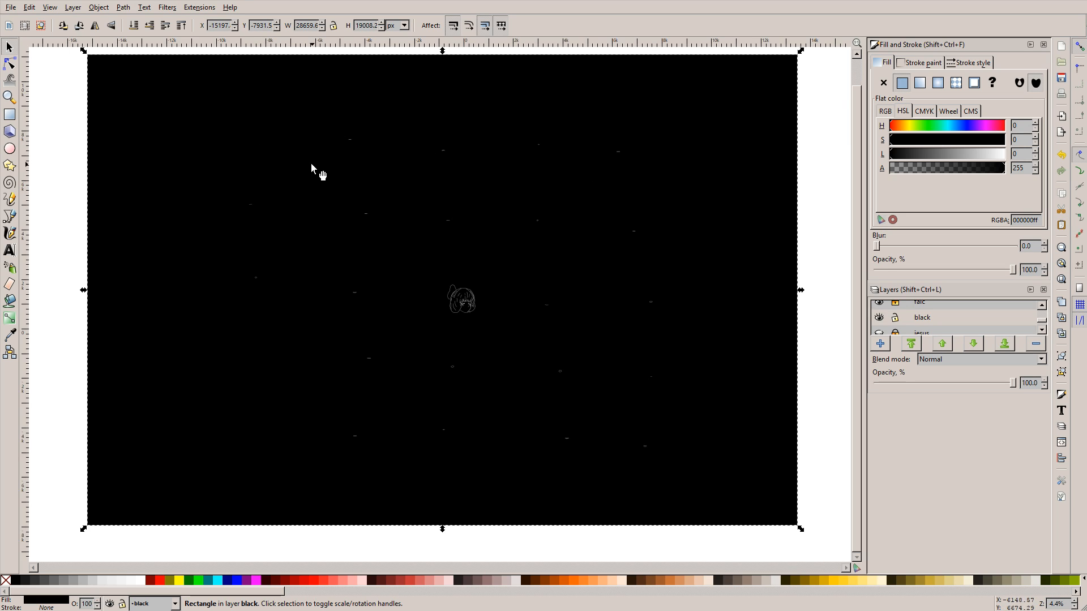
# Step: Examine the small mouth drawings above, beside and below the head on the black background
pyautogui.scroll(4, 356, 221)
pyautogui.scroll(-3, 408, 202)
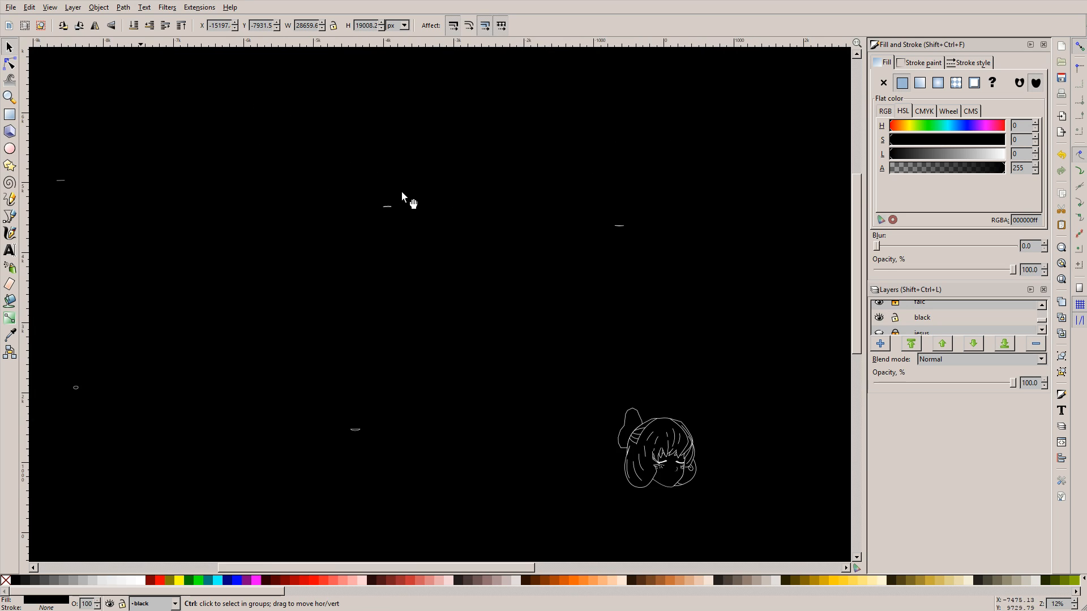
pyautogui.scroll(3, 368, 419)
pyautogui.scroll(-2, 385, 390)
pyautogui.scroll(2, 419, 492)
pyautogui.scroll(2, 419, 515)
pyautogui.scroll(-3, 453, 495)
pyautogui.scroll(4, 622, 501)
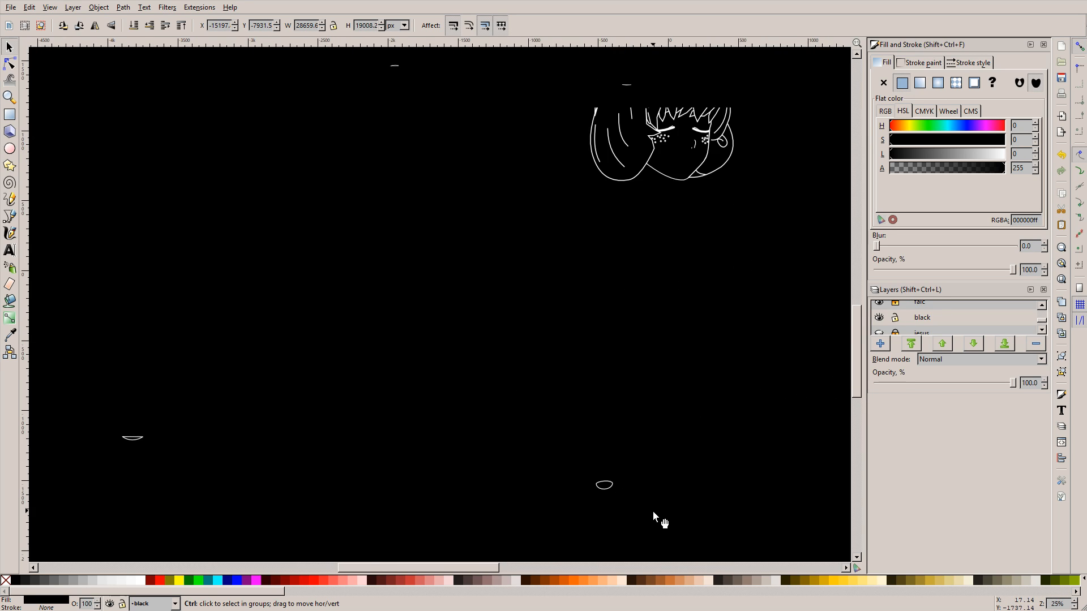
pyautogui.scroll(-4, 651, 496)
pyautogui.scroll(4, 815, 481)
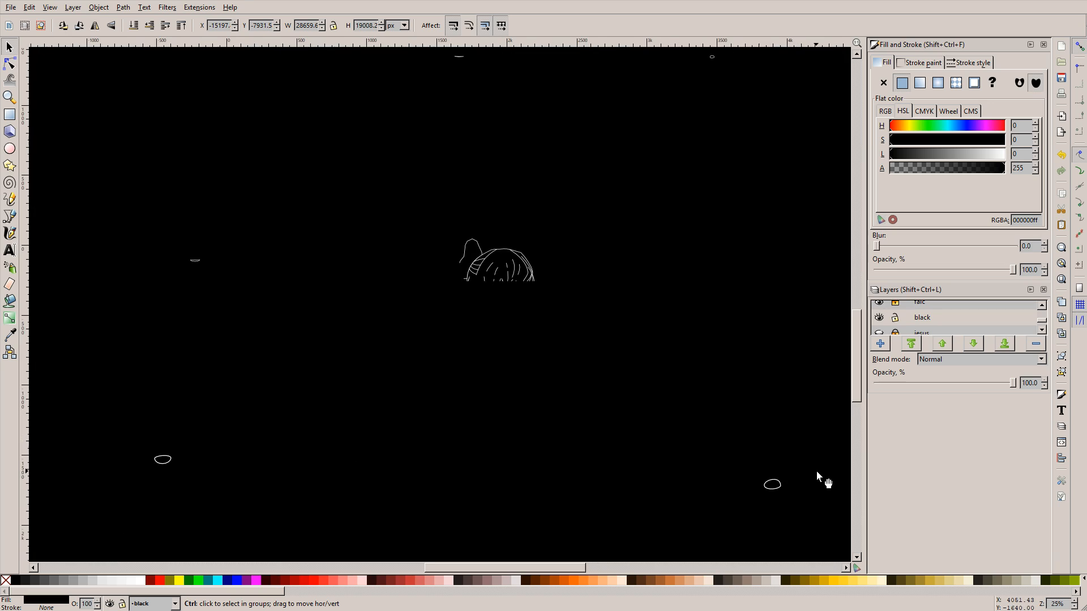
pyautogui.scroll(-5, 792, 482)
pyautogui.scroll(5, 701, 174)
pyautogui.scroll(-5, 700, 174)
pyautogui.scroll(1, 509, 487)
pyautogui.scroll(6, 481, 510)
pyautogui.scroll(-7, 497, 505)
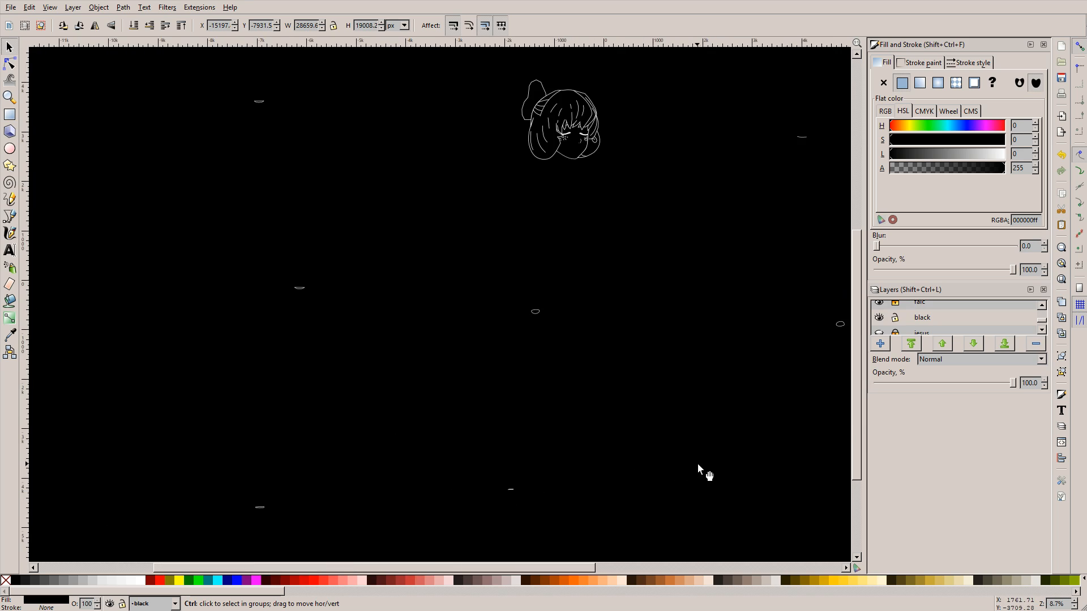
# Step: Inspect up close the smiling mouth far below the head and the thin mouth above it
pyautogui.scroll(9, 792, 509)
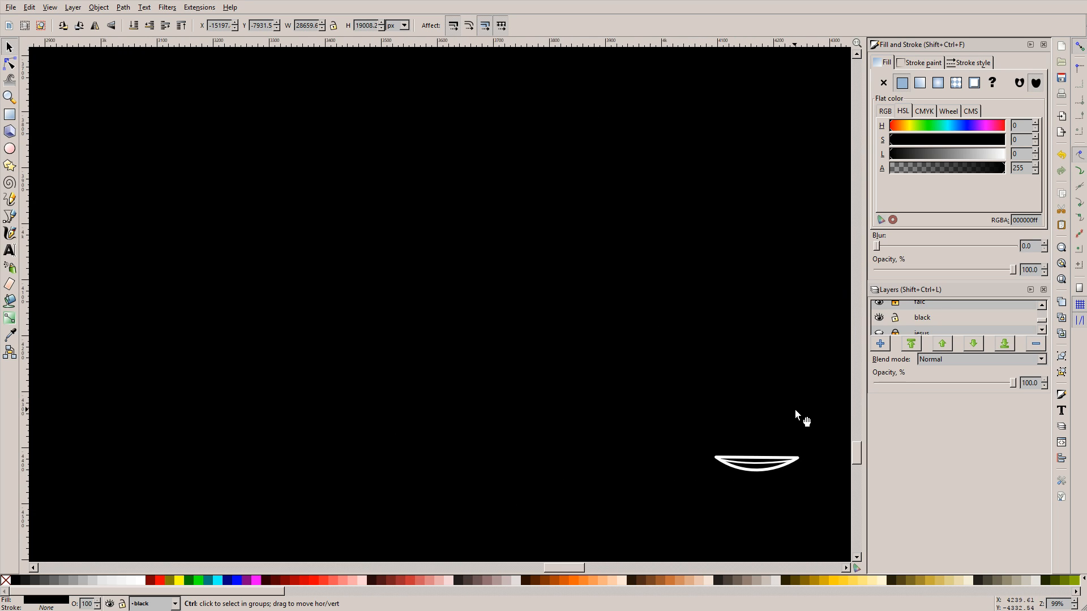
pyautogui.scroll(-2, 798, 492)
pyautogui.scroll(-2, 786, 509)
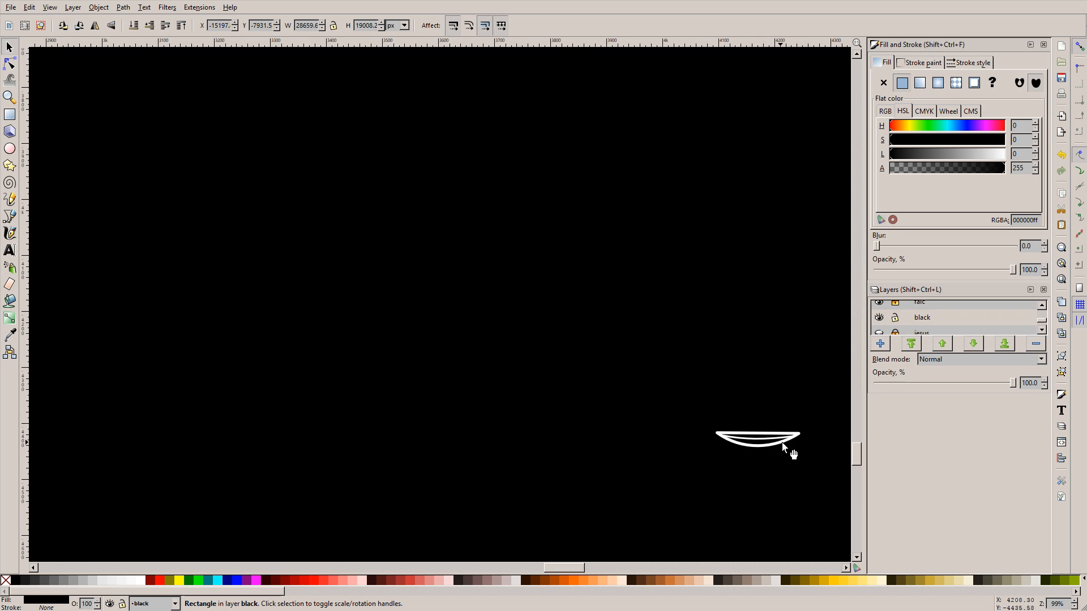
pyautogui.scroll(-2, 627, 382)
pyautogui.scroll(3, 655, 389)
pyautogui.scroll(5, 697, 382)
pyautogui.scroll(-3, 674, 376)
pyautogui.scroll(2, 293, 135)
pyautogui.scroll(10, 293, 134)
pyautogui.scroll(2, 162, 254)
pyautogui.scroll(-3, 546, 291)
pyautogui.scroll(6, 605, 266)
pyautogui.scroll(2, 594, 272)
pyautogui.scroll(5, 430, 211)
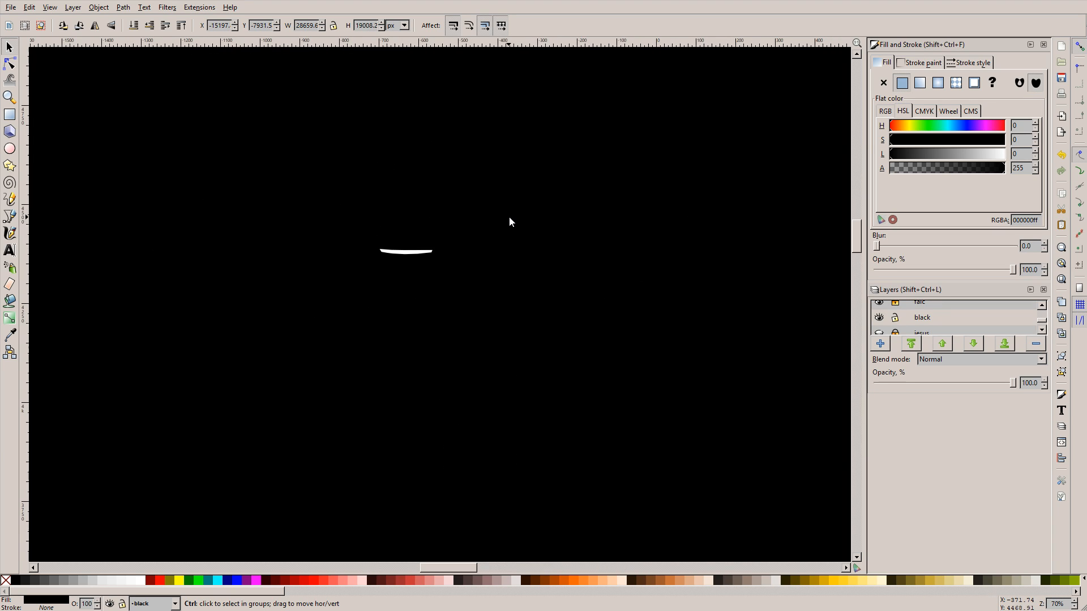
# Step: Look across the mouth shapes above the head and out to its right and left sides
pyautogui.scroll(-3, 569, 286)
pyautogui.scroll(-3, 577, 280)
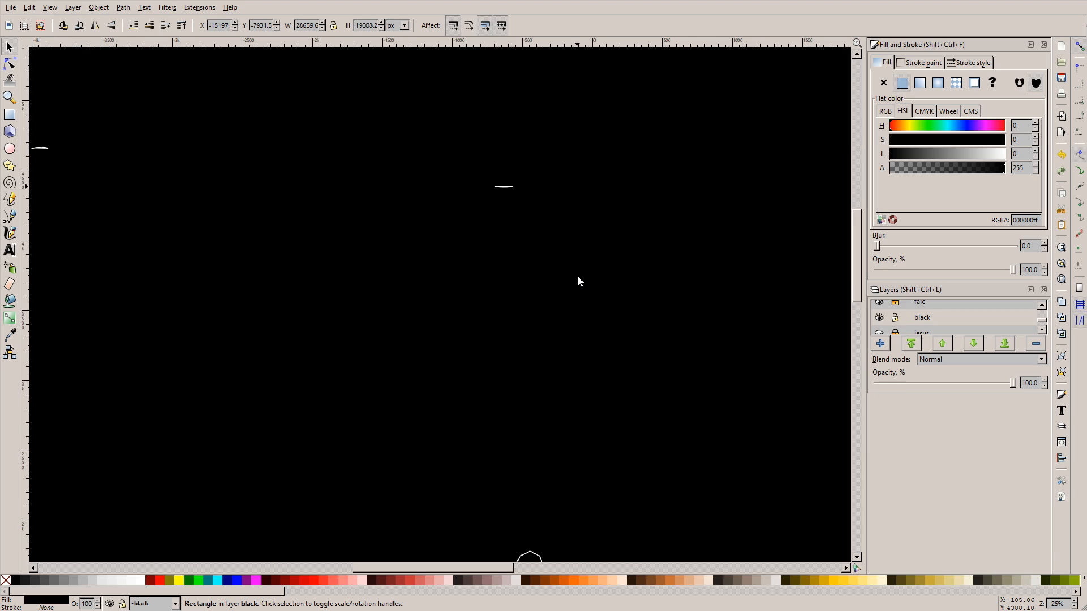
pyautogui.hscroll(6, 582, 256)
pyautogui.scroll(3, 586, 252)
pyautogui.hscroll(2, 590, 253)
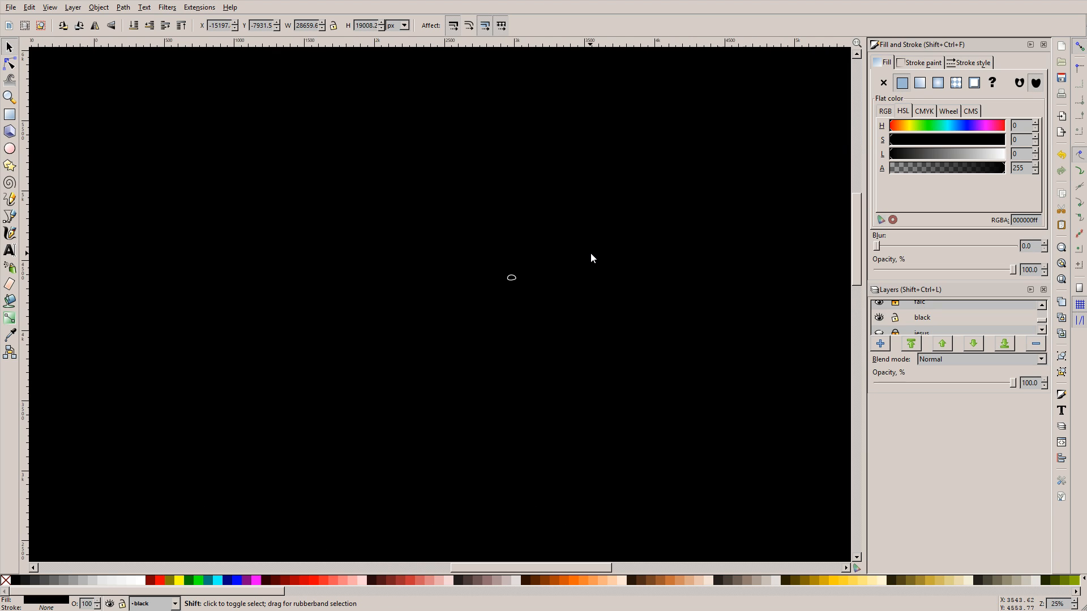
pyautogui.hscroll(-10, 589, 253)
pyautogui.scroll(-5, 590, 254)
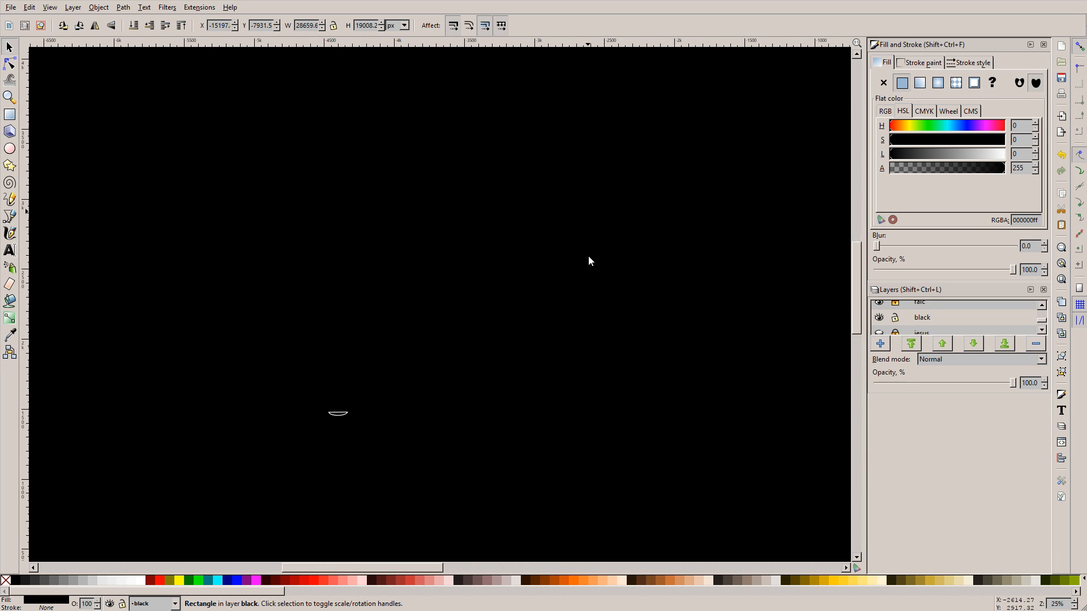
pyautogui.hscroll(-5, 493, 296)
pyautogui.scroll(5, 491, 296)
pyautogui.hscroll(-5, 496, 294)
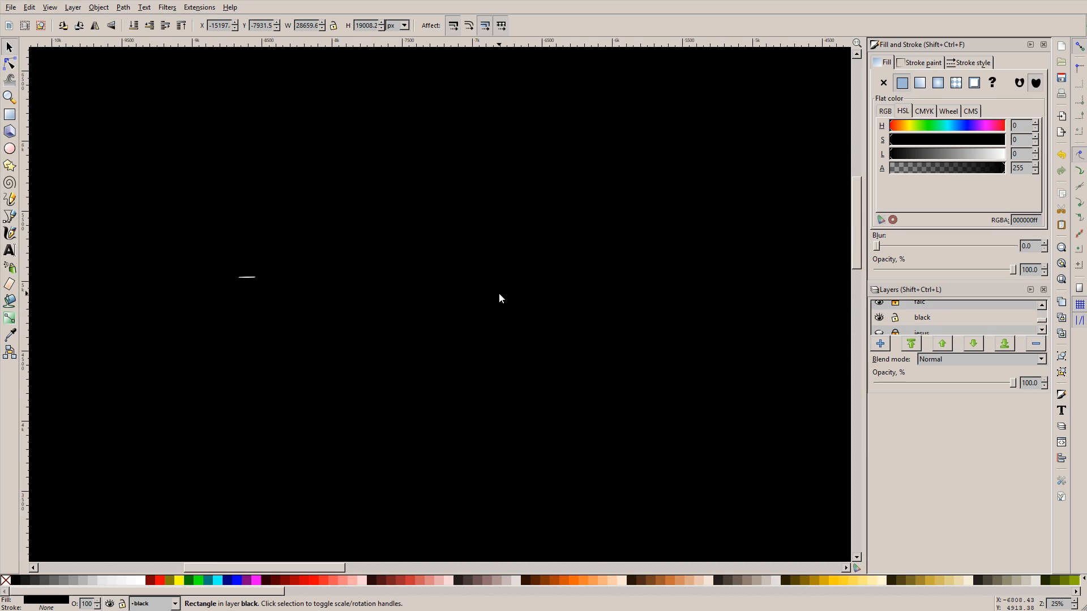
pyautogui.scroll(-10, 499, 297)
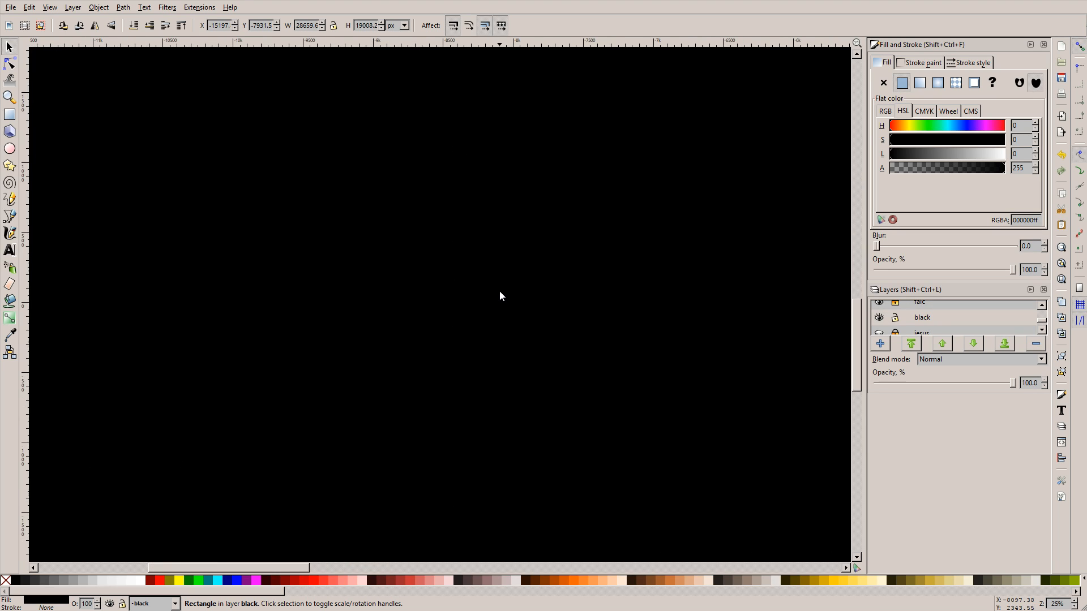
# Step: Survey the whole black sheet with its mouth drawings arranged around the central head
pyautogui.scroll(-5, 499, 295)
pyautogui.scroll(-3, 499, 290)
pyautogui.scroll(4, 534, 273)
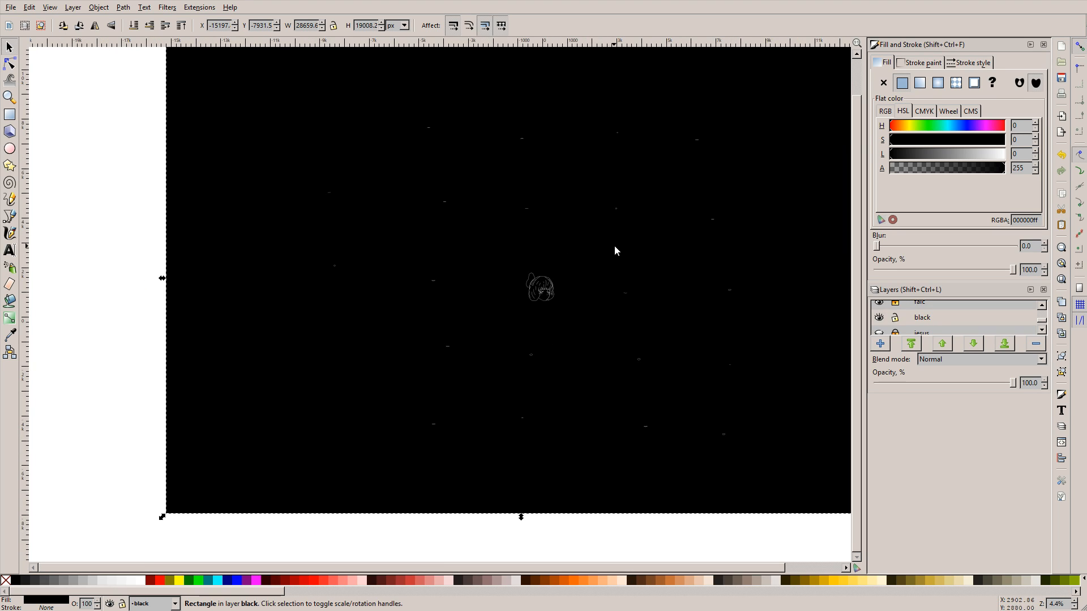
pyautogui.hscroll(4, 610, 253)
pyautogui.scroll(2, 569, 265)
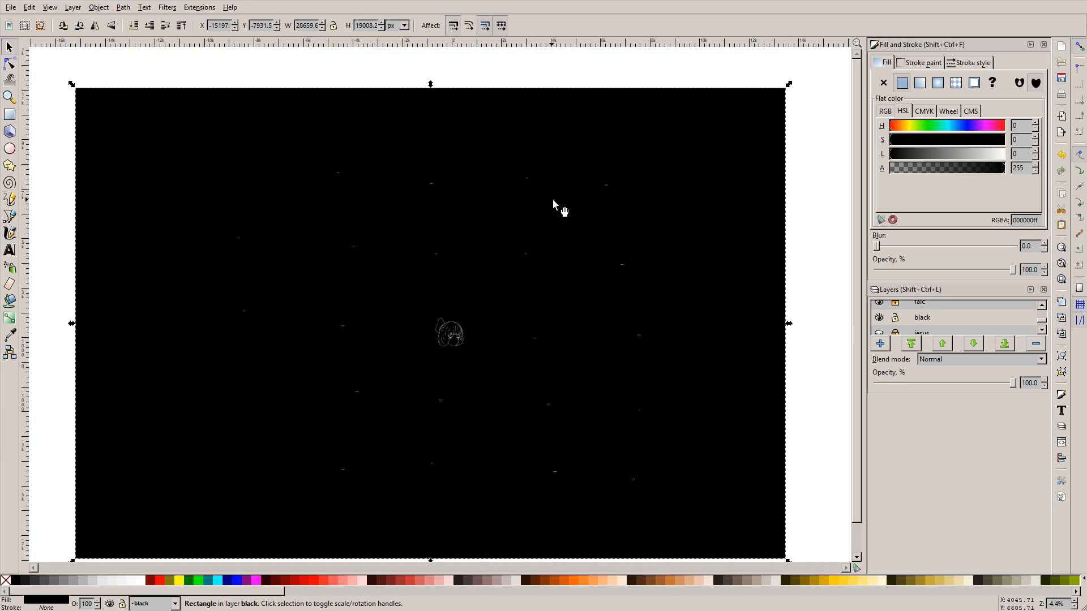
pyautogui.scroll(2, 498, 350)
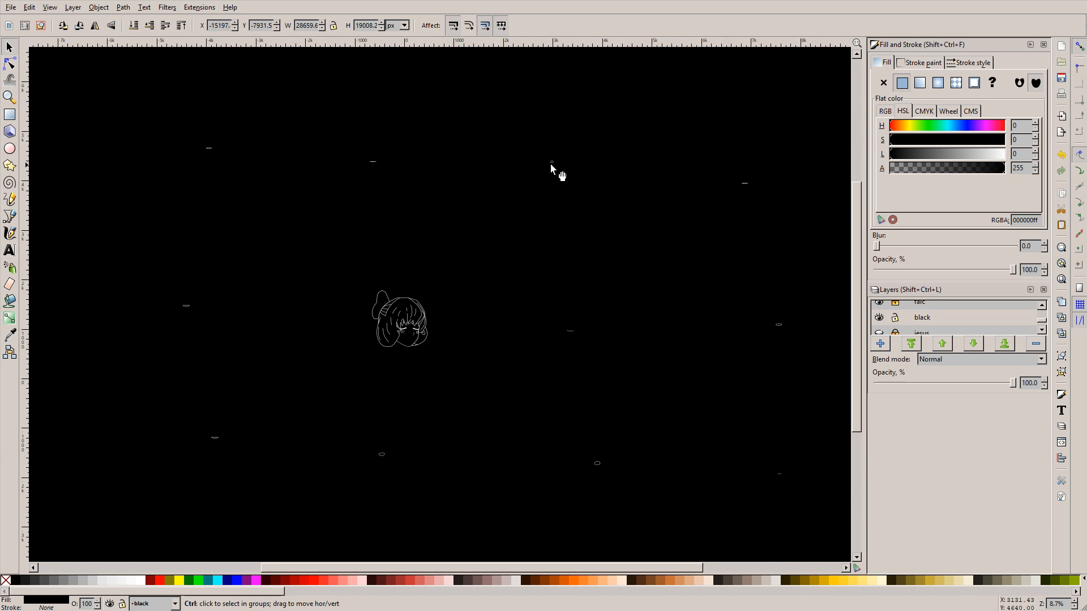
pyautogui.scroll(-3, 551, 249)
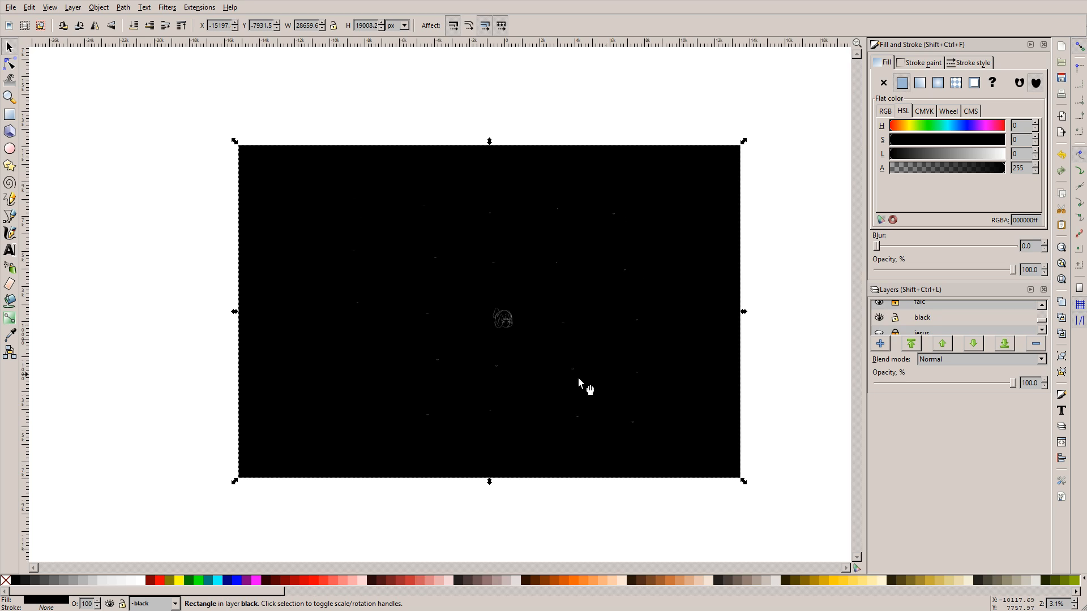
pyautogui.scroll(1, 594, 355)
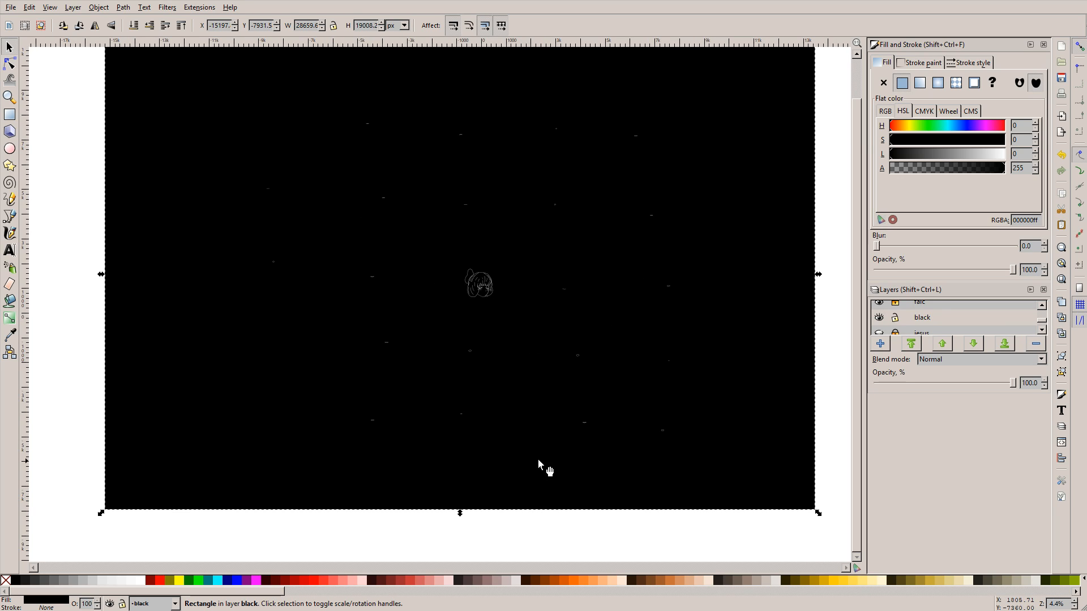
pyautogui.scroll(3, 566, 233)
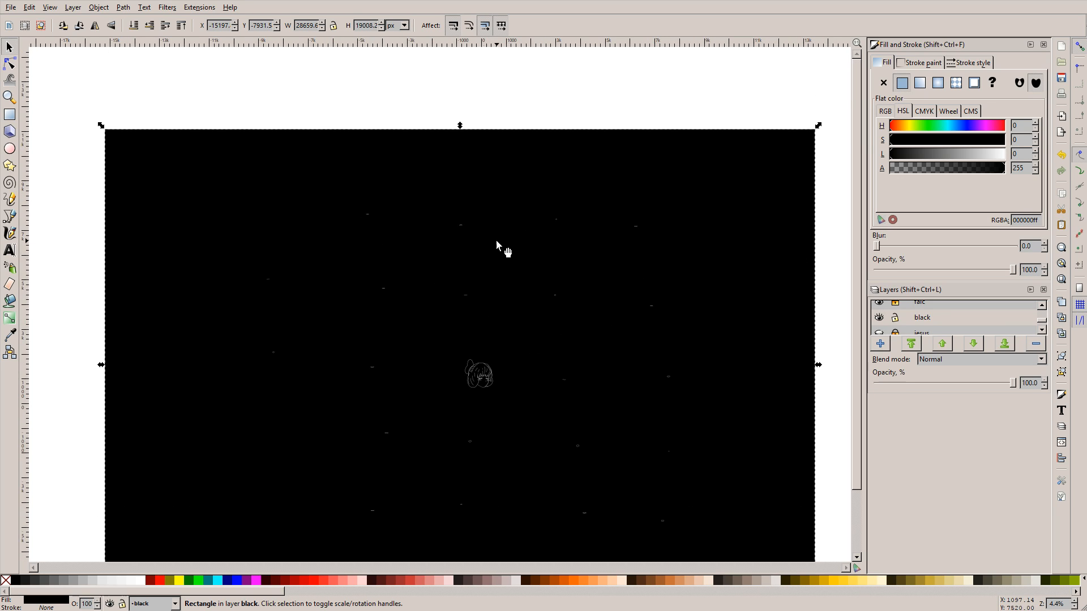
pyautogui.scroll(2, 422, 355)
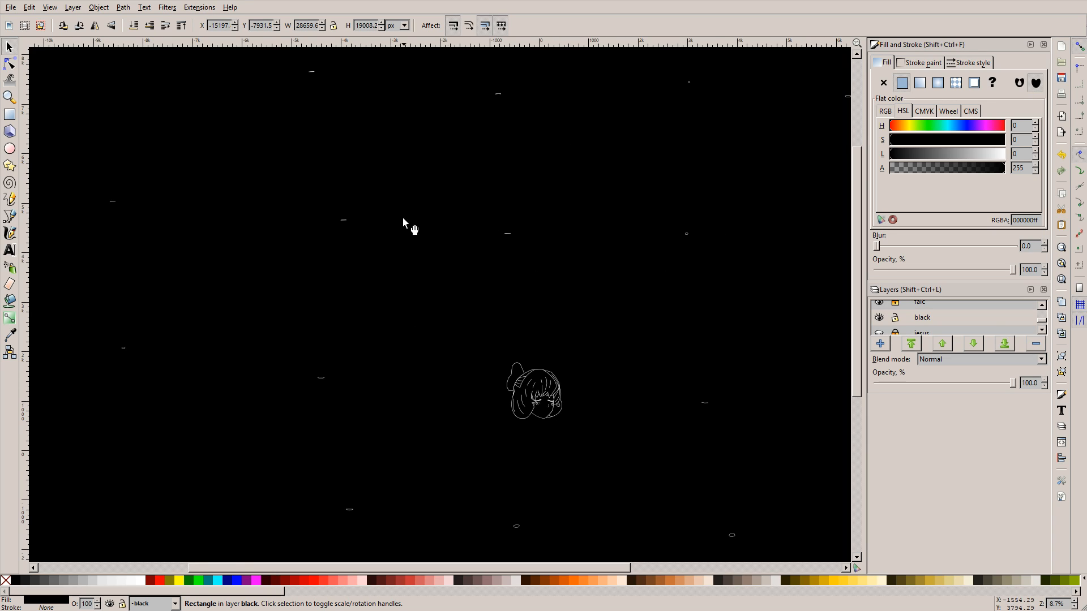
pyautogui.scroll(2, 340, 206)
pyautogui.scroll(-1, 648, 270)
pyautogui.scroll(-2, 757, 526)
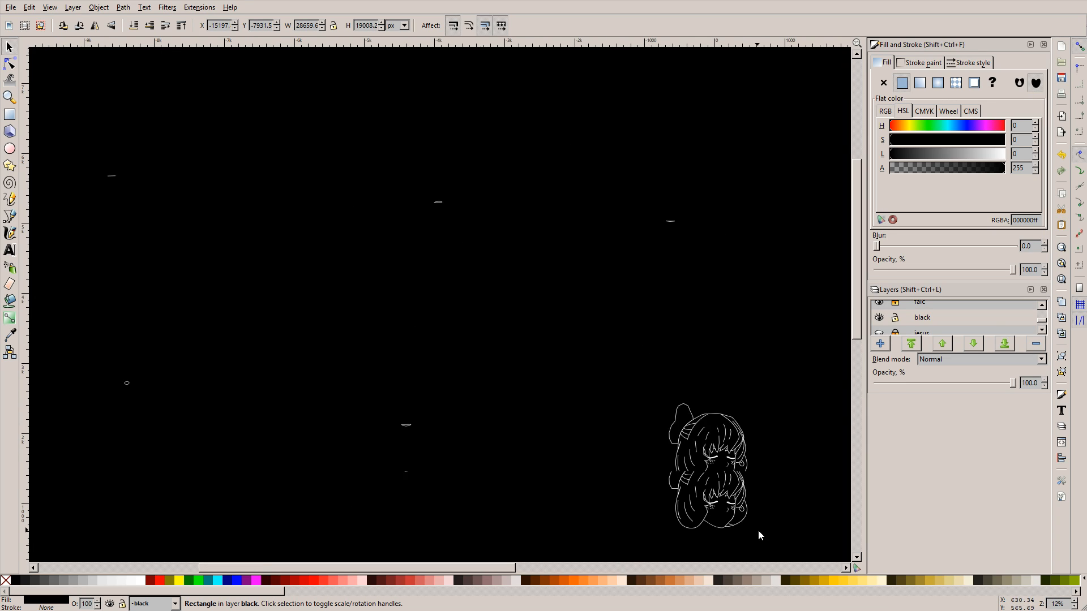
# Step: Lock the black layer, hide it and make it visible again
pyautogui.click(902, 319)
pyautogui.click(878, 318)
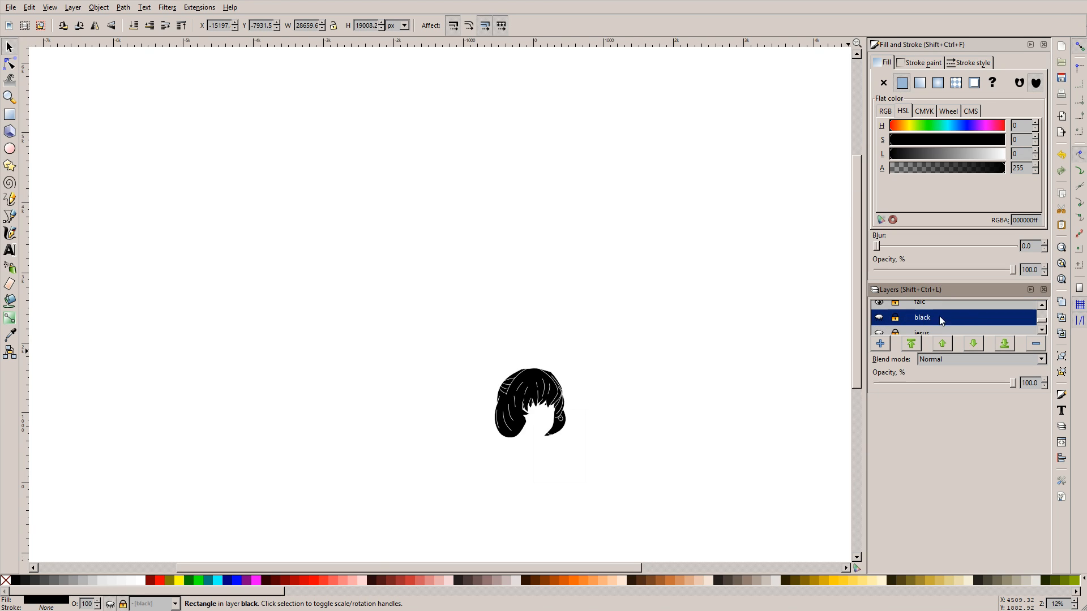
pyautogui.click(878, 321)
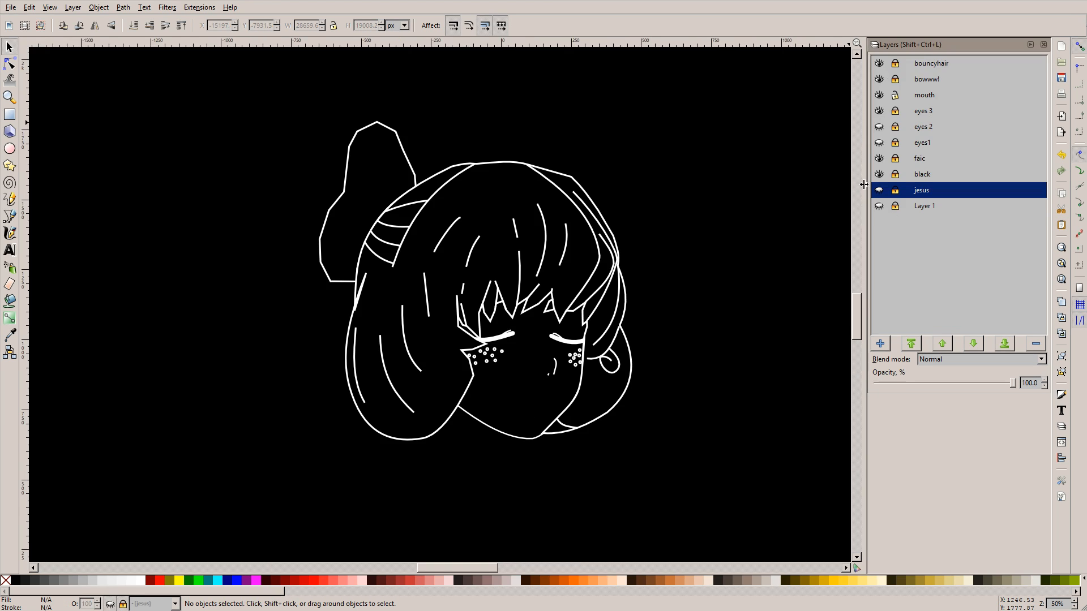
# Step: Show the jesus layer with its reference images and hide the black layer
pyautogui.click(878, 192)
pyautogui.click(879, 174)
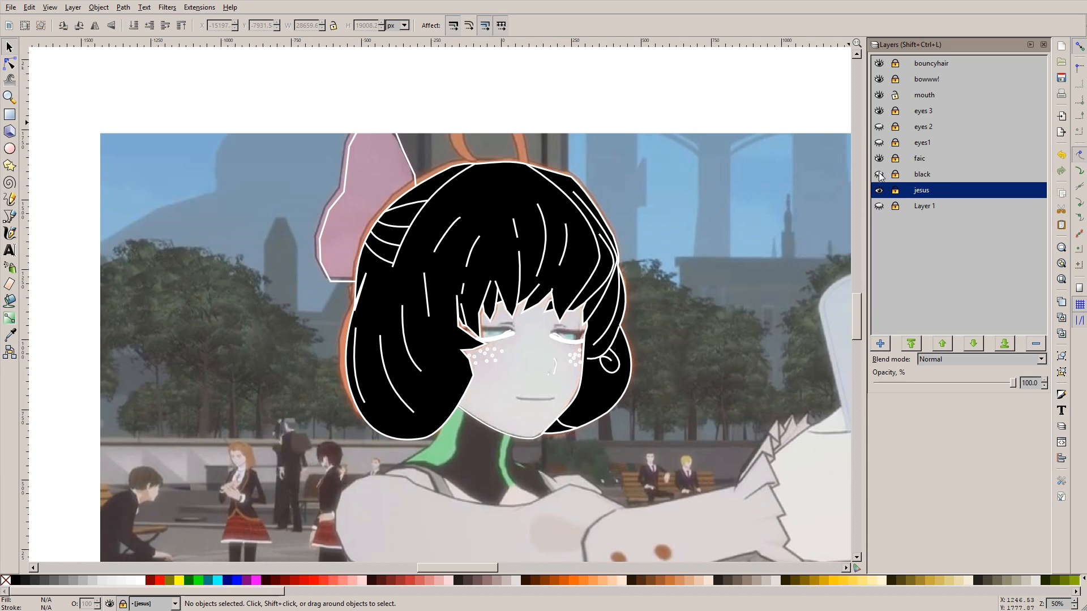
pyautogui.scroll(-2, 647, 251)
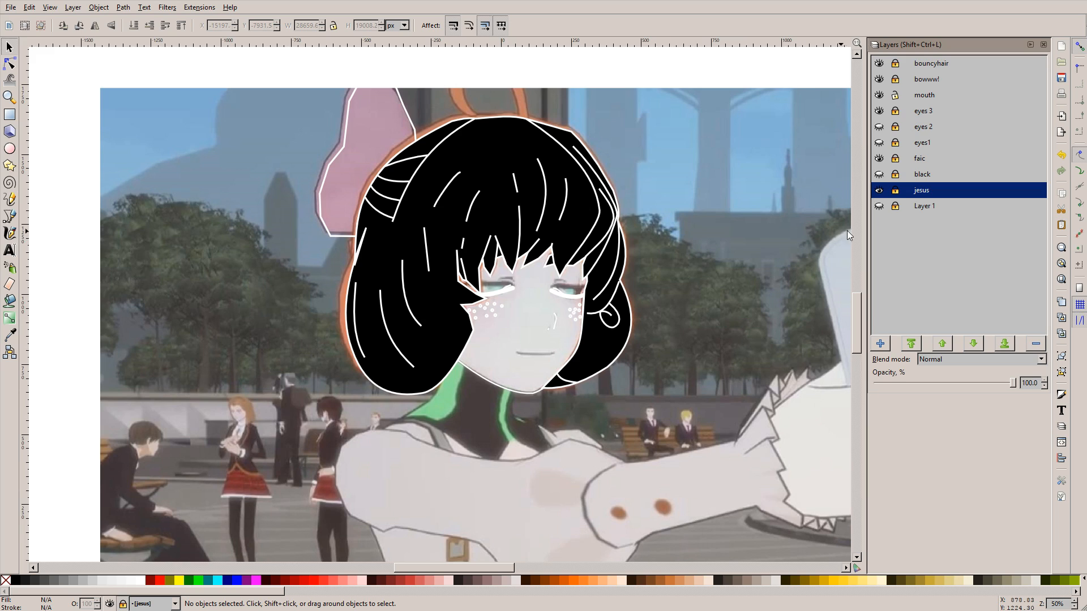
pyautogui.scroll(-4, 626, 246)
pyautogui.scroll(2, 670, 239)
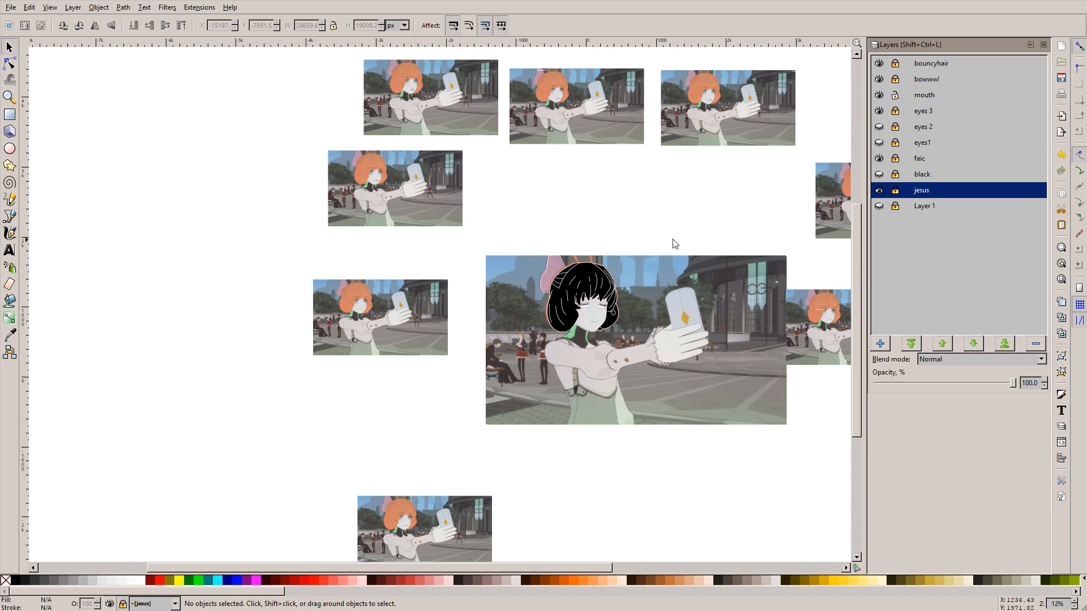
# Step: Survey the reference images around the central drawing, including a close look at the lower one
pyautogui.hscroll(2, 675, 244)
pyautogui.scroll(1, 675, 244)
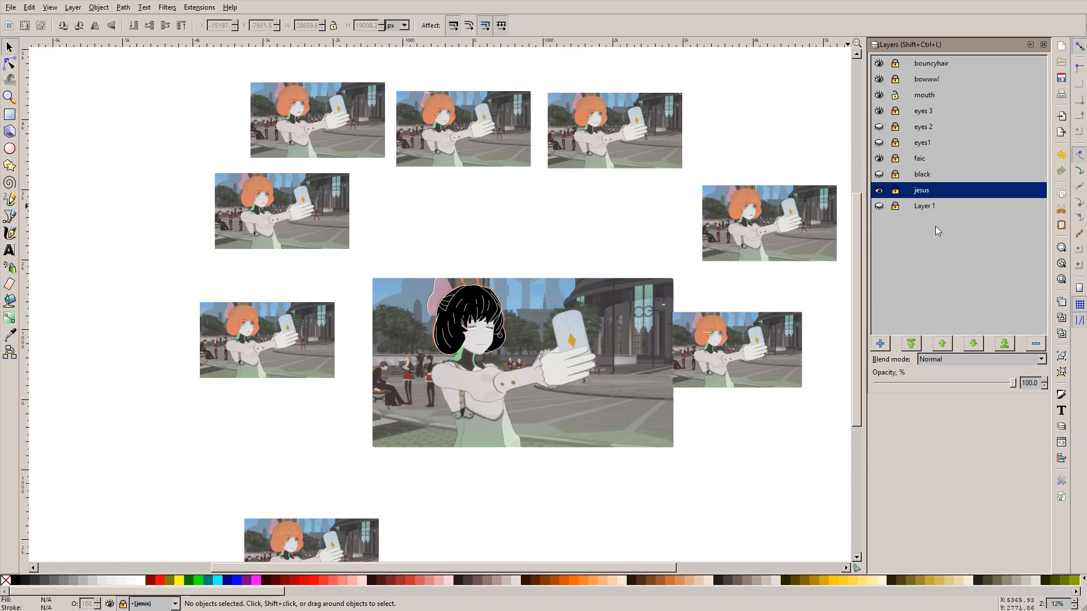
pyautogui.scroll(3, 527, 352)
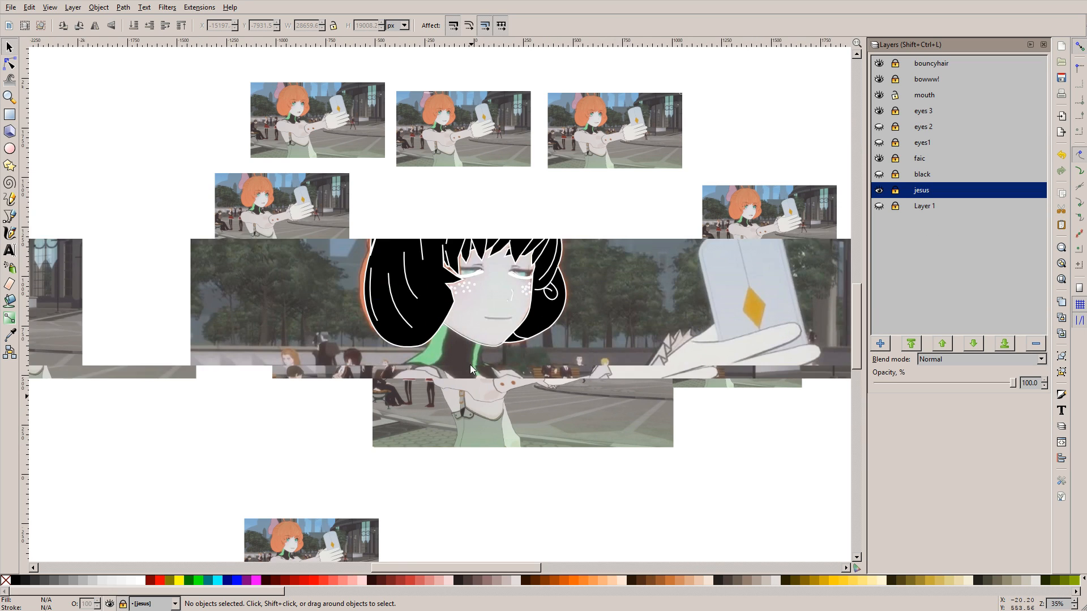
pyautogui.scroll(-3, 532, 353)
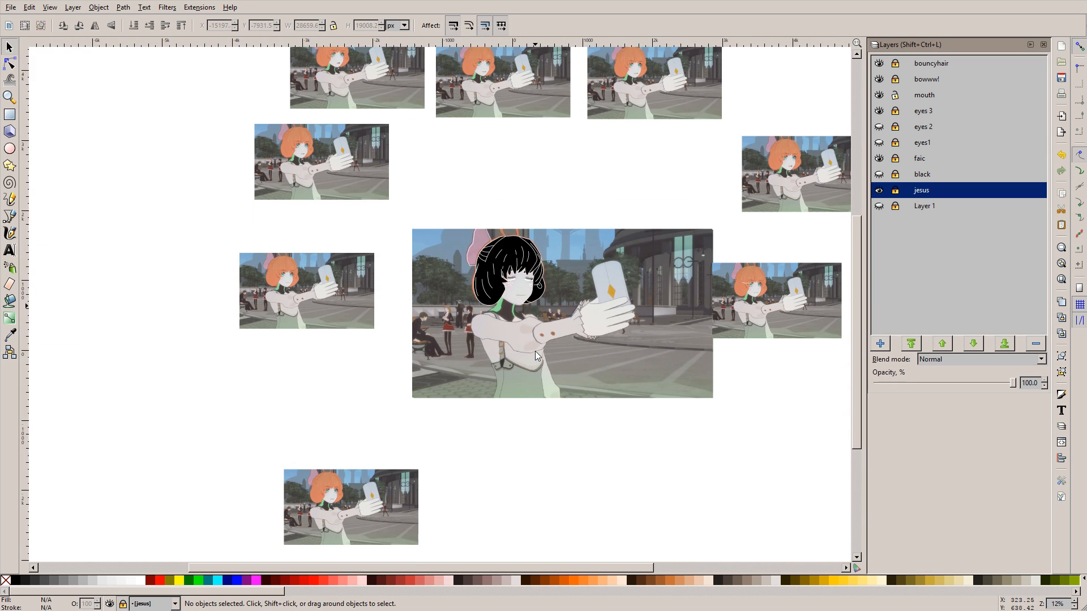
pyautogui.scroll(2, 315, 526)
pyautogui.scroll(2, 315, 526)
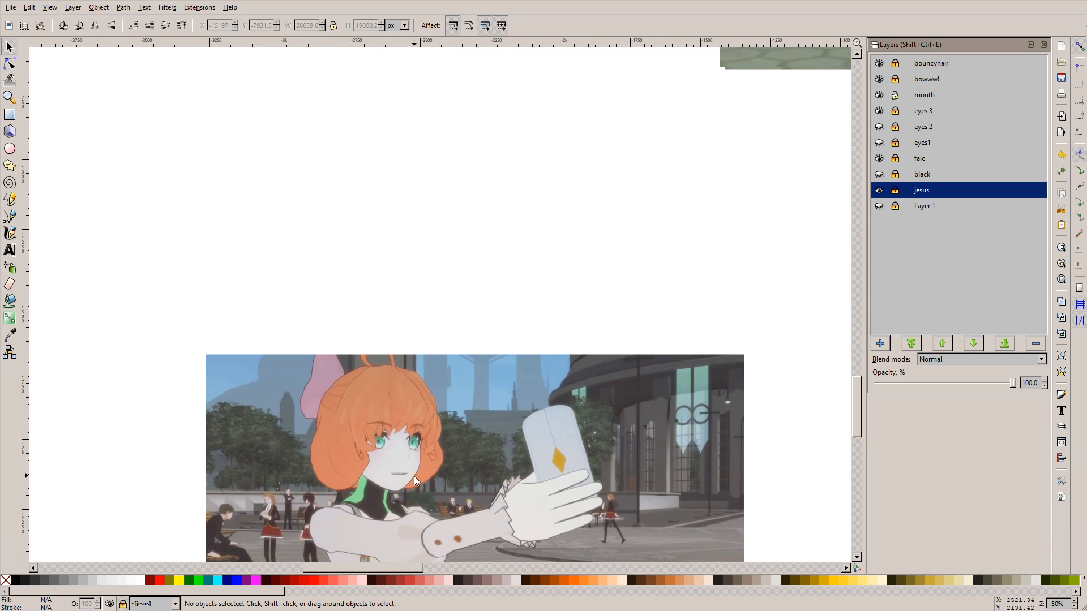
pyautogui.scroll(6, 438, 456)
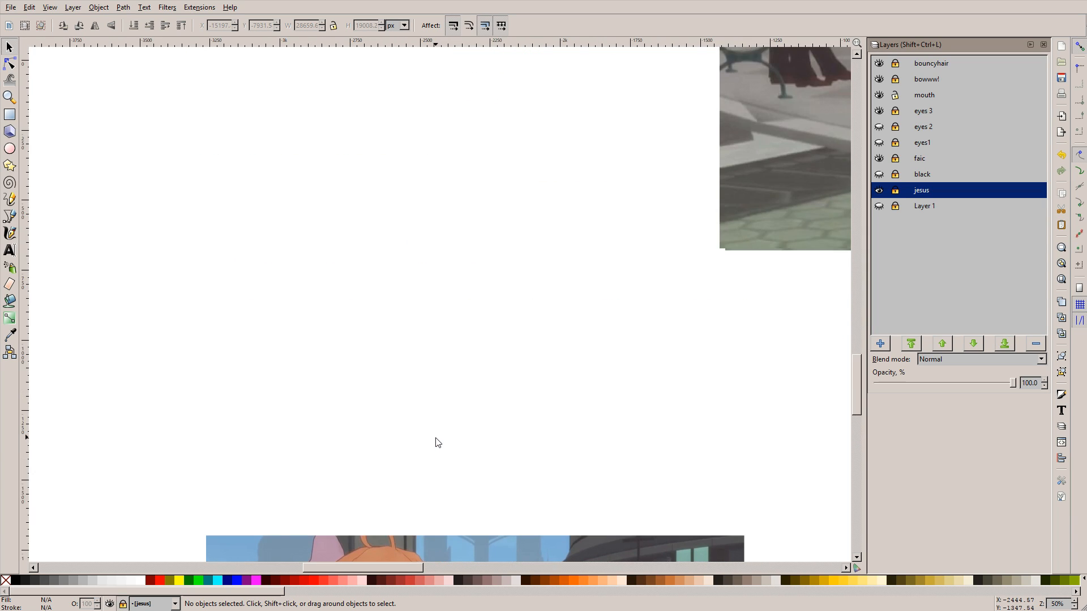
pyautogui.scroll(9, 437, 440)
pyautogui.hscroll(12, 439, 433)
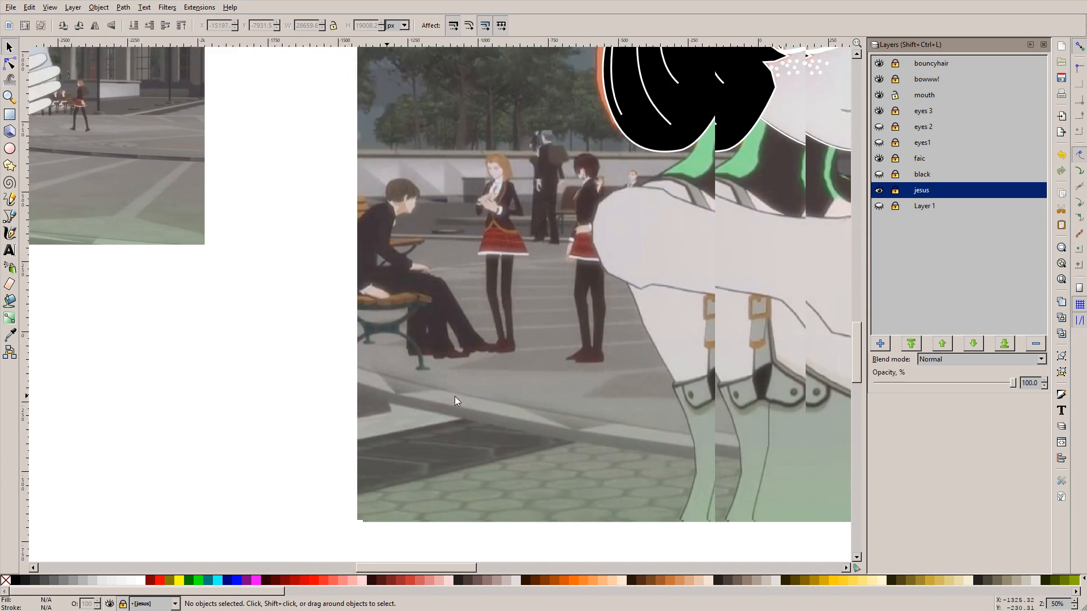
# Step: Examine the traced head, face and mouth on the large central reference image
pyautogui.hscroll(4, 457, 396)
pyautogui.scroll(-1, 463, 382)
pyautogui.hscroll(4, 467, 379)
pyautogui.scroll(3, 469, 379)
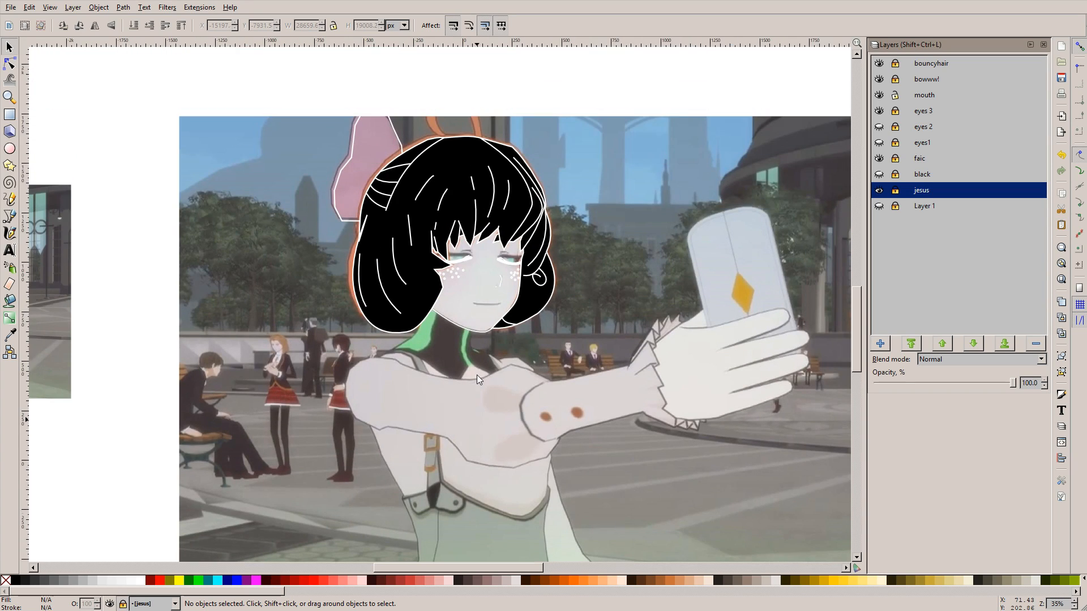
pyautogui.hscroll(2, 476, 375)
pyautogui.scroll(1, 477, 307)
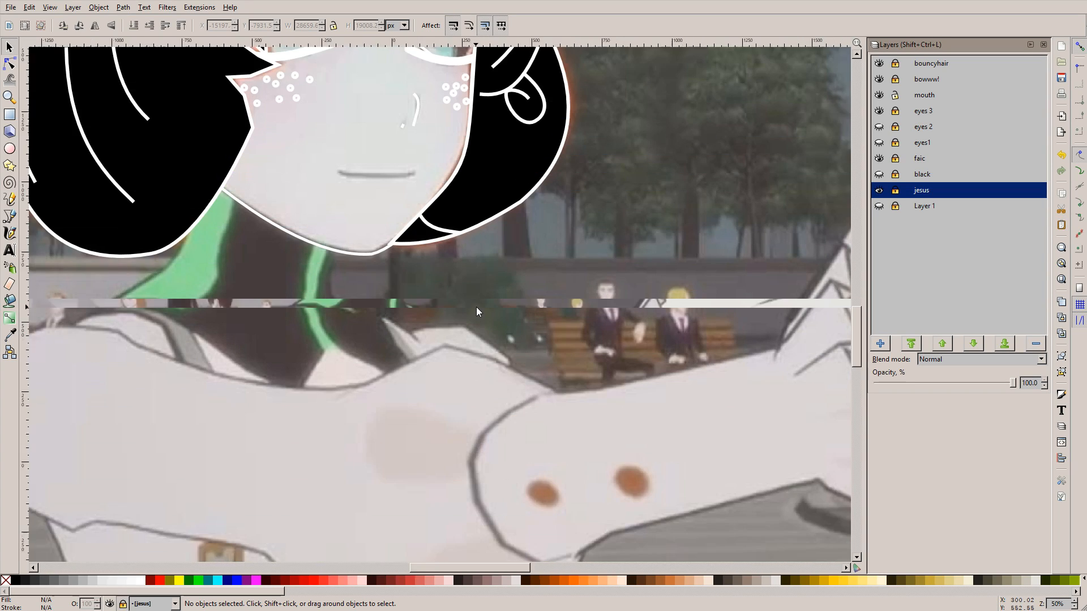
pyautogui.scroll(-1, 477, 307)
pyautogui.scroll(1, 471, 284)
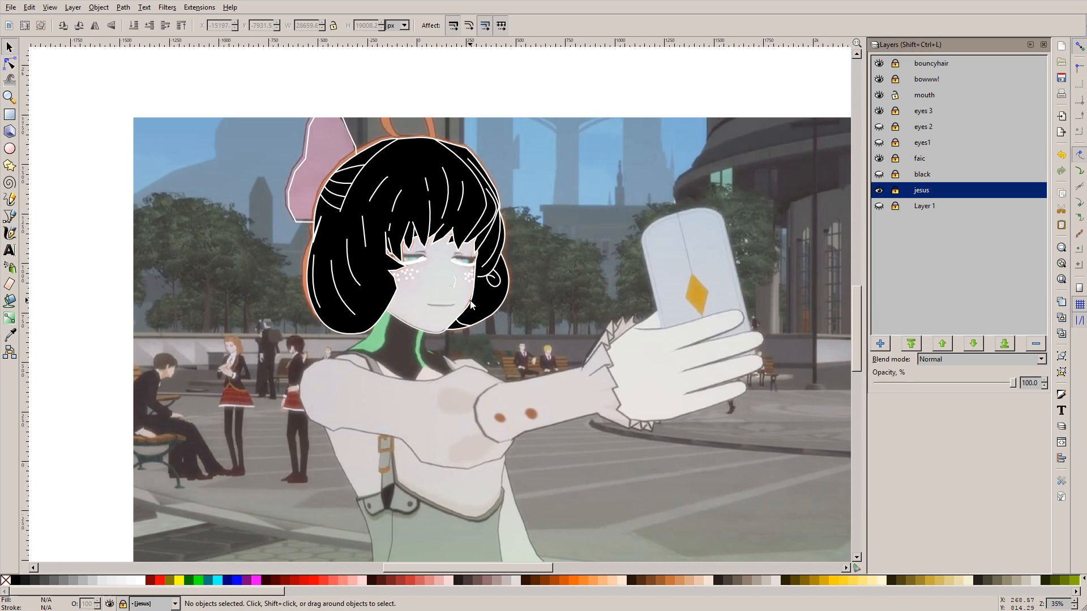
pyautogui.scroll(1, 469, 311)
pyautogui.scroll(-3, 469, 297)
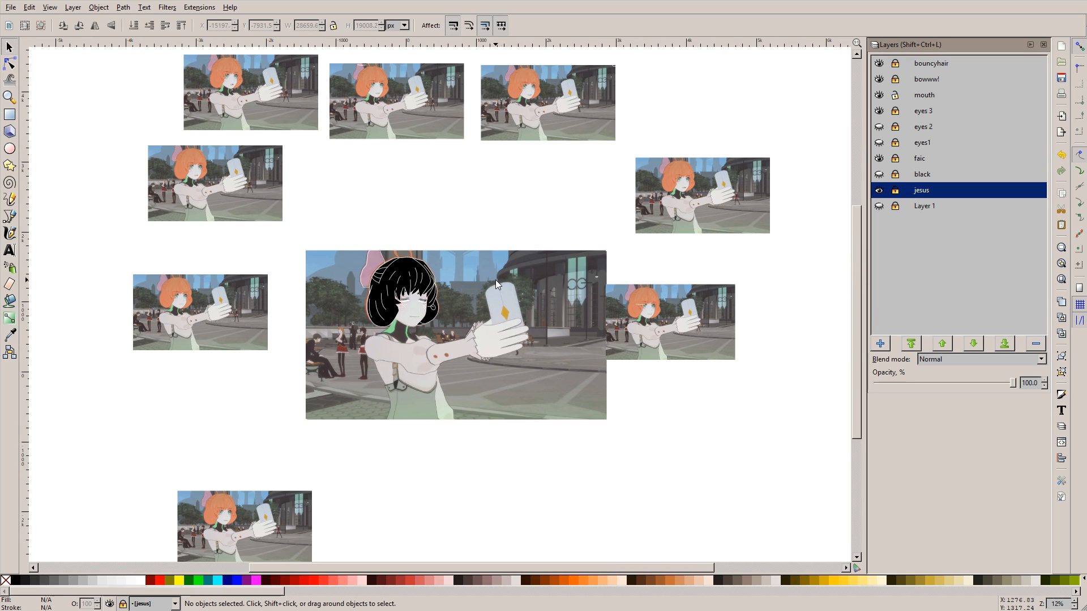
# Step: Look closely at the reference images beside and above the central one, comparing their mouth shapes
pyautogui.scroll(2, 641, 312)
pyautogui.hscroll(1, 639, 313)
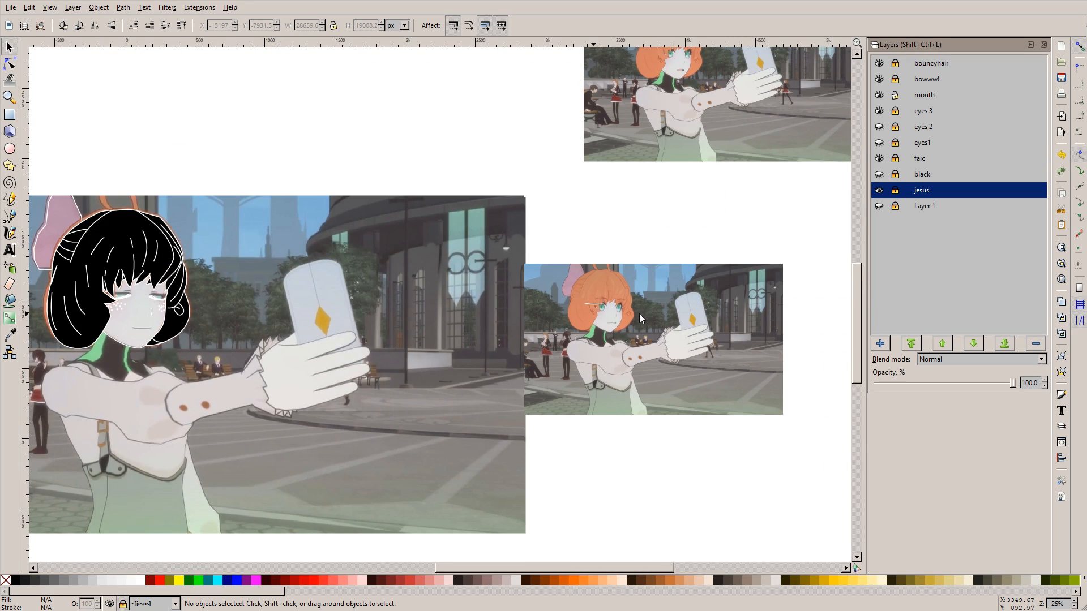
pyautogui.scroll(2, 639, 314)
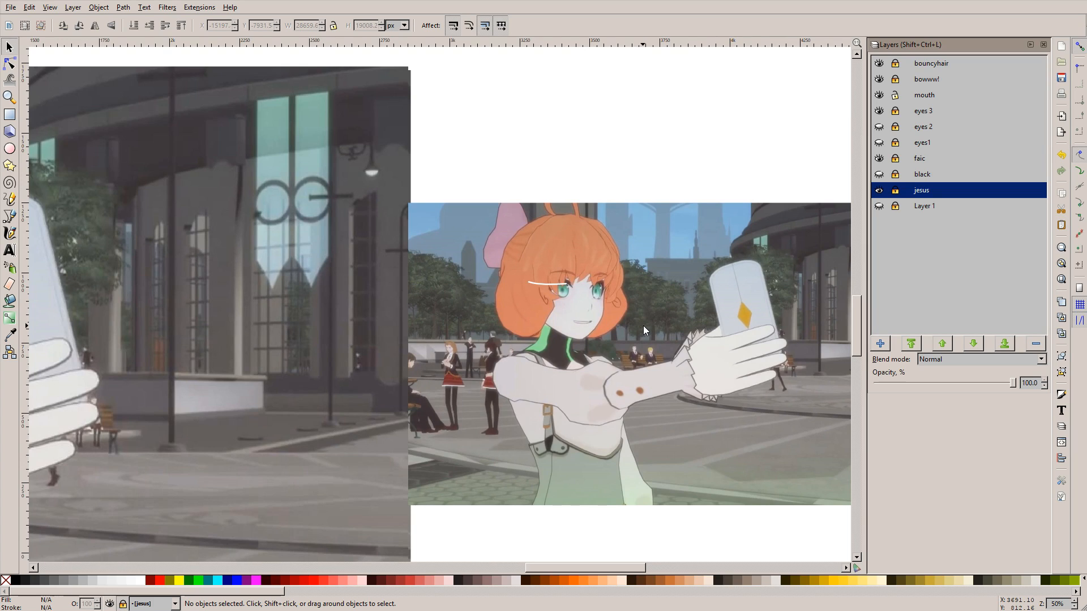
pyautogui.scroll(-3, 643, 326)
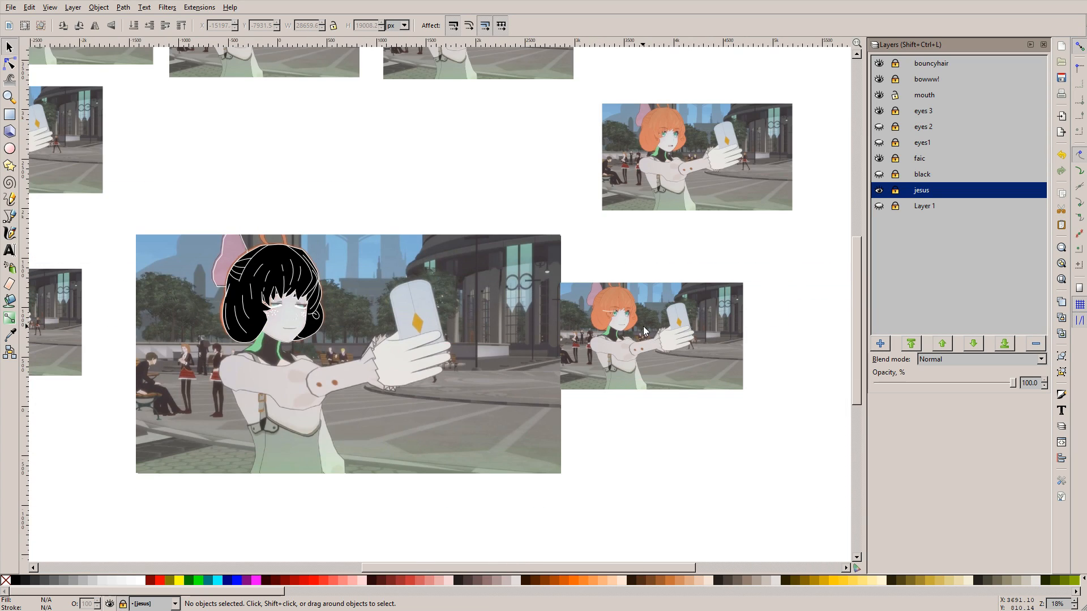
pyautogui.hscroll(-2, 642, 326)
pyautogui.scroll(1, 643, 326)
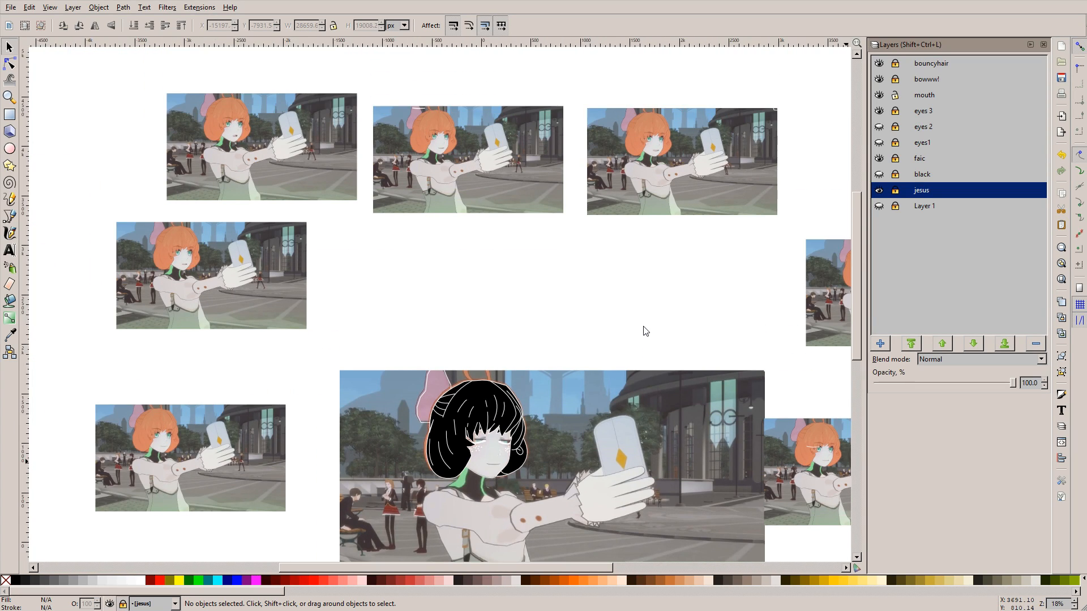
pyautogui.scroll(3, 155, 124)
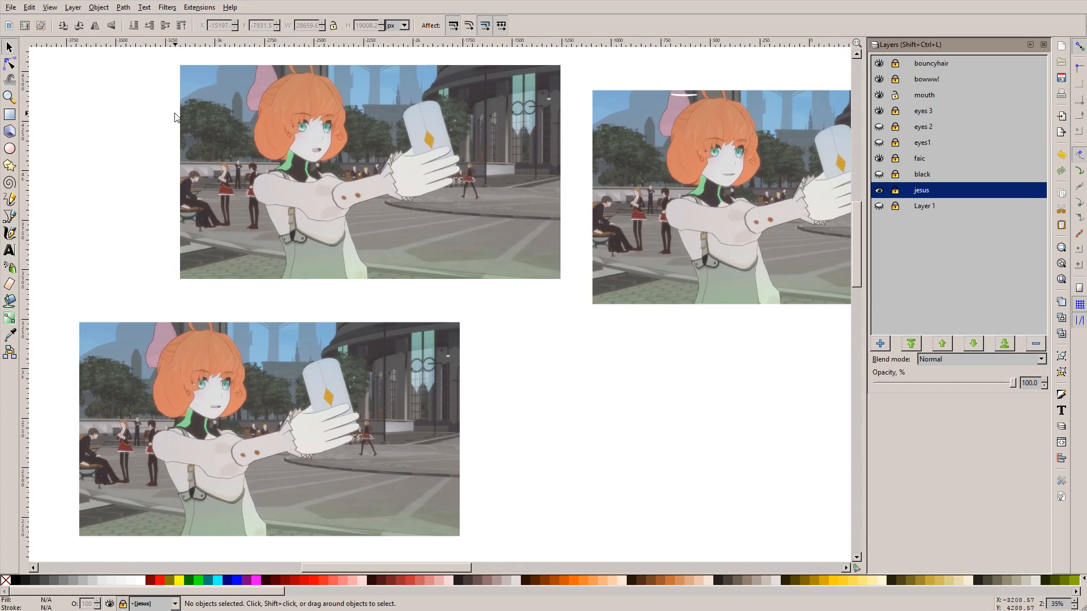
pyautogui.scroll(1, 315, 120)
pyautogui.hscroll(1, 316, 120)
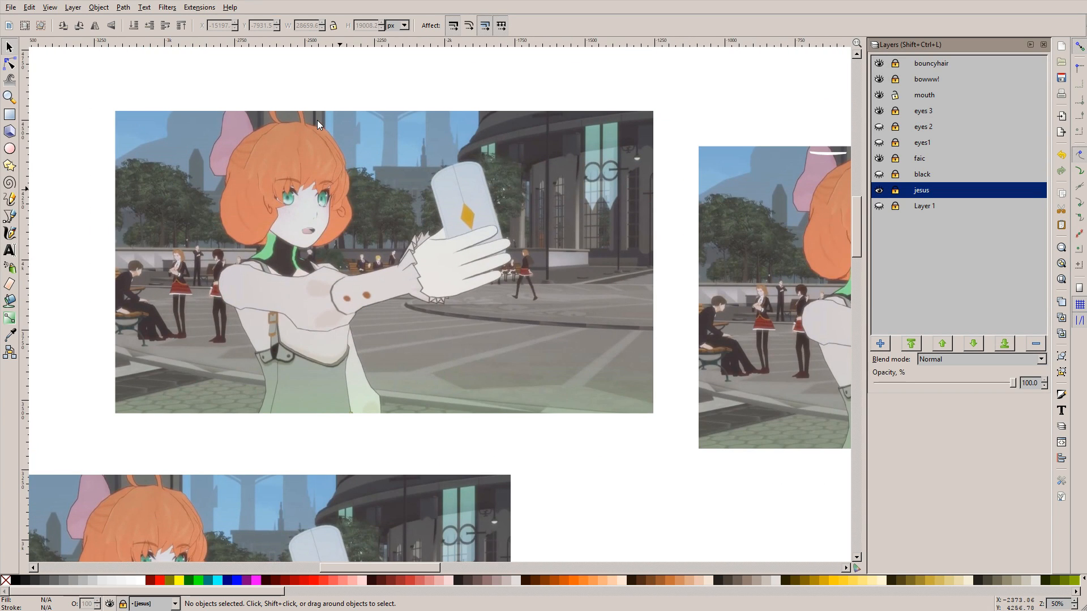
pyautogui.hscroll(15, 320, 125)
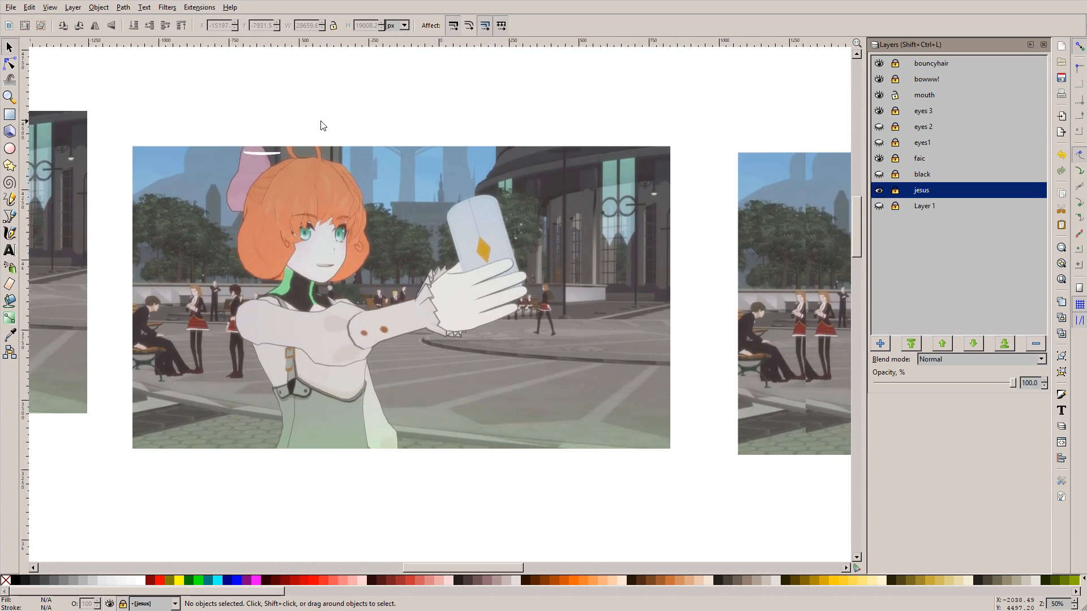
pyautogui.hscroll(7, 319, 124)
# Step: Return to the central image and examine the black hair drawing over the reference head
pyautogui.keyDown('ctrl'); pyautogui.scroll(-3, 413, 227); pyautogui.keyUp('ctrl')
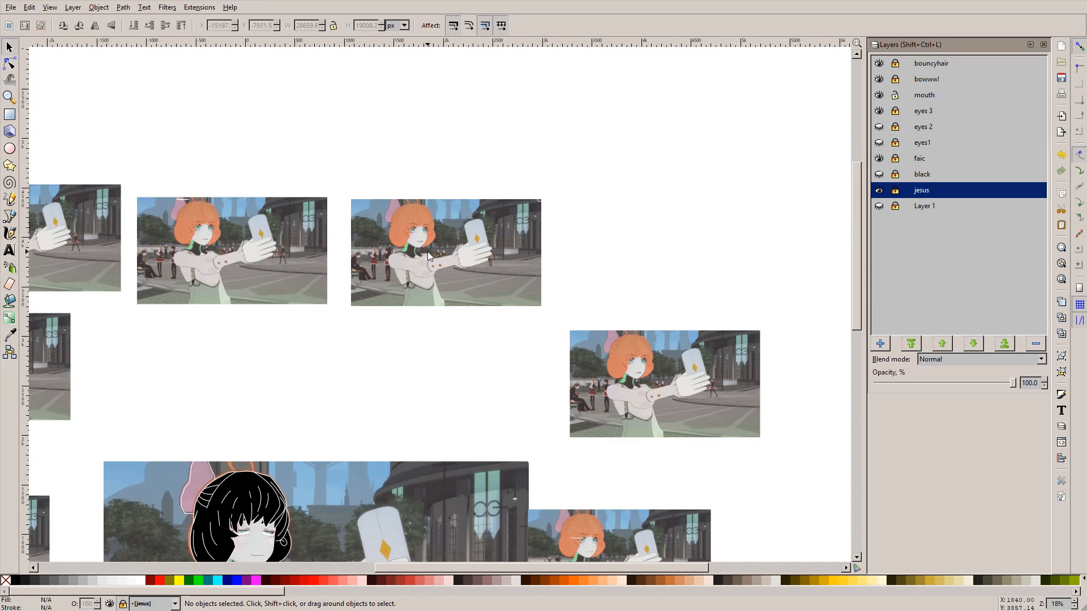
pyautogui.scroll(-1, 426, 252)
pyautogui.scroll(-2, 431, 262)
pyautogui.hscroll(-4, 433, 263)
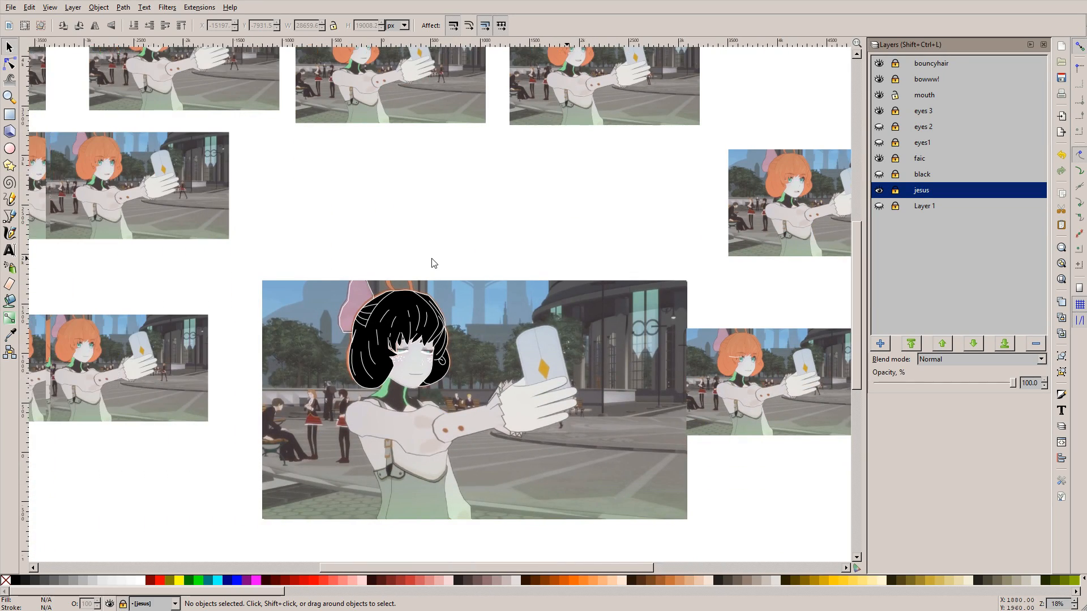
pyautogui.scroll(1, 440, 396)
pyautogui.scroll(-5, 419, 407)
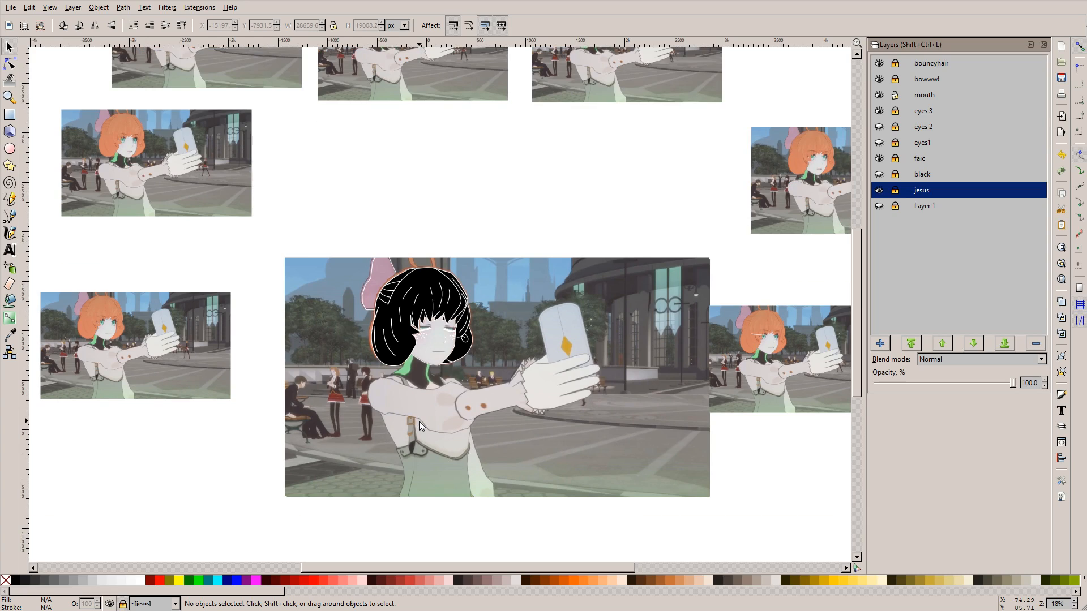
pyautogui.keyDown('ctrl'); pyautogui.scroll(3, 420, 257); pyautogui.keyUp('ctrl')
pyautogui.scroll(1, 394, 216)
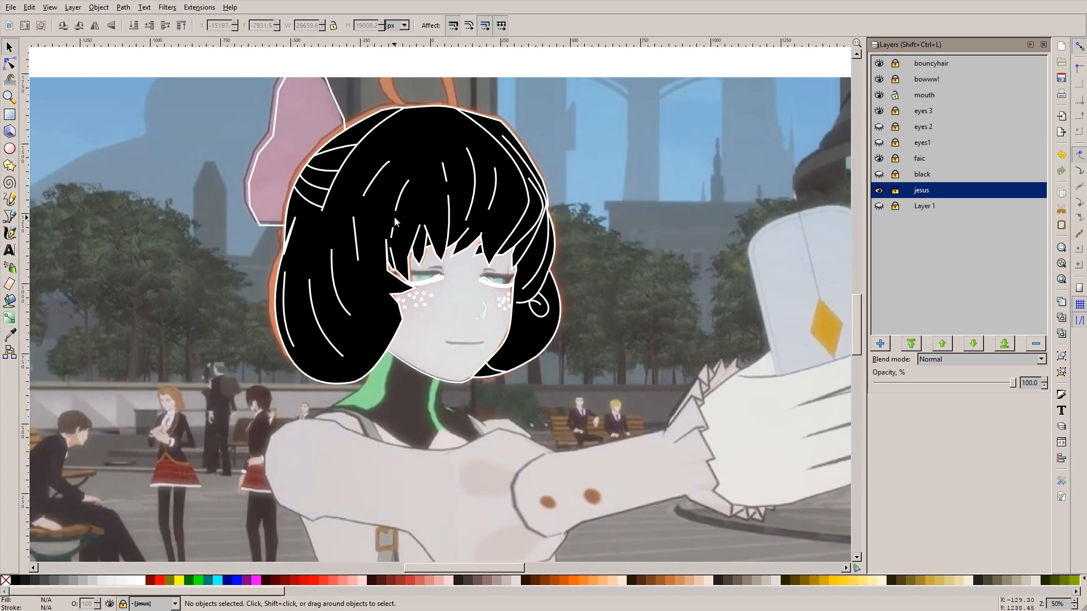
pyautogui.keyDown('ctrl'); pyautogui.scroll(-1, 403, 228); pyautogui.keyUp('ctrl')
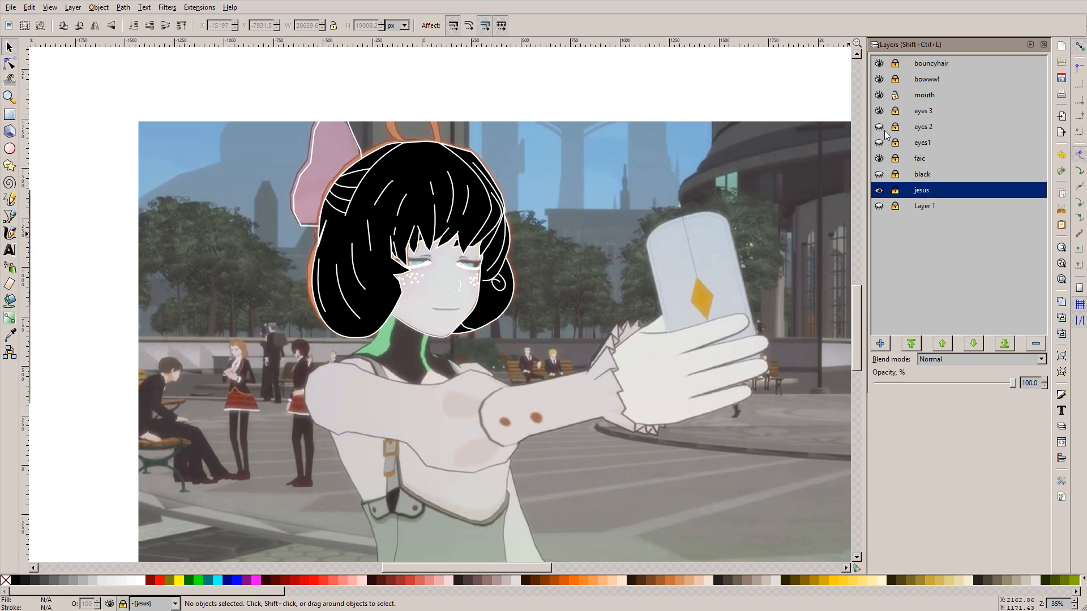
# Step: Hide the bouncyhair, bowww!, mouth, eyes 3, faic and jesus layers, and show Layer 1
pyautogui.click(879, 64)
pyautogui.click(878, 79)
pyautogui.click(878, 111)
pyautogui.click(878, 127)
pyautogui.click(878, 129)
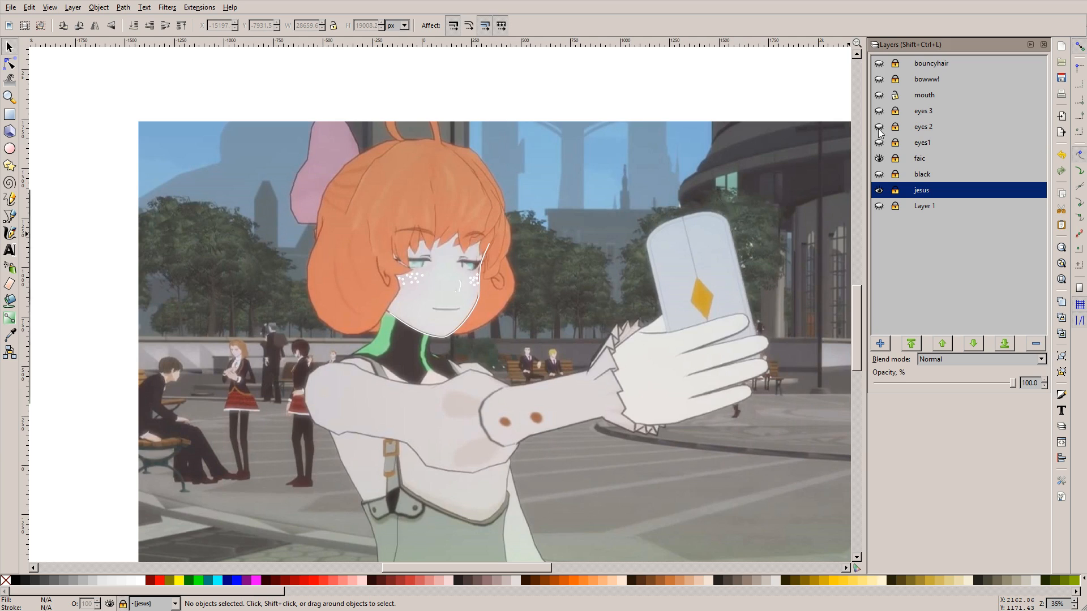
pyautogui.click(879, 158)
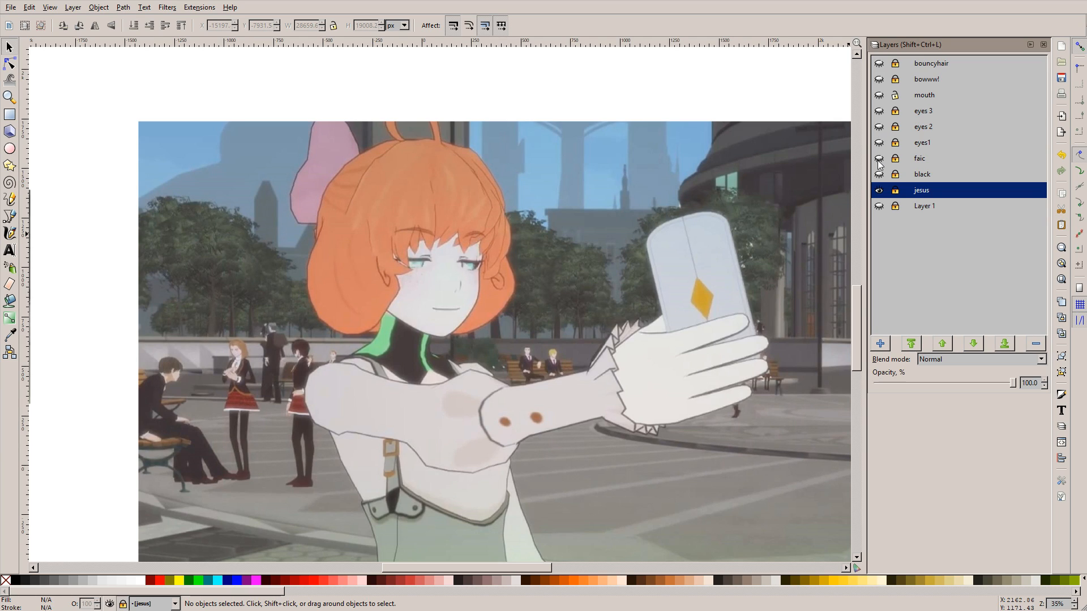
pyautogui.click(879, 206)
pyautogui.click(878, 191)
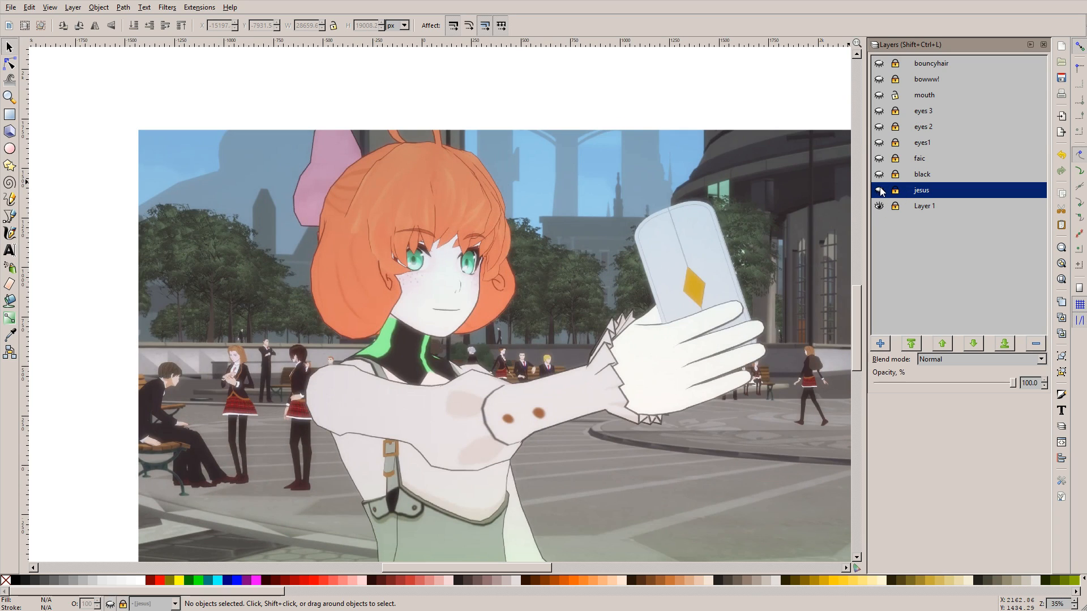
# Step: Preview the eyes1, eyes 2, eyes 3, mouth and bowww! layers one at a time over the open-eyed reference image
pyautogui.click(879, 143)
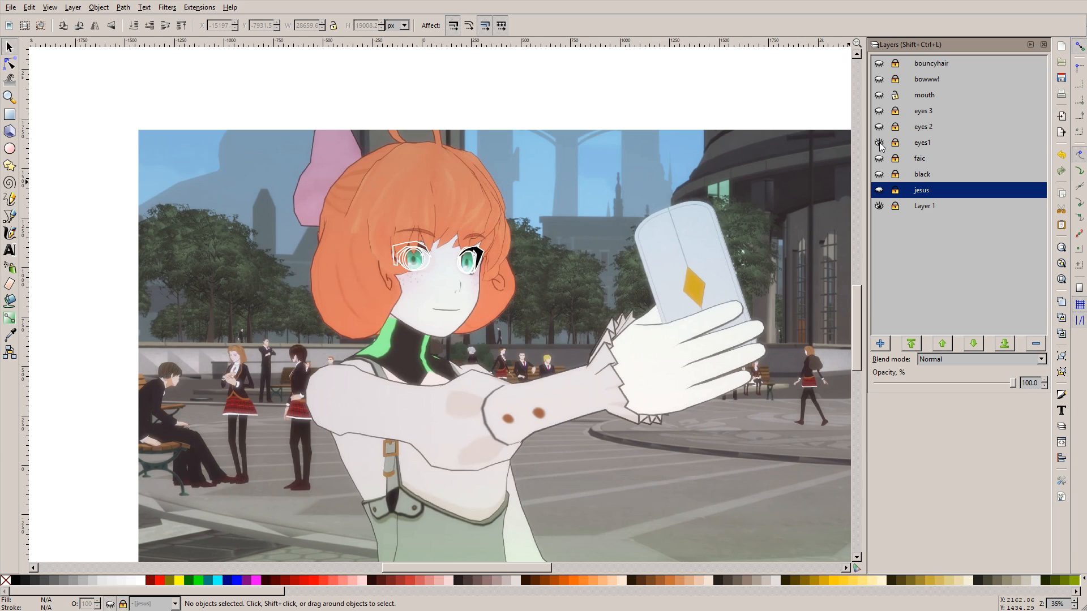
pyautogui.scroll(3, 560, 240)
pyautogui.scroll(-2, 544, 248)
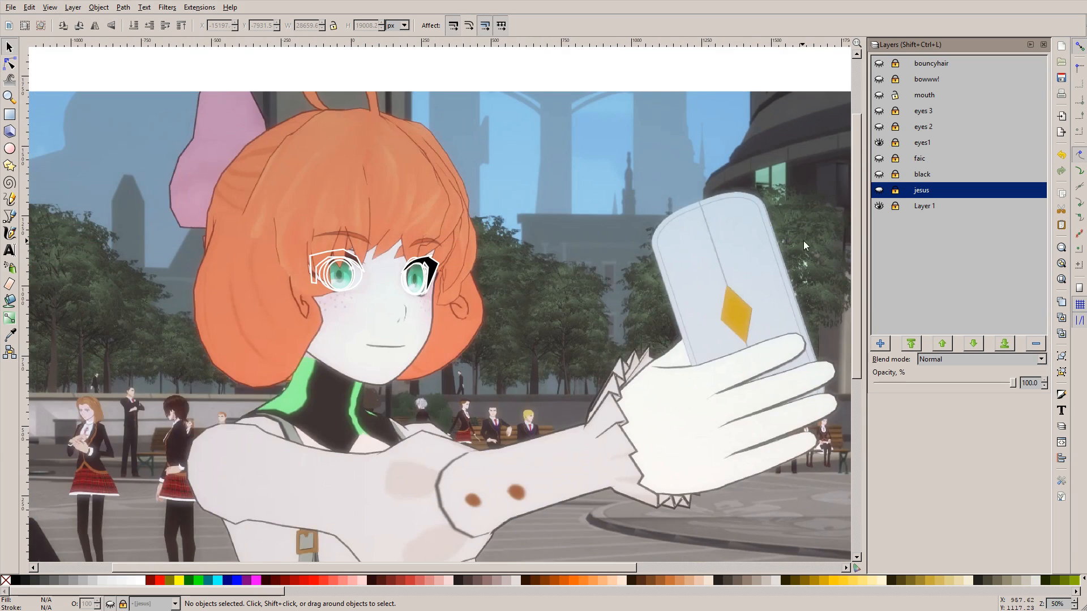
pyautogui.click(879, 144)
pyautogui.click(878, 127)
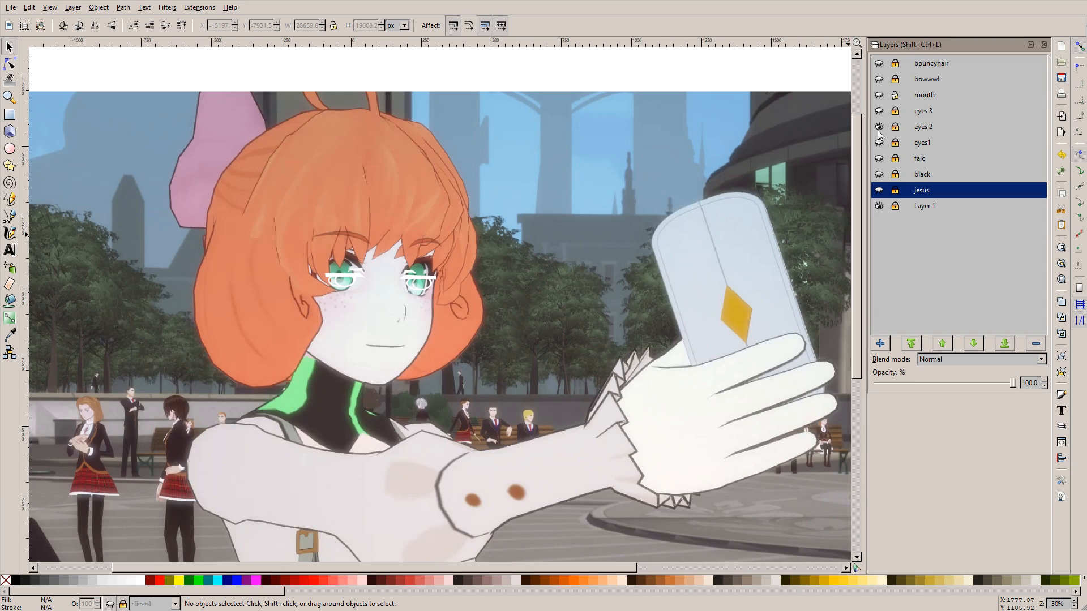
pyautogui.click(878, 128)
pyautogui.click(879, 111)
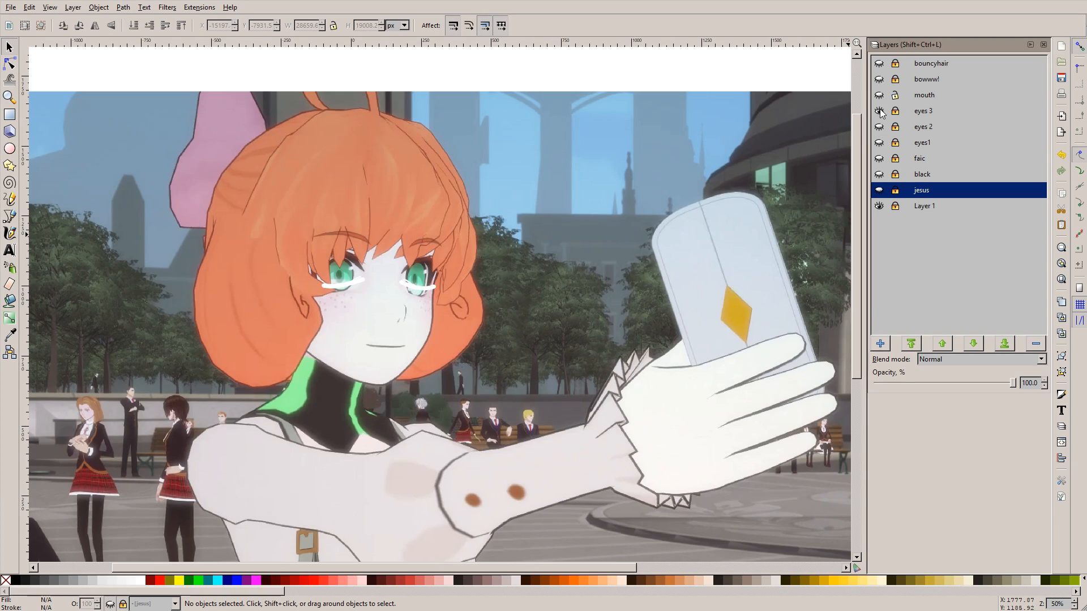
pyautogui.click(879, 111)
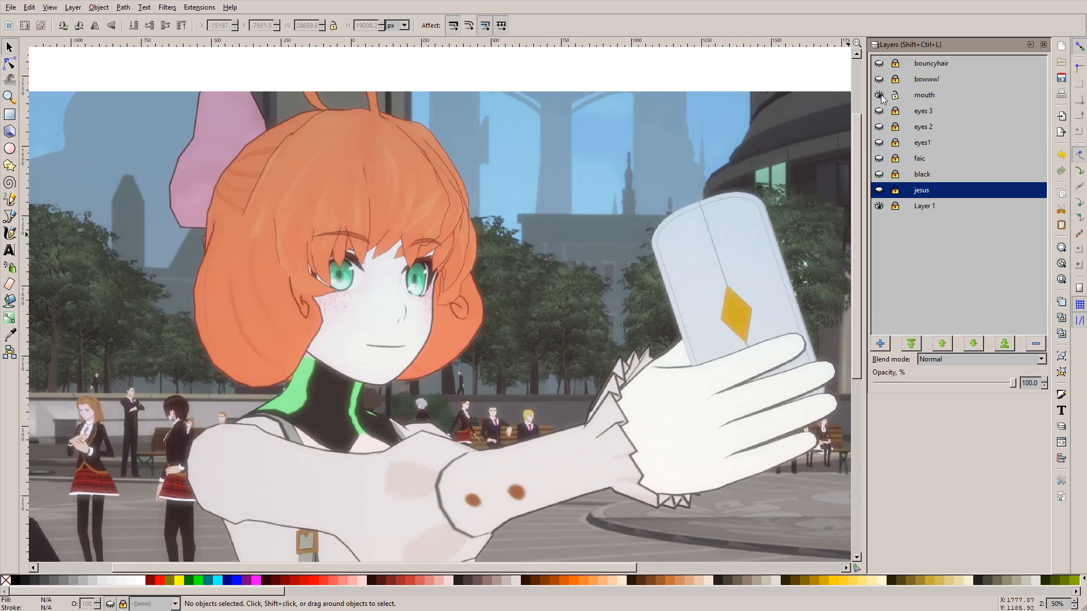
pyautogui.click(879, 80)
pyautogui.click(879, 80)
# Step: Toggle the bouncyhair layer repeatedly to compare the hair drawing with the reference, leaving it hidden
pyautogui.click(879, 64)
pyautogui.click(878, 63)
pyautogui.click(879, 63)
pyautogui.click(879, 63)
pyautogui.click(880, 64)
pyautogui.click(880, 64)
pyautogui.click(879, 64)
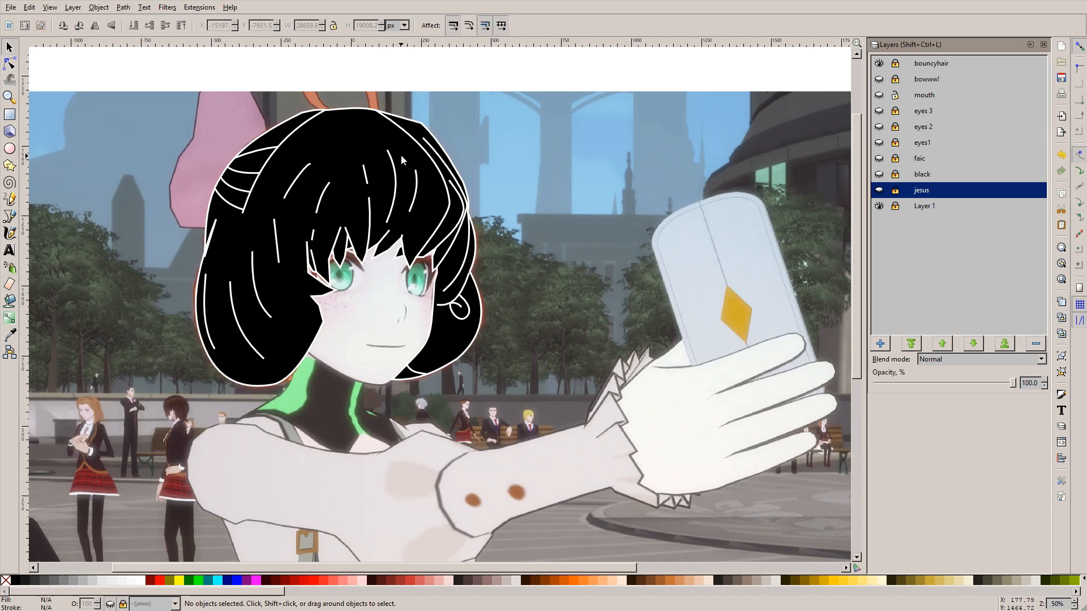
pyautogui.click(879, 65)
pyautogui.click(879, 64)
pyautogui.click(879, 64)
pyautogui.click(879, 64)
pyautogui.click(879, 64)
pyautogui.click(879, 64)
pyautogui.click(879, 64)
pyautogui.click(879, 64)
pyautogui.click(878, 64)
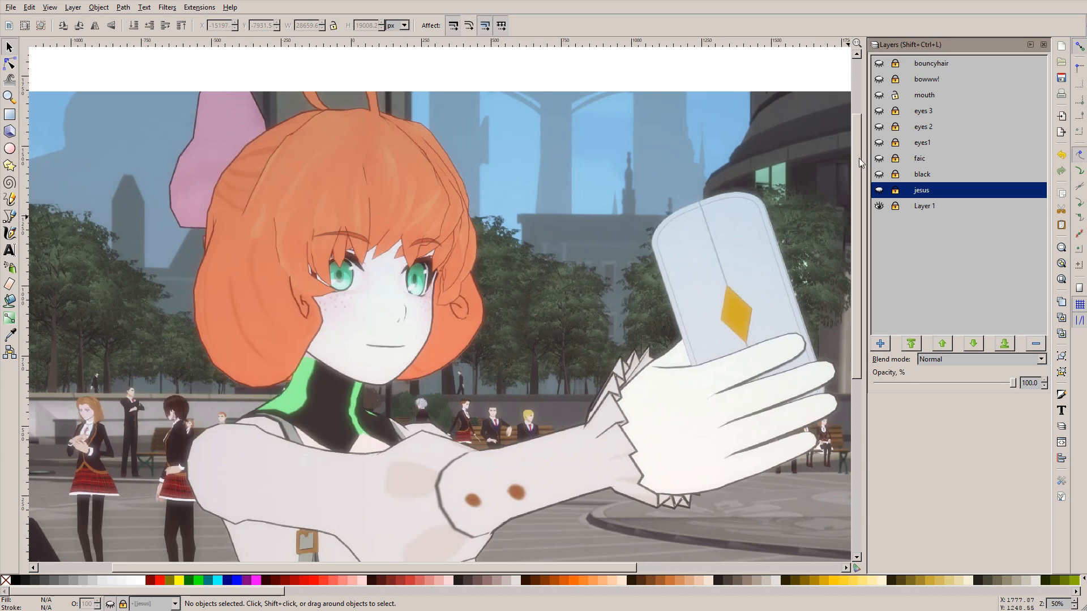
# Step: Show the eyes1, bowww! and bouncyhair layers together, briefly previewing eyes 2 and eyes 3 in between
pyautogui.click(879, 143)
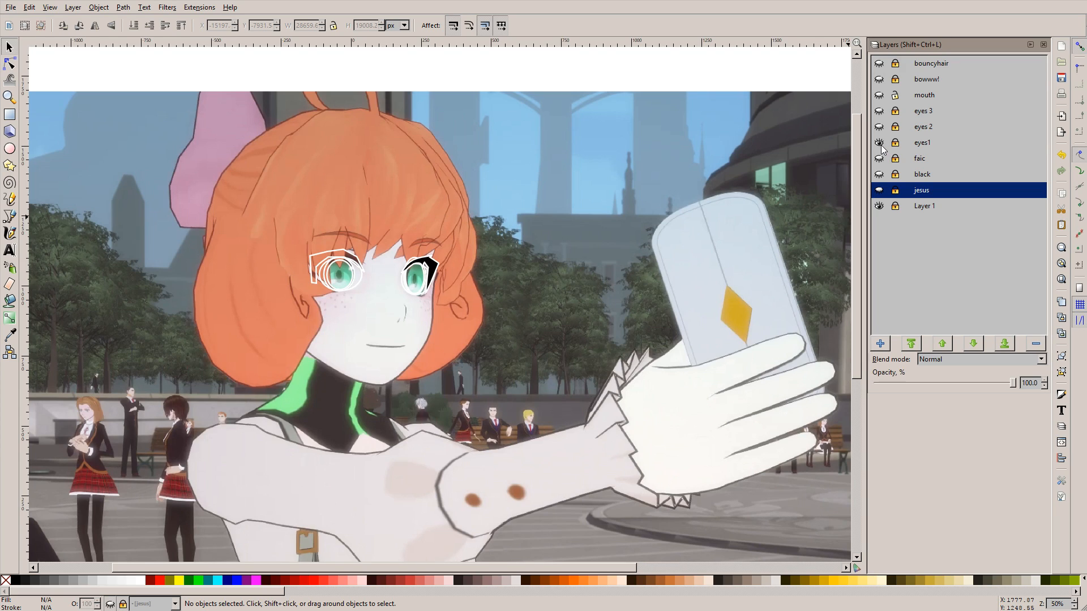
pyautogui.click(879, 127)
pyautogui.click(879, 127)
pyautogui.click(879, 112)
pyautogui.click(879, 112)
pyautogui.click(879, 80)
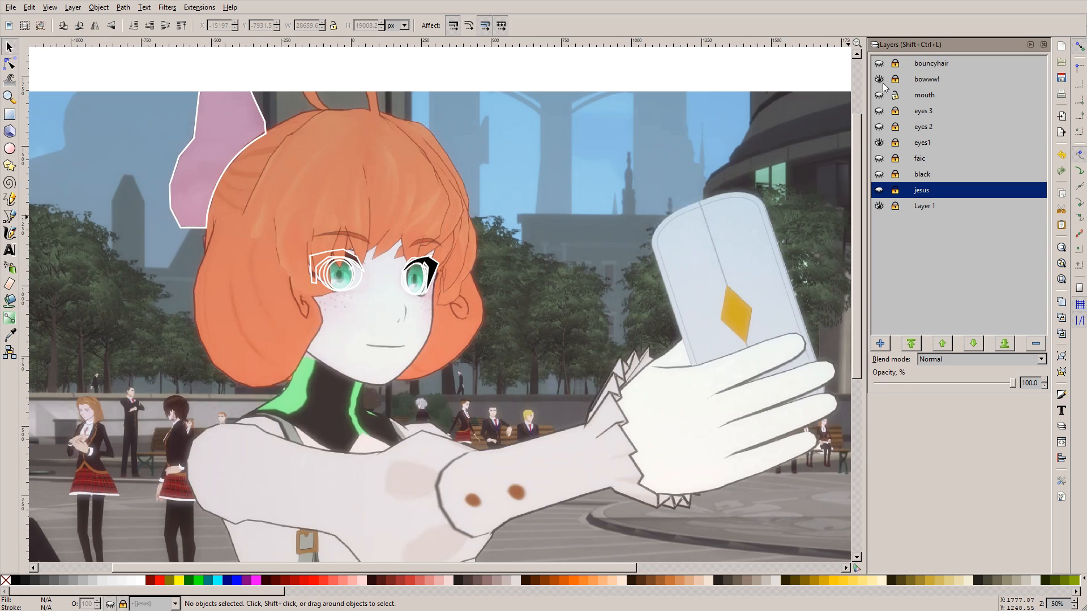
pyautogui.click(879, 63)
pyautogui.click(878, 64)
pyautogui.click(878, 63)
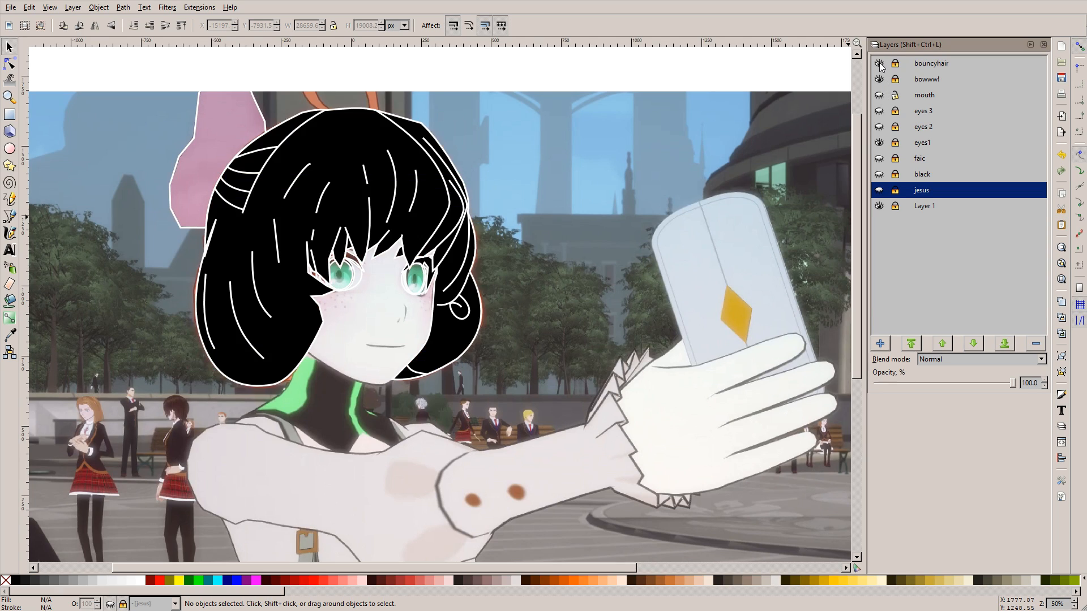
# Step: Hide Layer 1, then show the black background layer and the faic layer beneath the hair, bow and eyes1 drawings
pyautogui.click(878, 193)
pyautogui.click(880, 174)
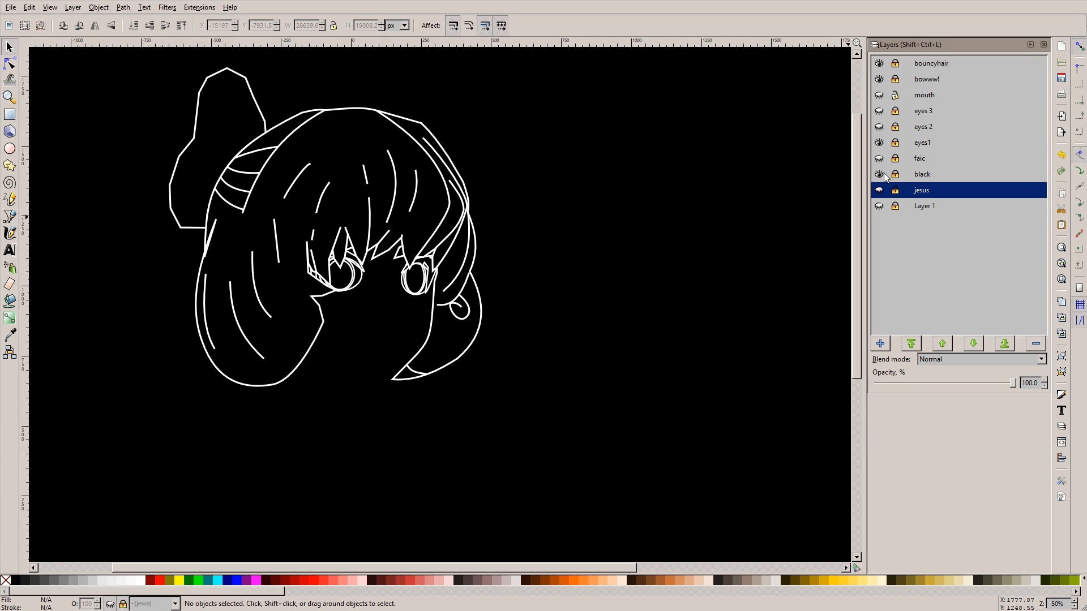
pyautogui.click(879, 159)
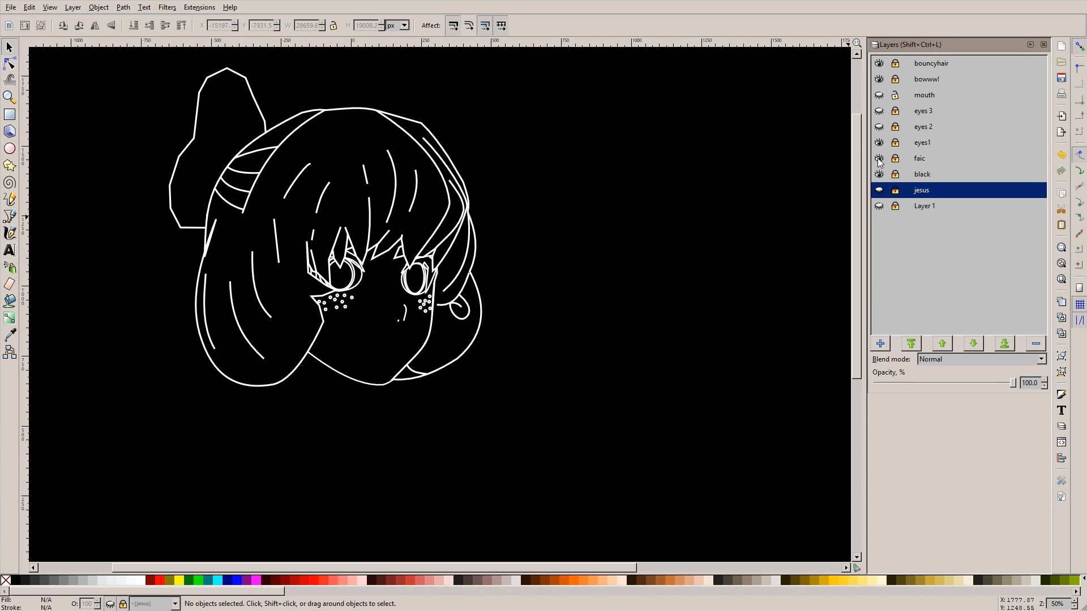
# Step: Hide the black layer and show Layer 1 to compare the faic, eyes, hair and bow line art with the reference image
pyautogui.click(879, 190)
pyautogui.click(879, 206)
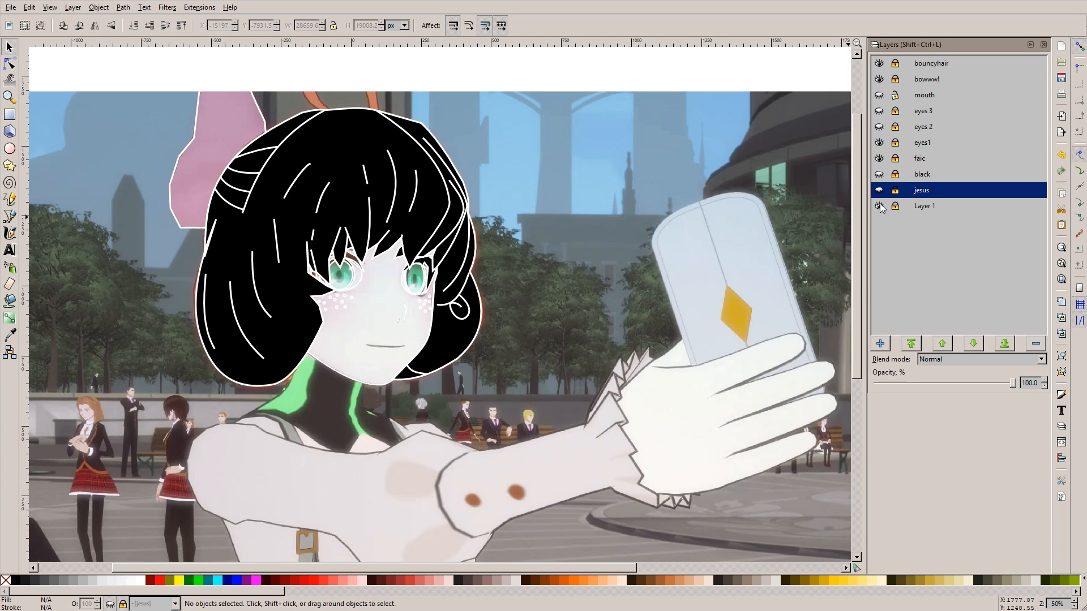
pyautogui.click(878, 161)
pyautogui.scroll(-1, 574, 253)
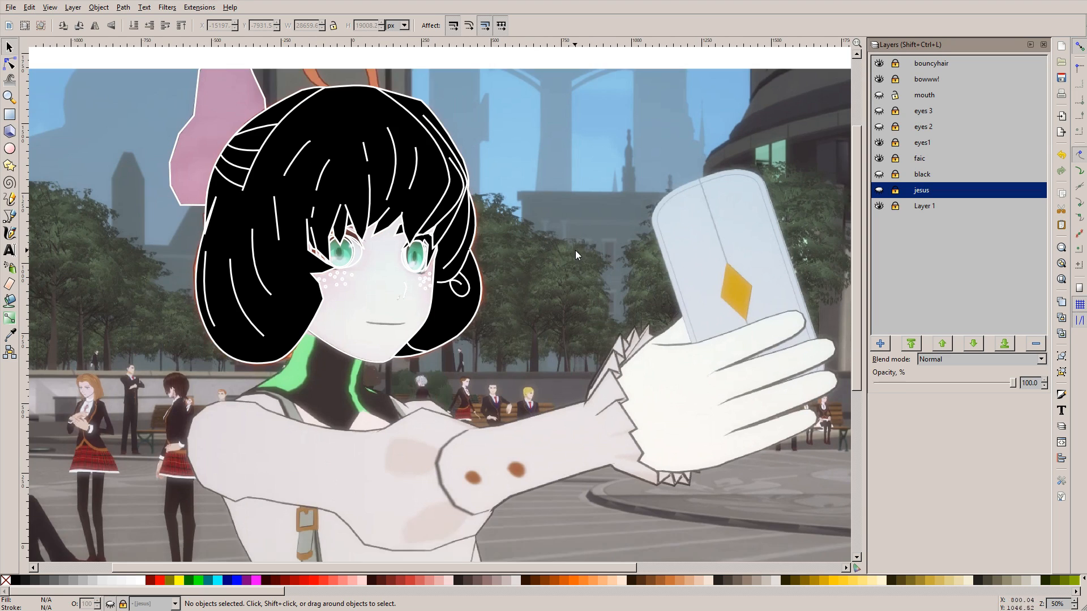
pyautogui.scroll(4, 565, 236)
pyautogui.scroll(-1, 565, 236)
pyautogui.scroll(-1, 568, 236)
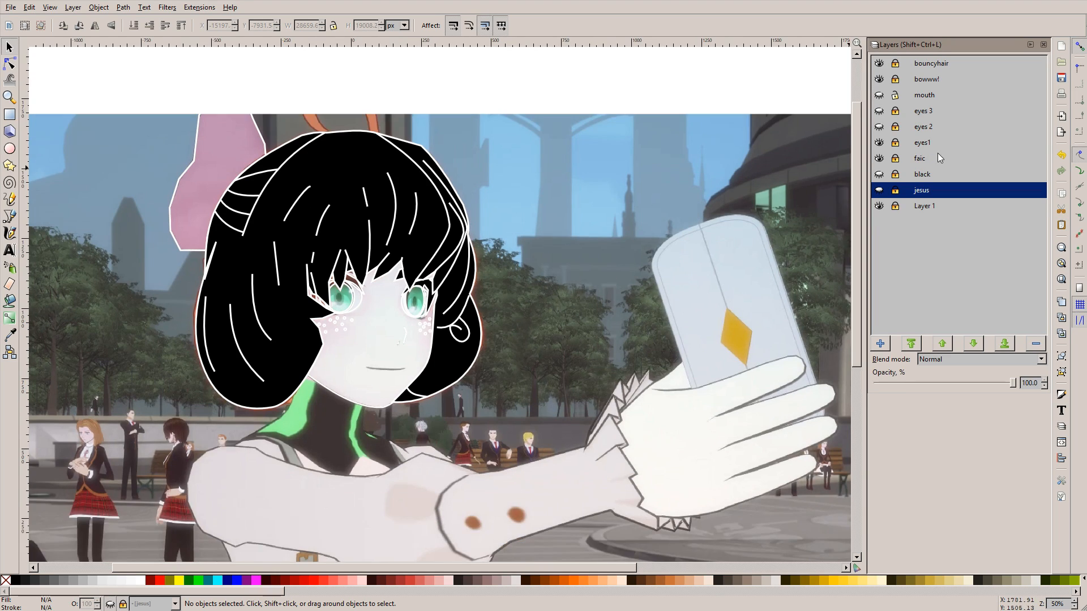
# Step: Show the black layer behind the line art and examine the assembled head drawing
pyautogui.click(878, 174)
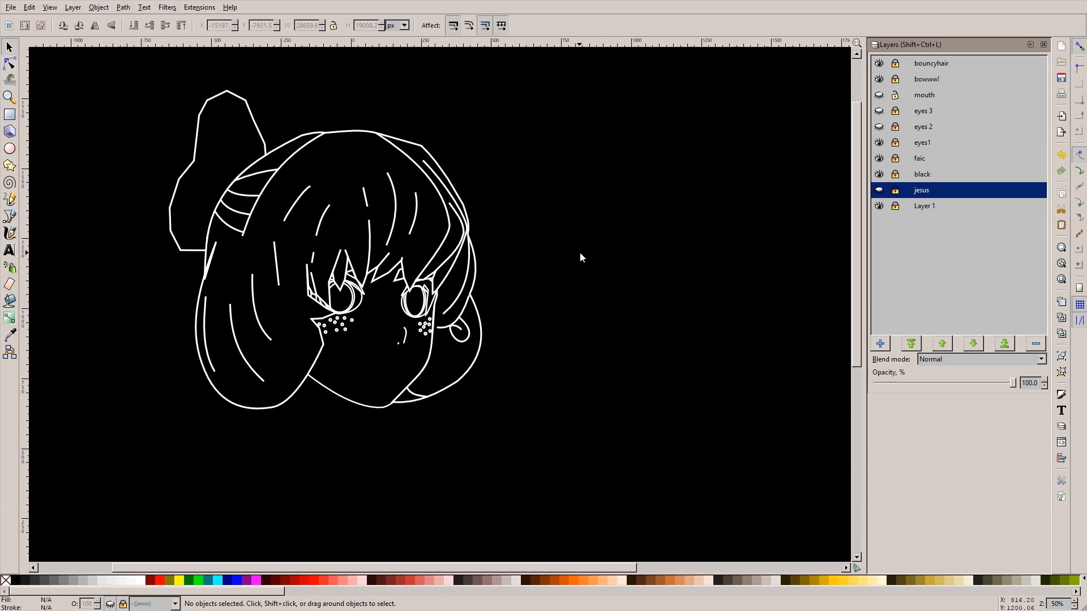
pyautogui.hscroll(-5, 572, 254)
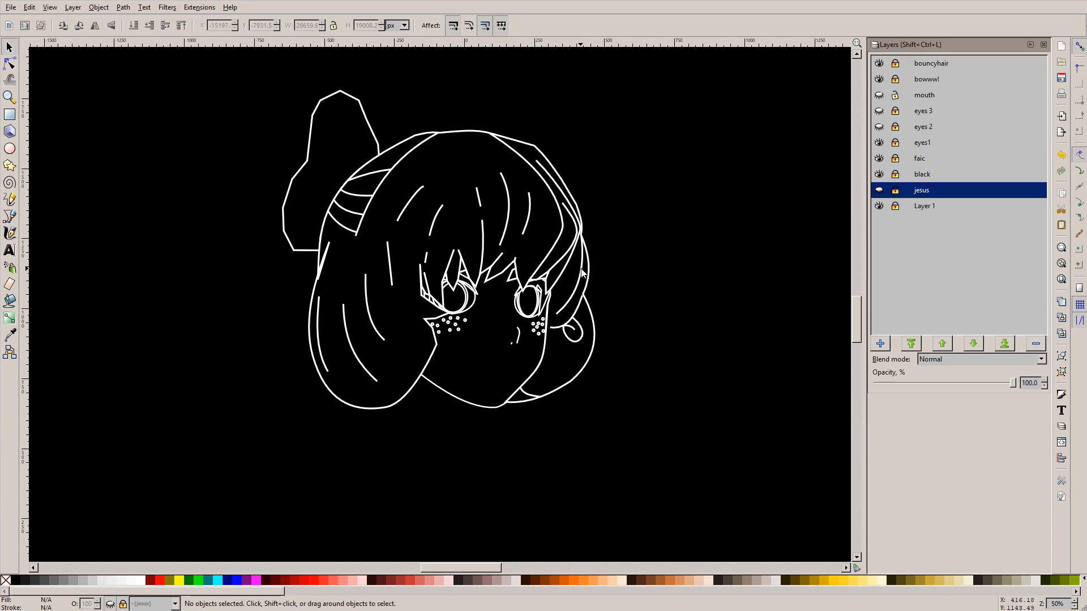
pyautogui.keyDown('ctrl'); pyautogui.scroll(-3, 583, 273); pyautogui.keyUp('ctrl')
pyautogui.keyDown('ctrl'); pyautogui.scroll(4, 582, 262); pyautogui.keyUp('ctrl')
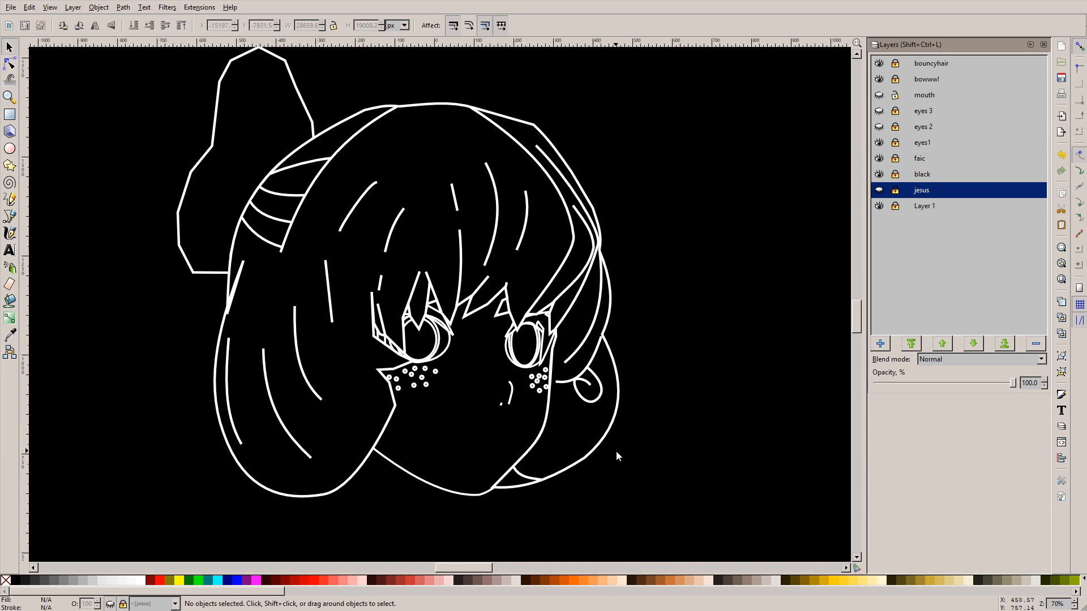
pyautogui.scroll(1, 618, 402)
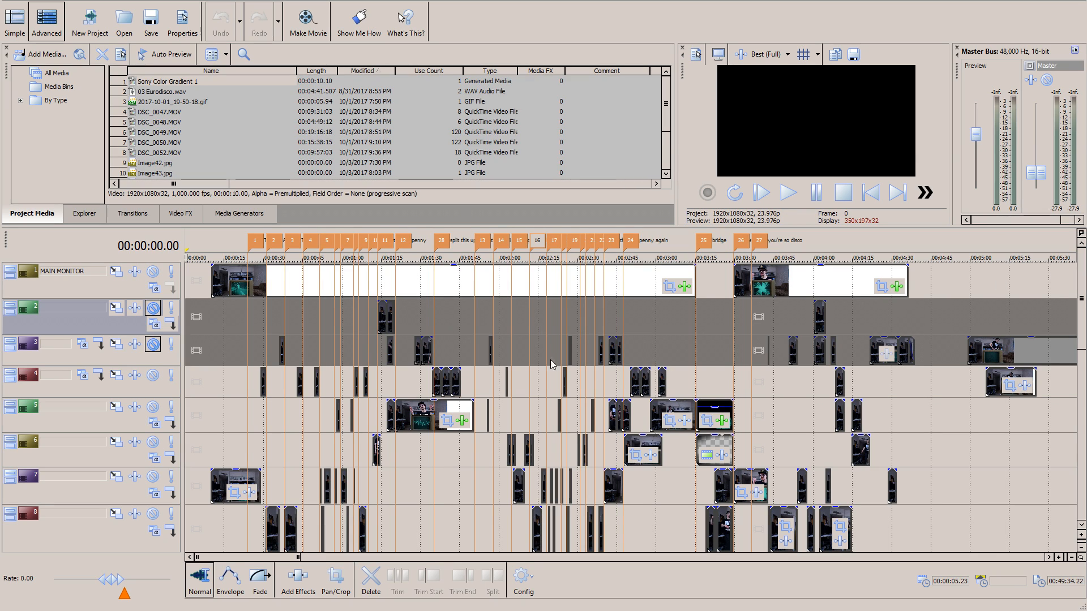
# Step: Switch to the video editor, preview frames at 00:01:27.17 and 00:00:57.04, and look through the project's video and audio tracks
pyautogui.click(415, 261)
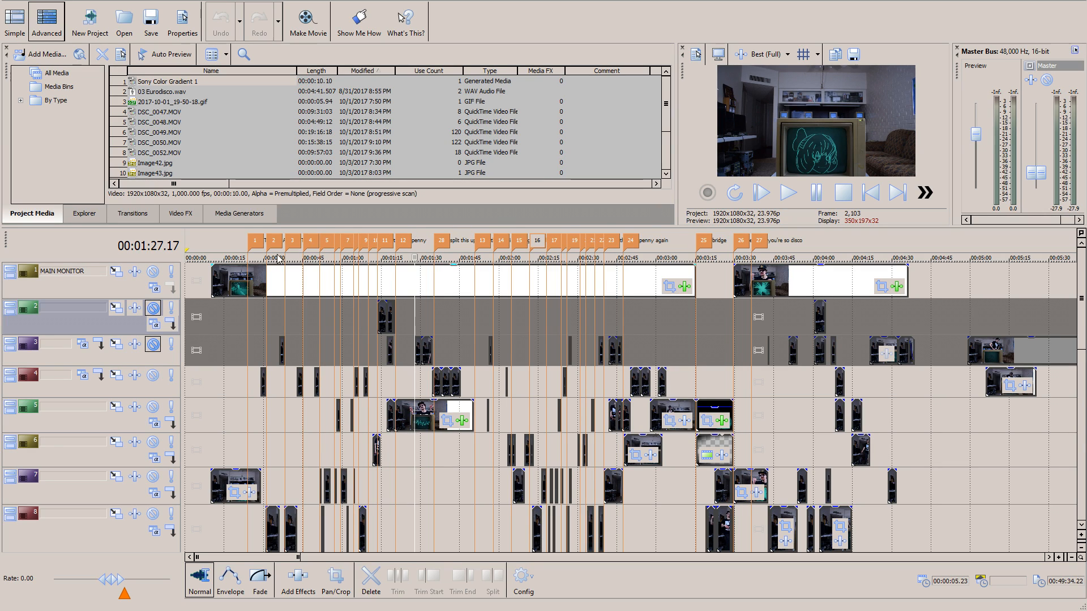
pyautogui.click(295, 259)
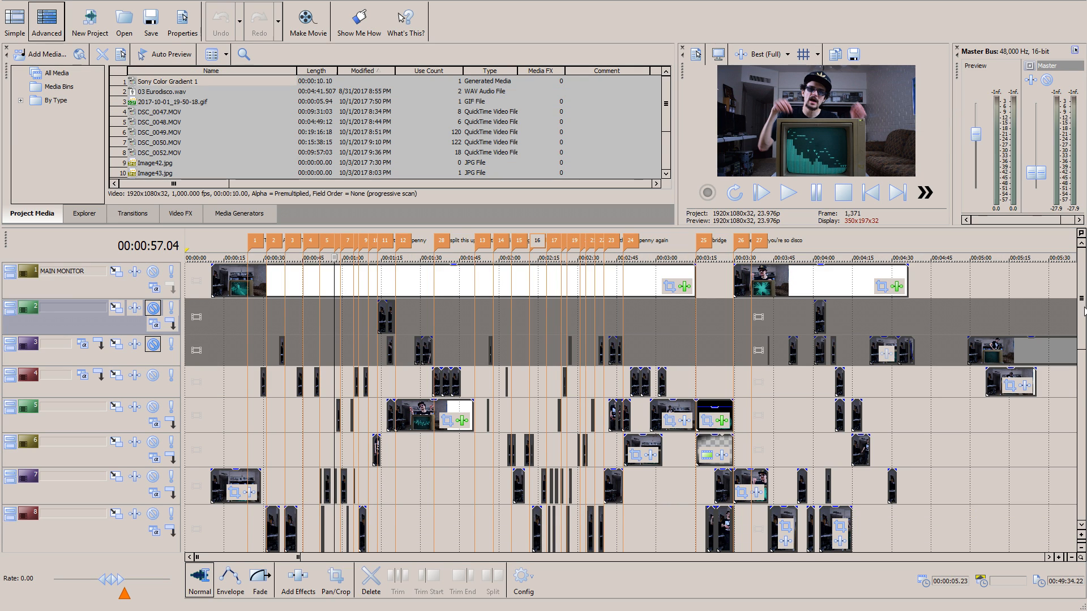
pyautogui.scroll(-10, 623, 396)
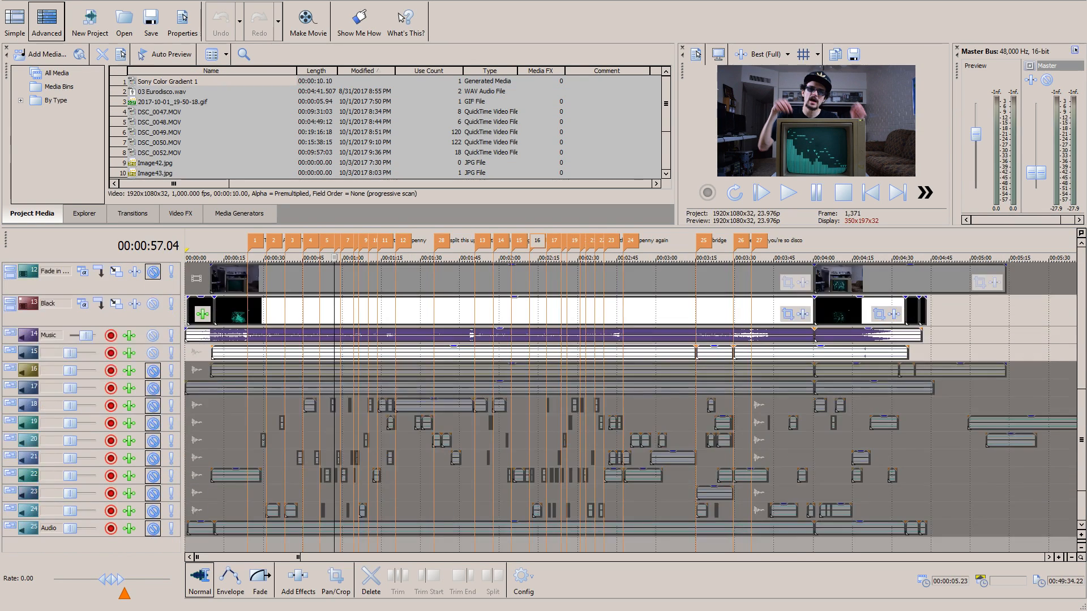
pyautogui.scroll(5, 622, 396)
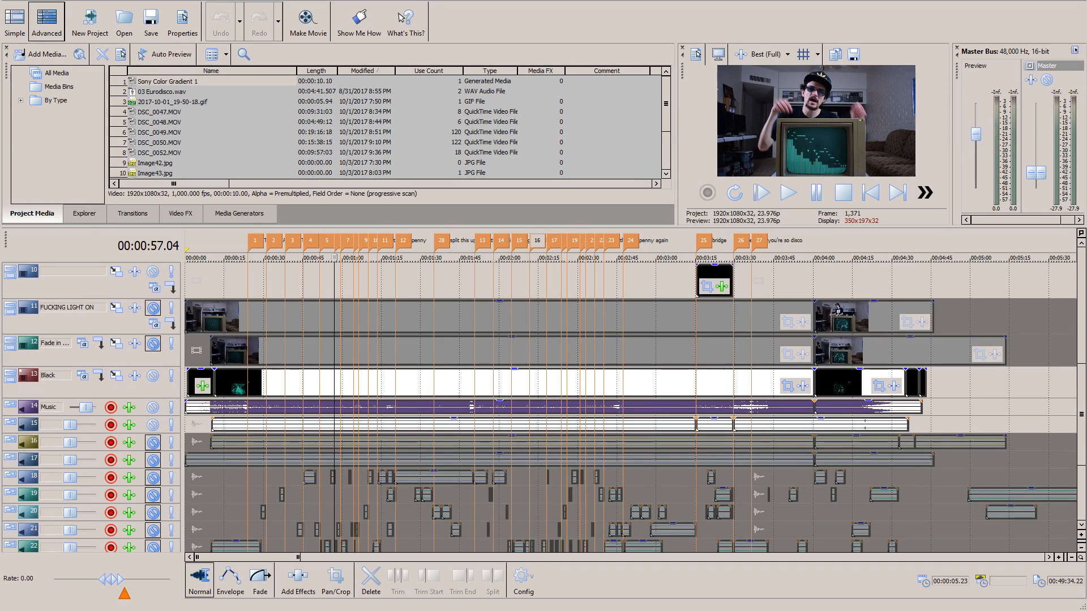
pyautogui.scroll(-1, 1071, 339)
pyautogui.scroll(5, 1071, 322)
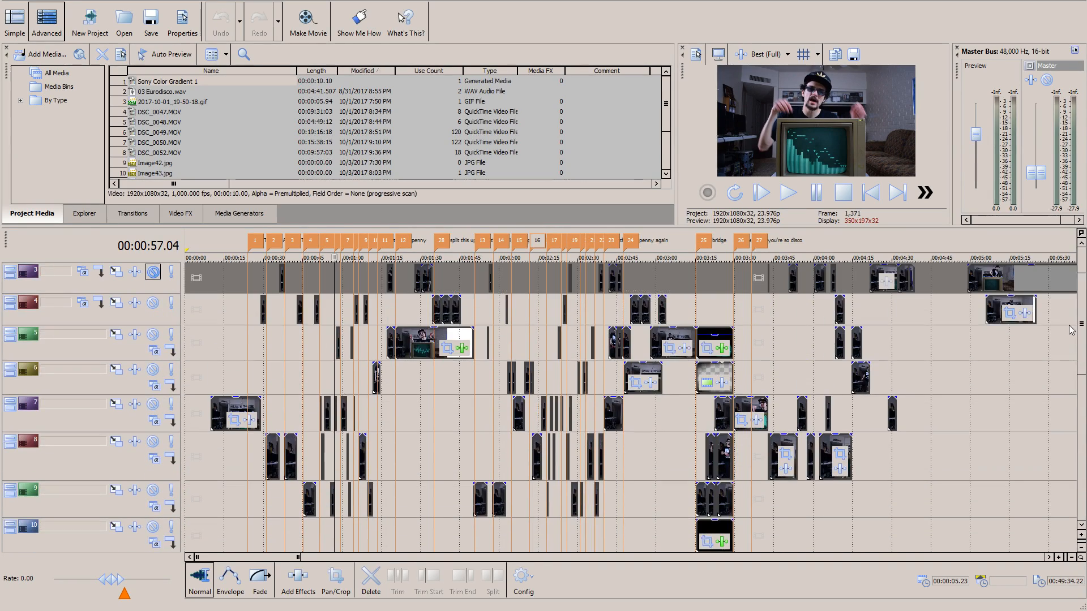
pyautogui.scroll(-1, 1071, 322)
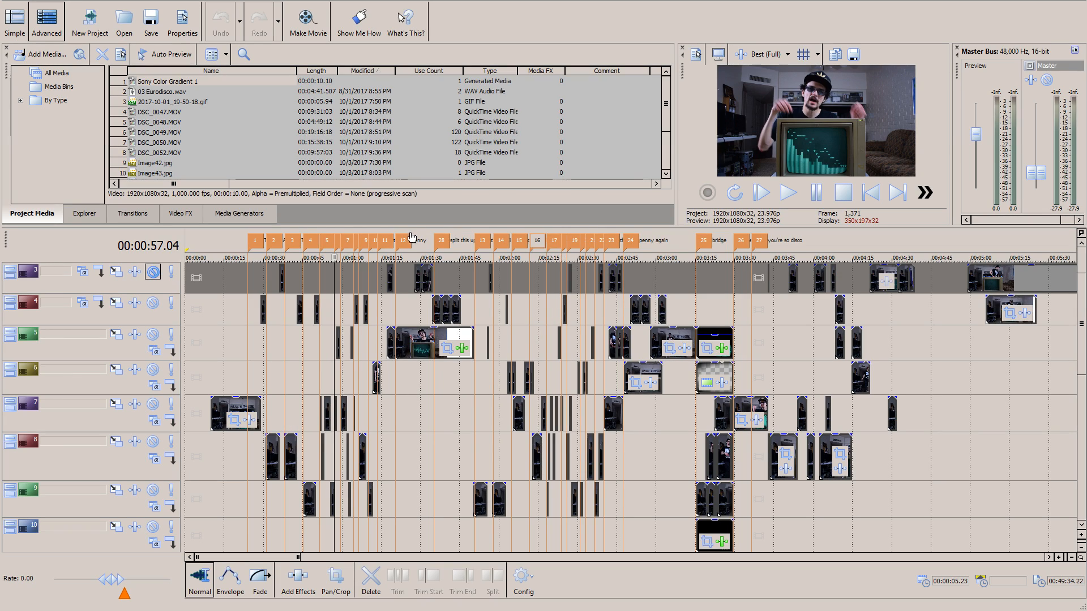
# Step: Preview the music video at 00:00:24.00, 00:00:59.11 and 00:01:20.13 on the timeline
pyautogui.click(273, 259)
pyautogui.click(249, 258)
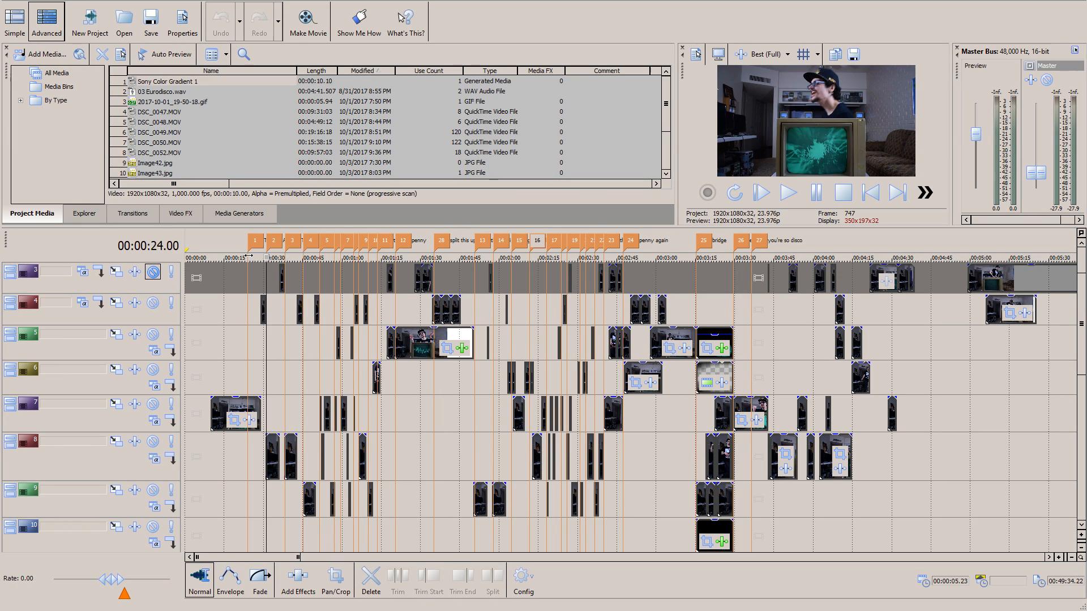
pyautogui.click(340, 258)
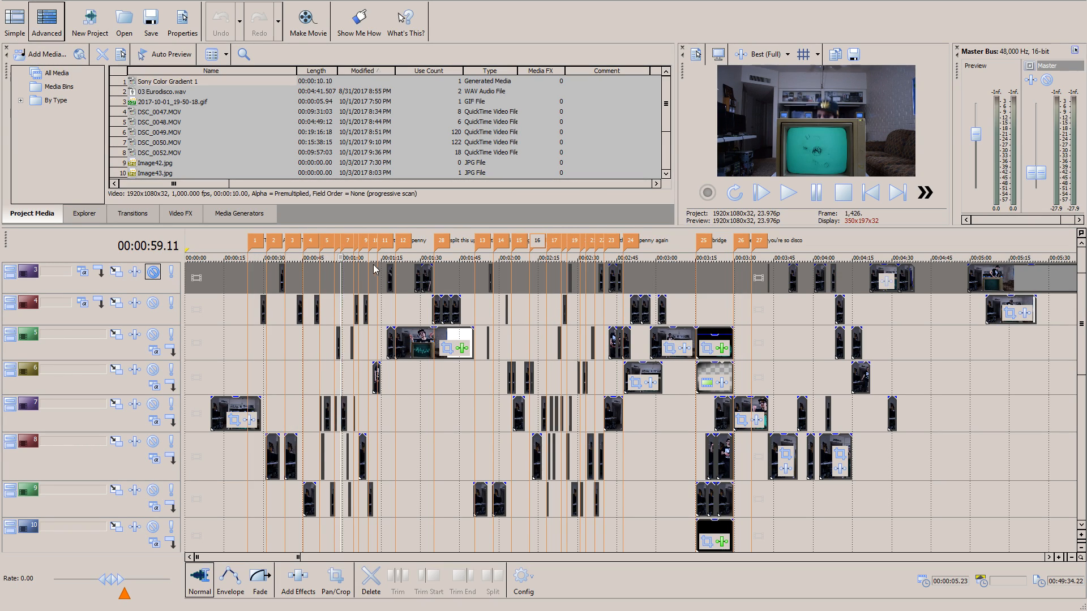
pyautogui.click(394, 259)
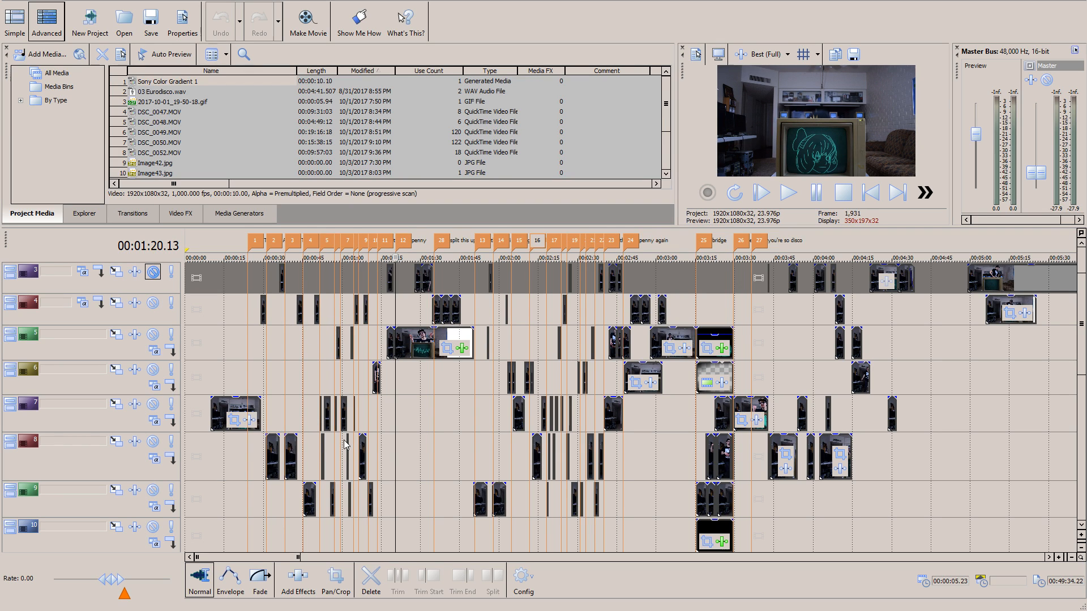
# Step: Play the section from just after the "I eat just what im fed" marker and pause it past the "to the top" marker
pyautogui.scroll(2, 365, 426)
pyautogui.scroll(2, 366, 426)
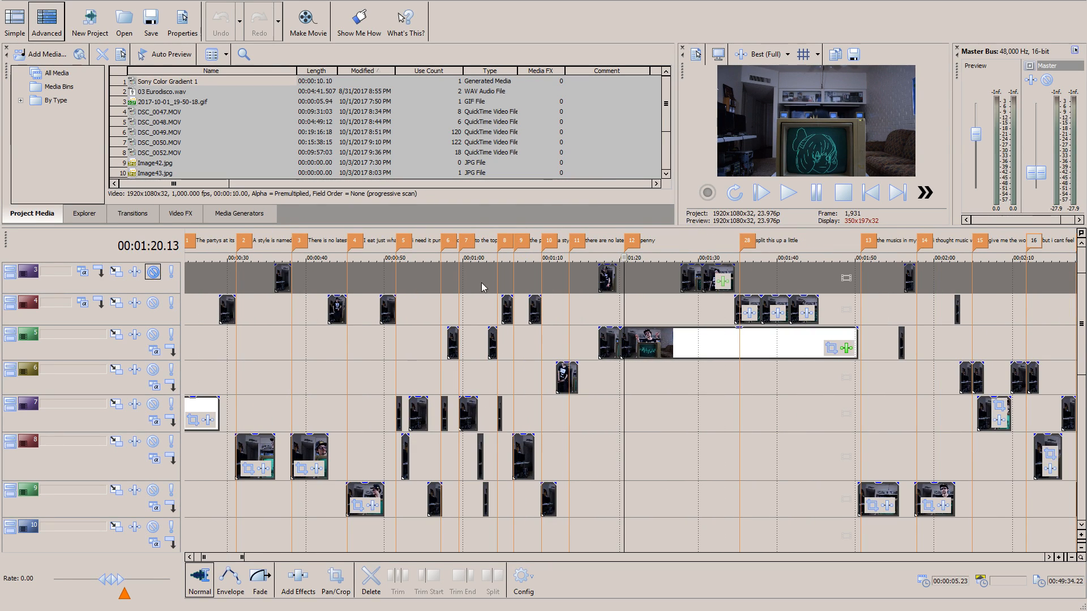
pyautogui.click(414, 258)
pyautogui.scroll(4, 529, 382)
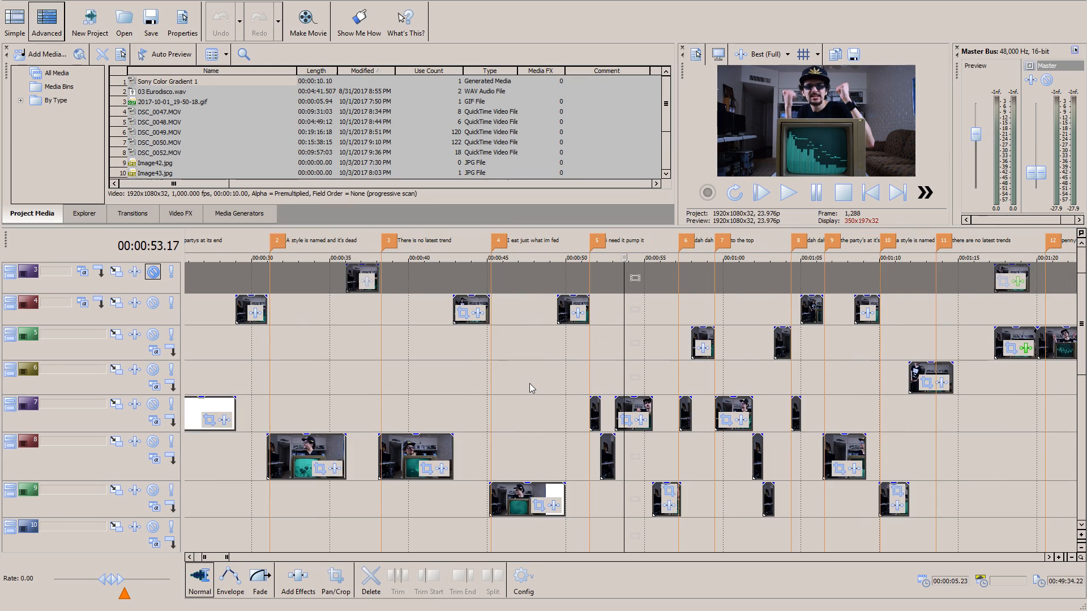
pyautogui.click(396, 259)
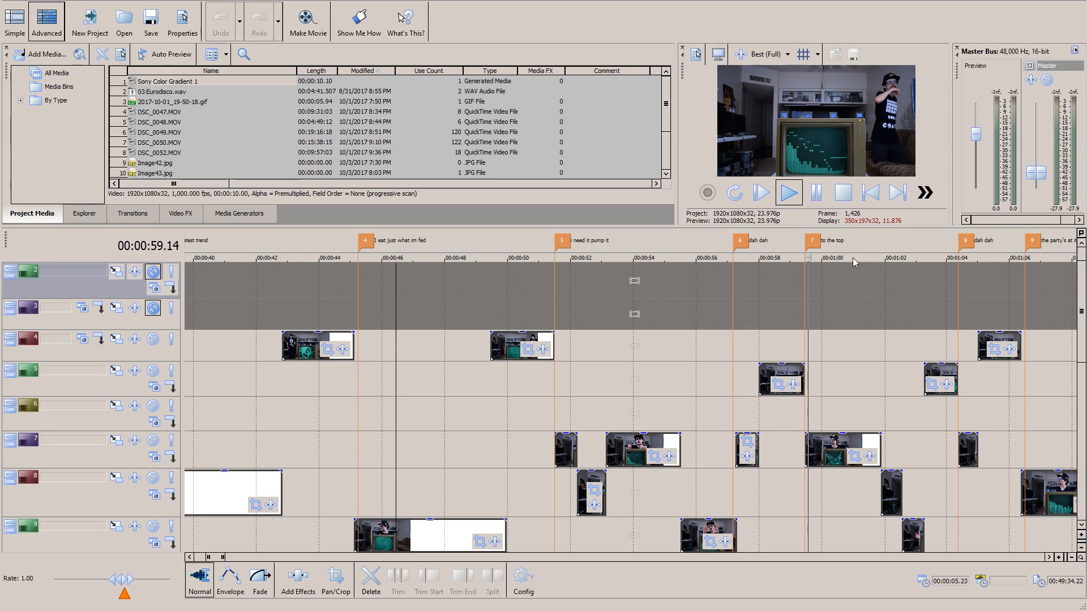
pyautogui.click(817, 199)
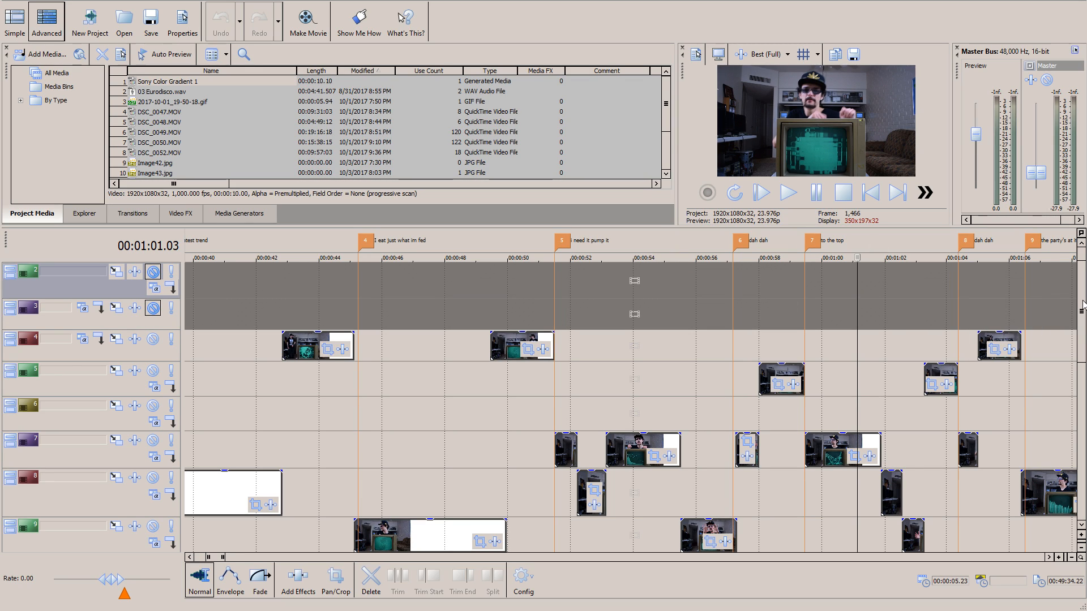
# Step: Mute the MAIN MONITOR track and play the edit from 00:00:48.05 without it
pyautogui.moveTo(1083, 306); pyautogui.dragTo(1082, 290)
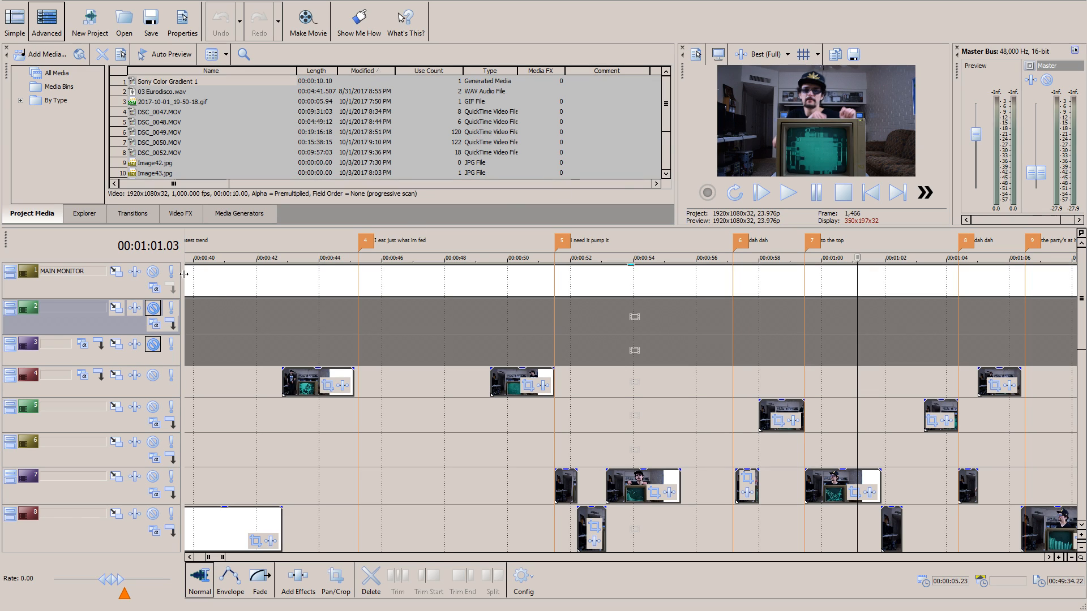
pyautogui.click(157, 275)
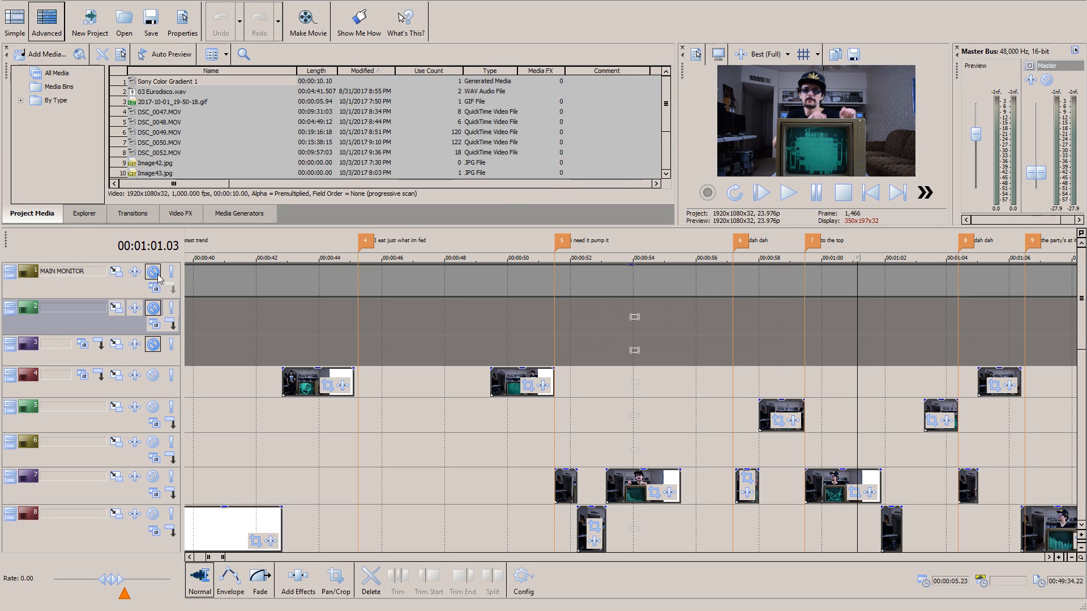
pyautogui.click(451, 259)
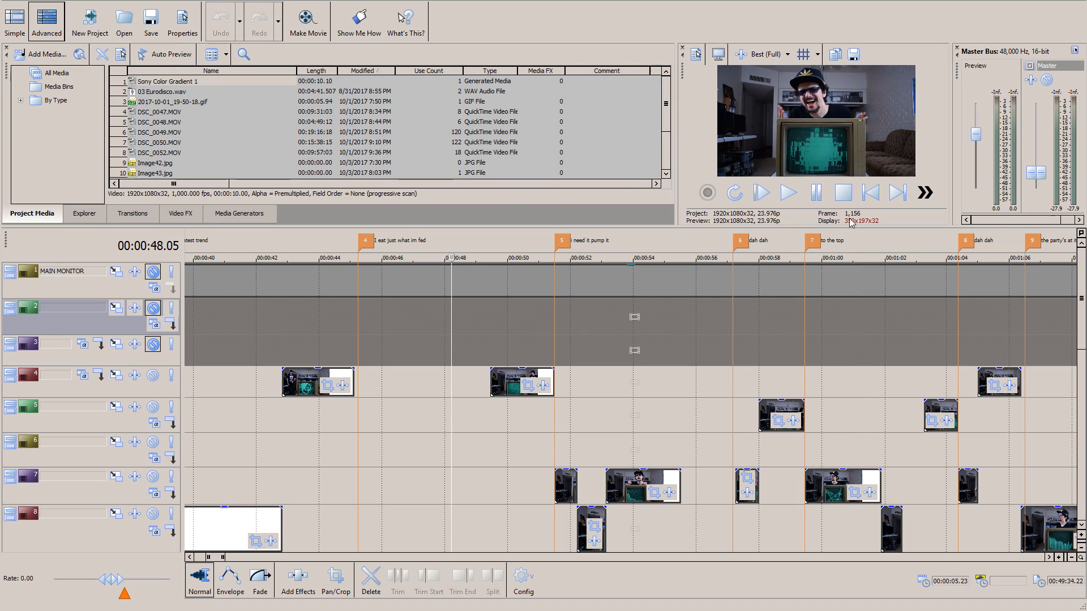
pyautogui.click(788, 193)
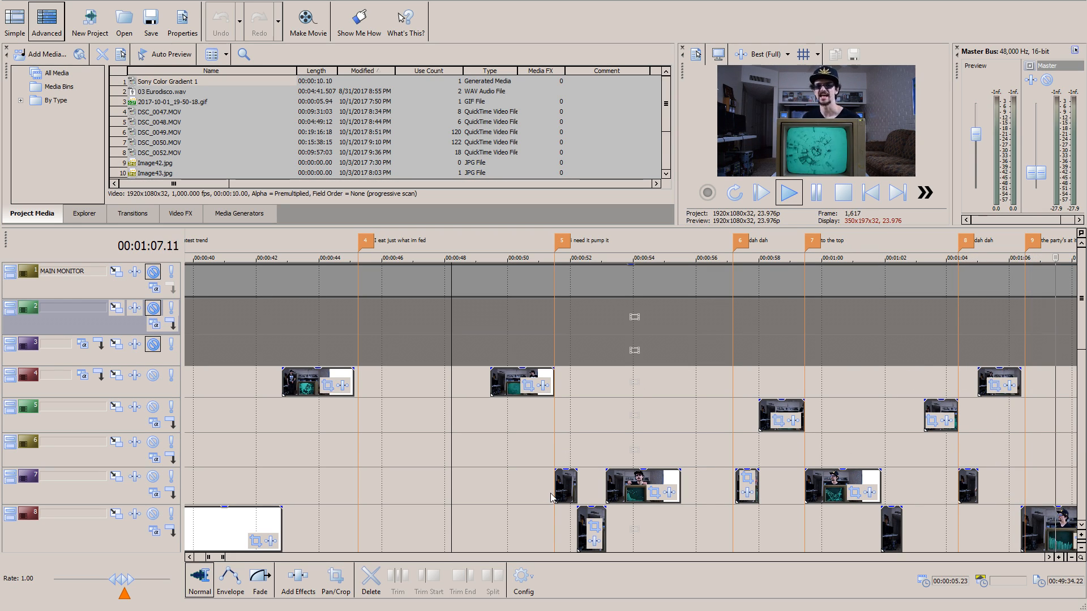
# Step: Replay the section leading into the penny marker, unmute the MAIN MONITOR track and tracks 2 and 3, and pause playback
pyautogui.scroll(-2, 690, 357)
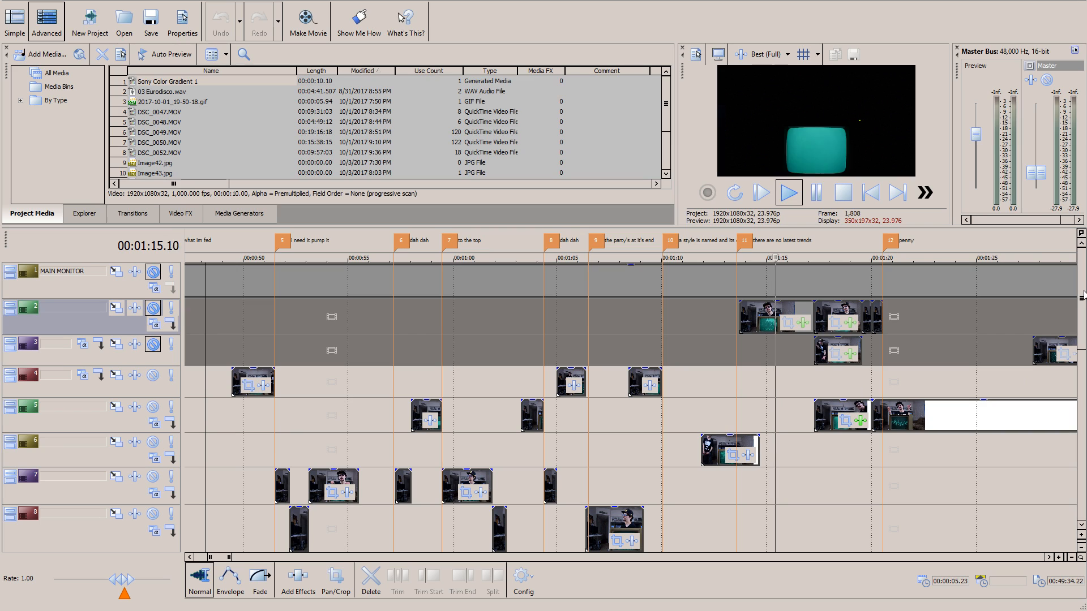
pyautogui.moveTo(1081, 299)
pyautogui.mouseDown()
pyautogui.moveTo(1081, 452)
pyautogui.moveTo(1082, 305)
pyautogui.mouseUp()
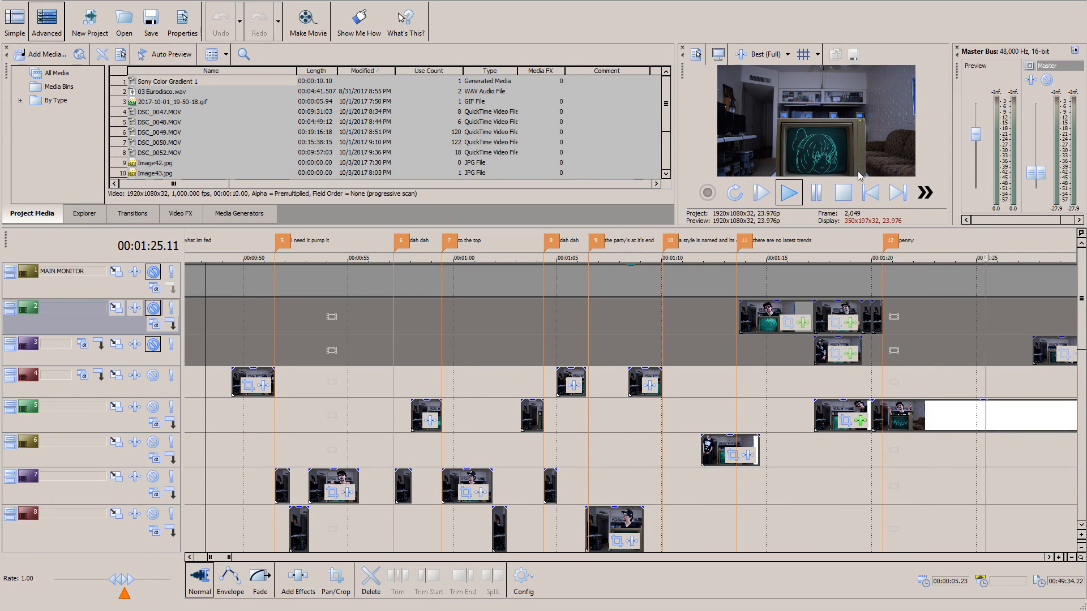
pyautogui.click(726, 283)
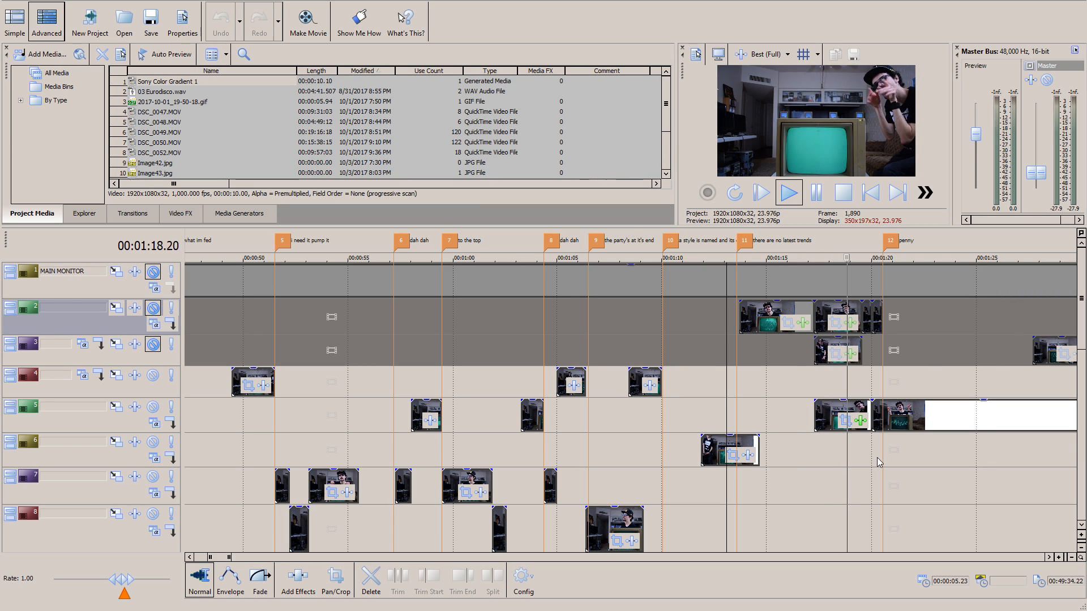
pyautogui.scroll(-1, 852, 456)
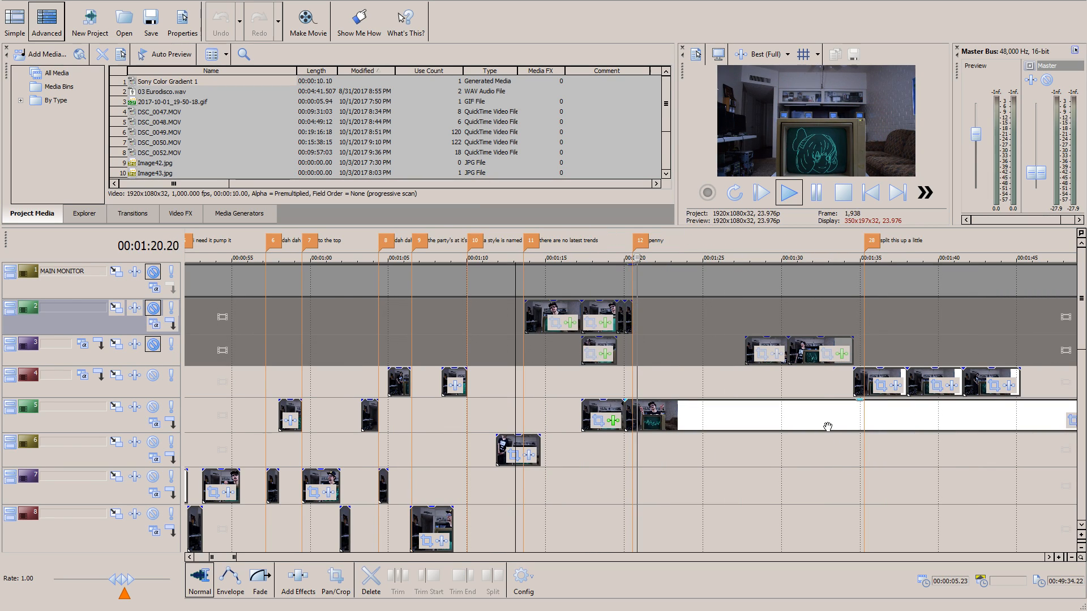
pyautogui.scroll(-1, 804, 418)
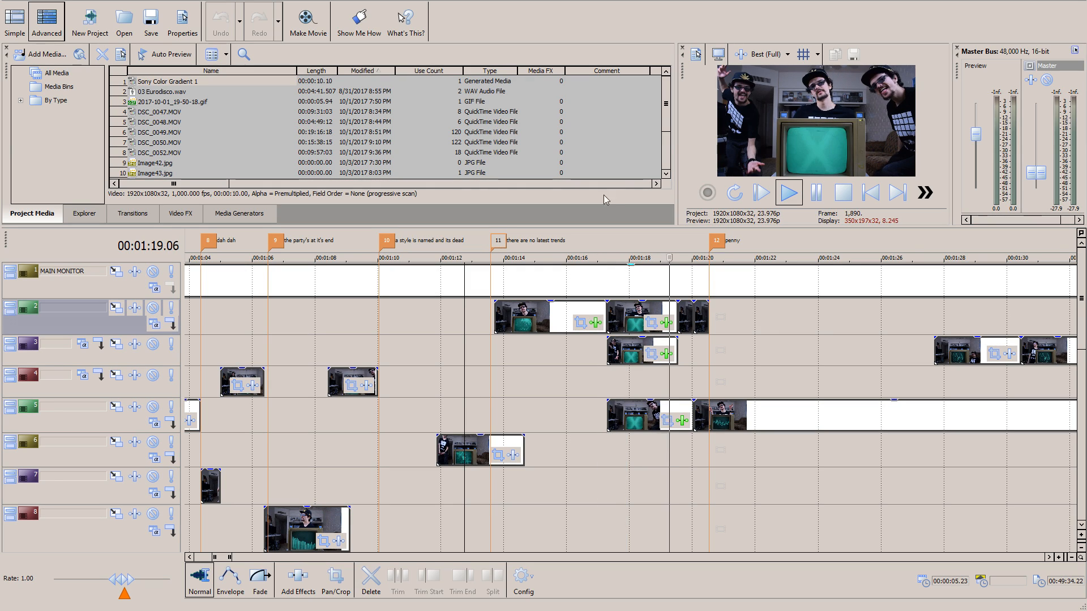
pyautogui.click(815, 193)
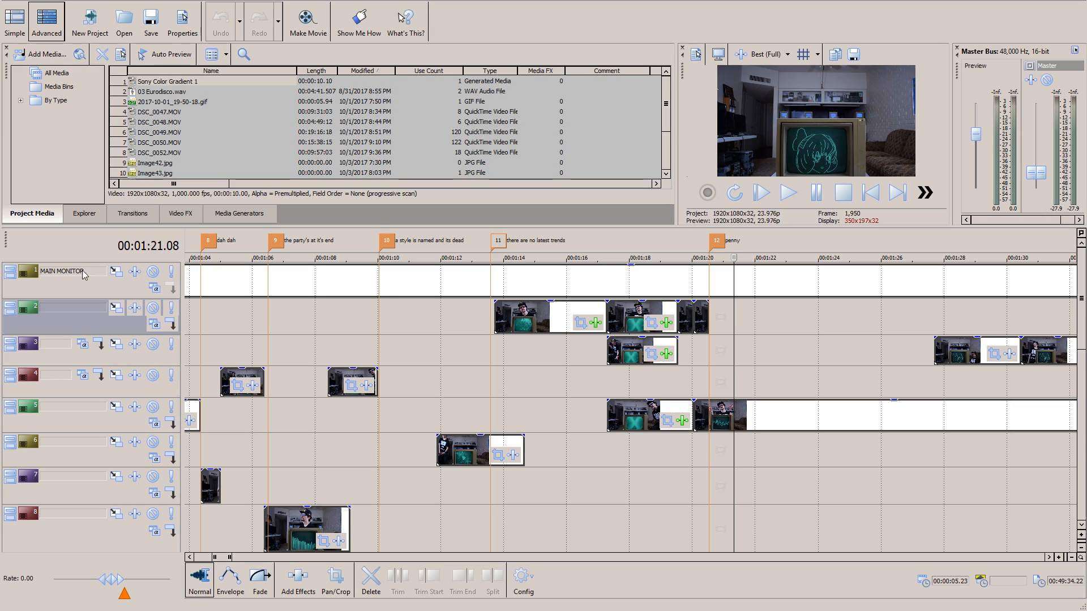
# Step: Mute the MAIN MONITOR track and replay the triple-performer section up to just past the penny marker
pyautogui.click(153, 272)
pyautogui.click(591, 245)
pyautogui.click(788, 193)
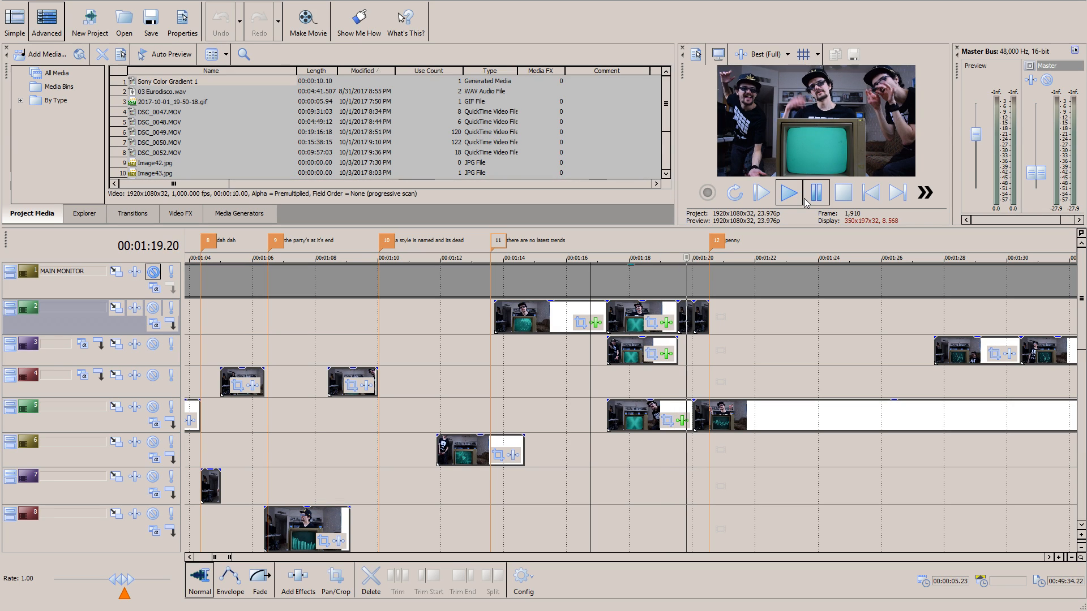
pyautogui.click(815, 196)
# Step: Preview the frame at 00:01:17.07, where the stacked clips on tracks 2, 3 and 5 begin
pyautogui.scroll(4, 740, 356)
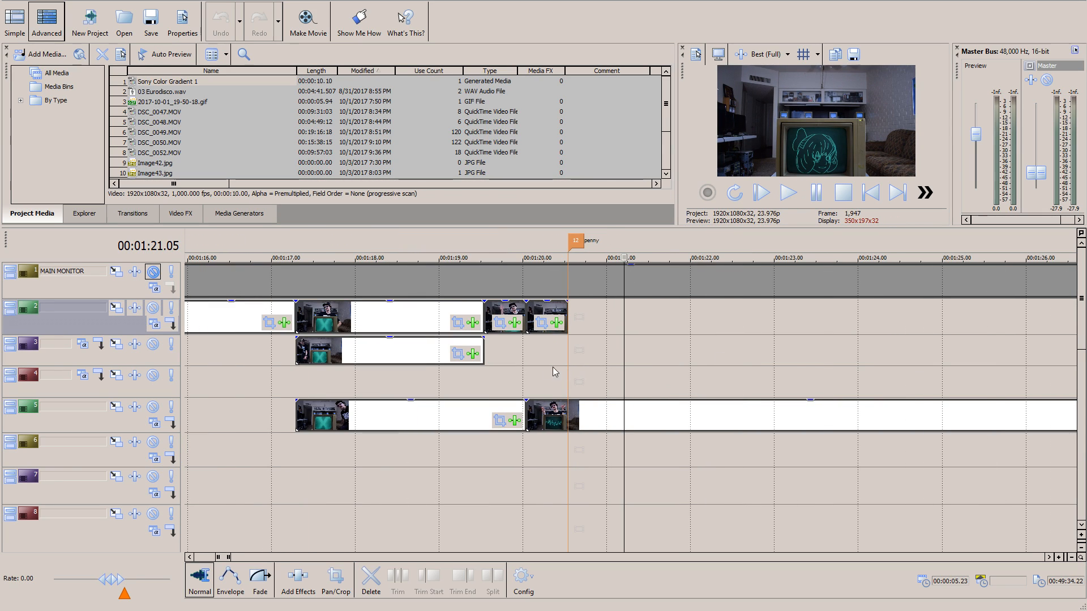
pyautogui.click(302, 242)
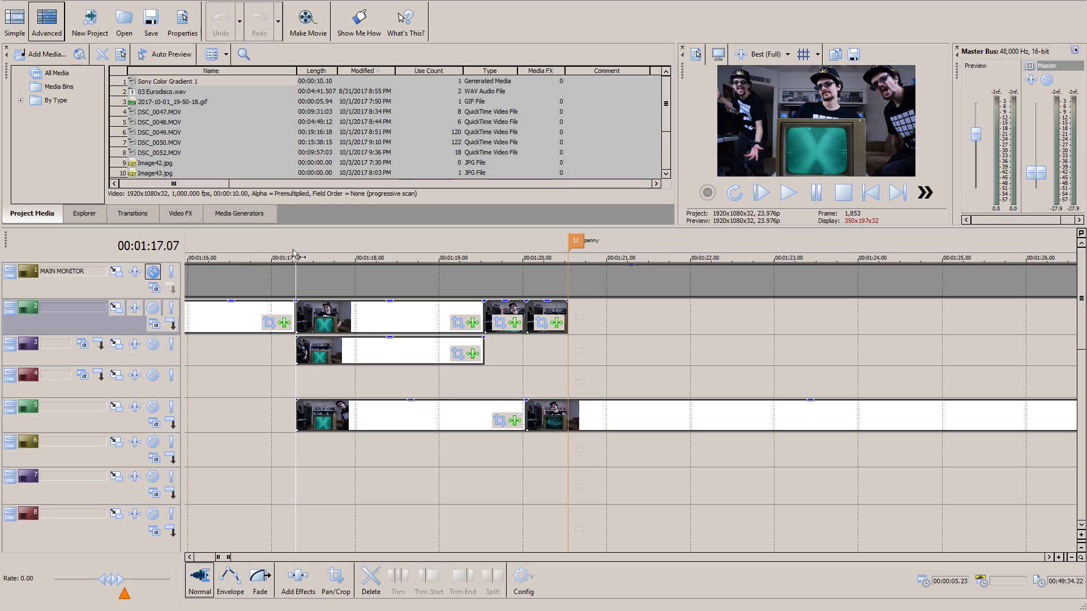
# Step: Select the track 2 clip at 00:01:18.15 and toggle track 2's mute repeatedly to compare the frame with and without its performer
pyautogui.click(406, 312)
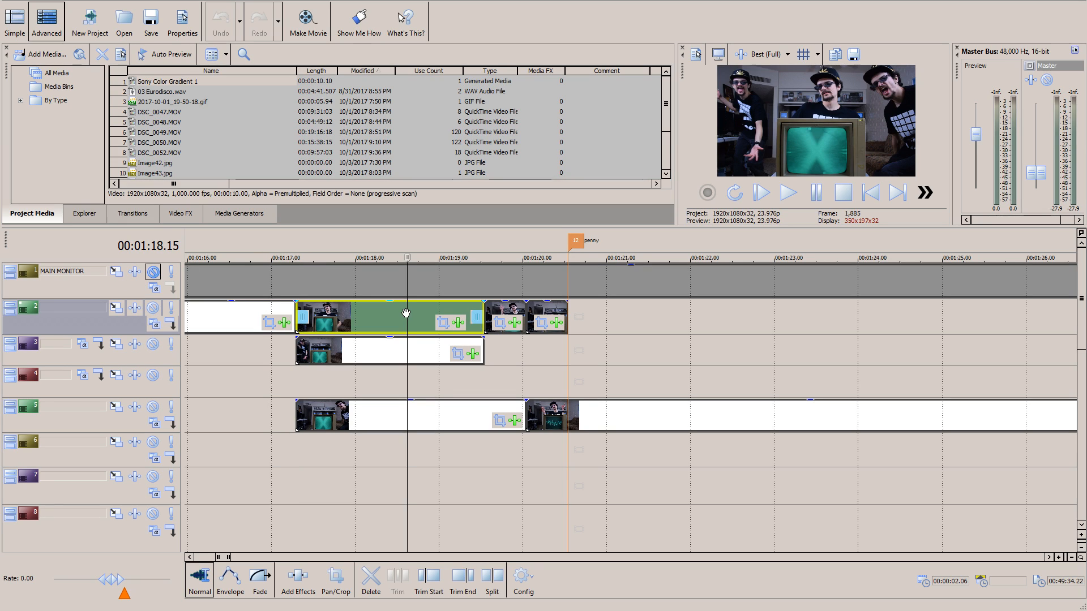
pyautogui.click(154, 310)
pyautogui.click(154, 311)
pyautogui.click(154, 311)
pyautogui.click(155, 311)
pyautogui.click(154, 312)
pyautogui.click(154, 311)
pyautogui.click(154, 310)
pyautogui.click(154, 310)
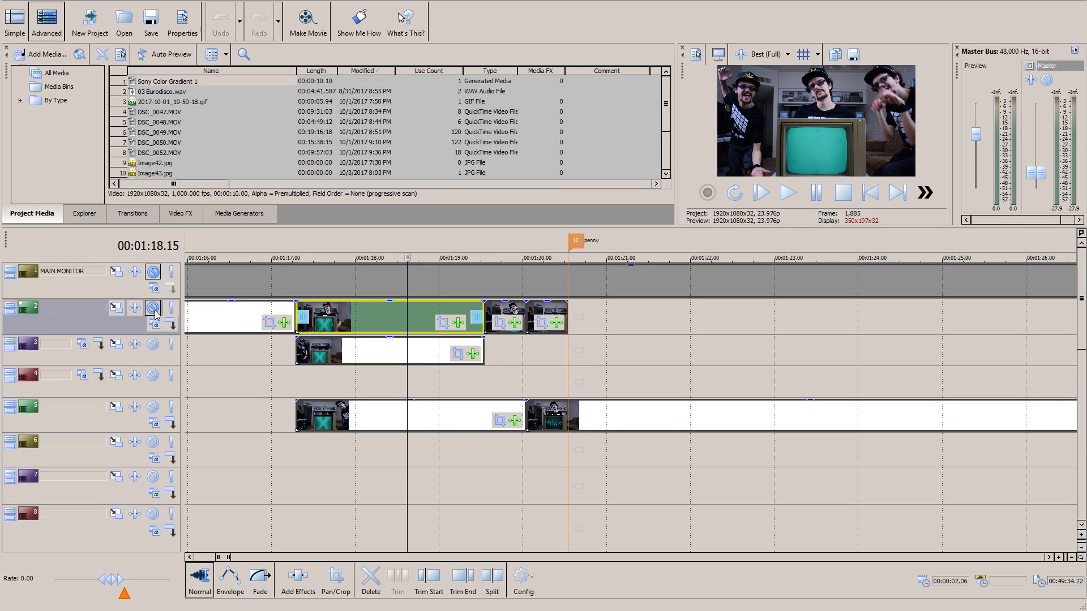
# Step: Toggle the mute on tracks 3 and 5 to compare the frame without each performer, leaving both tracks unmuted
pyautogui.click(148, 348)
pyautogui.click(150, 349)
pyautogui.click(150, 349)
pyautogui.click(150, 349)
pyautogui.click(154, 408)
pyautogui.click(154, 407)
pyautogui.click(154, 407)
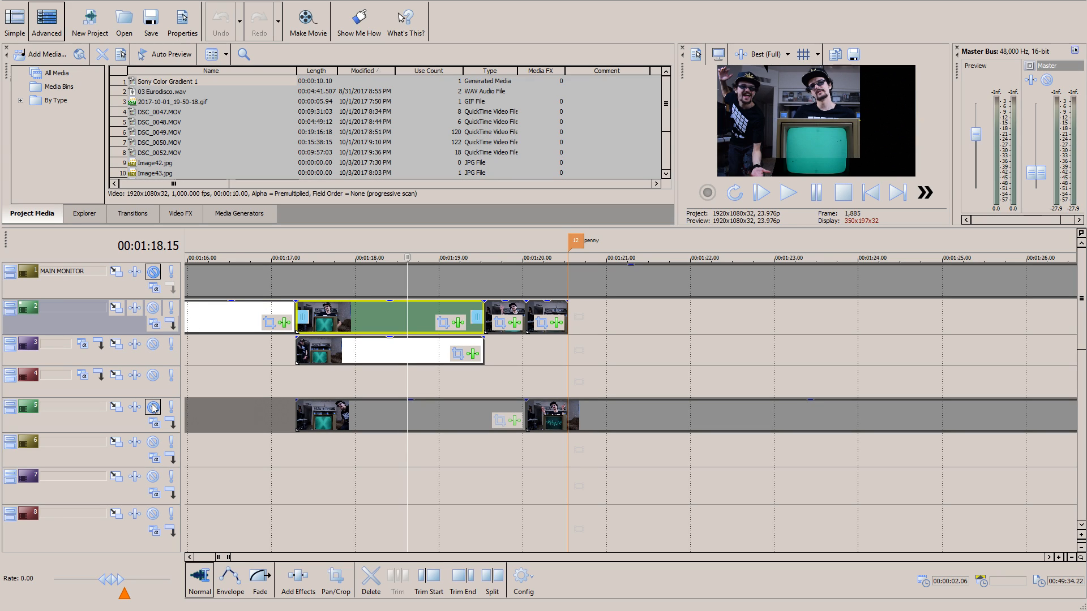
pyautogui.click(154, 408)
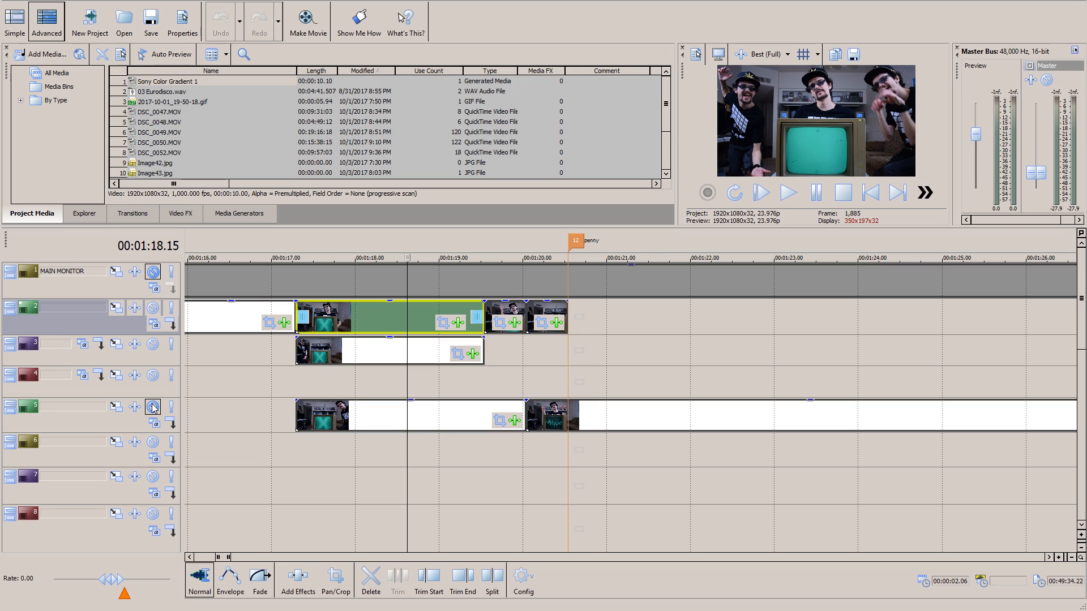
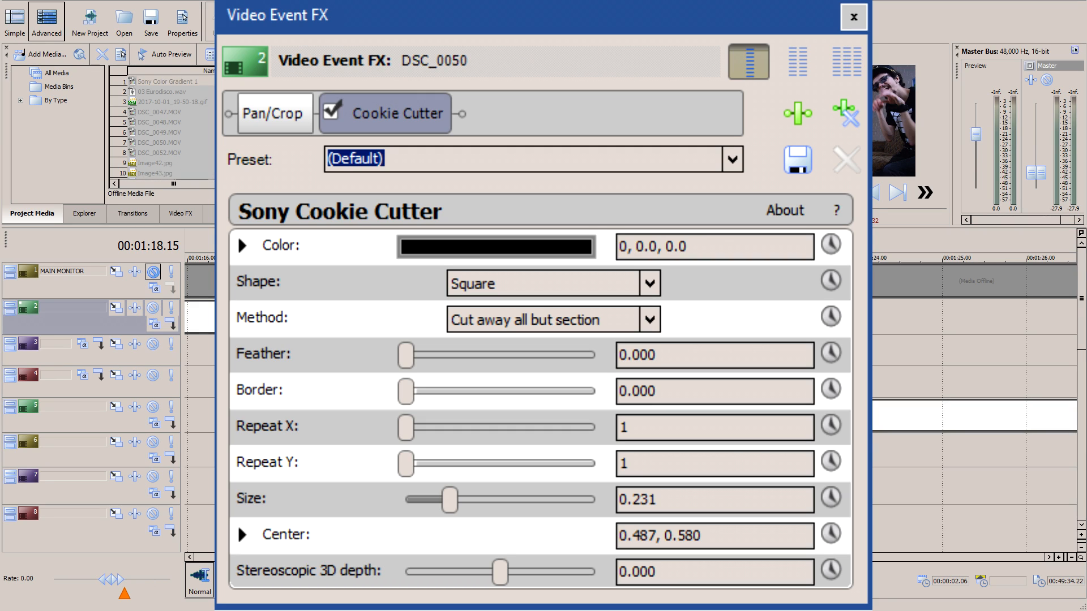
# Step: Show the shape choices of the Cookie Cutter effect on the track 2 clip
pyautogui.click(650, 283)
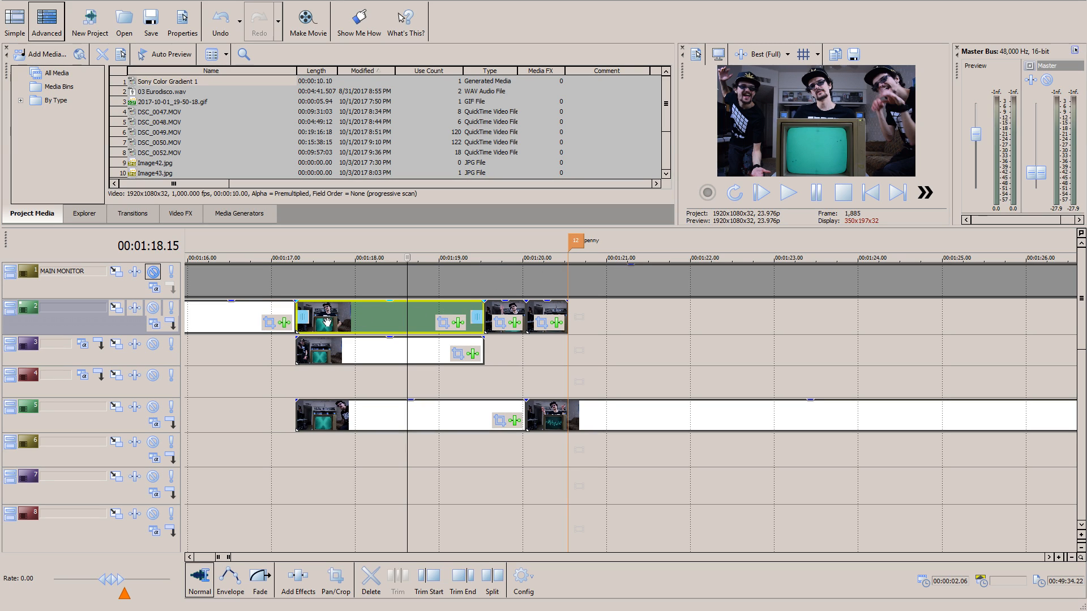
# Step: Solo tracks 2, 3 and 5 one at a time to view each performer's cut-out separately
pyautogui.click(170, 308)
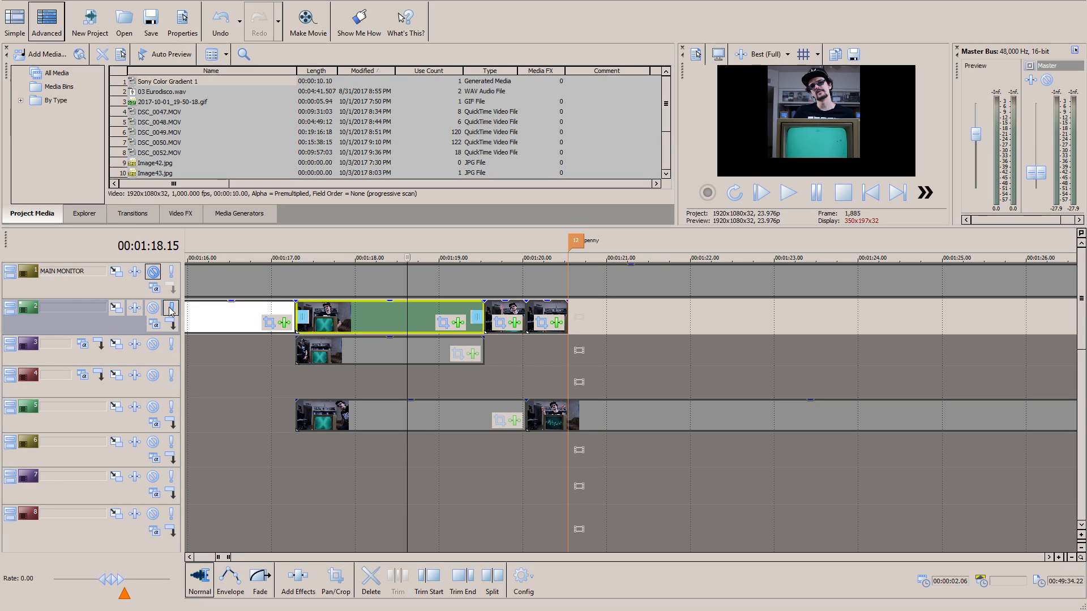
pyautogui.click(170, 308)
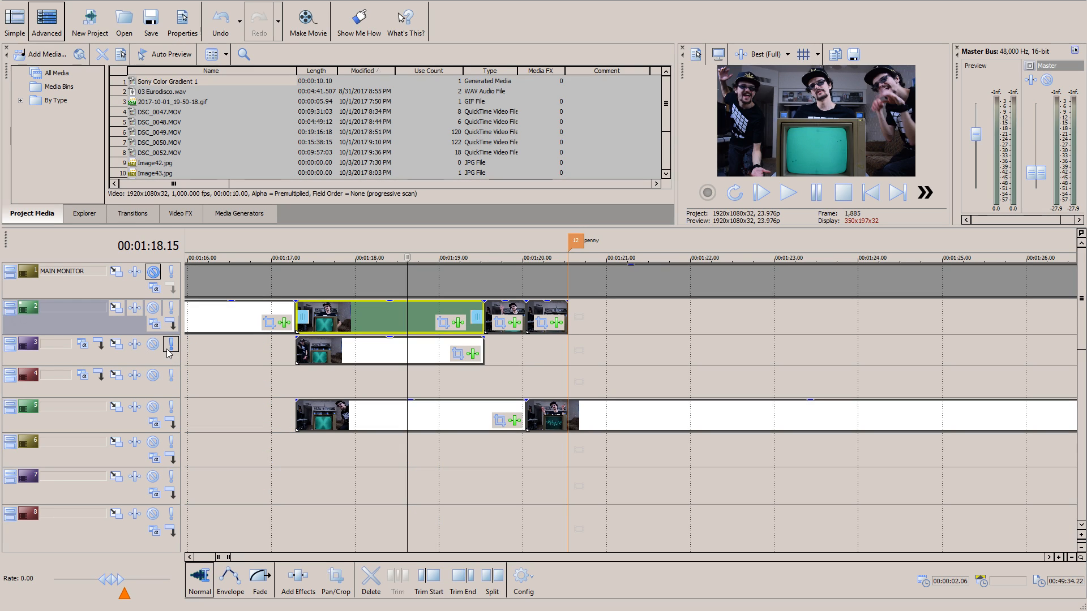
pyautogui.click(168, 348)
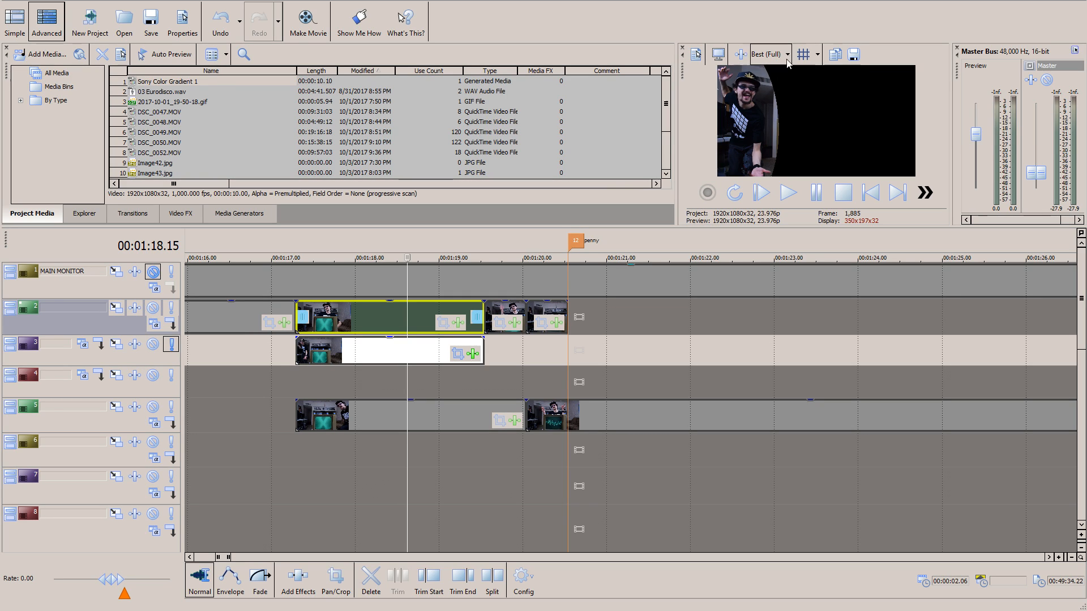
pyautogui.click(171, 346)
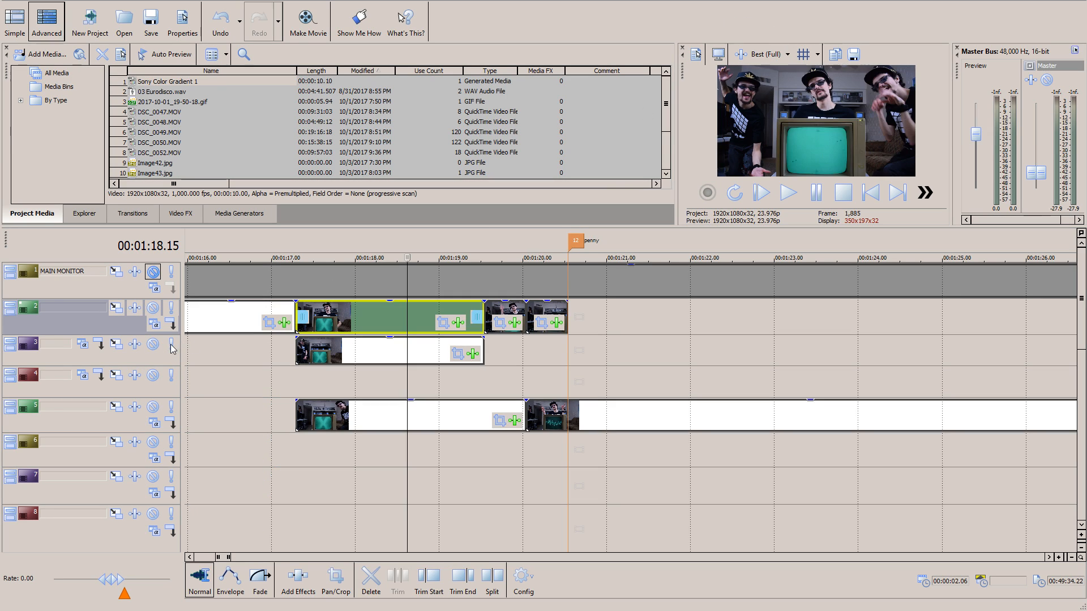
pyautogui.click(172, 408)
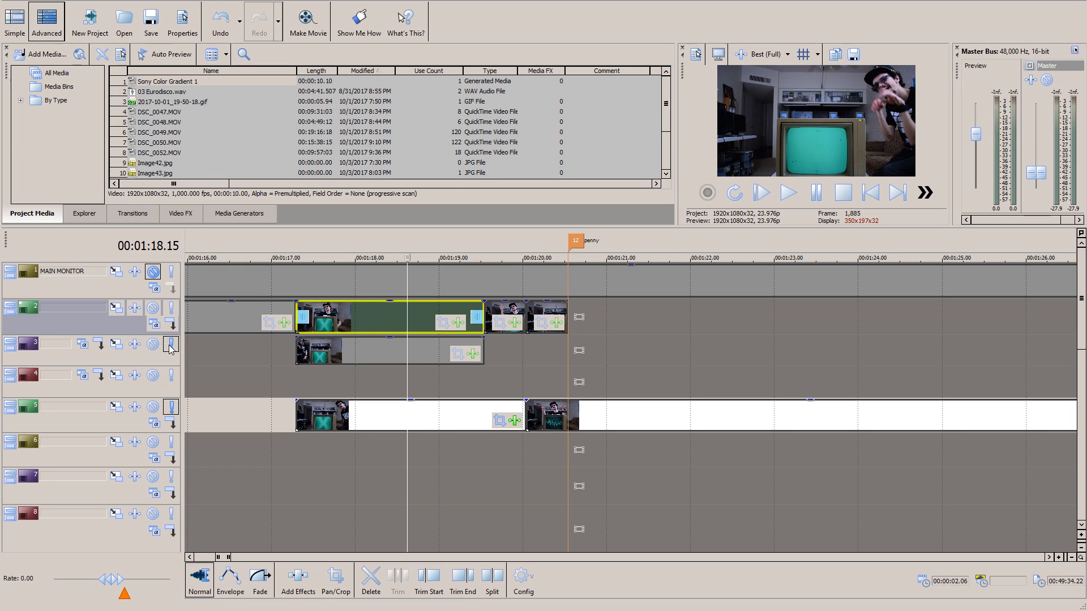
# Step: Toggle the solo on track 2 while track 5 stays soloed to compare the frame with and without the middle performer
pyautogui.click(172, 310)
pyautogui.click(171, 310)
pyautogui.click(172, 310)
pyautogui.click(173, 312)
pyautogui.click(174, 312)
pyautogui.click(174, 312)
pyautogui.click(174, 312)
pyautogui.click(174, 311)
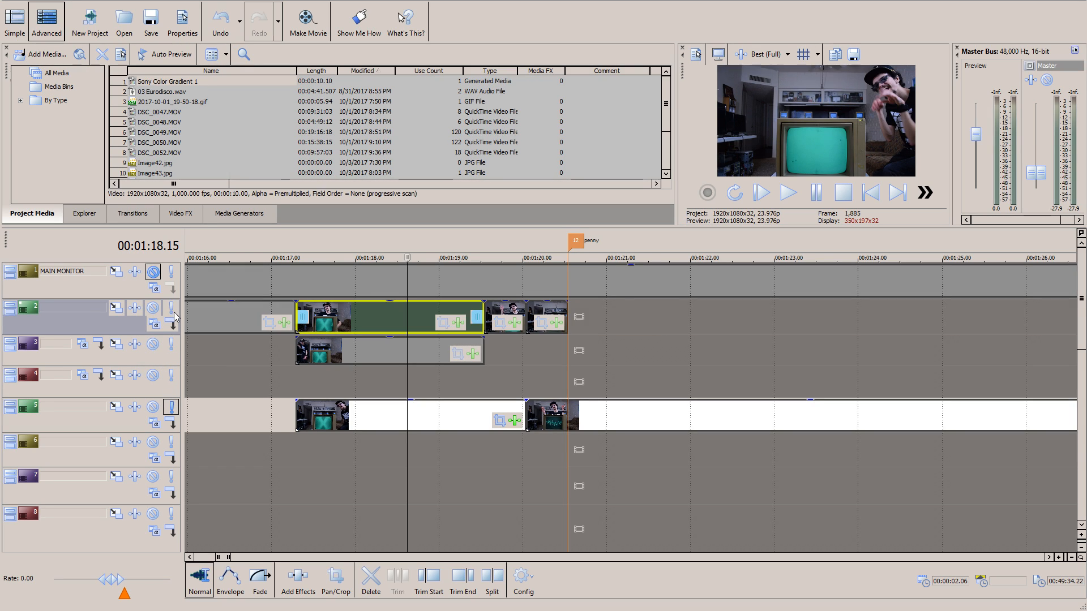
pyautogui.click(174, 312)
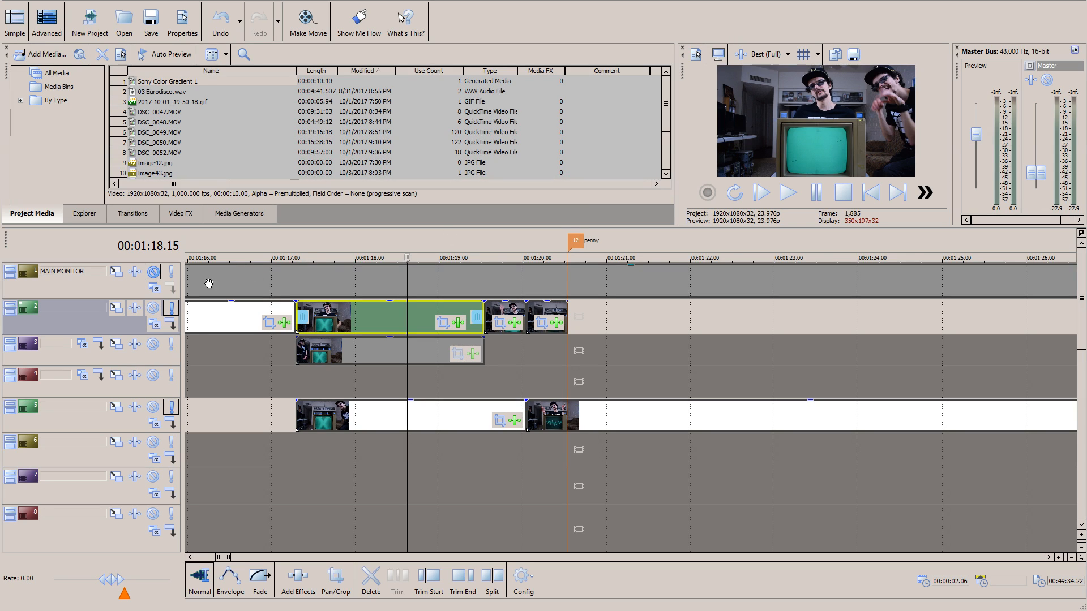
pyautogui.click(173, 311)
pyautogui.click(173, 310)
pyautogui.click(174, 310)
pyautogui.click(174, 310)
pyautogui.click(174, 310)
pyautogui.click(174, 310)
pyautogui.click(173, 310)
# Step: Unmute the MAIN MONITOR track and solo it together with tracks 2, 3 and 5
pyautogui.scroll(-10, 587, 283)
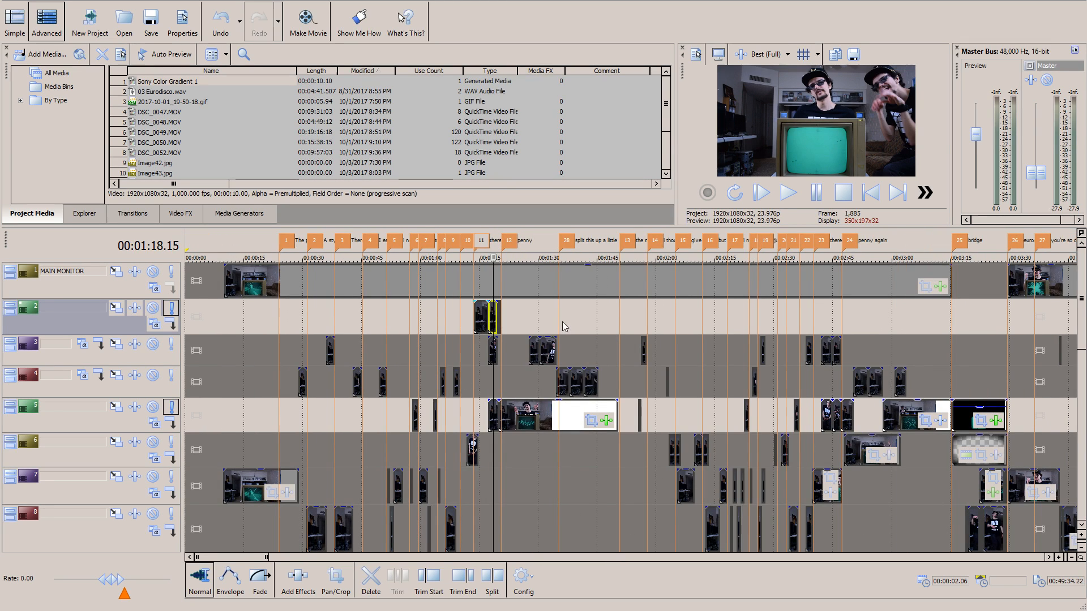
pyautogui.scroll(1, 339, 300)
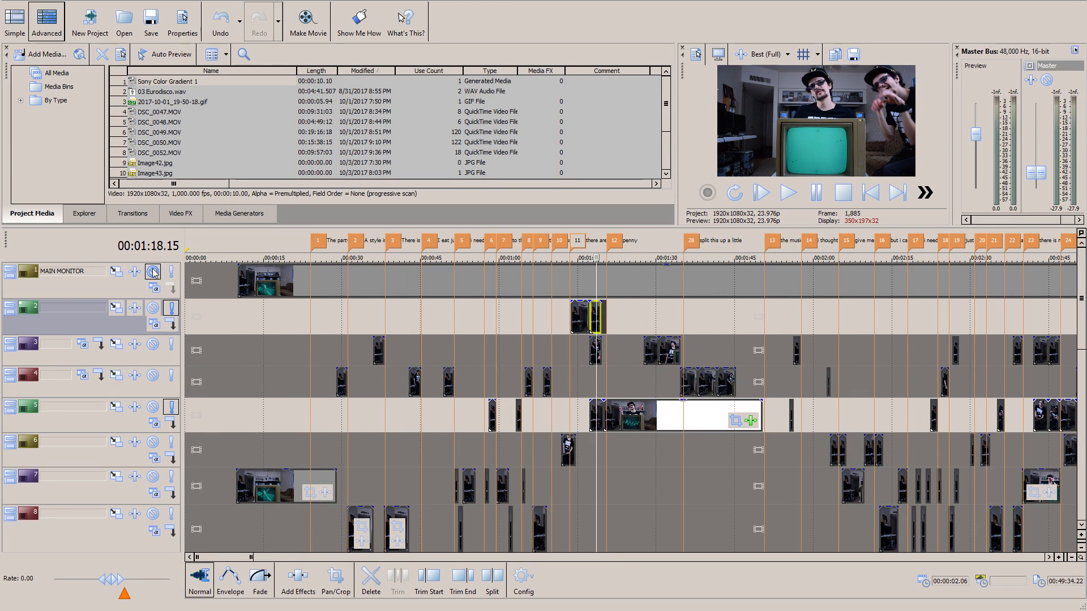
pyautogui.press('Up')
pyautogui.press('Up')
pyautogui.press('Up')
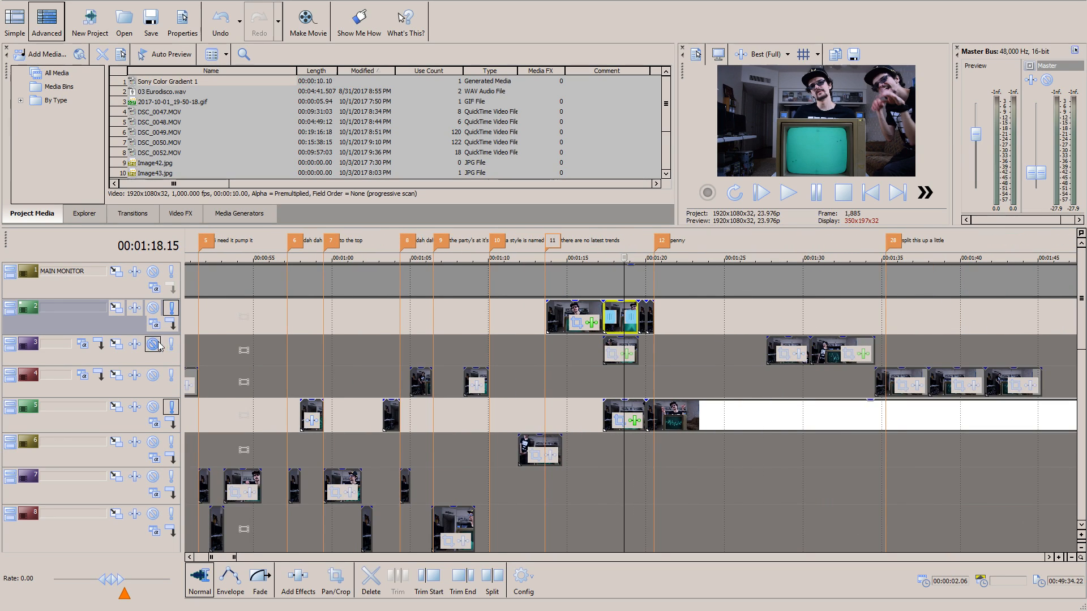
pyautogui.click(172, 307)
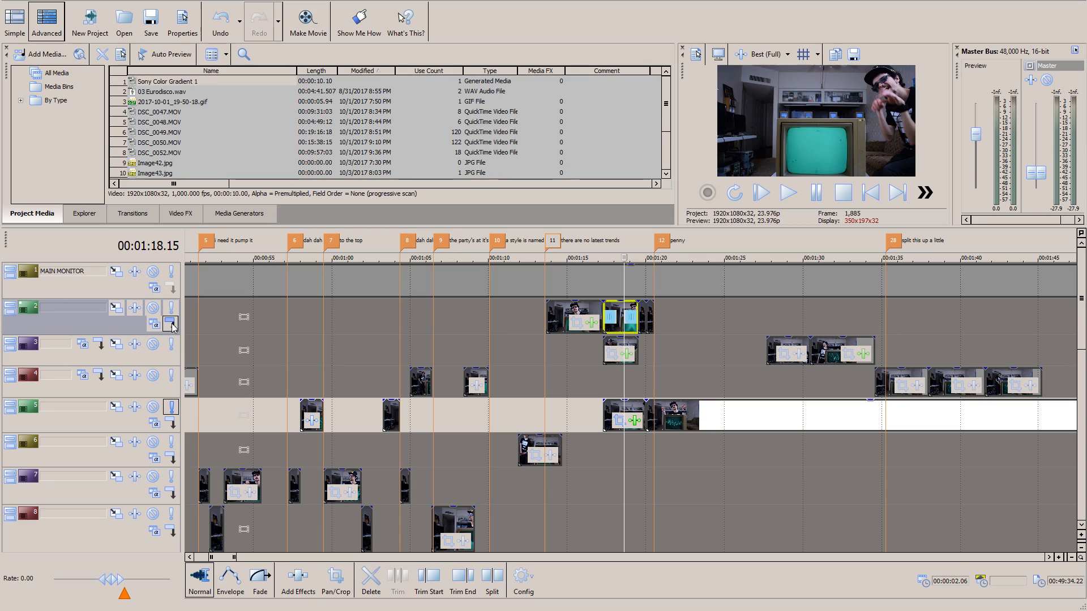
pyautogui.click(170, 346)
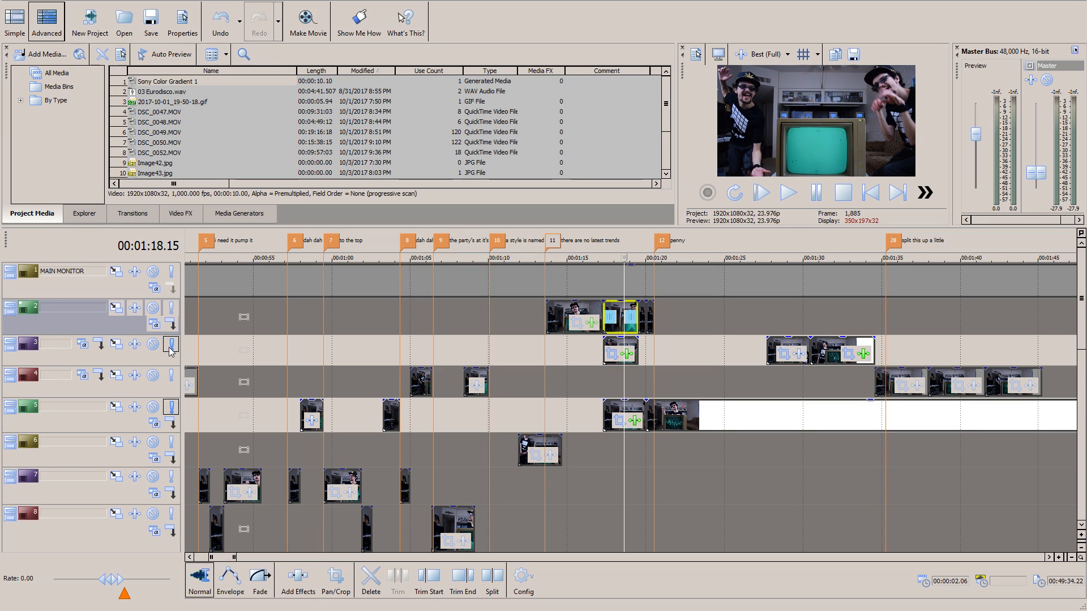
pyautogui.click(169, 307)
pyautogui.click(172, 274)
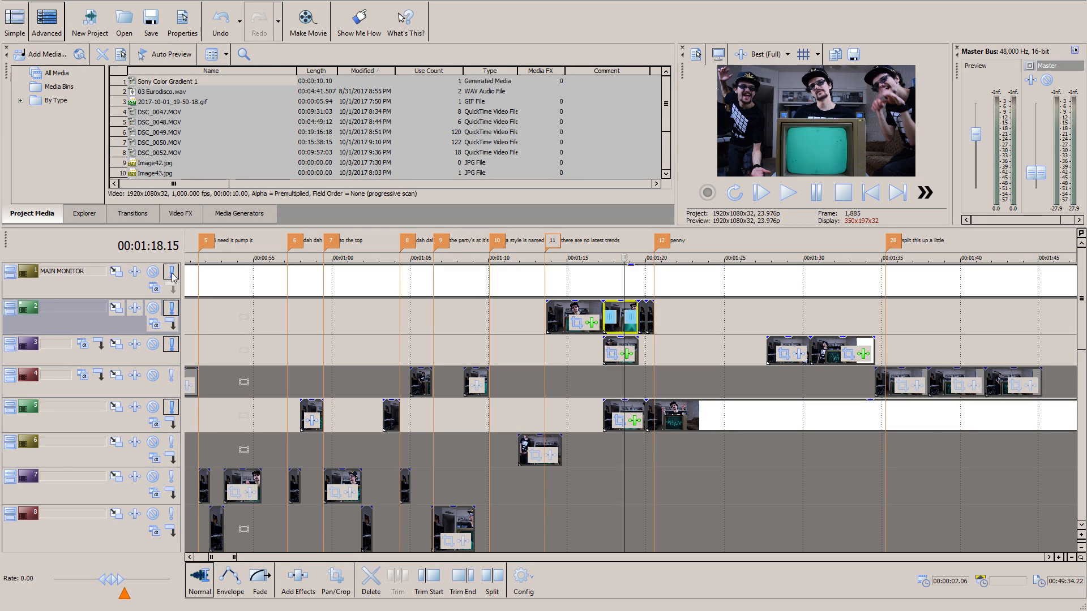
# Step: Turn off the solo on the MAIN MONITOR track and tracks 2, 3 and 5
pyautogui.scroll(5, 525, 307)
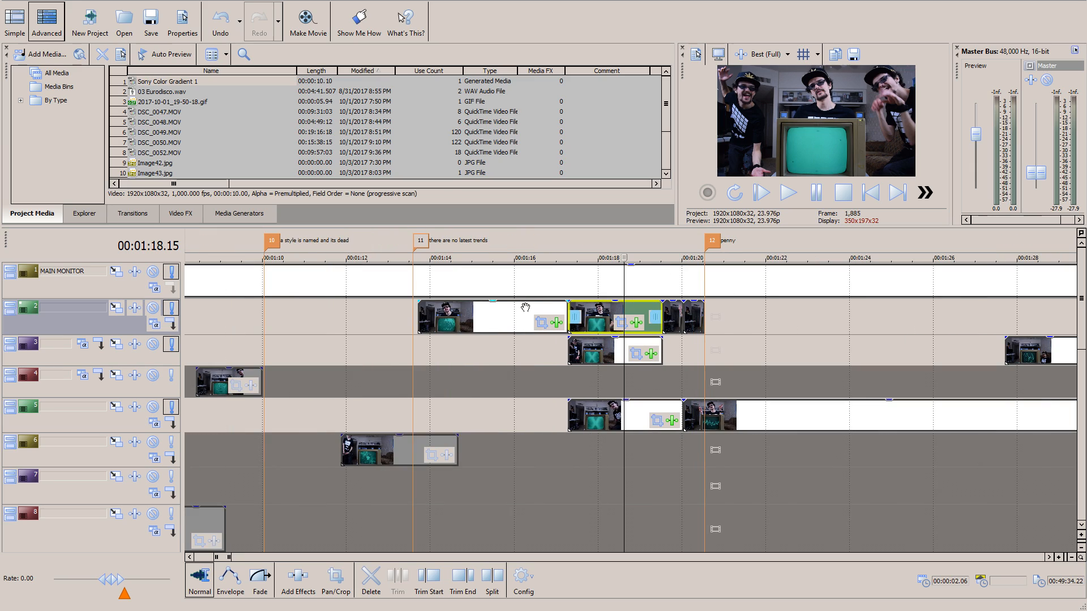
pyautogui.click(172, 273)
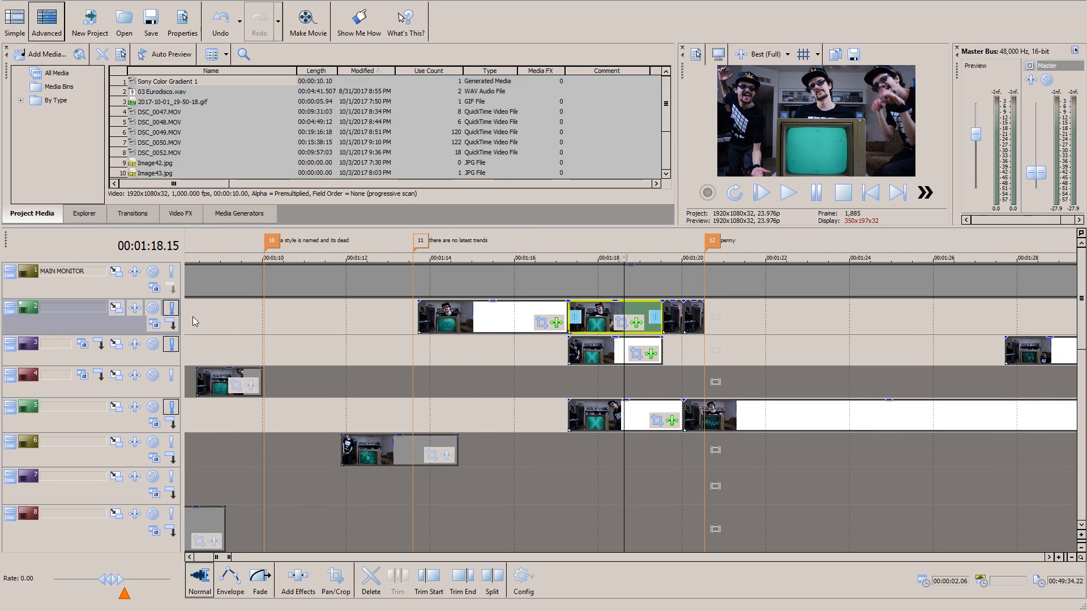
pyautogui.click(172, 308)
pyautogui.click(172, 344)
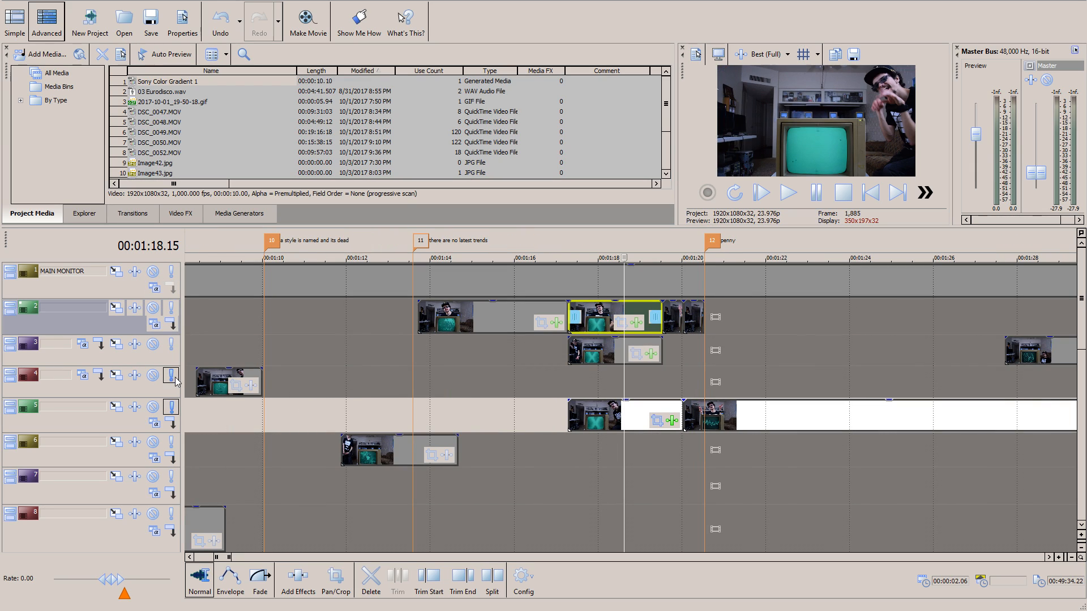
pyautogui.click(172, 375)
pyautogui.click(172, 375)
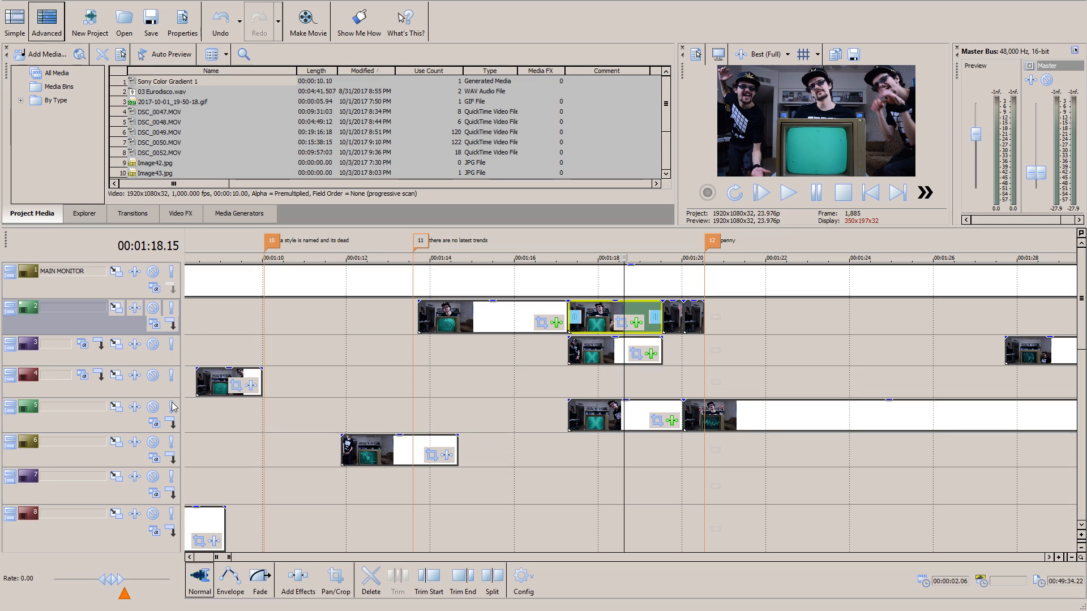
# Step: Toggle the MAIN MONITOR track's mute to compare the frame at 00:01:18.15, leaving the track unmuted
pyautogui.scroll(3, 605, 394)
pyautogui.scroll(-1, 604, 392)
pyautogui.click(153, 272)
pyautogui.click(154, 272)
pyautogui.click(154, 272)
pyautogui.click(153, 271)
pyautogui.click(153, 271)
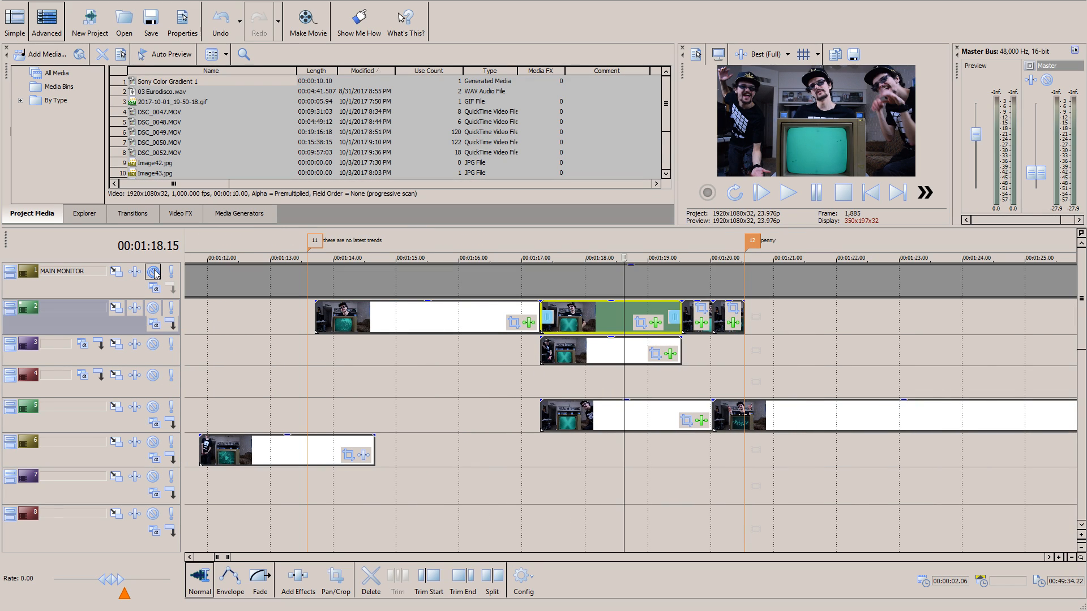
pyautogui.click(154, 271)
pyautogui.click(153, 272)
pyautogui.click(154, 272)
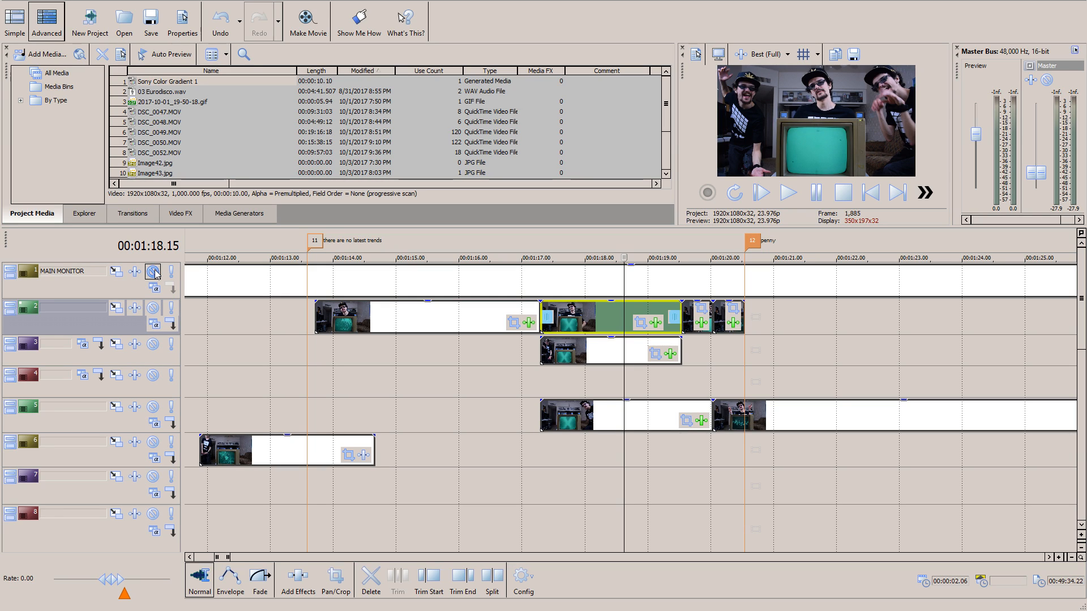
# Step: Briefly solo tracks 2 and 4, turning each solo off again
pyautogui.click(173, 311)
pyautogui.click(173, 311)
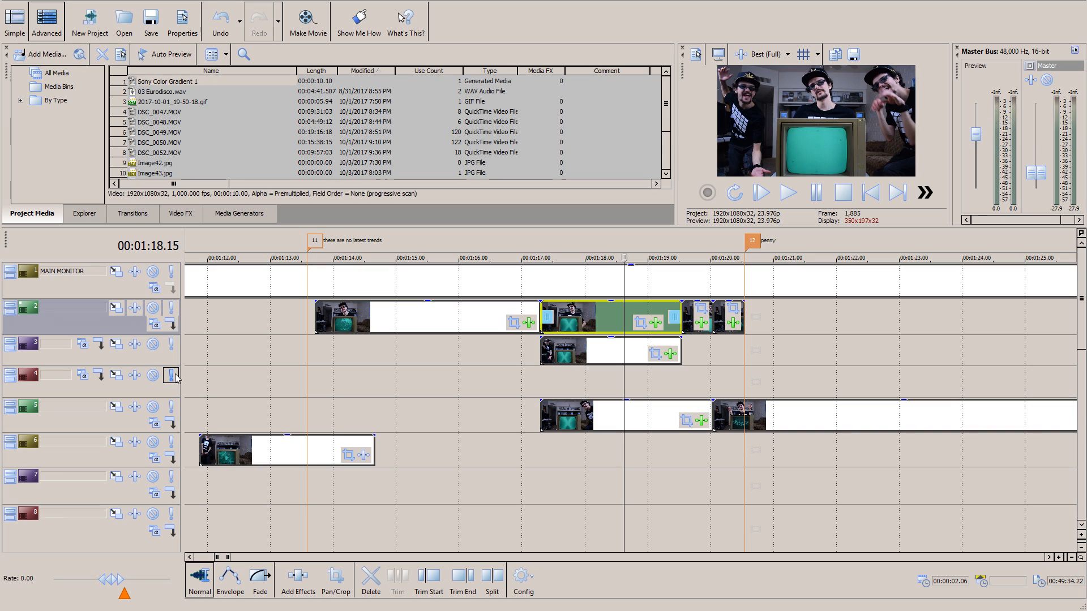
pyautogui.click(172, 375)
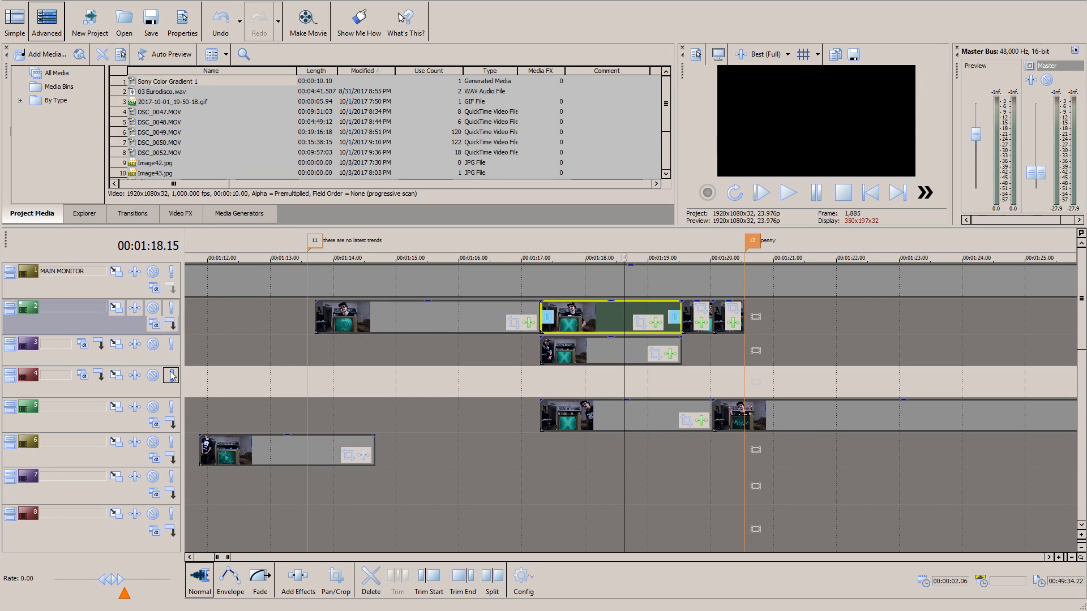
pyautogui.click(172, 376)
# Step: Build up the triple-performer frame by soloing tracks 5, 3 and 2 in turn, and clear all three solos
pyautogui.click(171, 407)
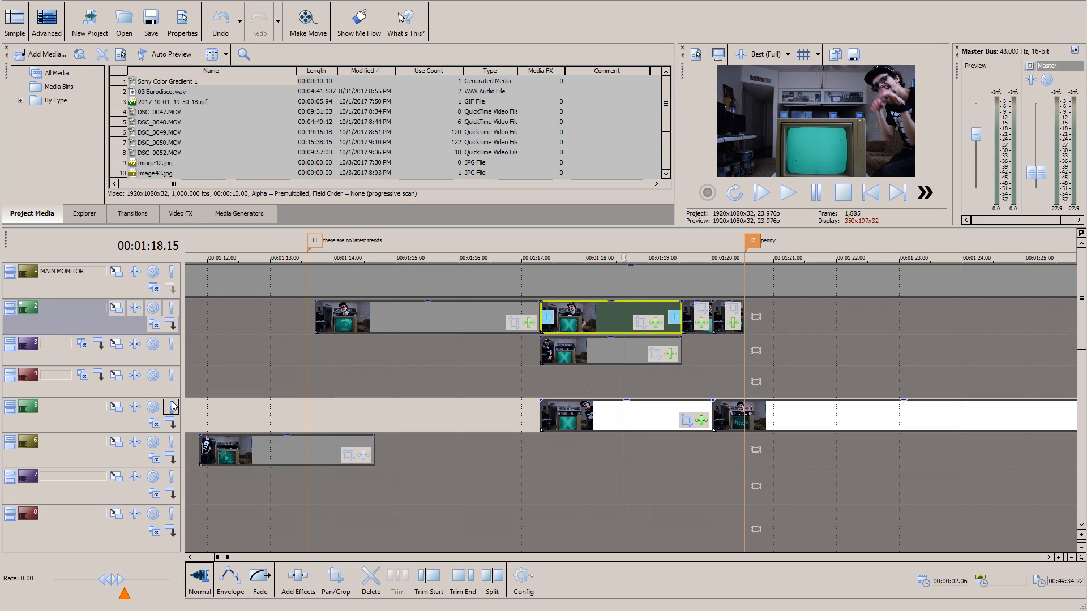
pyautogui.click(171, 345)
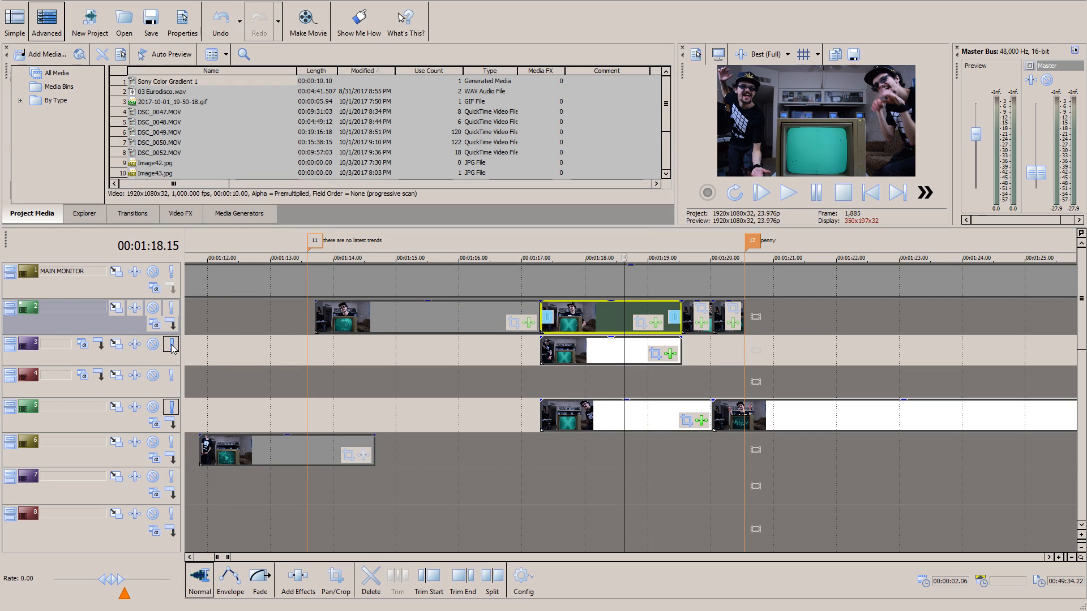
pyautogui.click(171, 309)
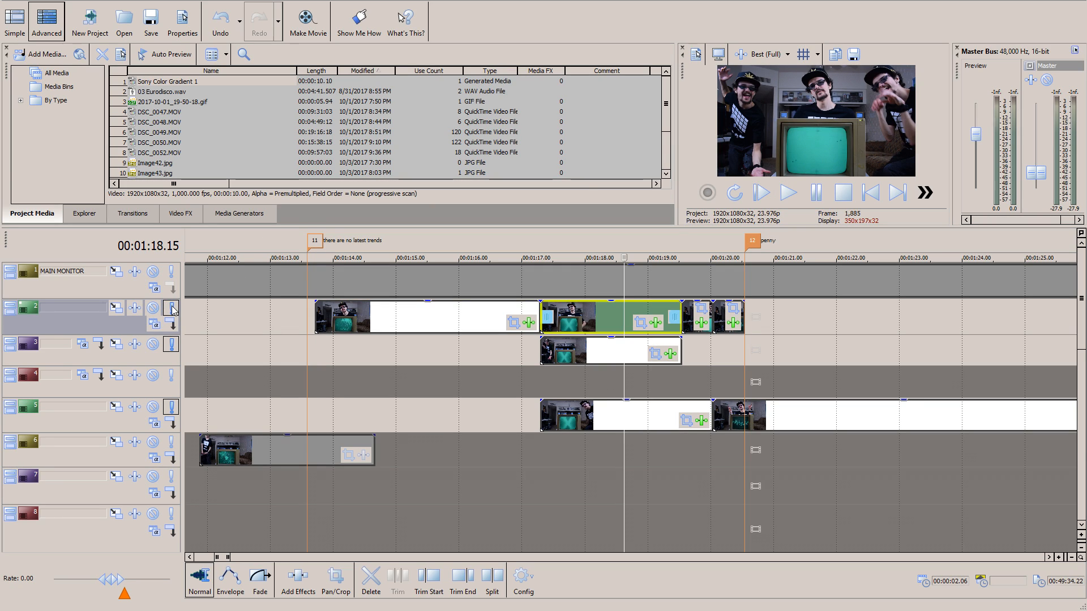
pyautogui.click(172, 309)
pyautogui.click(172, 344)
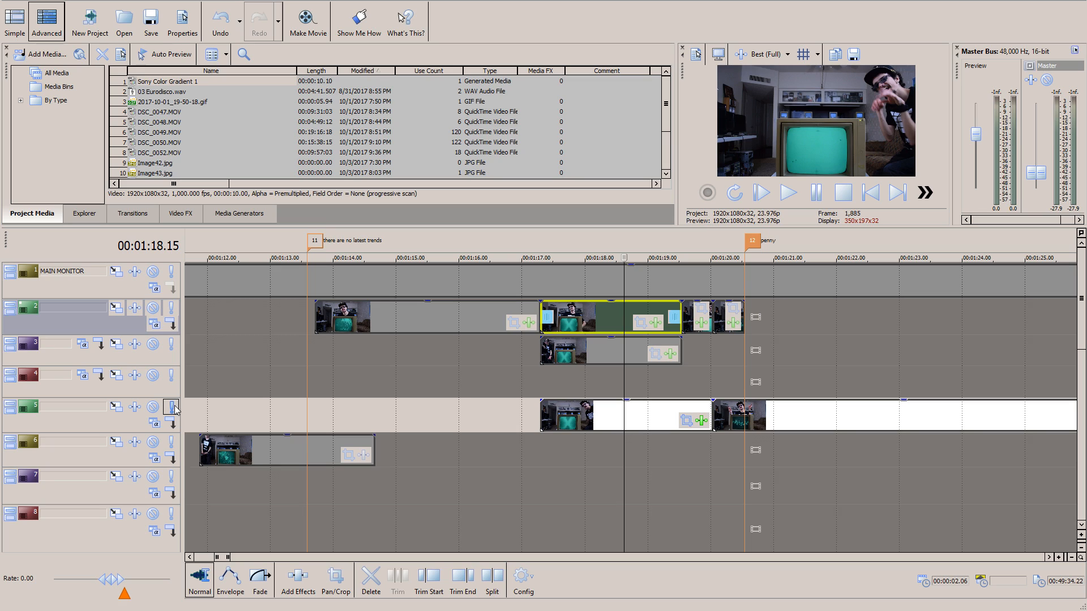
pyautogui.click(172, 407)
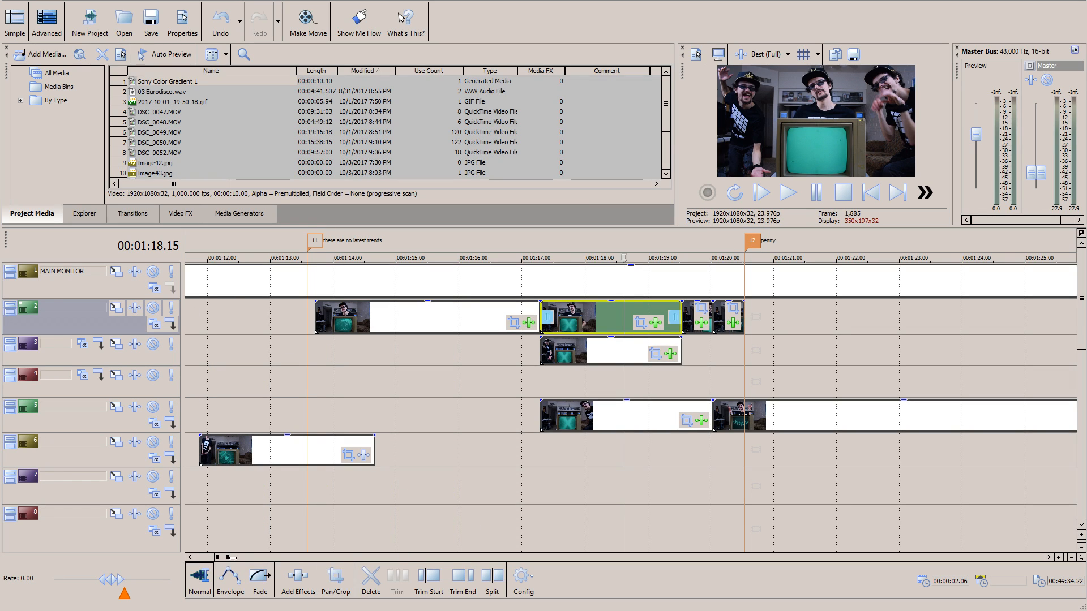
# Step: Preview the section before the "split this up a little" marker at 00:01:32.07, 00:01:27.10 and 00:01:32.05
pyautogui.scroll(-6, 577, 449)
pyautogui.click(779, 257)
pyautogui.click(839, 258)
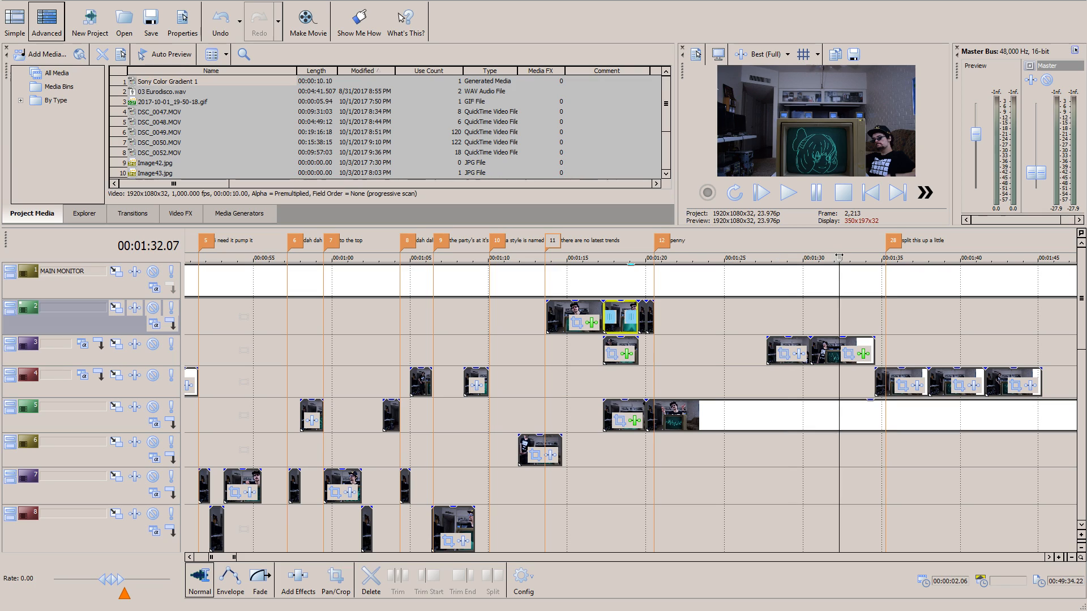
pyautogui.click(762, 258)
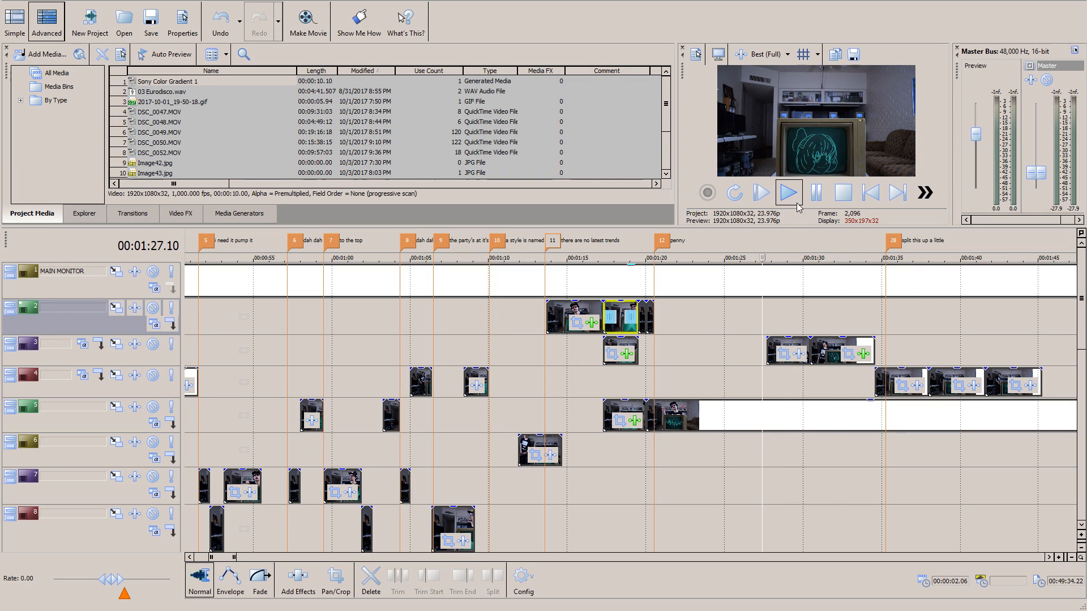
pyautogui.click(838, 257)
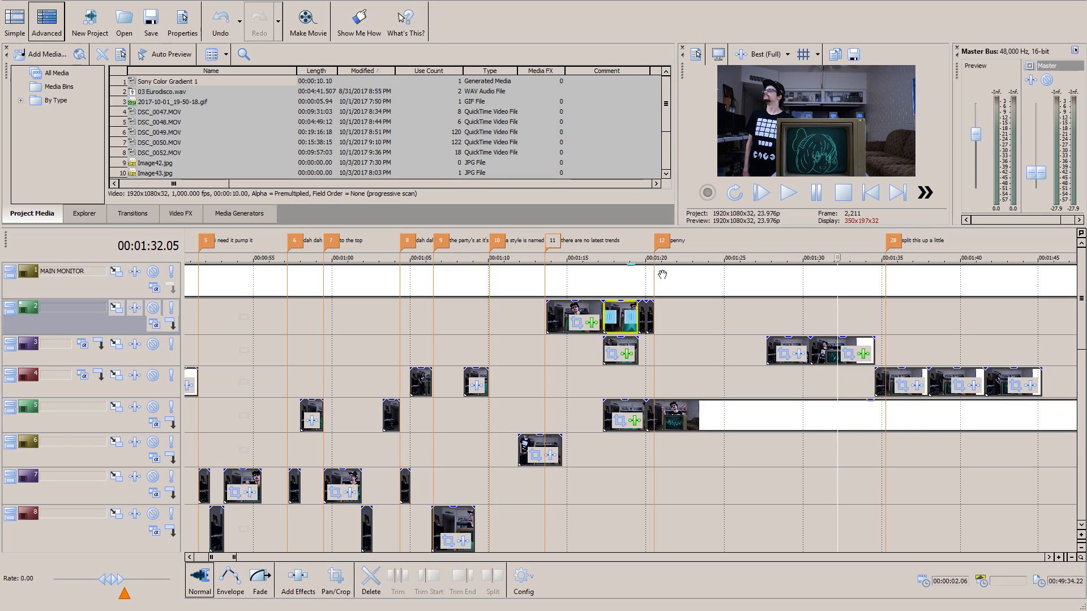
# Step: Mute the MAIN MONITOR track, preview the frames around the "split this up a little" marker without the overlay, and unmute it
pyautogui.scroll(-4, 749, 276)
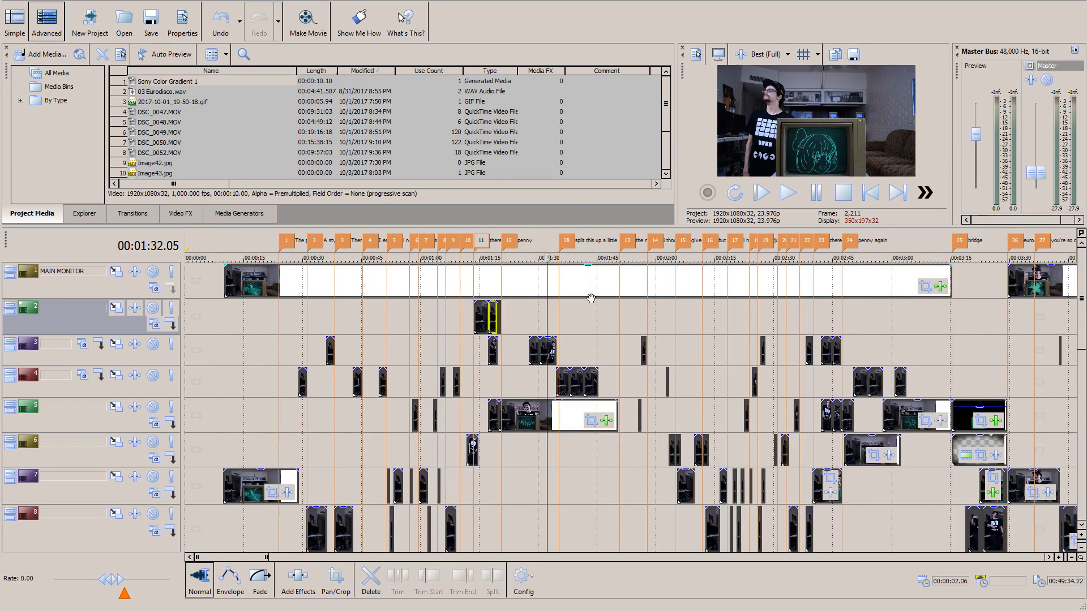
pyautogui.scroll(4, 439, 273)
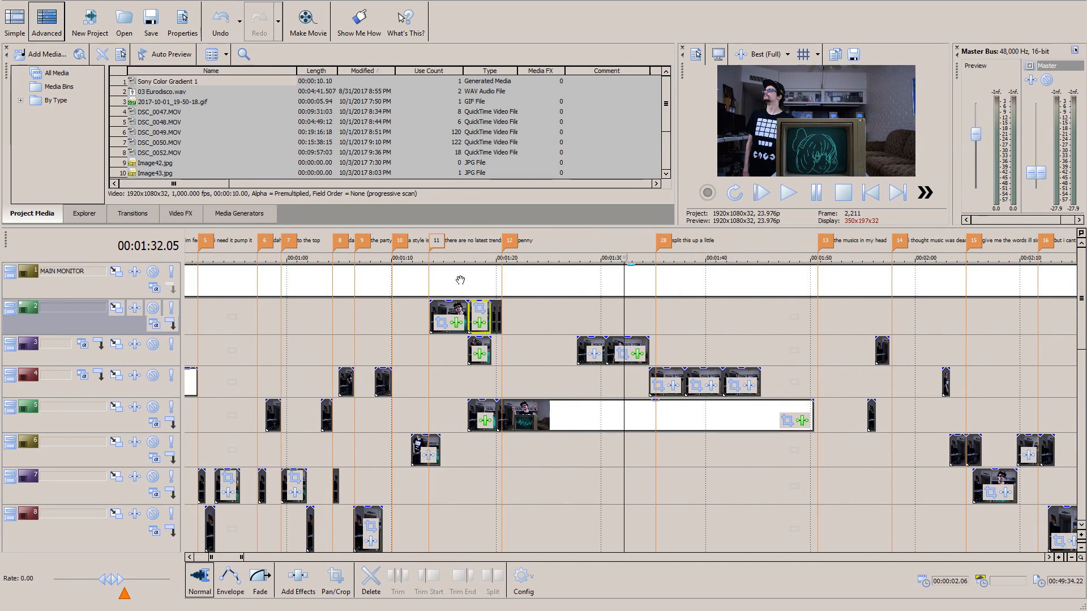
pyautogui.click(152, 273)
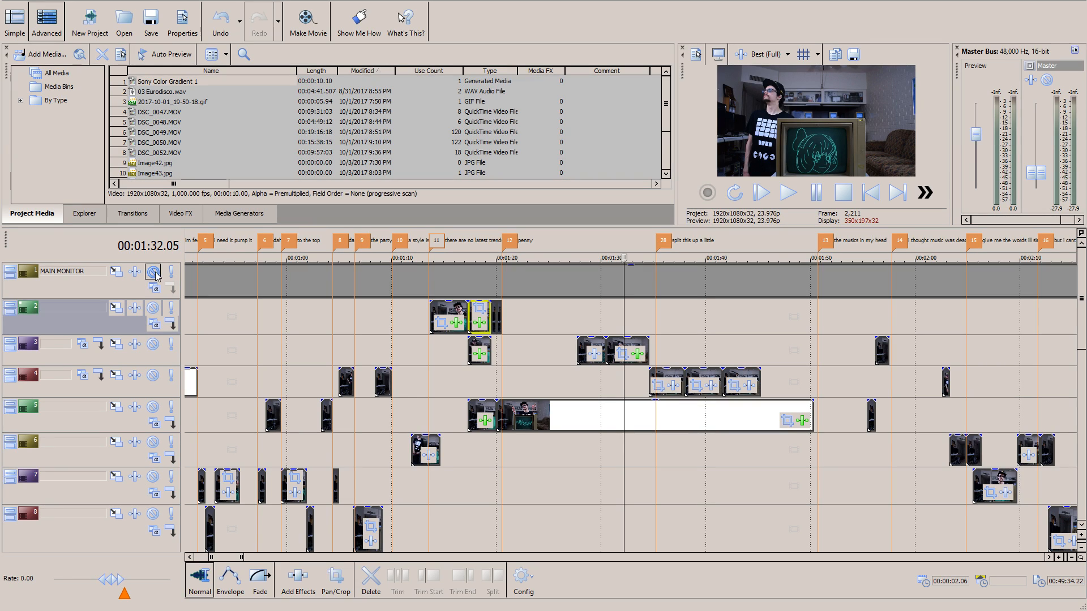
pyautogui.click(816, 198)
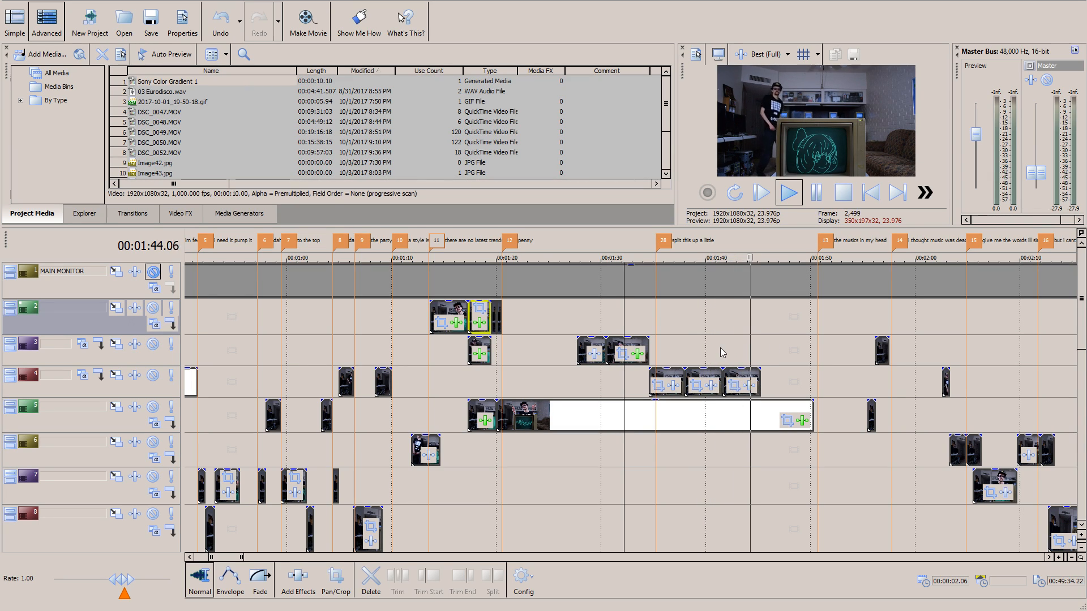
pyautogui.scroll(-1, 851, 338)
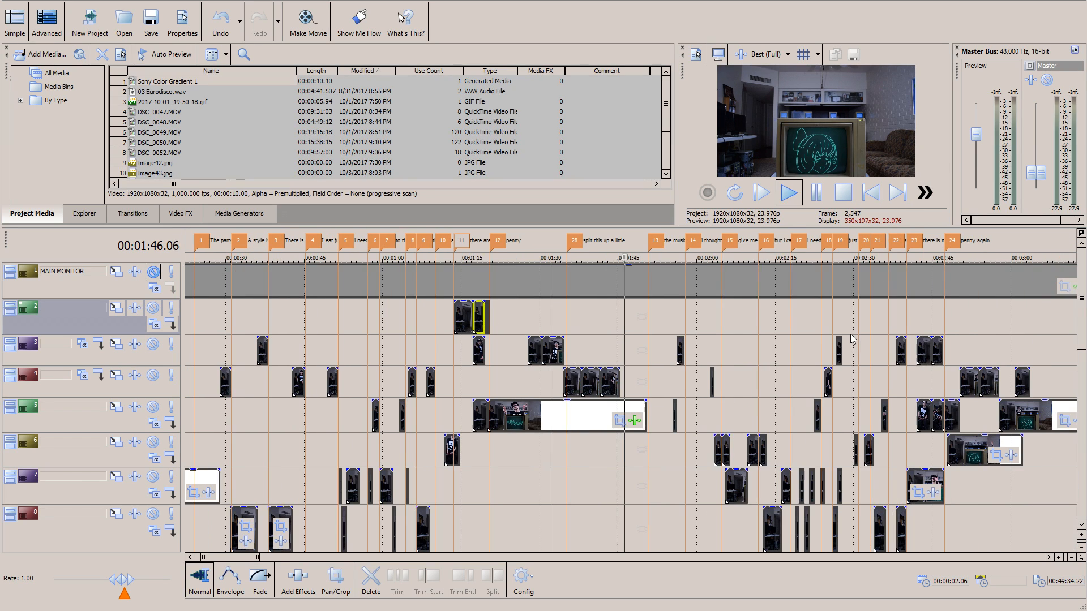
pyautogui.click(152, 272)
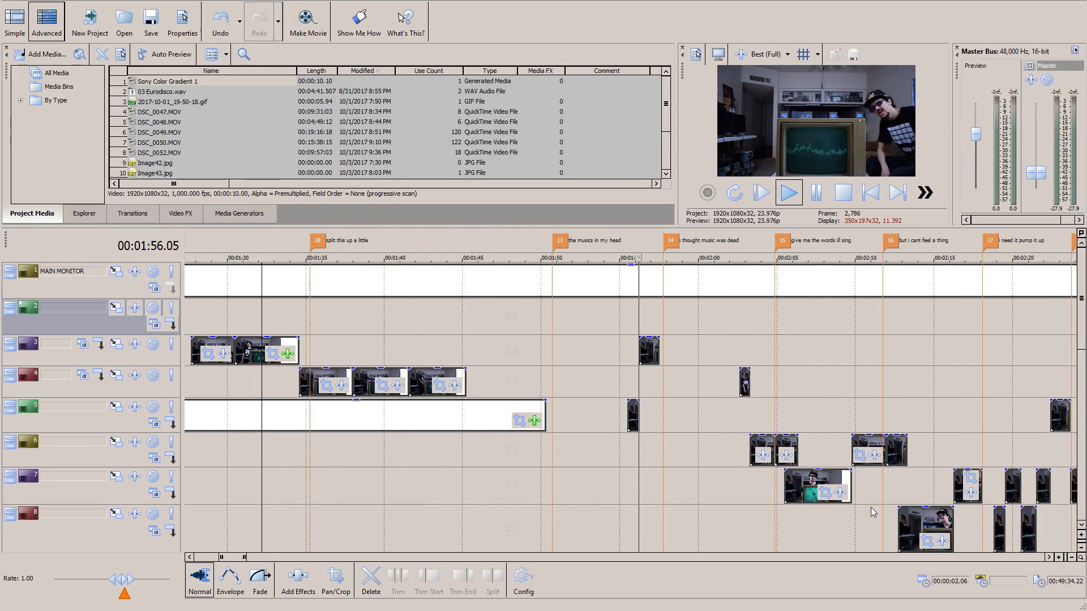
# Step: Preview the opening of the bridge from just before its marker, pausing at 00:03:17.01
pyautogui.scroll(3, 790, 388)
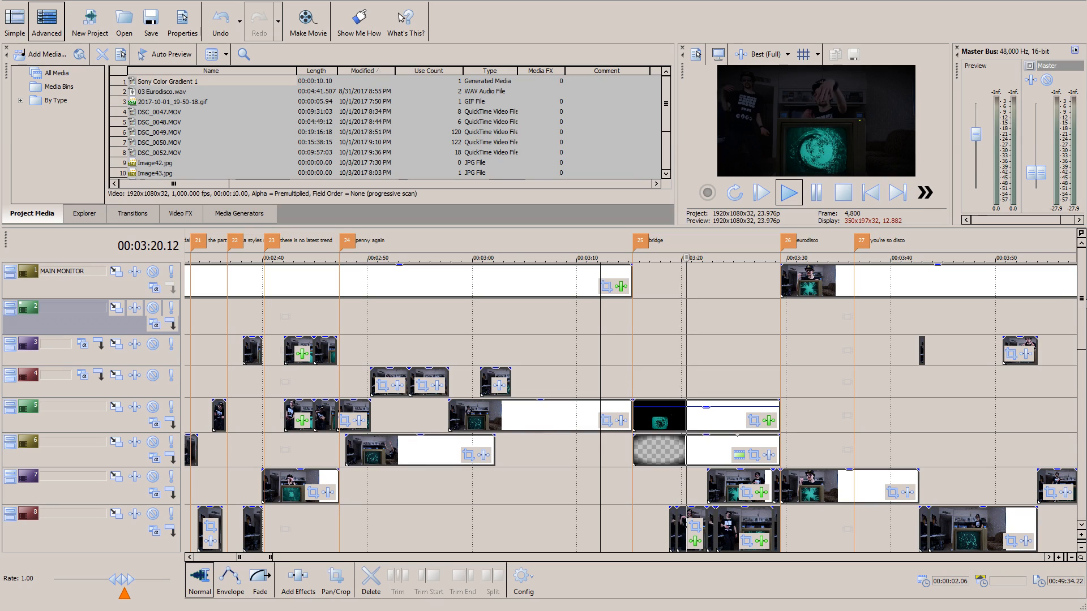
pyautogui.click(630, 259)
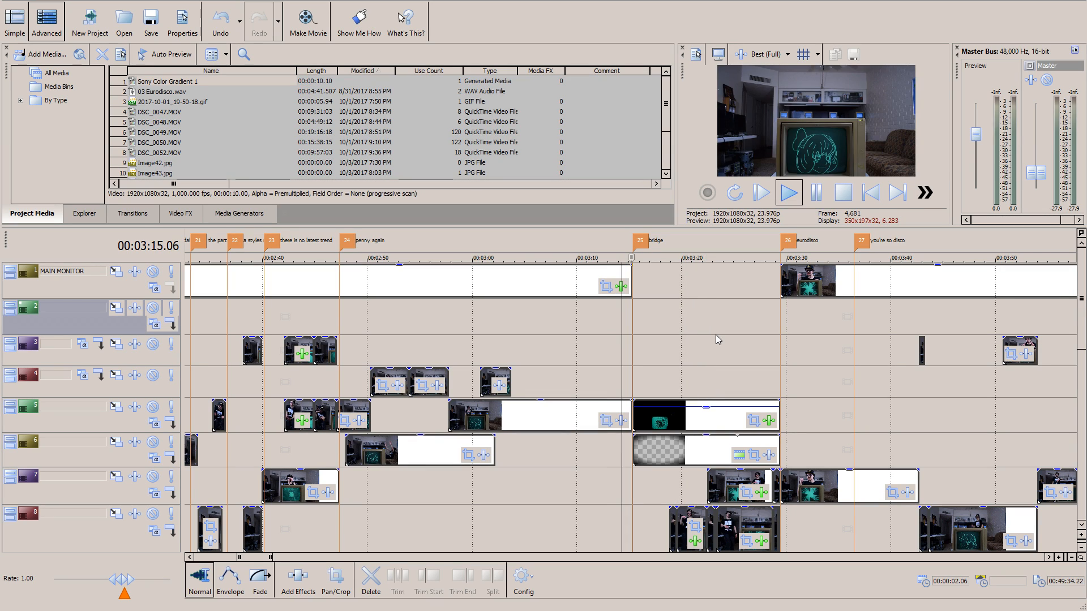
pyautogui.press('Return')
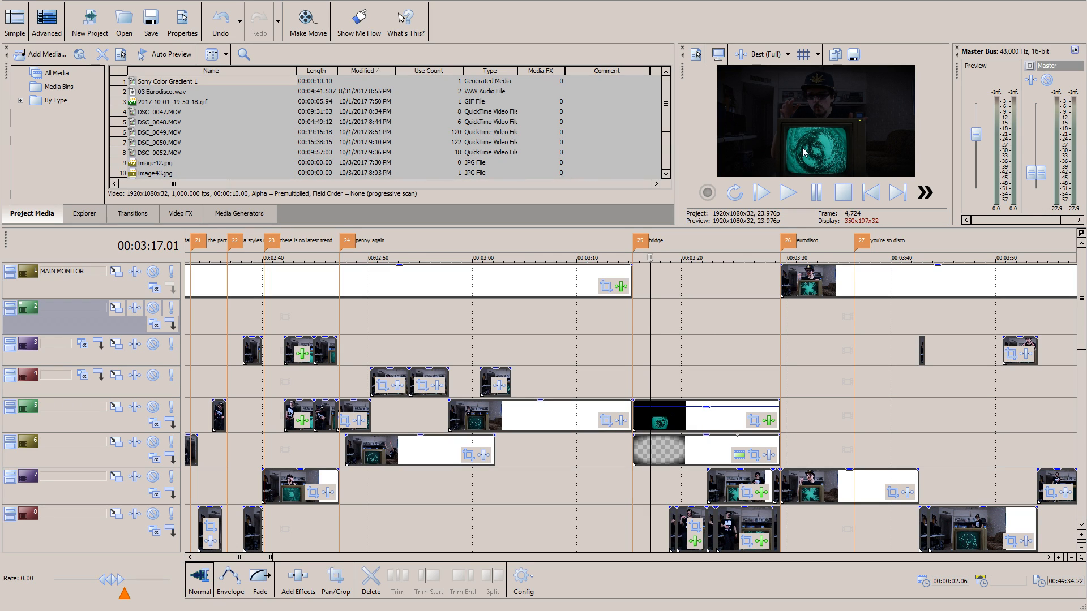
# Step: Solo track 5, preview its monitor clip from just before the bridge marker, and clear the solo
pyautogui.click(170, 410)
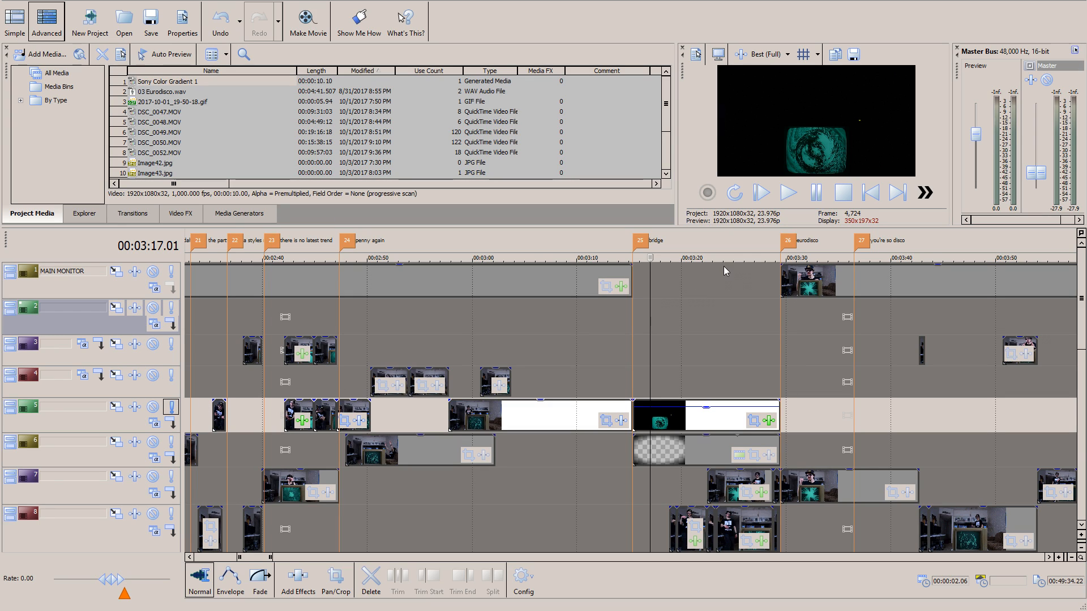
pyautogui.click(626, 257)
pyautogui.click(792, 193)
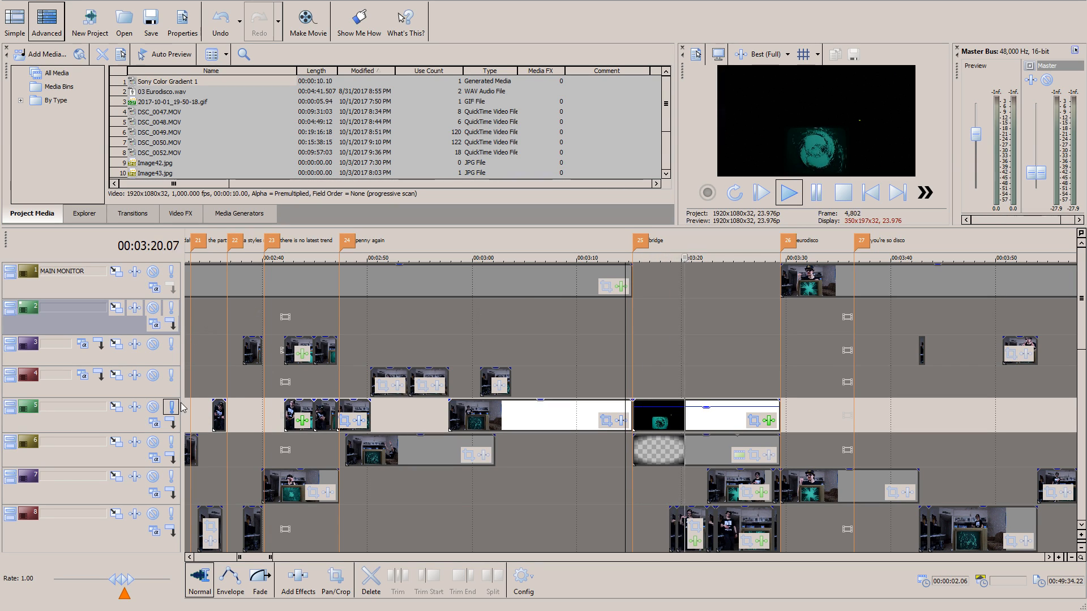
pyautogui.hotkey('ctrl', 'a')
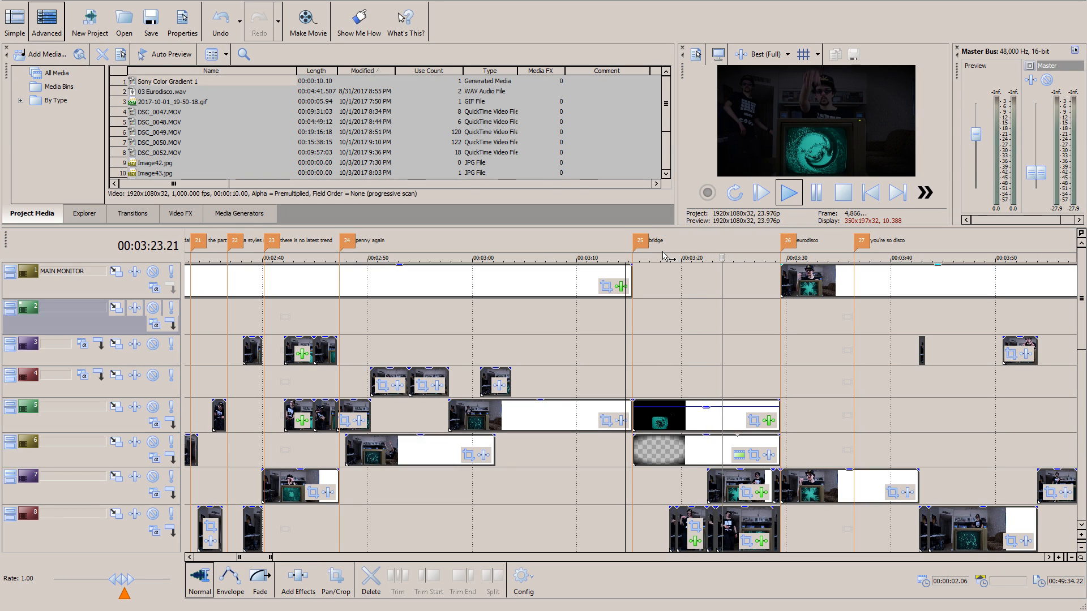
# Step: Check the bridge with all tracks enabled and place the playhead at 00:03:25.13
pyautogui.click(816, 199)
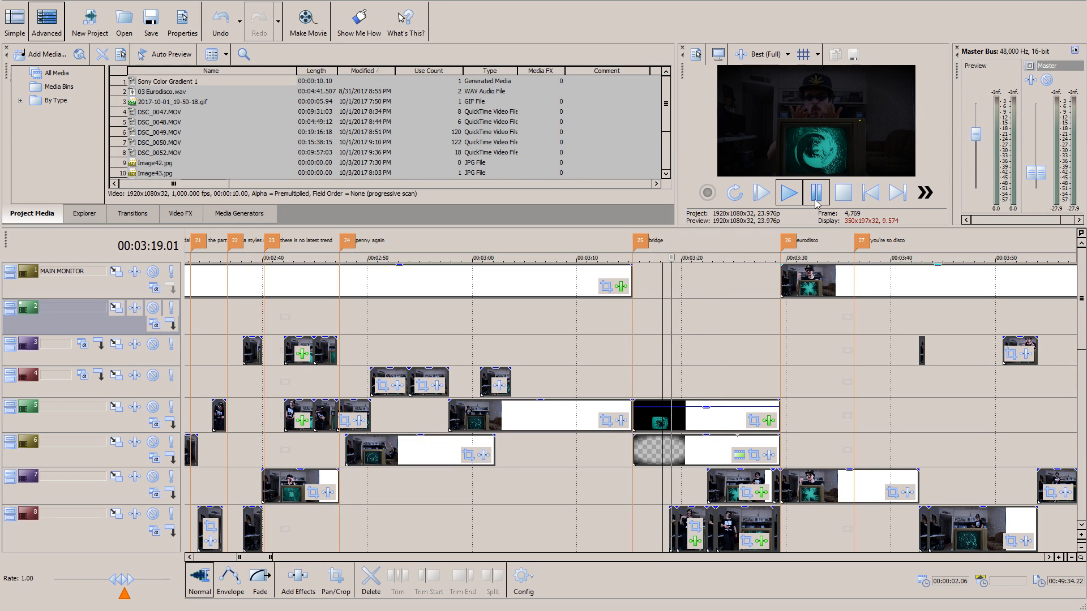
pyautogui.click(652, 258)
pyautogui.click(739, 258)
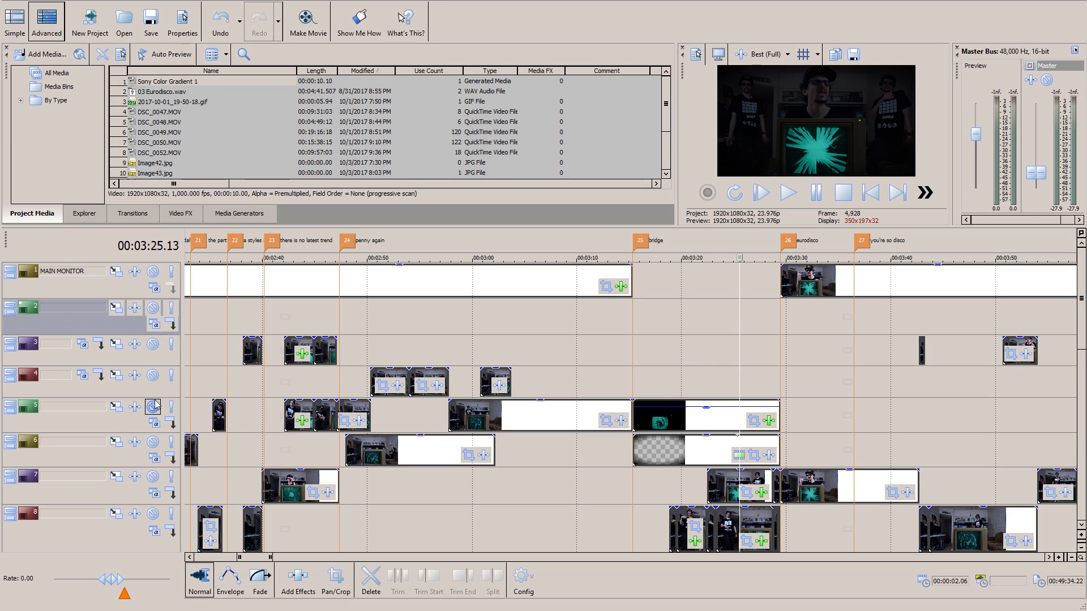
# Step: Solo tracks 5, 8, 7, 6 and 5 again one at a time at 00:03:25.13, clearing each solo
pyautogui.click(171, 407)
pyautogui.click(171, 408)
pyautogui.click(171, 515)
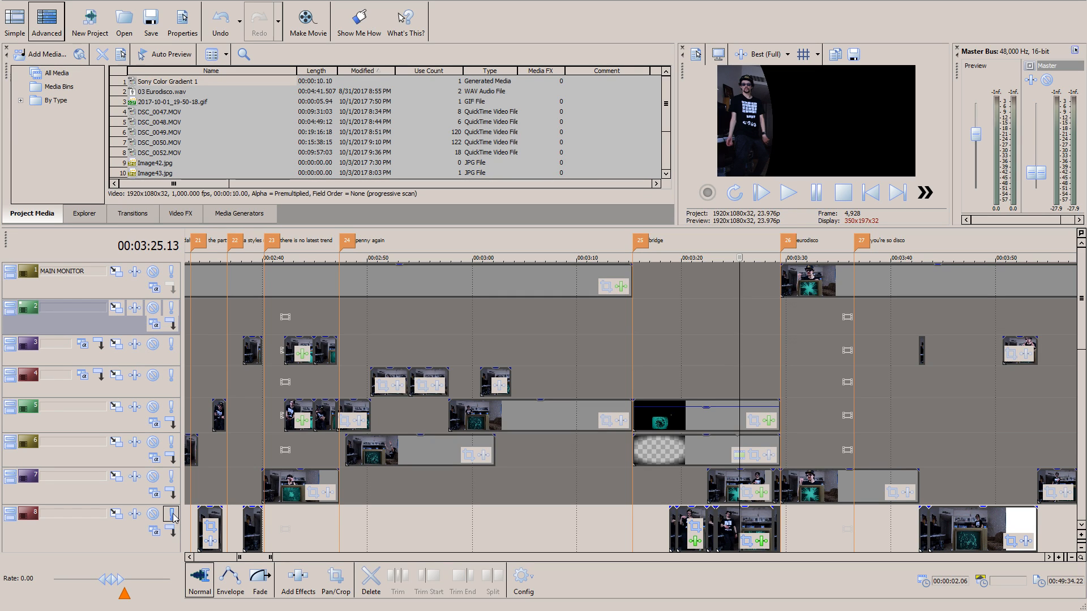
pyautogui.click(173, 516)
pyautogui.click(170, 483)
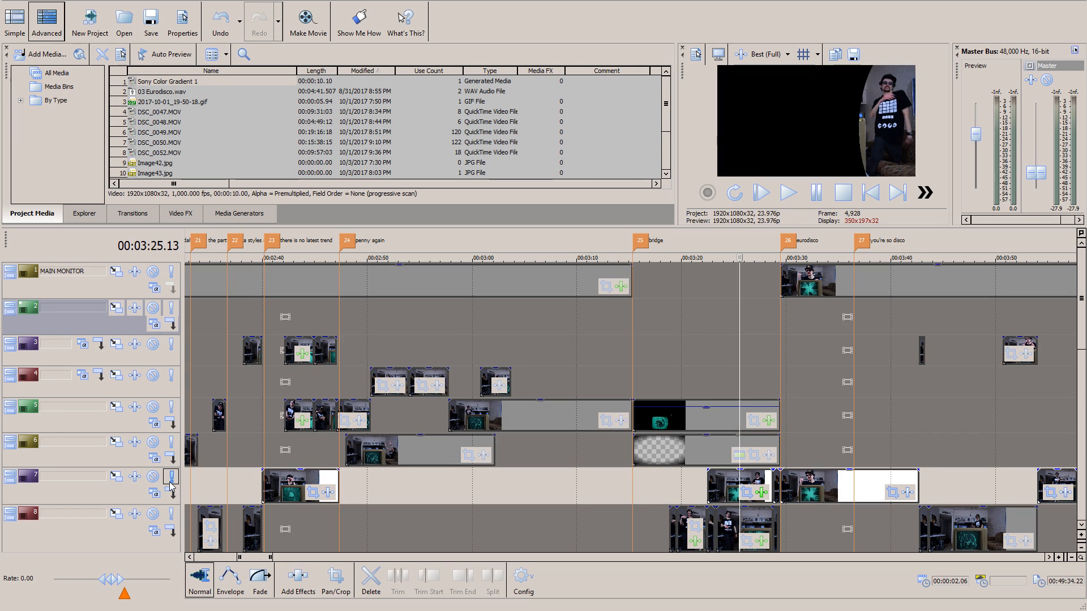
pyautogui.click(170, 483)
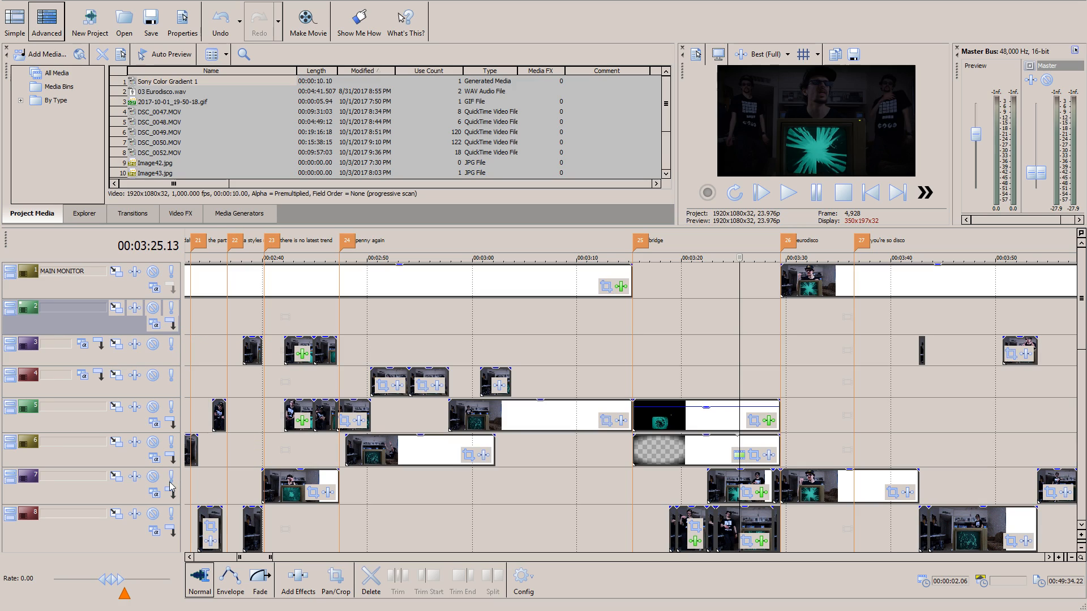
pyautogui.click(171, 442)
pyautogui.click(172, 442)
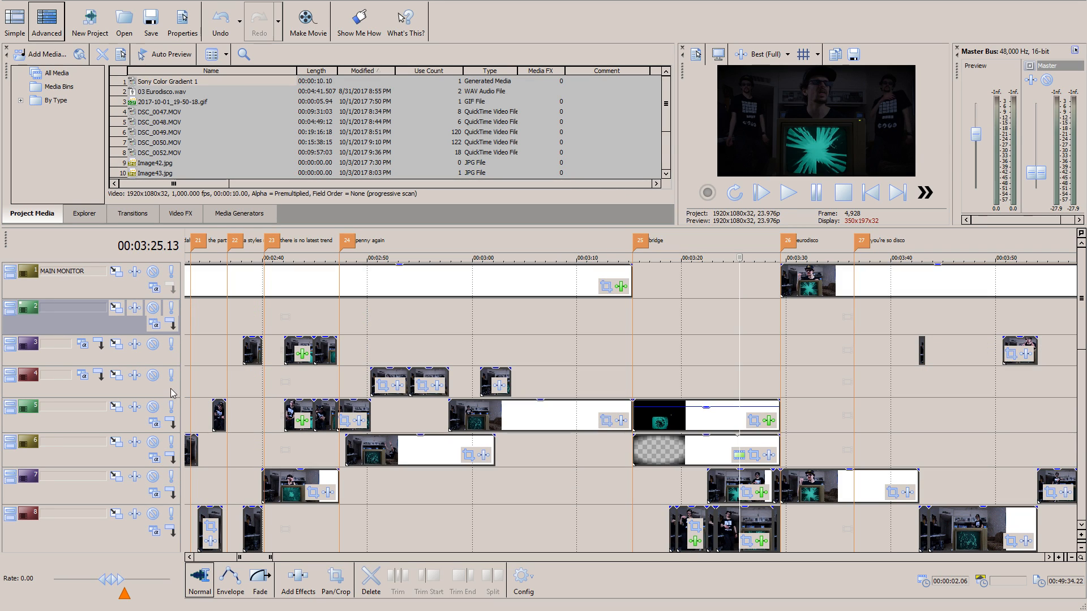
pyautogui.click(171, 407)
pyautogui.click(171, 407)
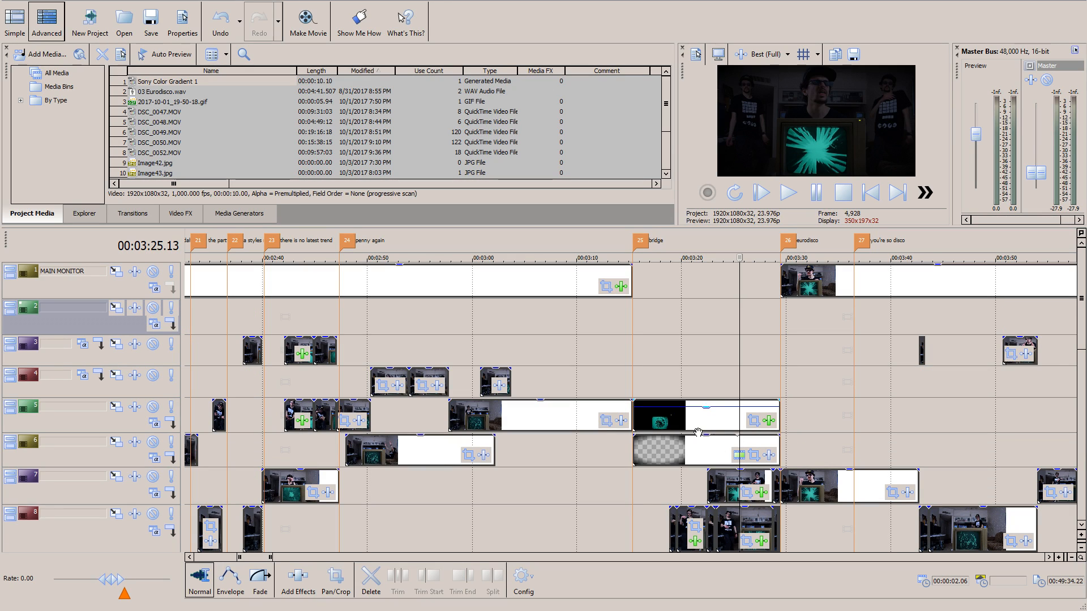
# Step: Solo track 8 at 00:03:19.14 and preview its masked performer clips through the bridge to 00:03:26.01
pyautogui.scroll(-2, 666, 471)
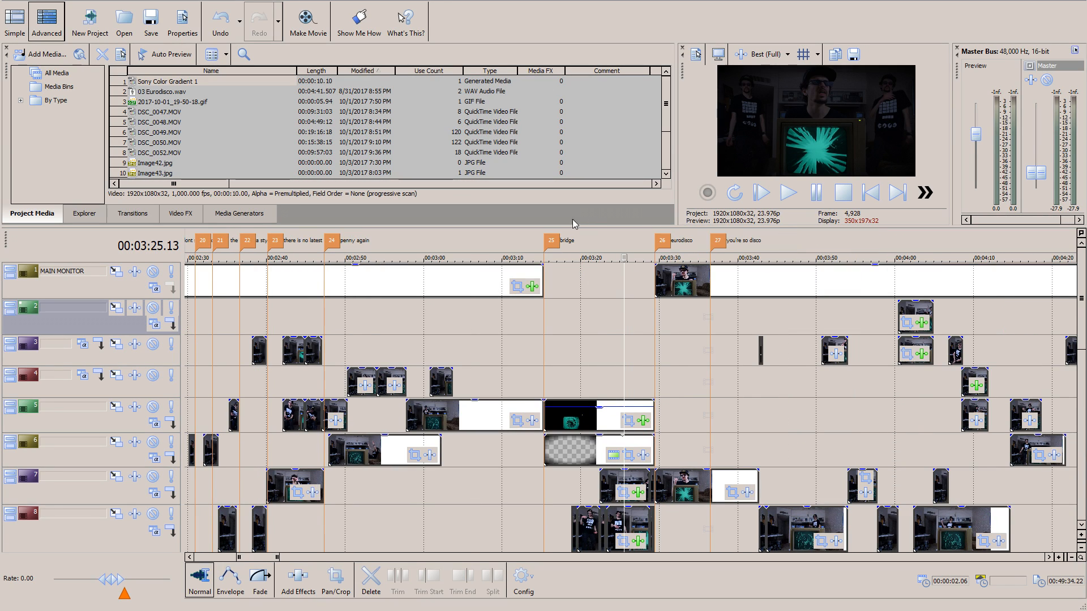
pyautogui.click(558, 262)
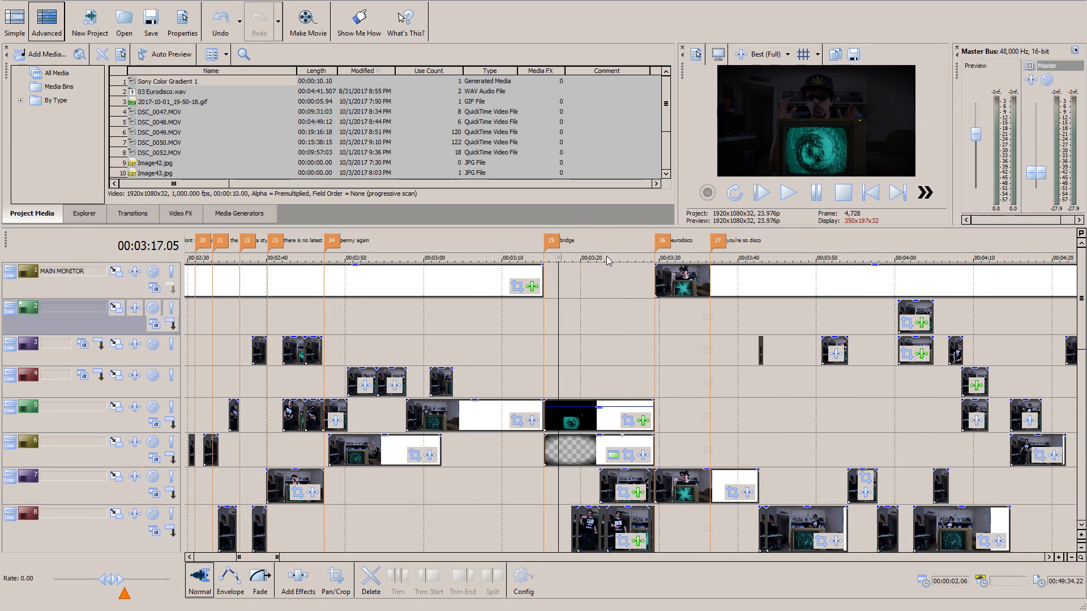
pyautogui.click(578, 258)
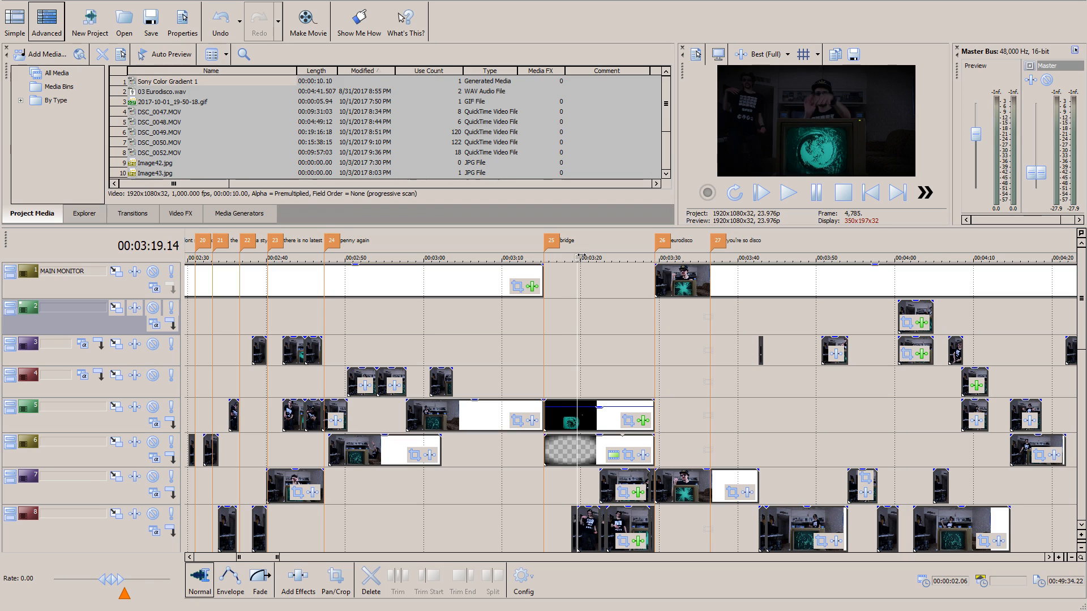
pyautogui.click(171, 513)
pyautogui.click(788, 195)
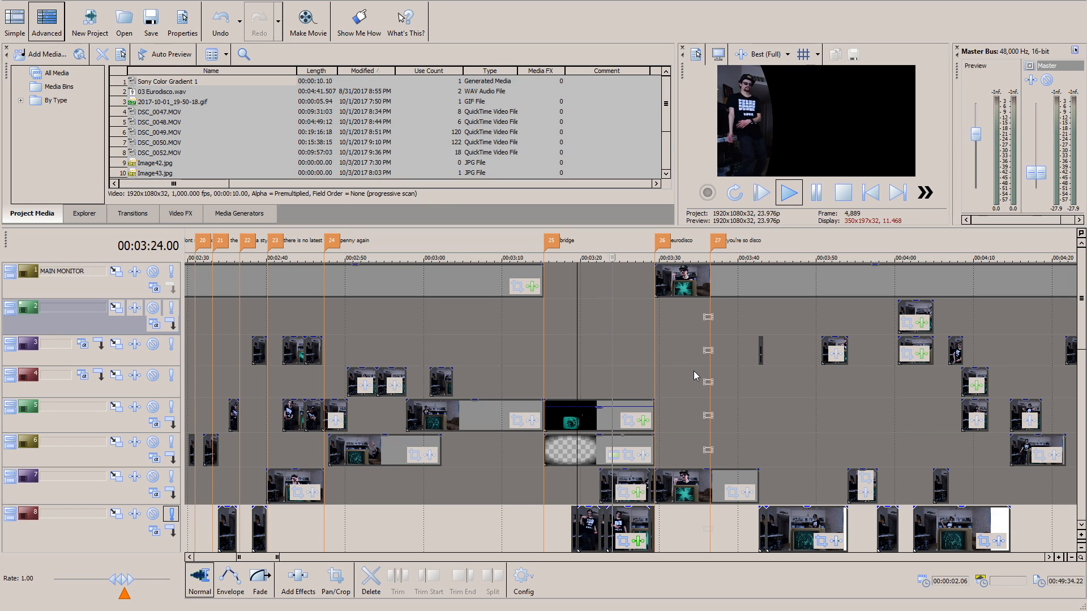
pyautogui.scroll(3, 695, 378)
pyautogui.click(815, 193)
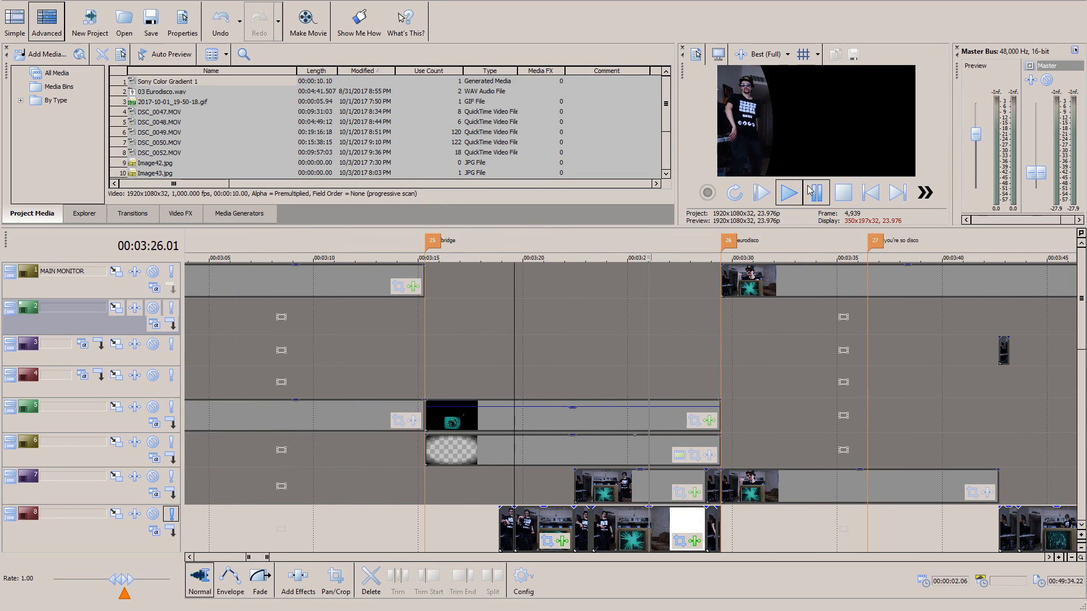
# Step: Examine the soloed track 8 clip cut near the end of the bridge, around 00:03:28.16 to 00:03:28.19
pyautogui.scroll(2, 656, 498)
pyautogui.scroll(-1, 657, 498)
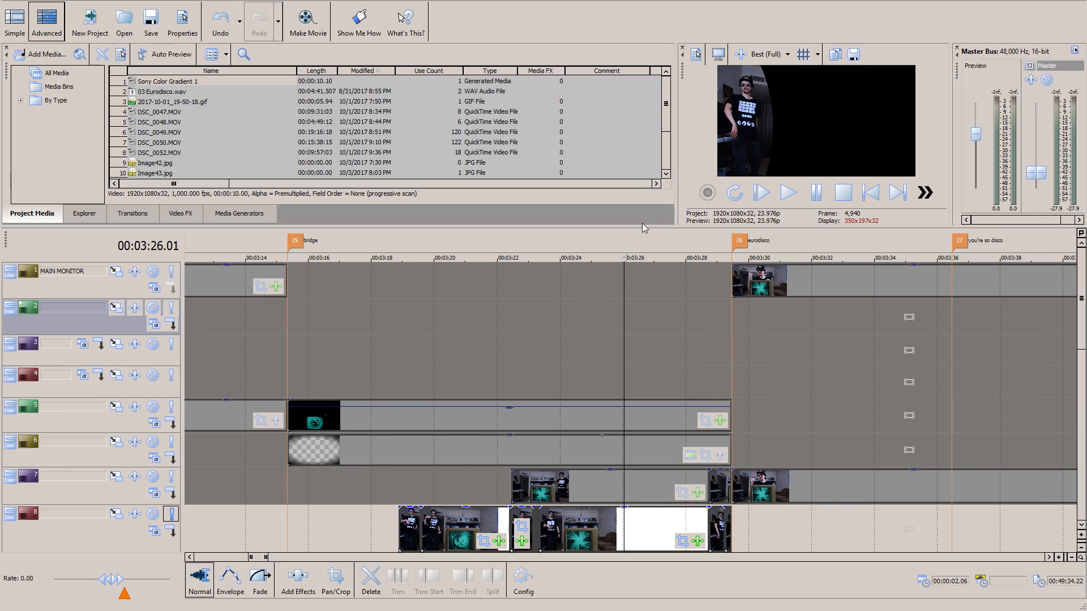
pyautogui.moveTo(581, 259); pyautogui.dragTo(525, 257)
pyautogui.click(705, 354)
pyautogui.scroll(6, 733, 403)
pyautogui.scroll(3, 742, 385)
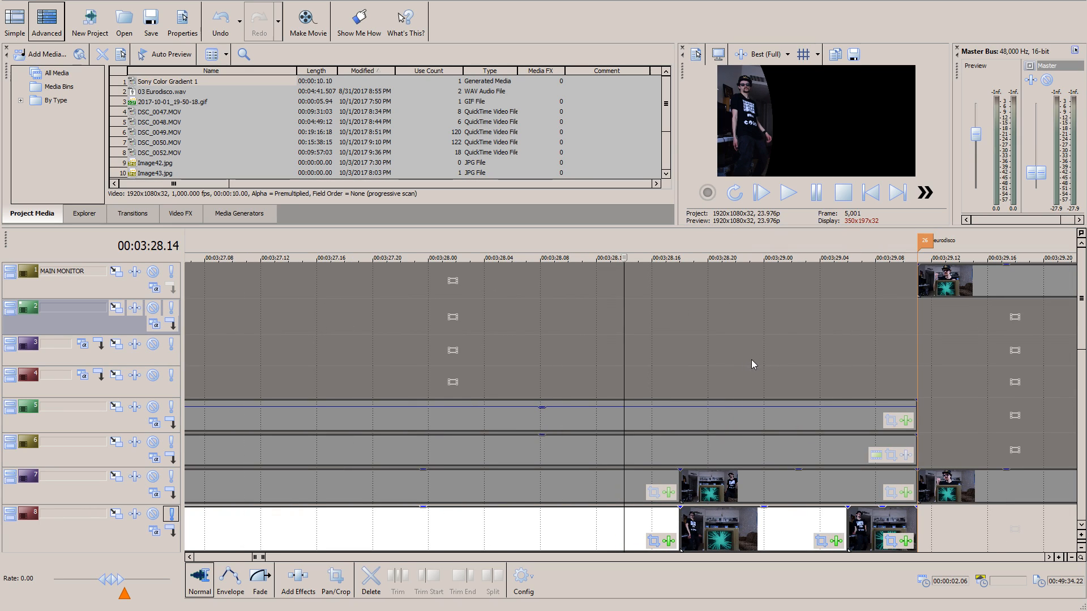
pyautogui.click(695, 258)
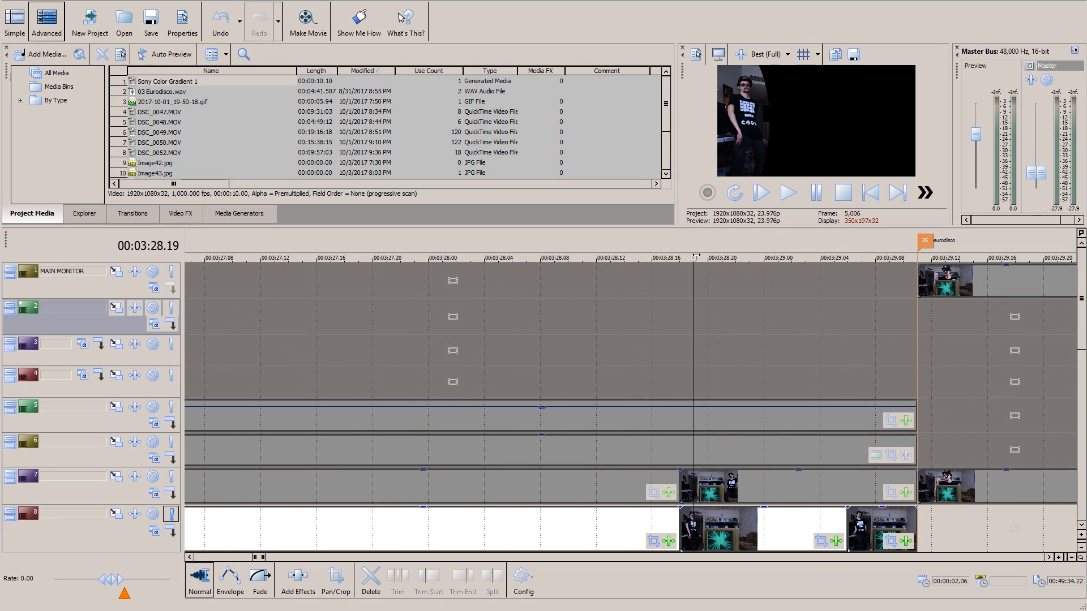
pyautogui.click(681, 260)
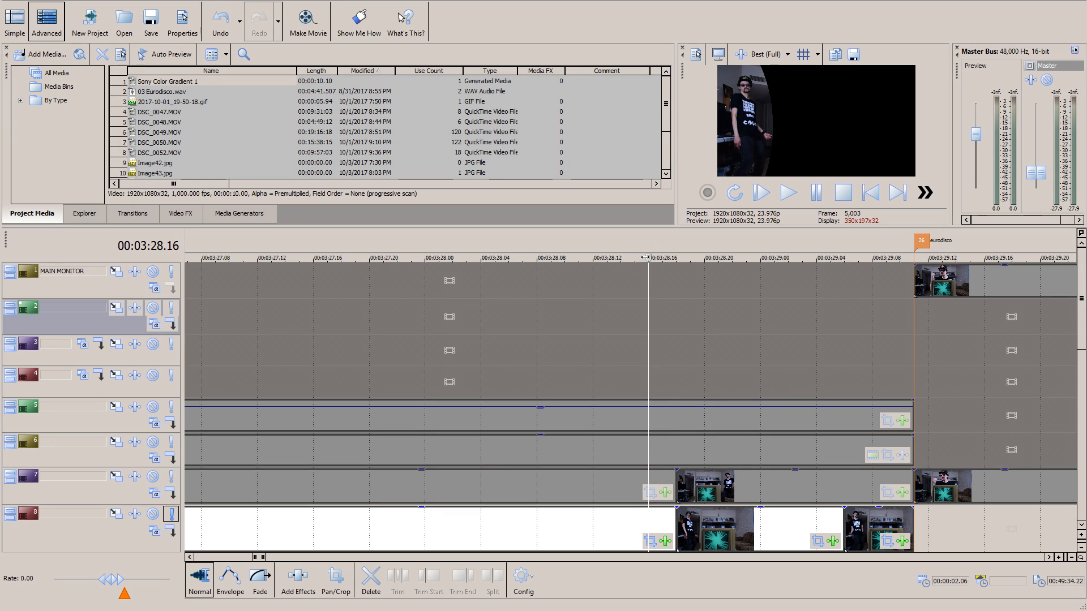
# Step: Scrub through the last short clips on track 8 before the "eurodisco" marker, up to 00:03:29.10
pyautogui.click(692, 259)
pyautogui.click(729, 260)
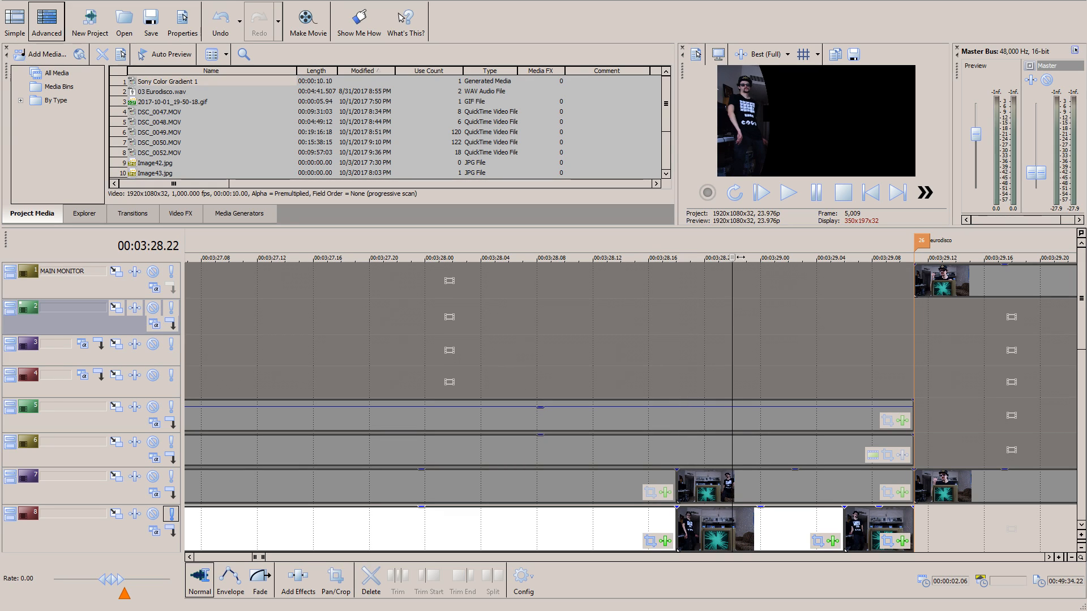
pyautogui.click(773, 260)
pyautogui.click(802, 260)
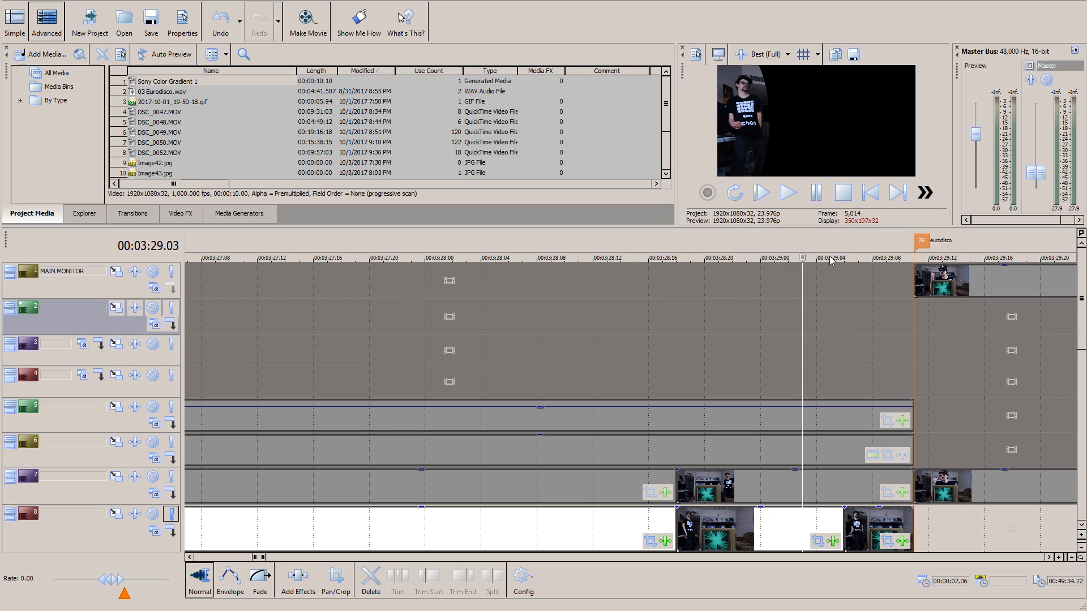
pyautogui.click(816, 258)
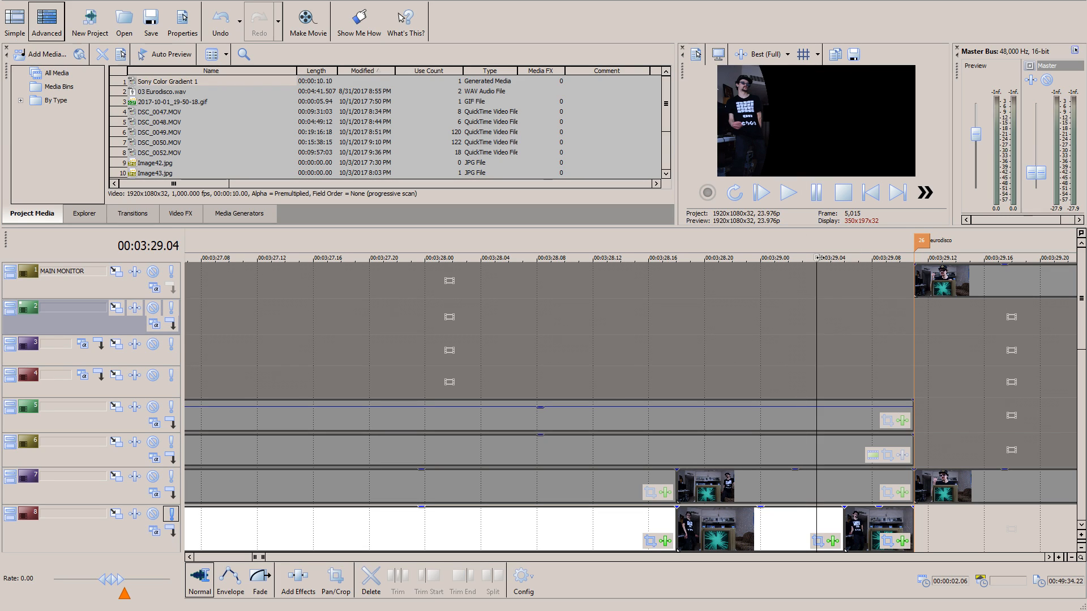
pyautogui.click(830, 258)
pyautogui.click(858, 258)
pyautogui.click(872, 258)
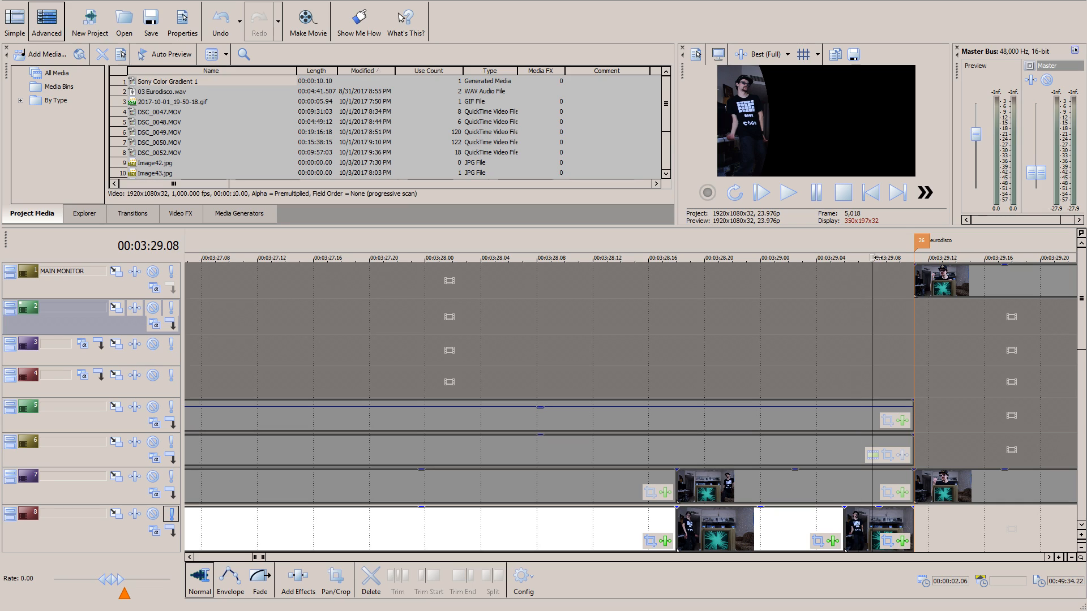
pyautogui.click(885, 258)
pyautogui.click(901, 258)
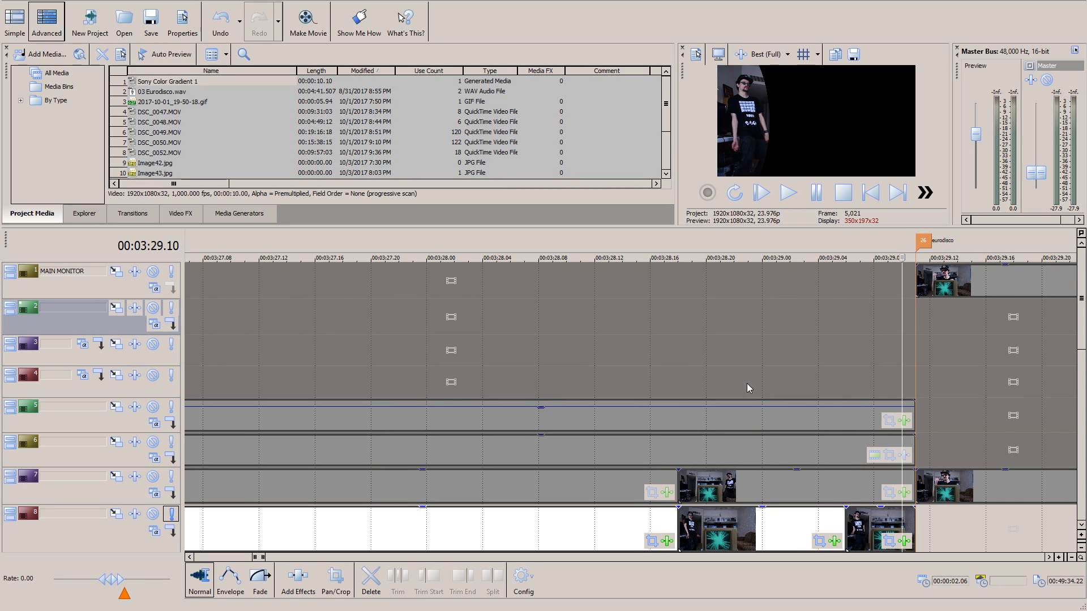
# Step: Solo track 7 instead of track 8 and preview its clips from 00:03:28.15 to 00:03:28.21 and at 00:03:23.01
pyautogui.click(171, 514)
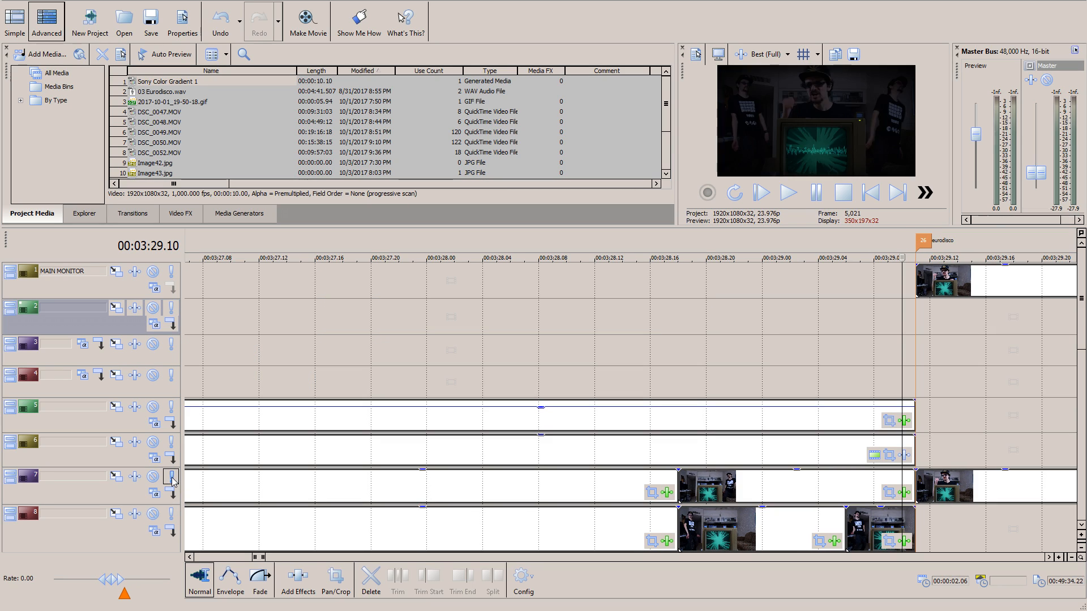
pyautogui.click(171, 477)
pyautogui.click(720, 259)
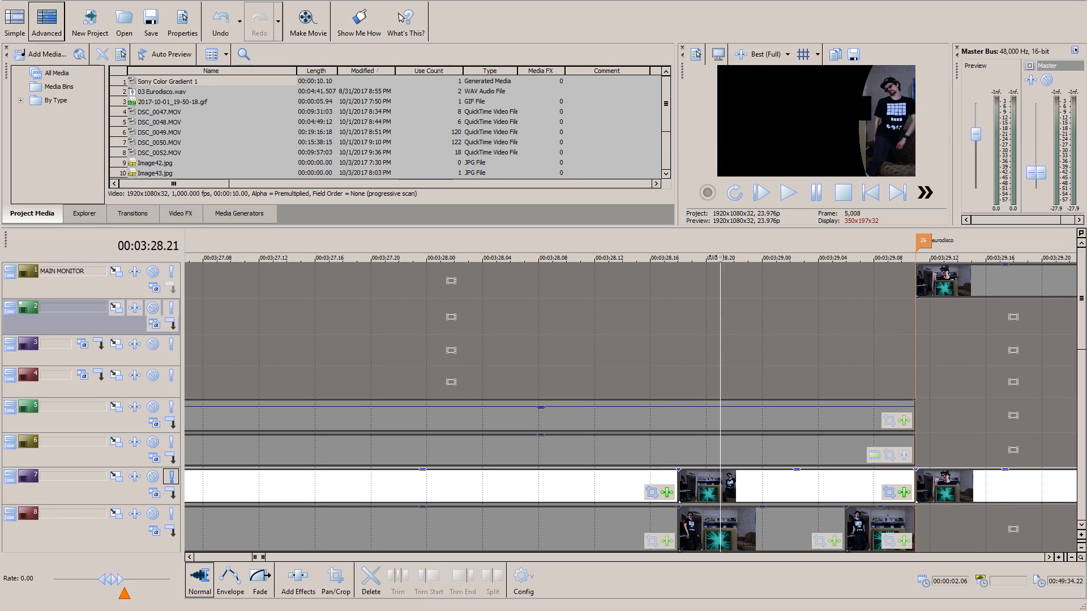
pyautogui.click(635, 271)
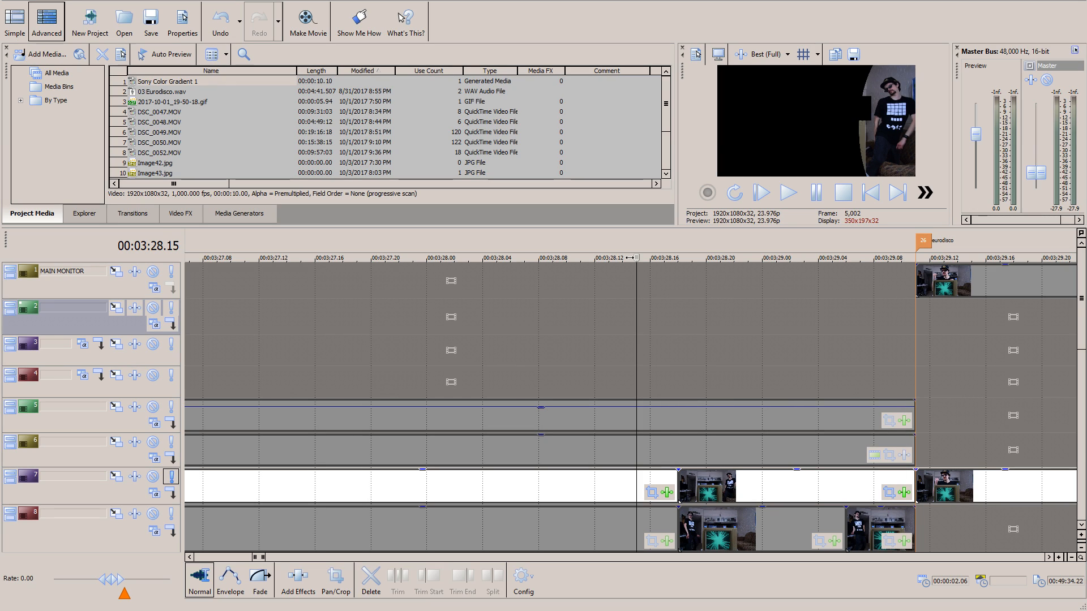
pyautogui.click(706, 258)
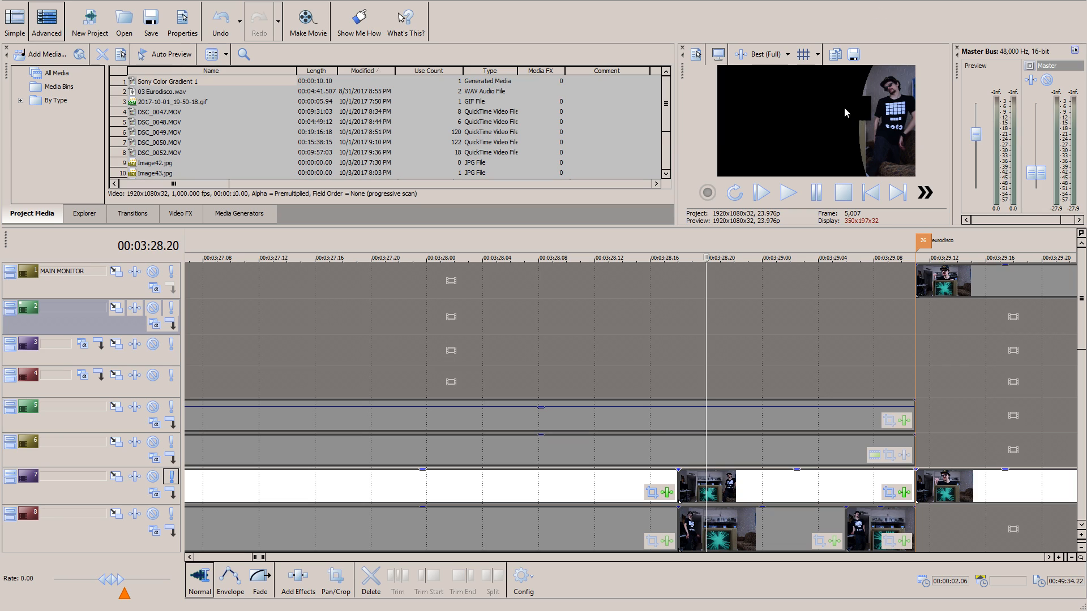
pyautogui.scroll(-5, 597, 360)
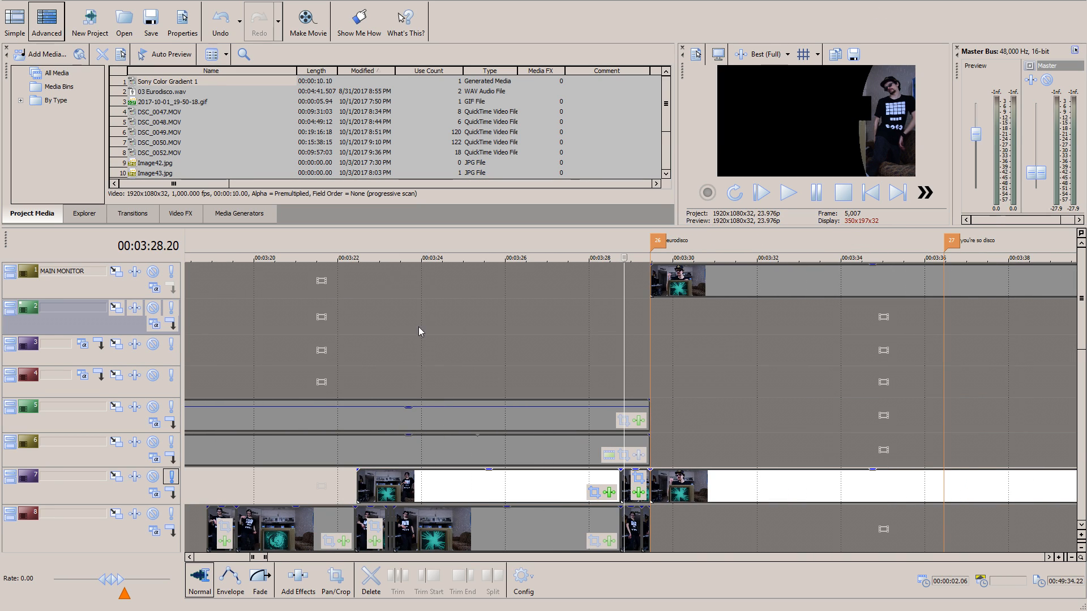
pyautogui.click(382, 274)
pyautogui.scroll(3, 469, 462)
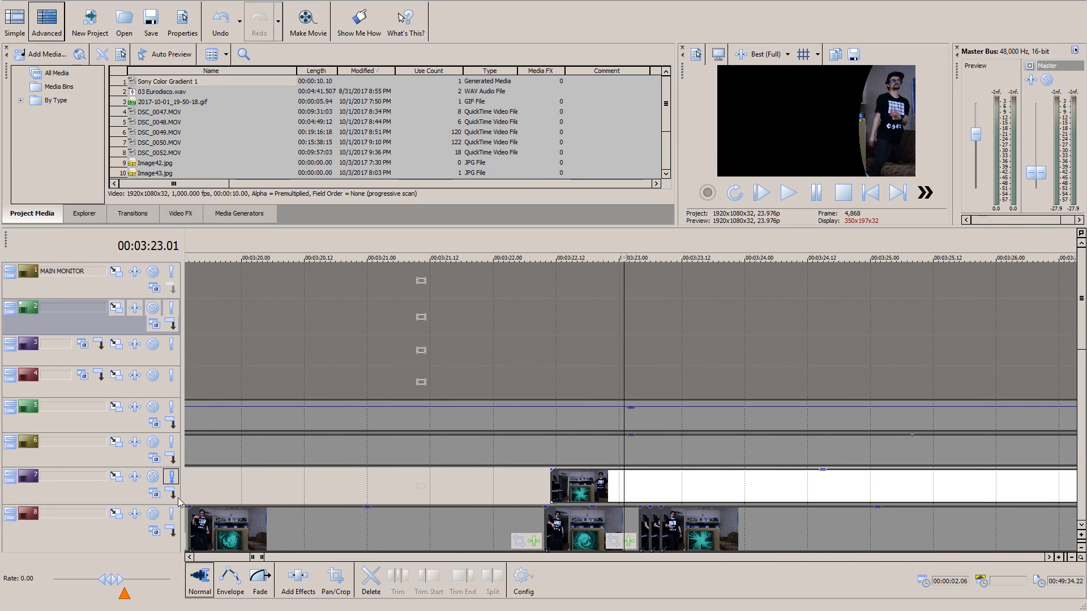
# Step: Solo track 8 instead of track 7 and scrub its short masked clips between 00:03:22.10 and 00:03:23.05
pyautogui.click(170, 480)
pyautogui.click(171, 515)
pyautogui.scroll(2, 677, 396)
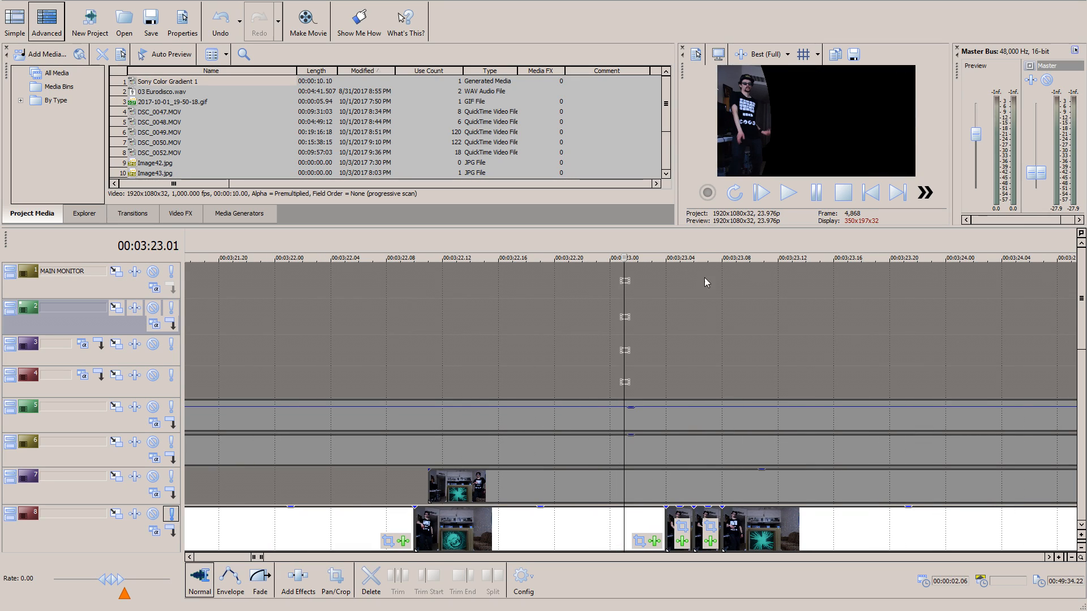
pyautogui.click(650, 255)
pyautogui.click(678, 256)
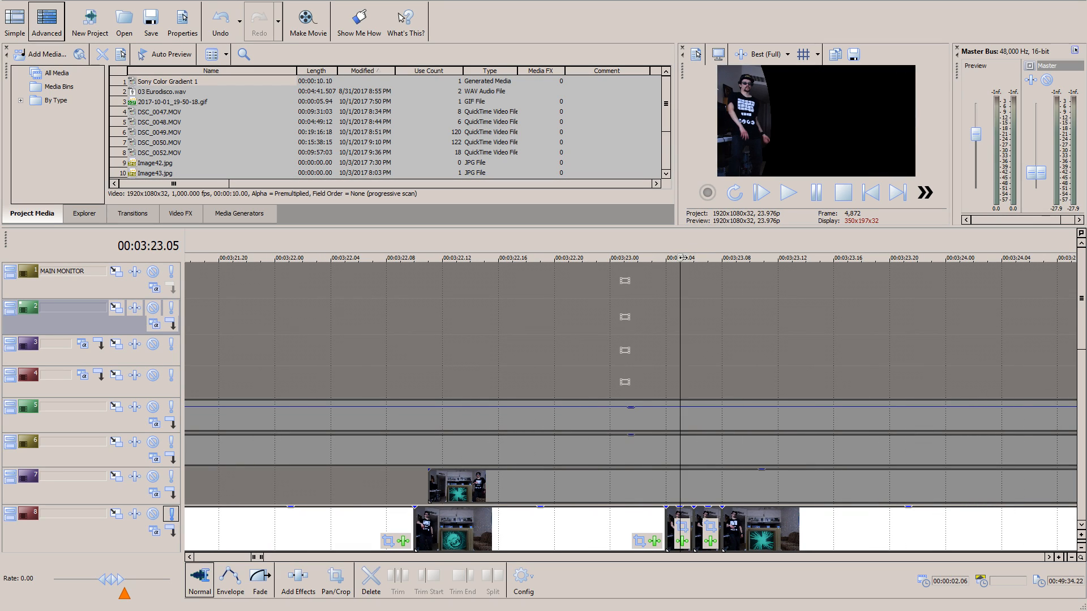
pyautogui.click(707, 256)
pyautogui.click(724, 256)
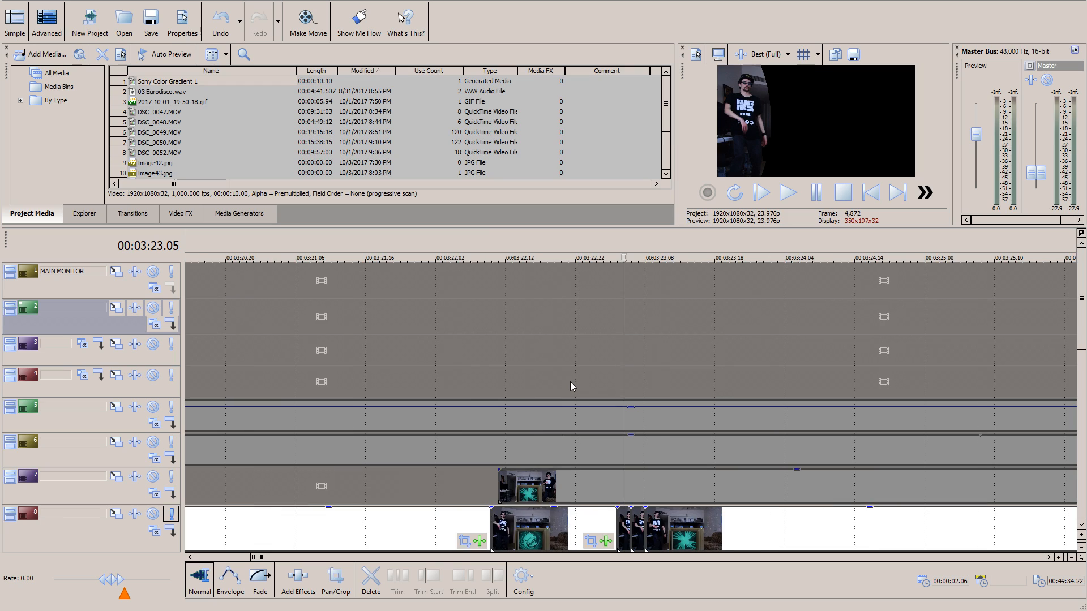
pyautogui.scroll(-1, 570, 379)
pyautogui.click(523, 278)
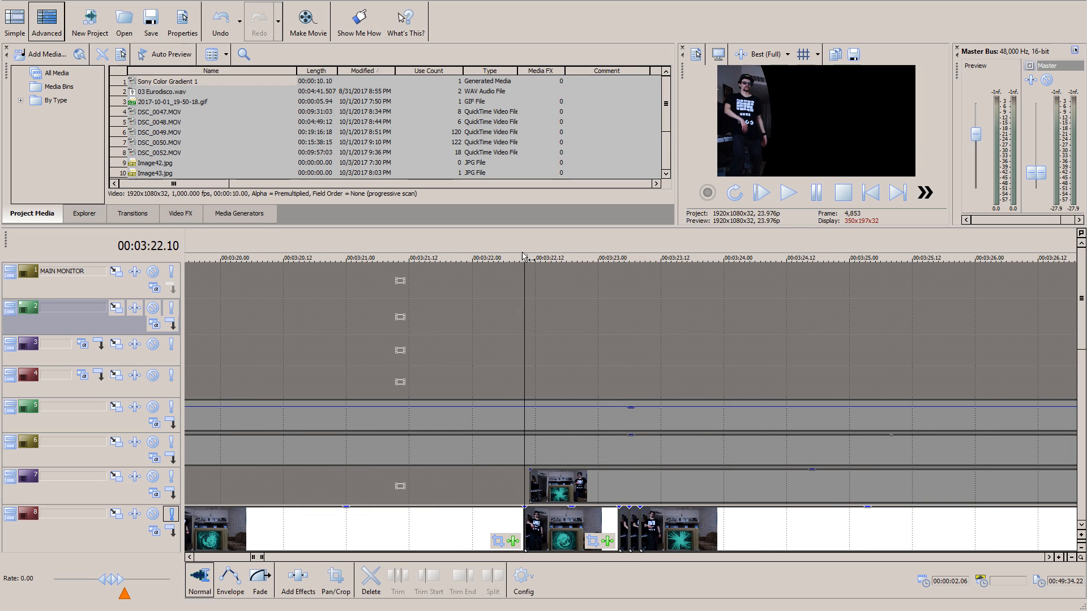
# Step: Clear the solo on track 8 and preview the full composite near the end of the bridge at 00:03:28.18
pyautogui.scroll(-2, 551, 385)
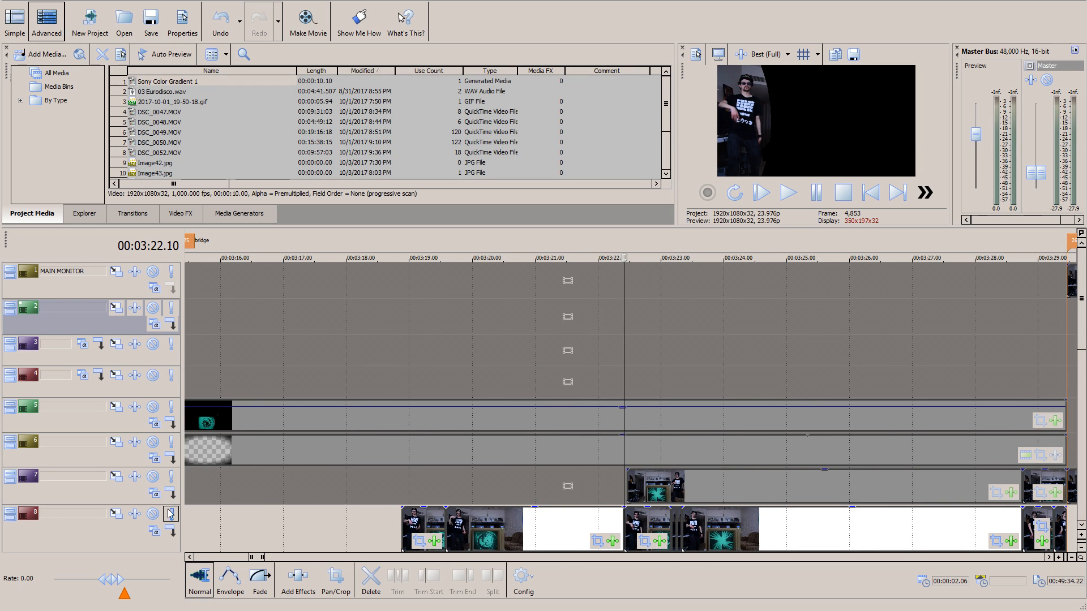
pyautogui.scroll(-1, 458, 468)
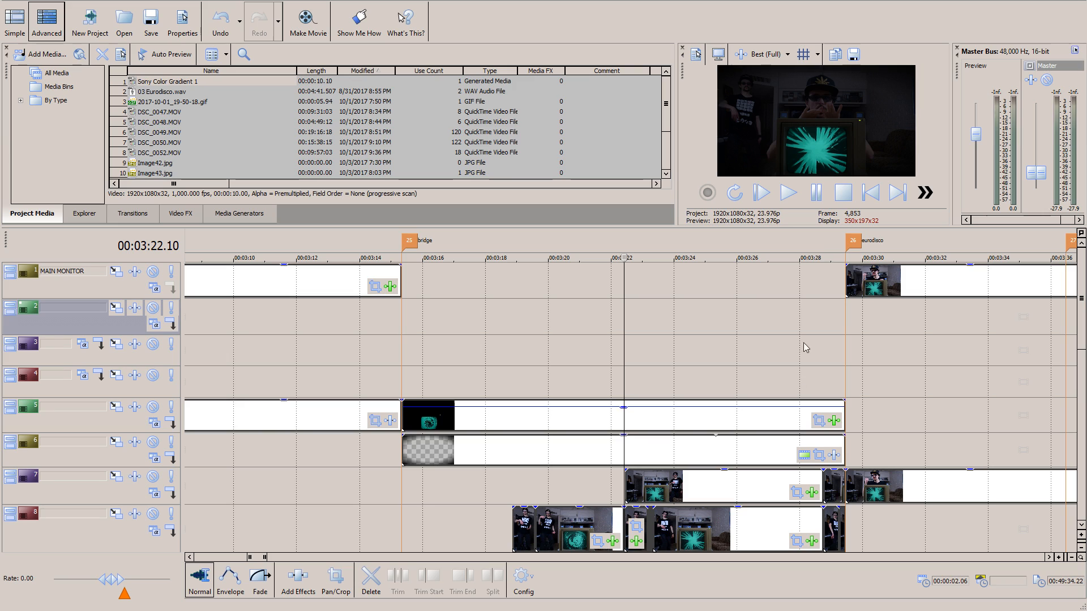
pyautogui.click(821, 252)
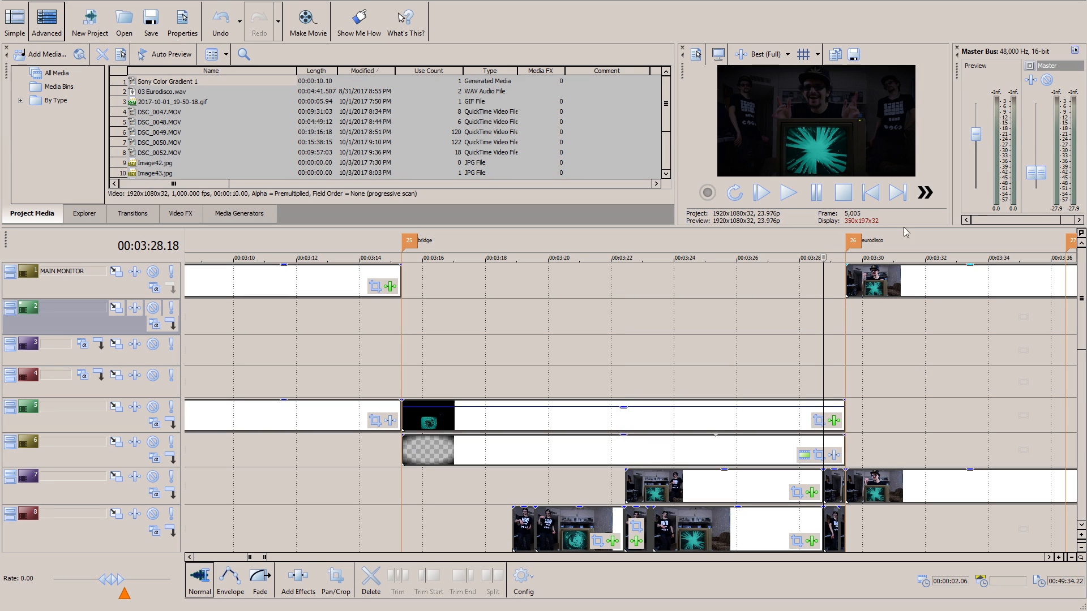
# Step: Preview the section after the "you're so disco" marker, playing the clips from around 00:04:27.21
pyautogui.scroll(-1, 827, 442)
pyautogui.scroll(-1, 791, 449)
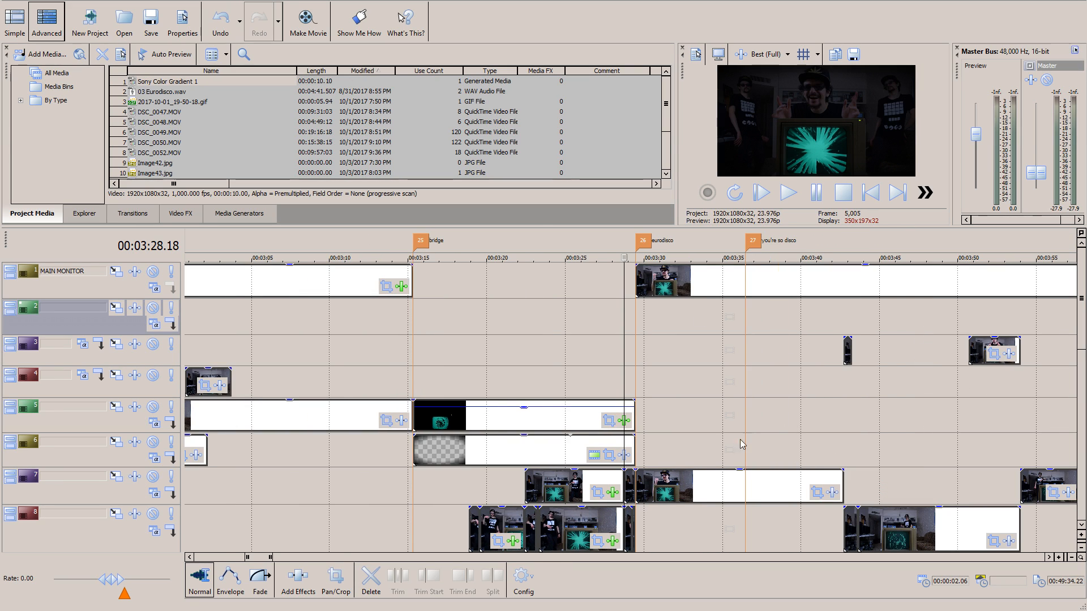
pyautogui.click(839, 257)
pyautogui.scroll(1, 872, 479)
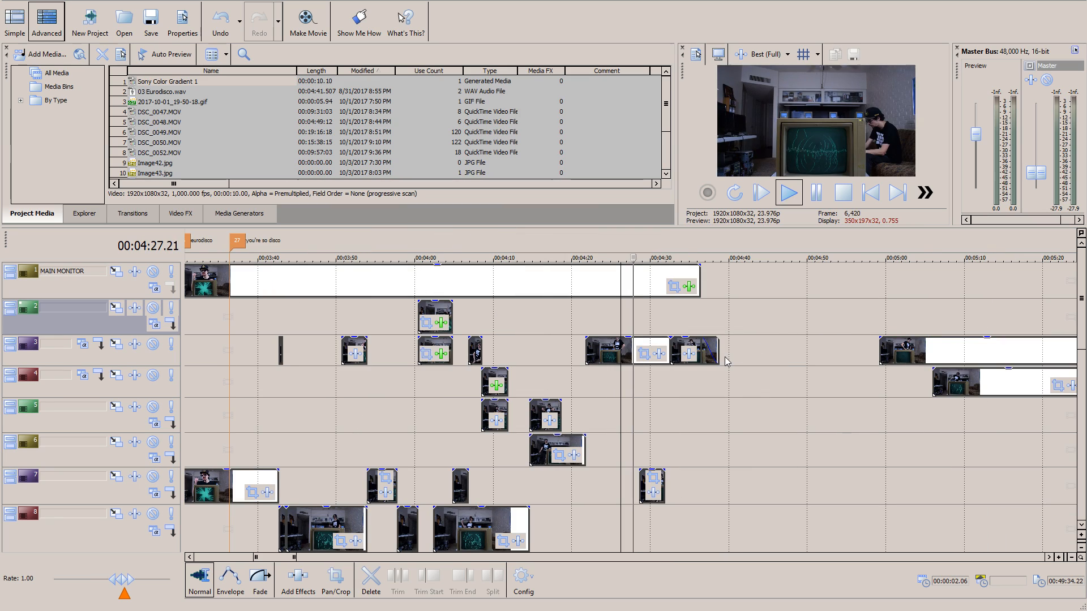
pyautogui.scroll(-3, 582, 383)
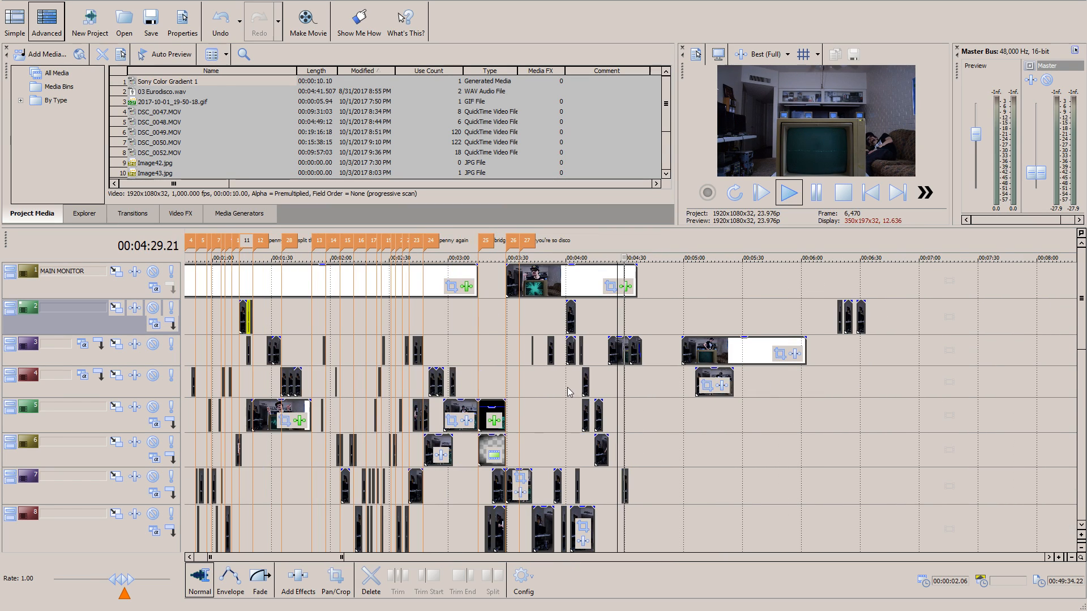
pyautogui.scroll(1, 421, 475)
pyautogui.scroll(-1, 339, 368)
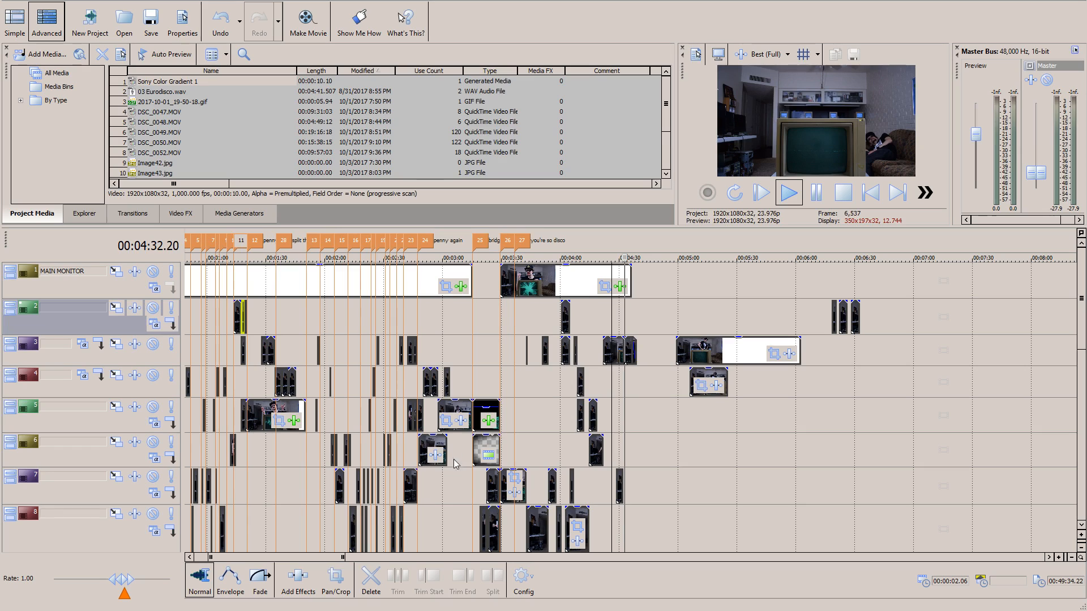
# Step: Play the composite after the "there are no latest trends" marker from about 00:01:18 and pause at 00:01:19.22
pyautogui.click(244, 260)
pyautogui.scroll(2, 572, 428)
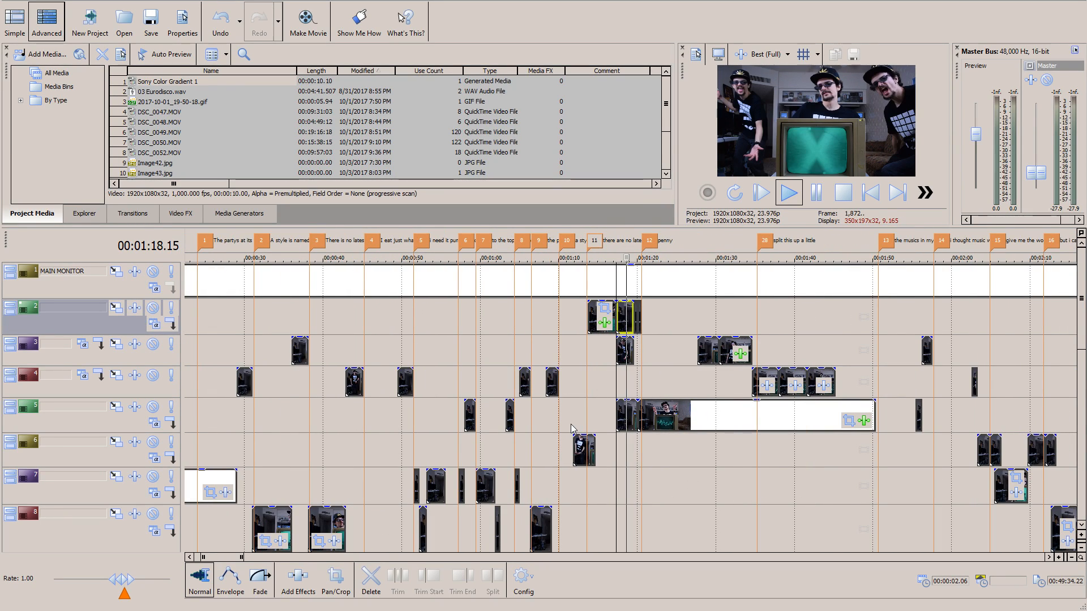
pyautogui.press('Return')
# Step: Move the track 3 clip before marker 3 and the track 8 clips at markers 2 and 3 onto track 4, keeping their times
pyautogui.scroll(1, 571, 425)
pyautogui.moveTo(220, 557); pyautogui.dragTo(211, 557)
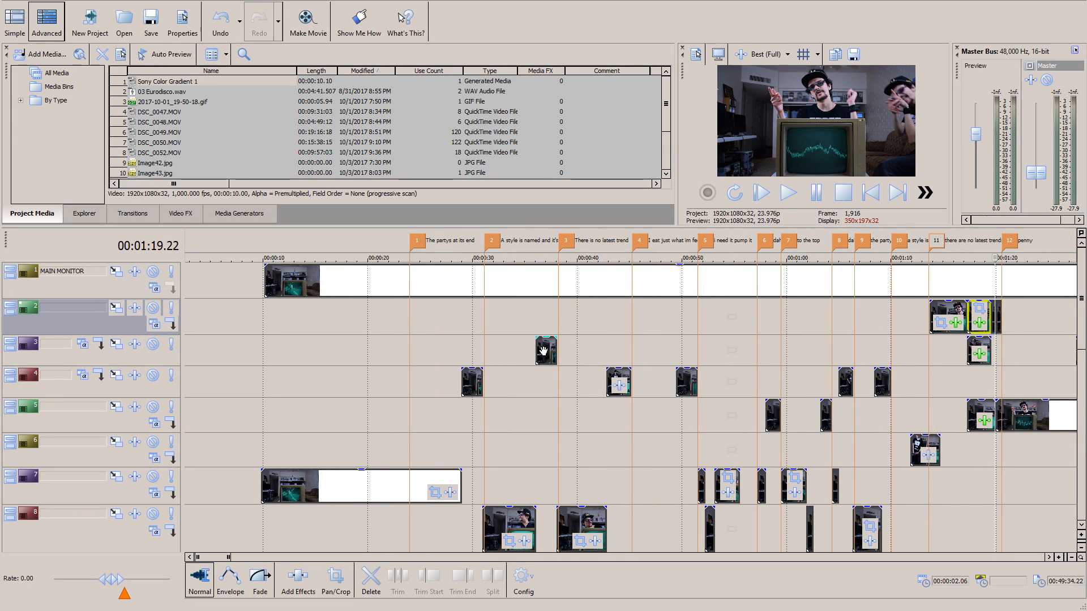
pyautogui.moveTo(542, 351); pyautogui.dragTo(545, 383)
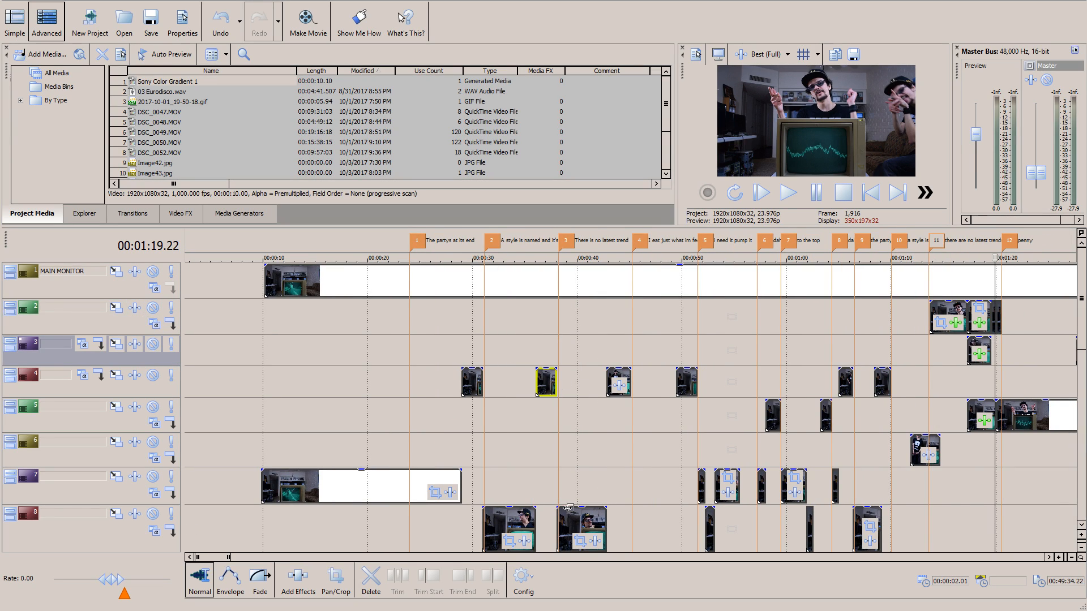
pyautogui.moveTo(576, 520); pyautogui.dragTo(586, 393)
pyautogui.moveTo(509, 529); pyautogui.dragTo(511, 392)
# Step: Play the first verse from 00:00:28.06 to check the performer clips gathered on track 4
pyautogui.scroll(-2, 674, 498)
pyautogui.scroll(3, 516, 477)
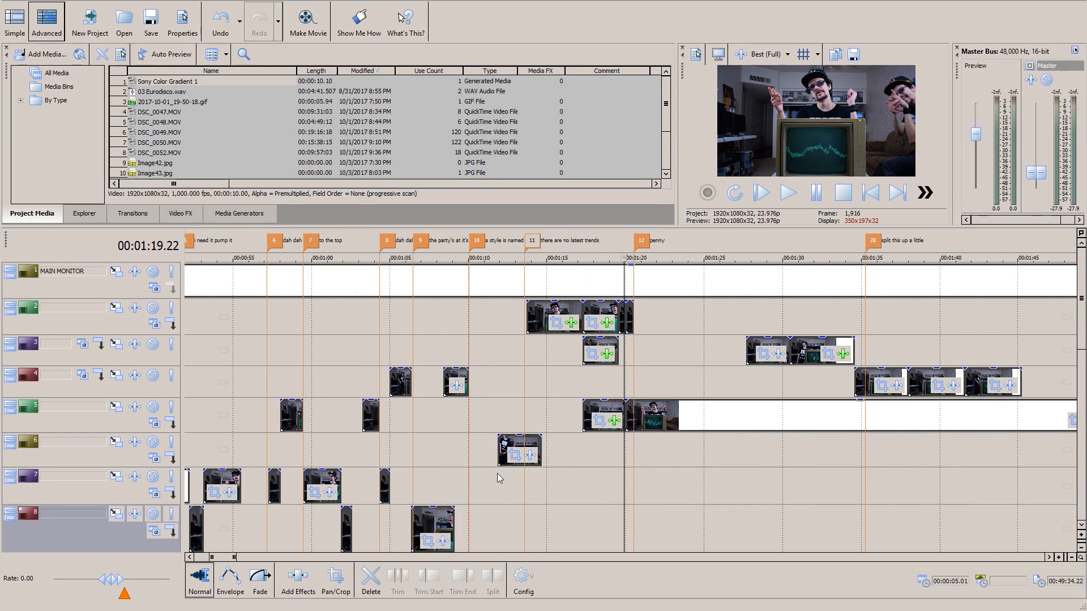
pyautogui.scroll(-2, 433, 470)
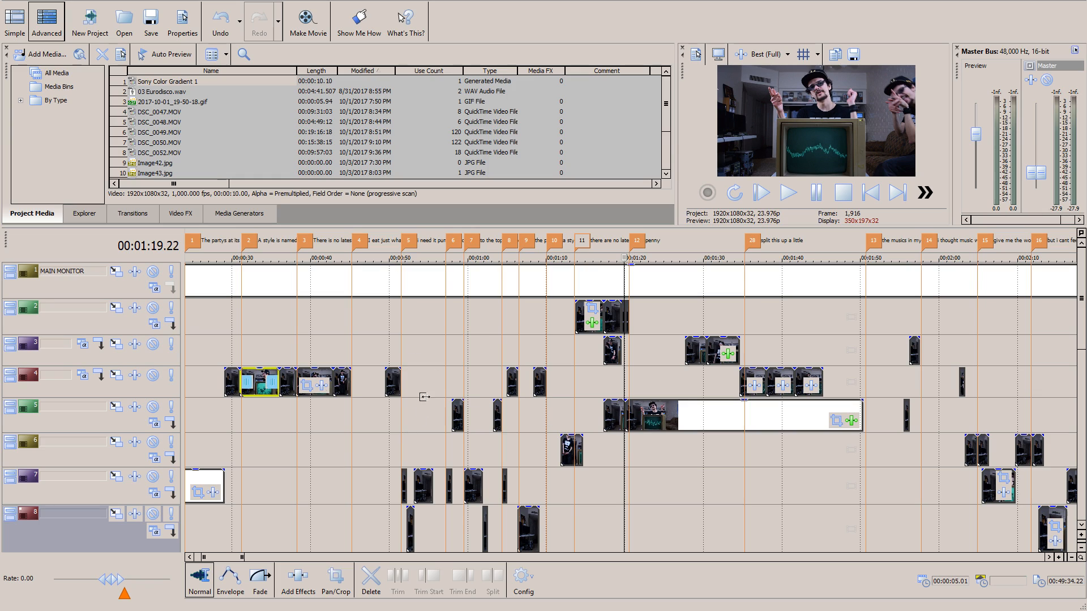
pyautogui.click(218, 260)
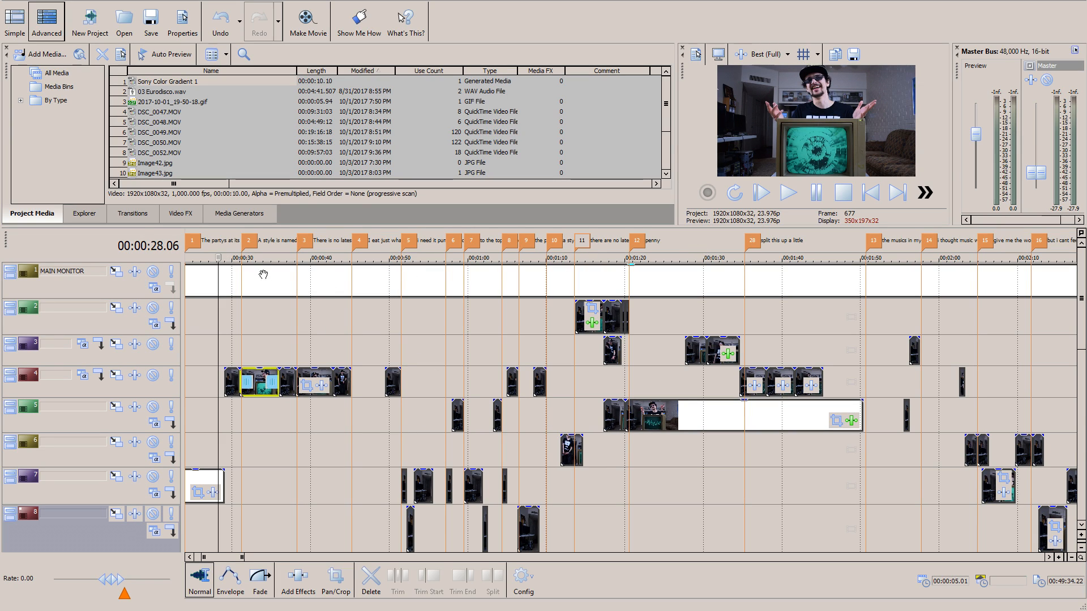
pyautogui.press('space')
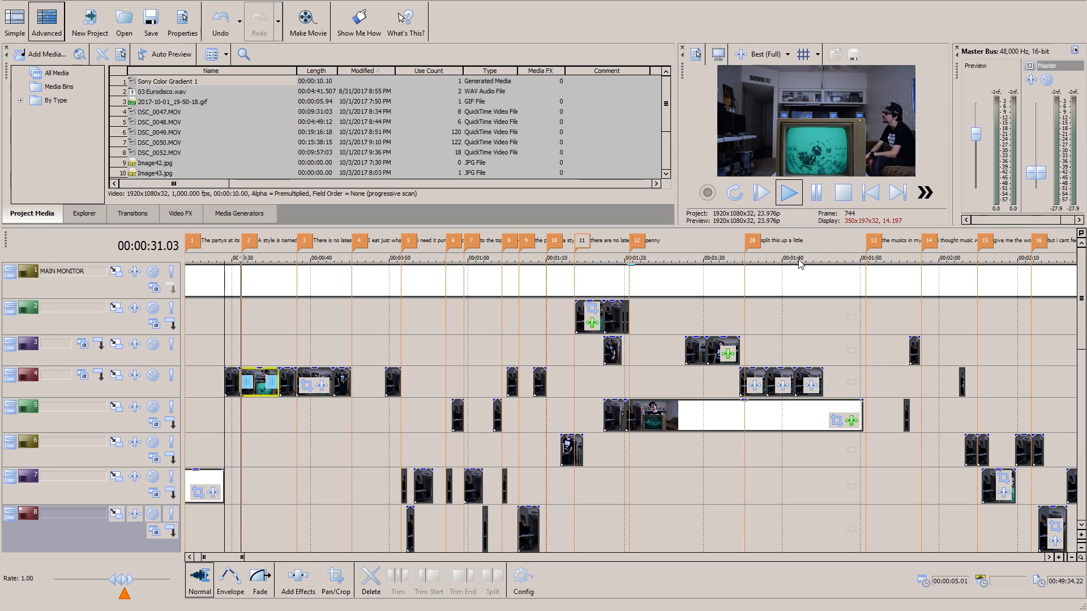
pyautogui.scroll(1, 512, 383)
pyautogui.scroll(2, 512, 384)
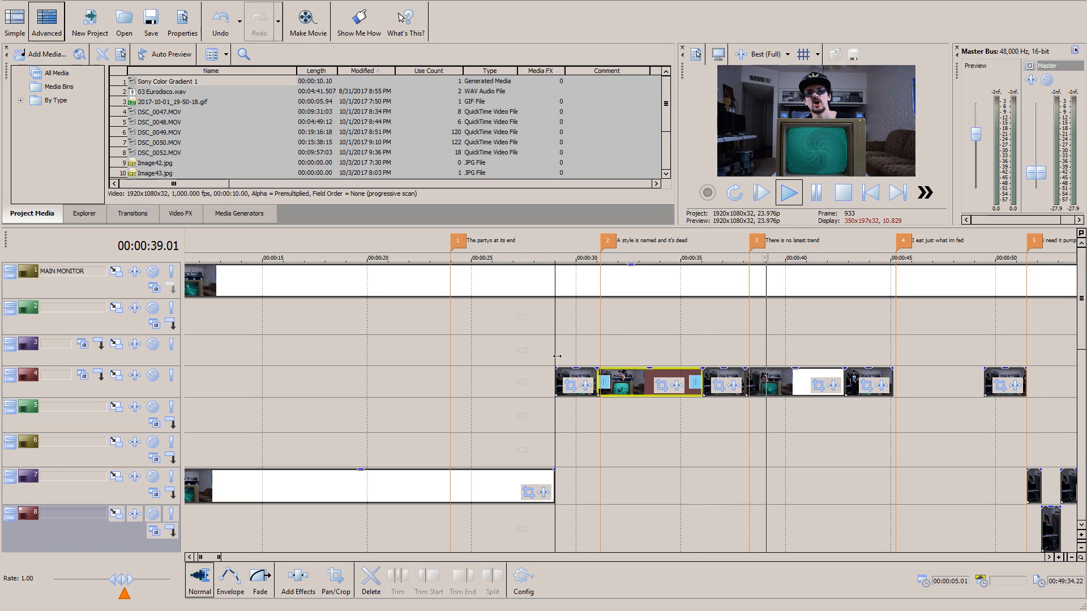
pyautogui.scroll(-2, 615, 527)
pyautogui.scroll(2, 634, 475)
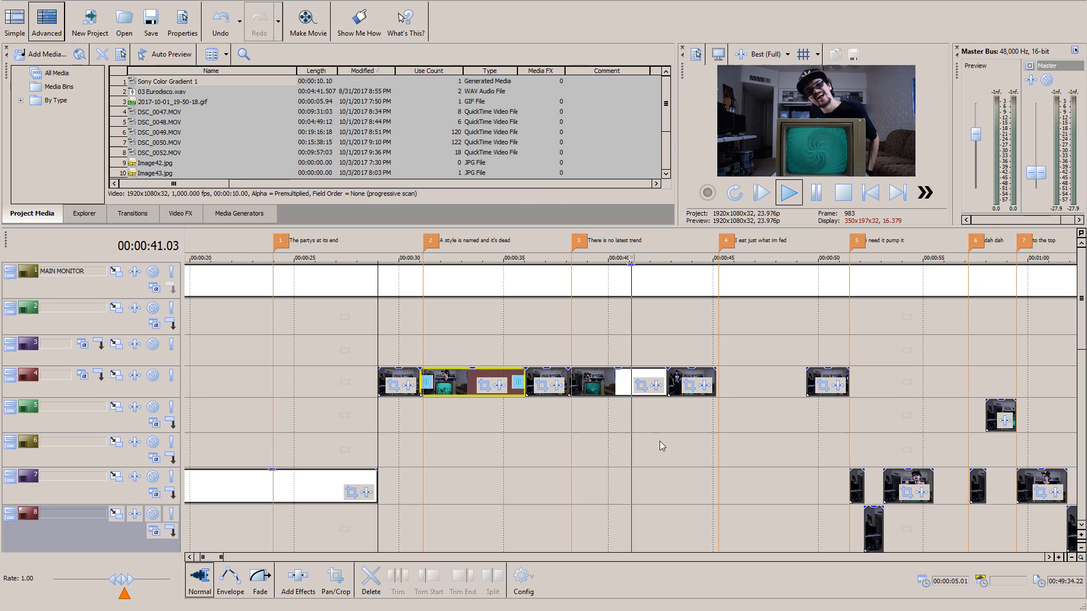
pyautogui.scroll(-3, 755, 419)
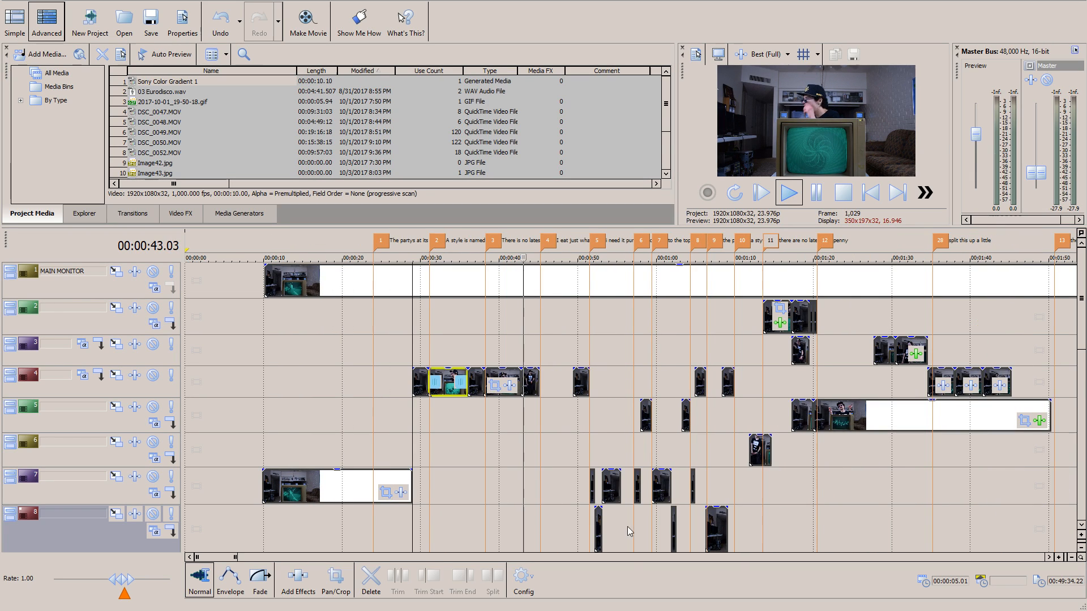
# Step: Examine the arrangement of clips and markers on all eight tracks across the whole song
pyautogui.scroll(1, 553, 371)
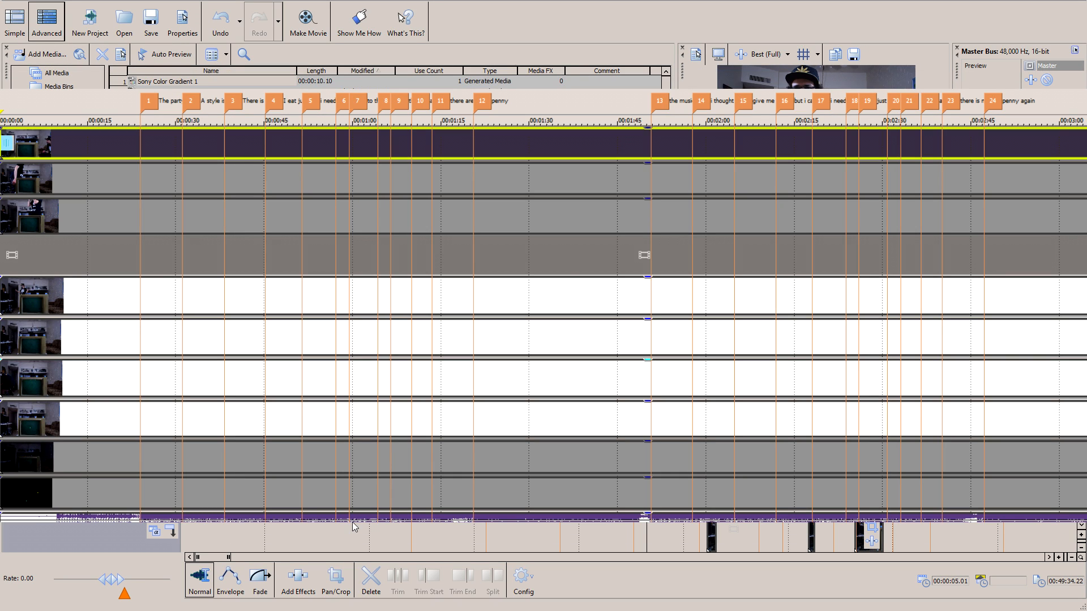
pyautogui.scroll(-1, 629, 368)
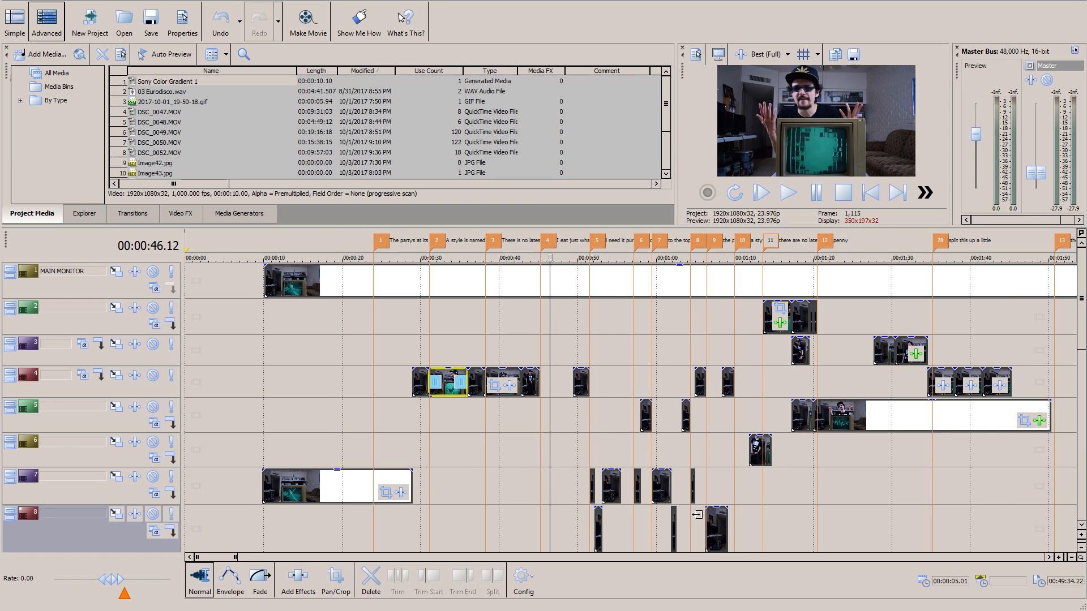
pyautogui.scroll(-5, 697, 514)
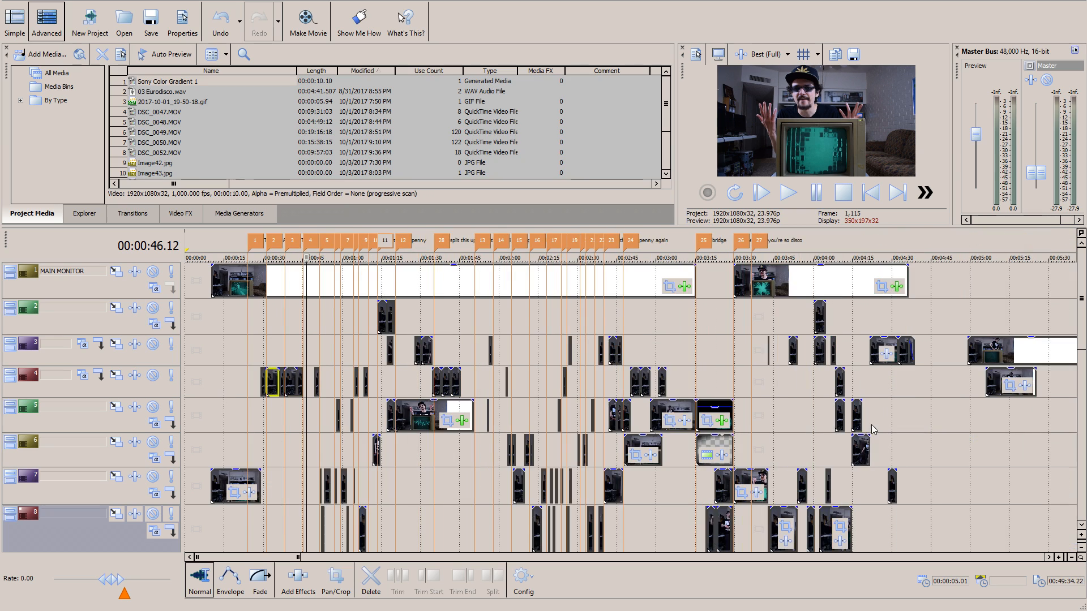
pyautogui.scroll(3, 535, 447)
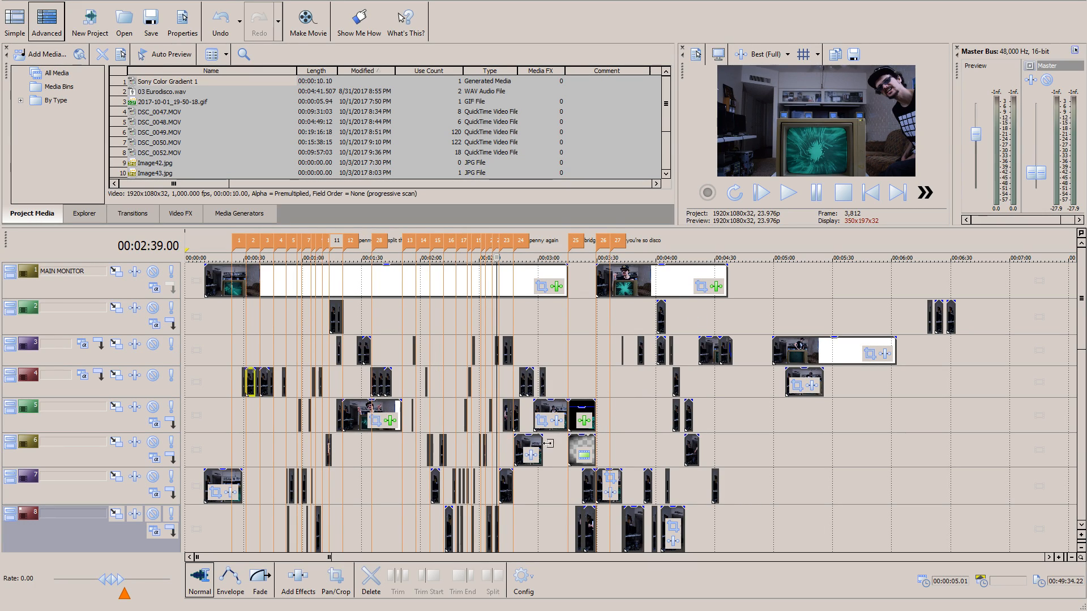
pyautogui.moveTo(1081, 298)
pyautogui.mouseDown()
pyautogui.moveTo(1081, 463)
pyautogui.moveTo(1080, 298)
pyautogui.mouseUp()
pyautogui.moveTo(329, 557); pyautogui.dragTo(236, 548)
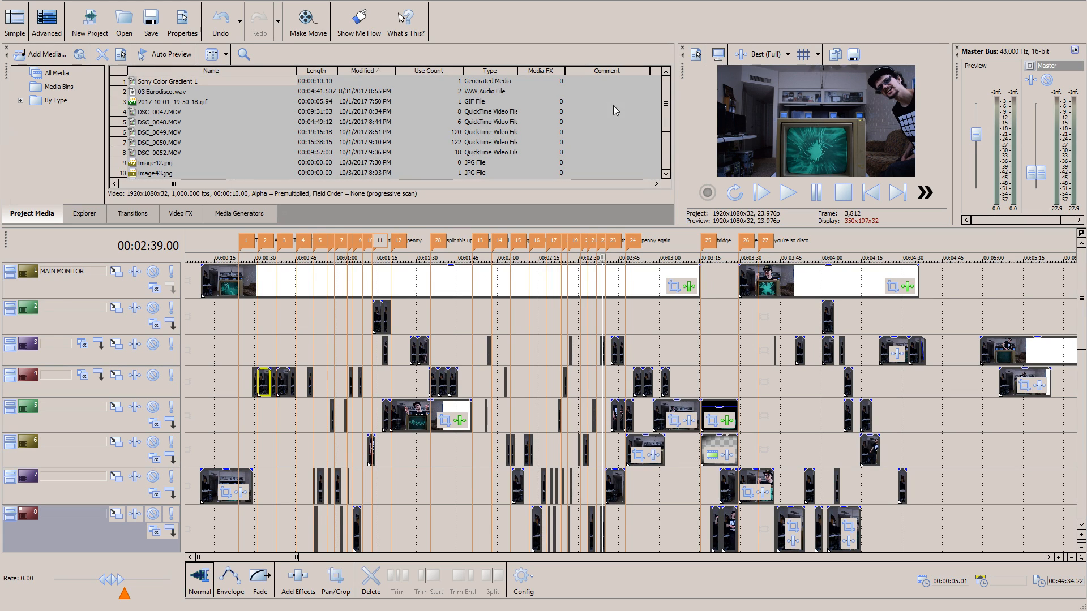
# Step: Preview the composite at 00:02:42.23, after the "there is no latest trend" marker, and solo track 7 there
pyautogui.scroll(4, 666, 407)
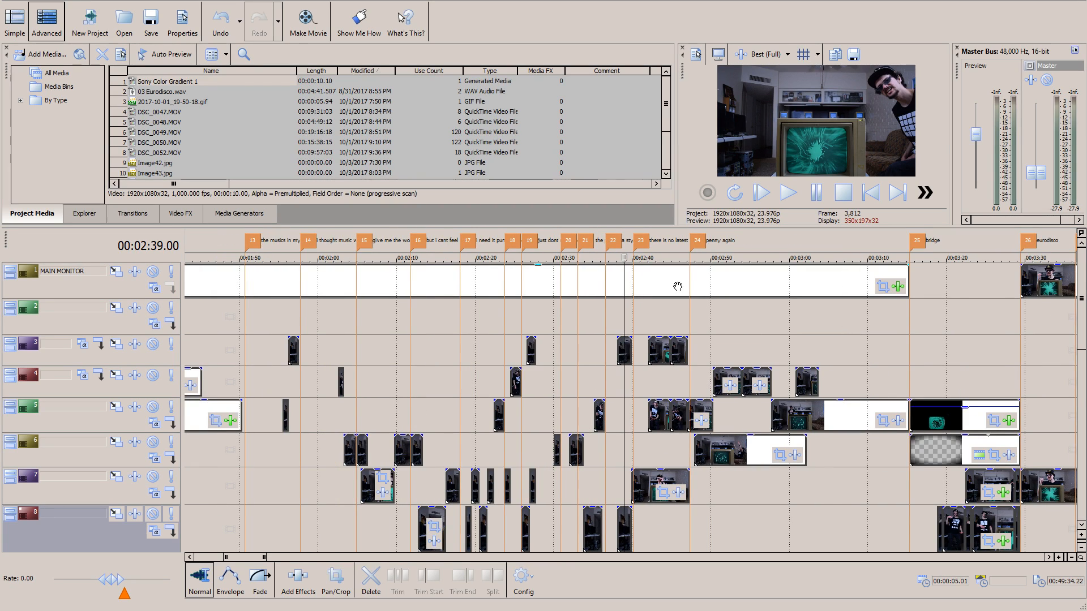
pyautogui.click(655, 258)
pyautogui.scroll(5, 680, 339)
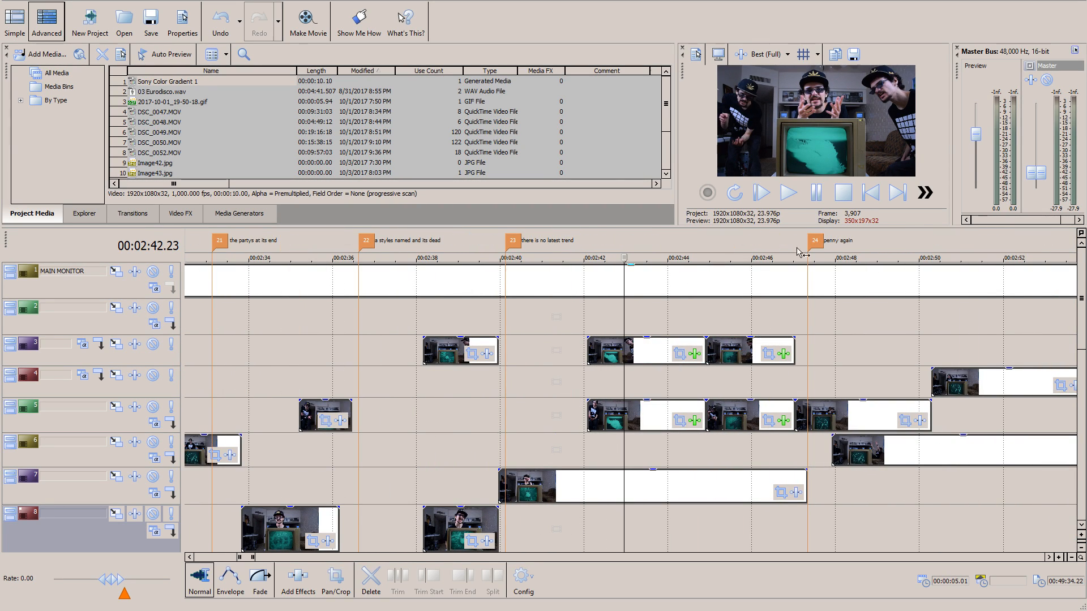
pyautogui.click(174, 479)
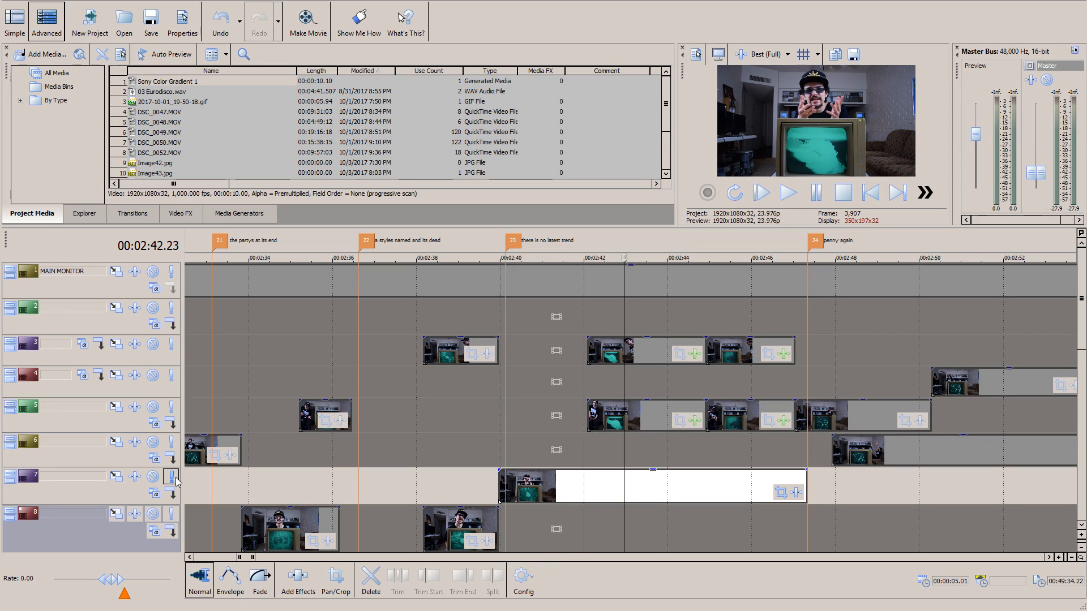
# Step: Turn off the solo on track 7 and preview the full composite at 00:01:17.16, between markers 11 and 12
pyautogui.click(175, 479)
pyautogui.scroll(-8, 509, 396)
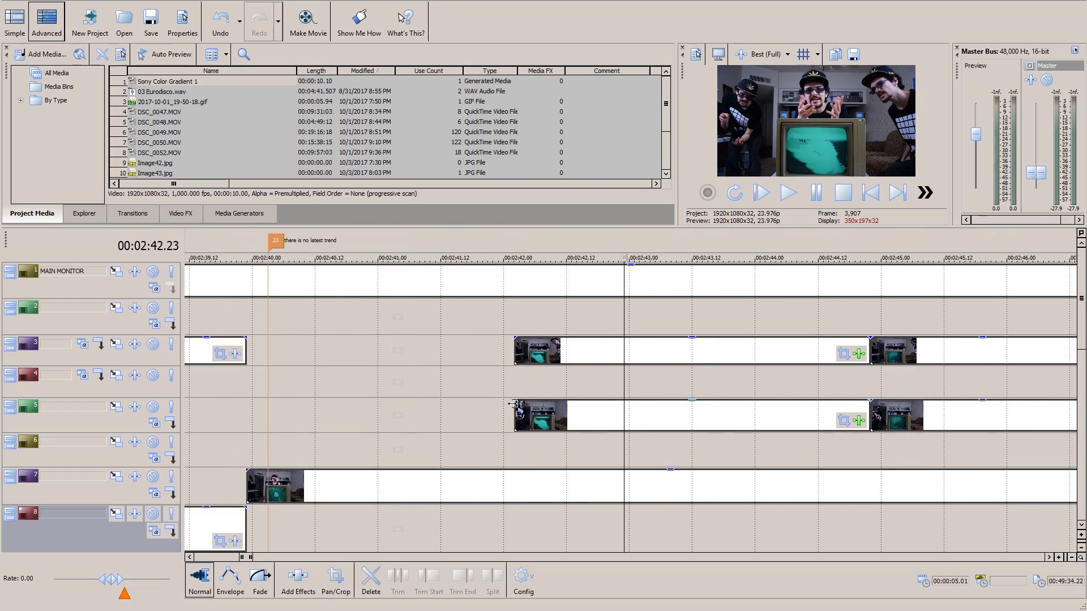
pyautogui.scroll(-3, 463, 381)
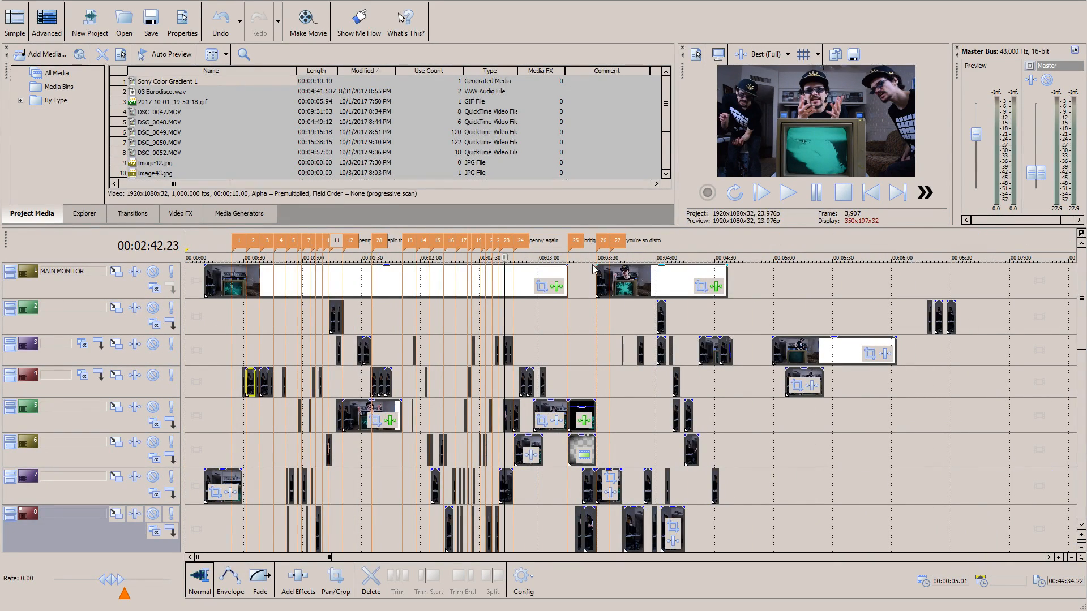
pyautogui.click(343, 255)
pyautogui.scroll(5, 369, 283)
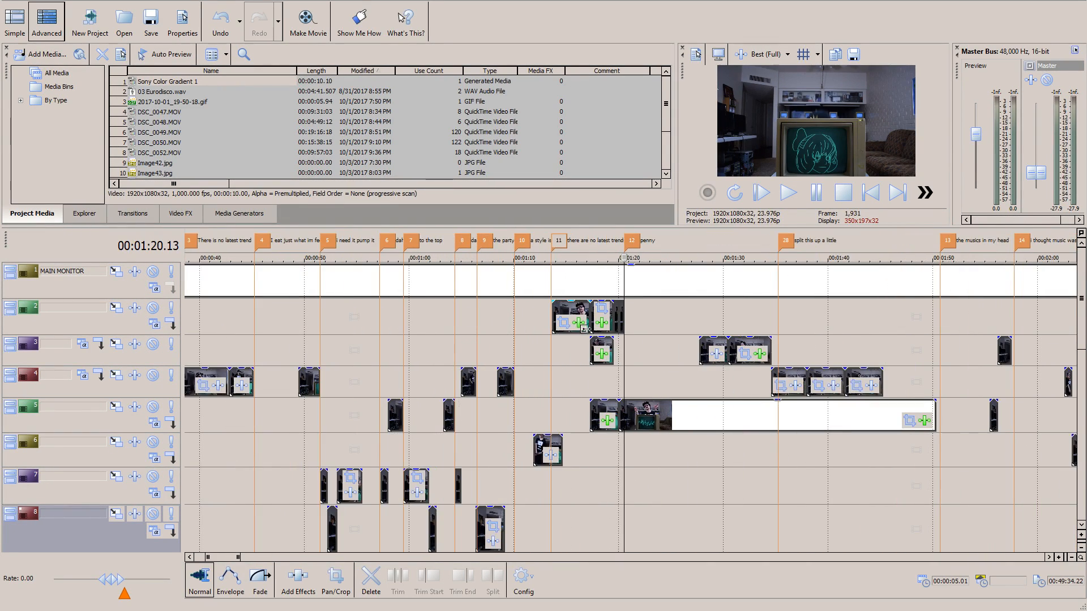
pyautogui.scroll(3, 584, 267)
pyautogui.click(564, 254)
pyautogui.scroll(6, 589, 340)
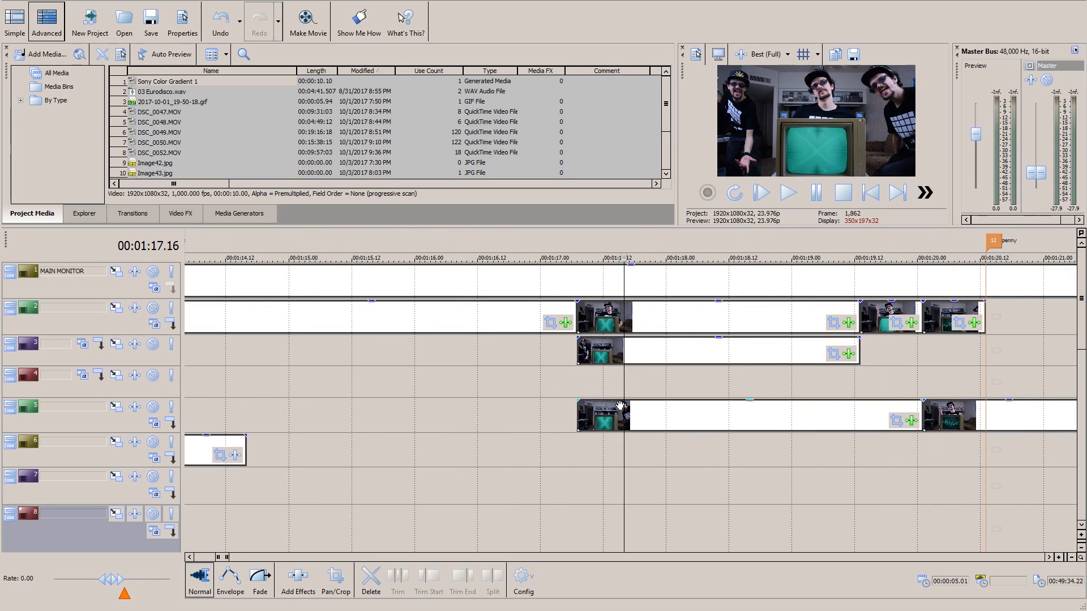
# Step: Solo track 5 at 00:01:17.16, restore all tracks, and solo track 3 at 00:01:18.05 to view each masked performer layer
pyautogui.click(172, 407)
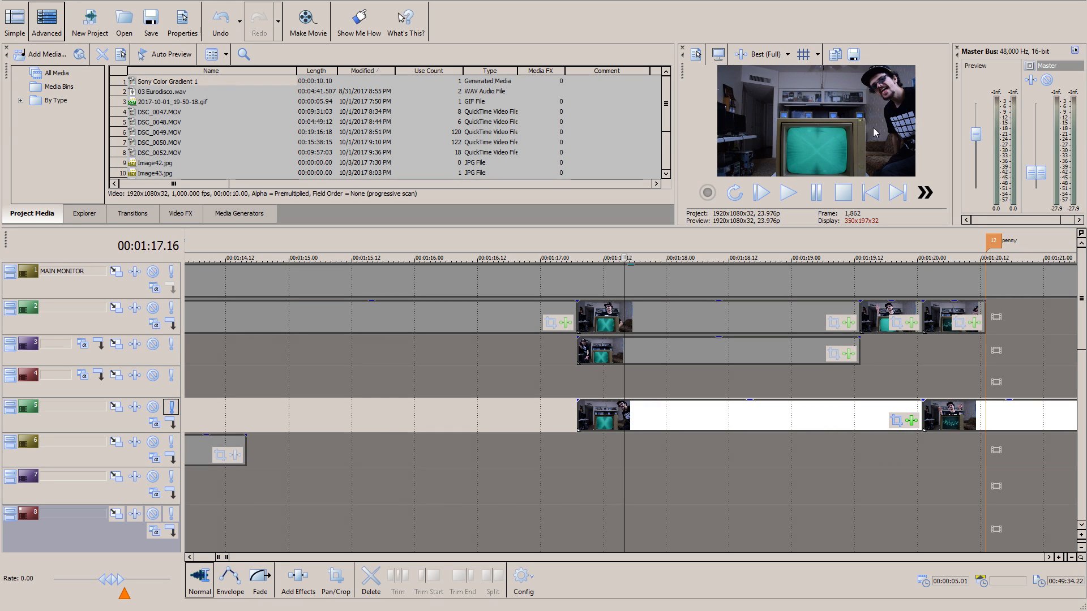
pyautogui.scroll(-3, 613, 288)
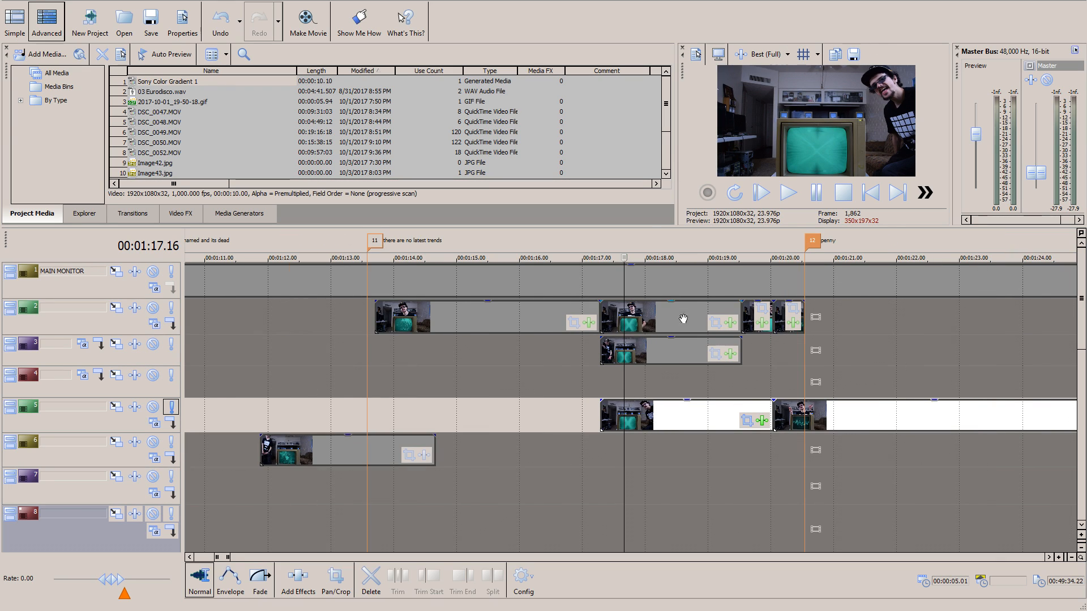
pyautogui.click(522, 270)
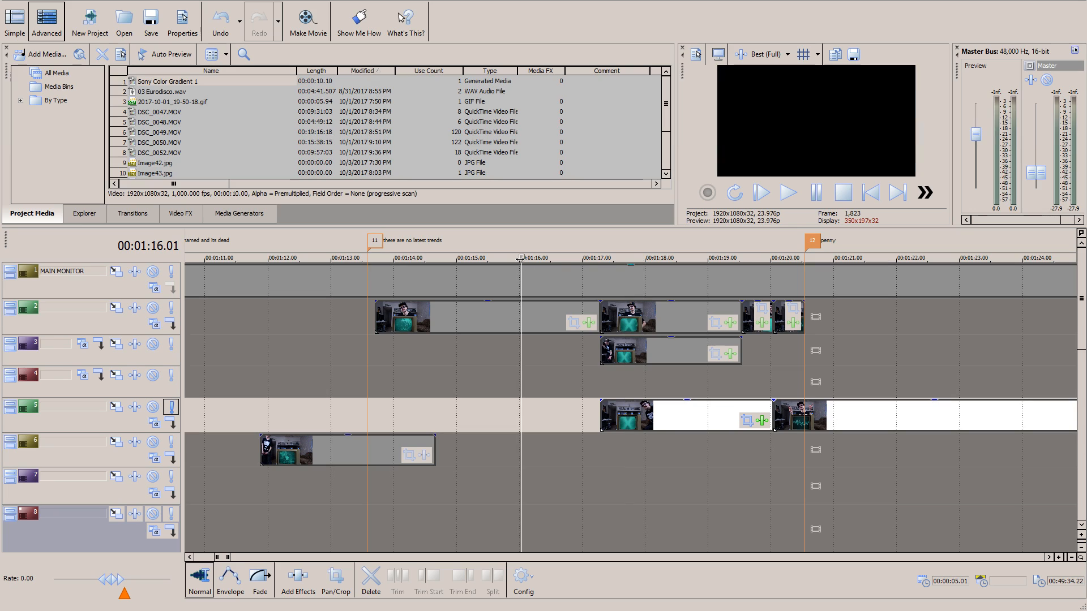
pyautogui.click(659, 258)
pyautogui.hotkey('ctrl', 'a')
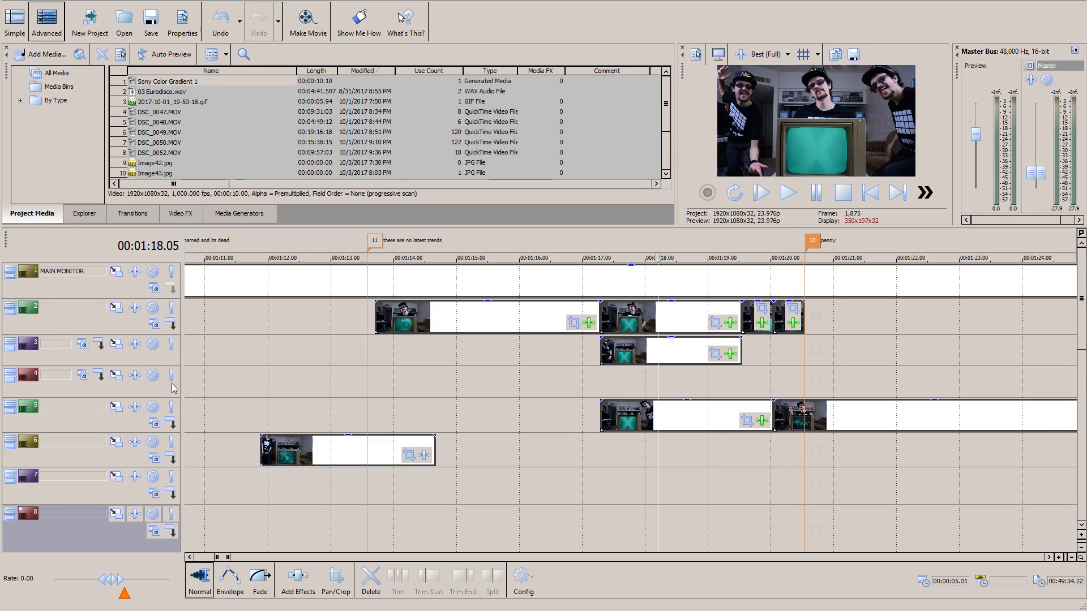
pyautogui.click(171, 344)
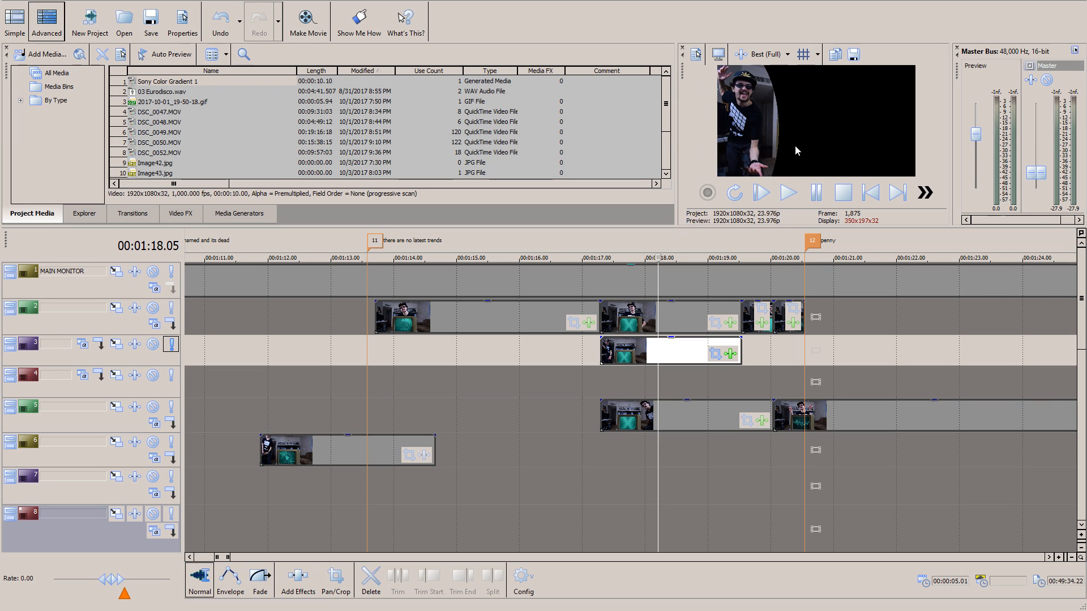
# Step: Turn off the solo on track 3 and examine the clip layout over the whole project, including the leftover clips around marker 29
pyautogui.scroll(-2, 646, 406)
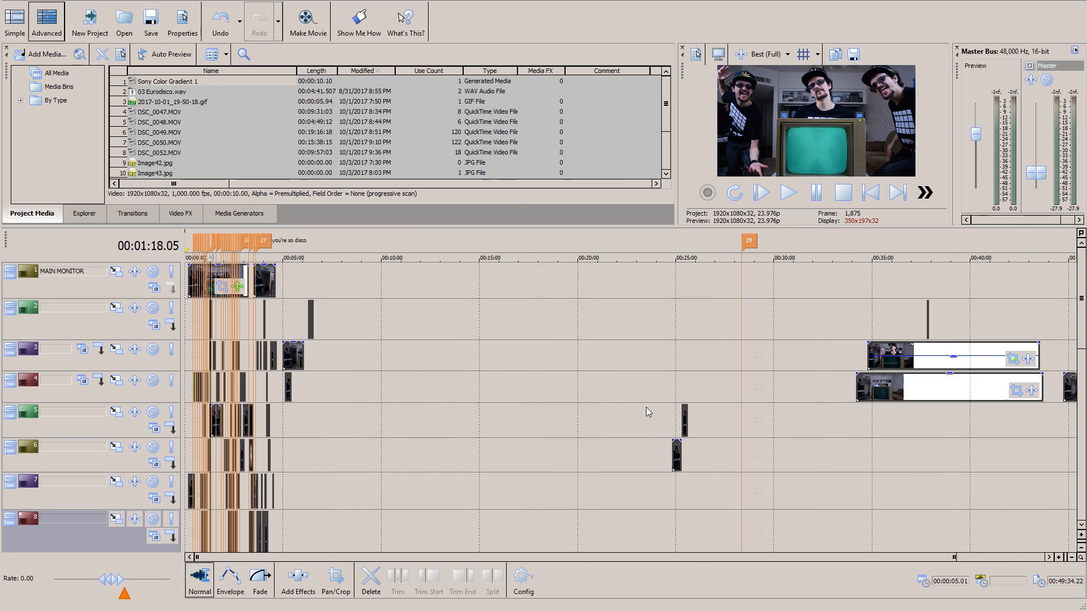
pyautogui.scroll(1, 634, 423)
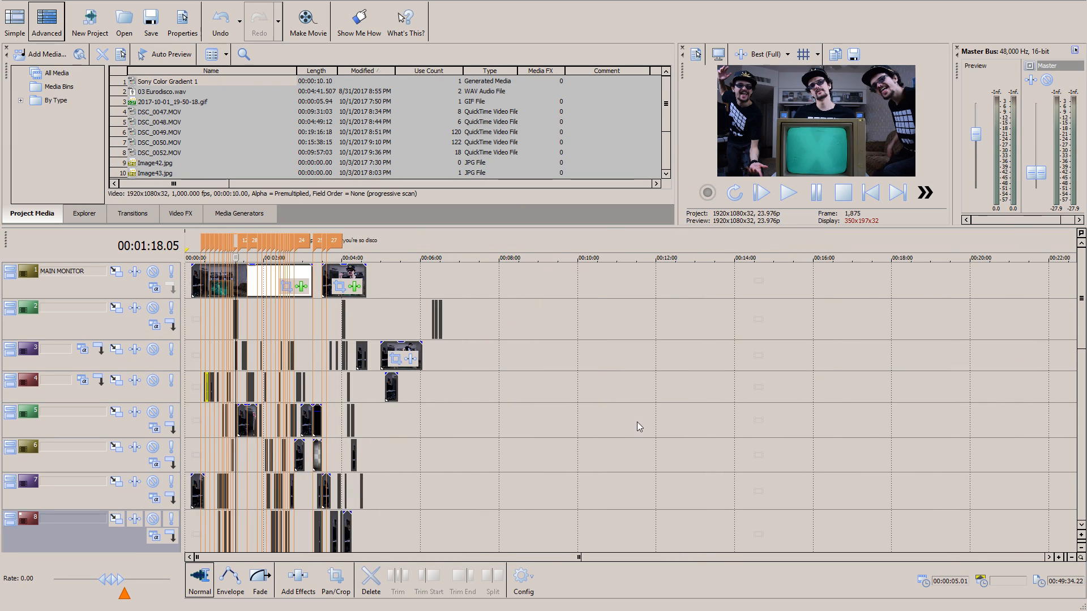
pyautogui.scroll(-2, 627, 411)
pyautogui.scroll(1, 472, 428)
pyautogui.scroll(3, 471, 428)
pyautogui.scroll(-1, 582, 406)
pyautogui.scroll(1, 622, 373)
pyautogui.moveTo(1082, 273); pyautogui.dragTo(1082, 299)
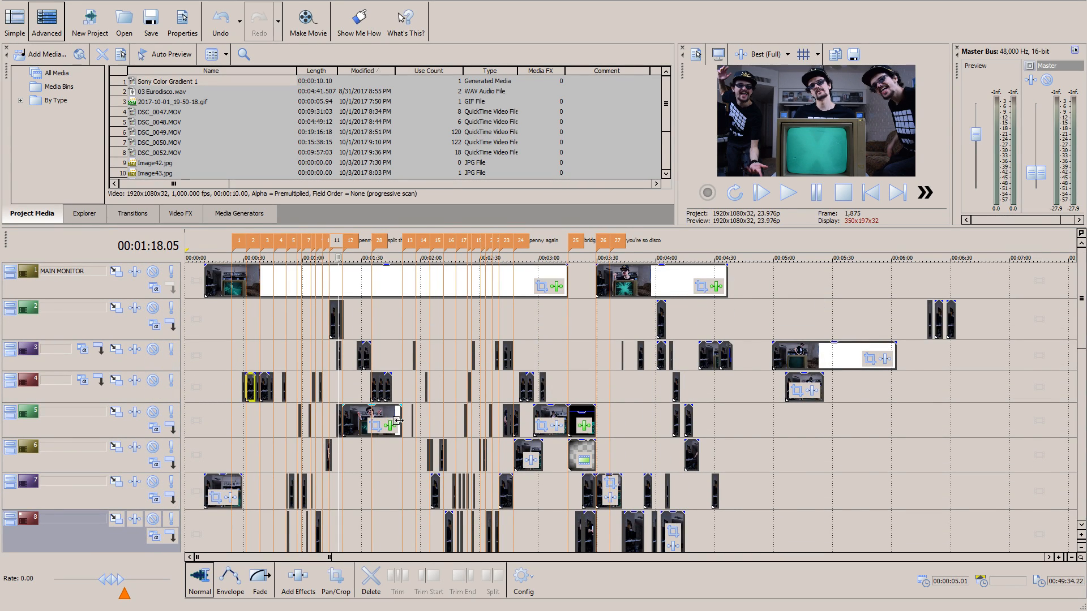
# Step: Examine how the performer clips are spread over tracks 2 to 8 around markers 11 and 12
pyautogui.scroll(3, 413, 419)
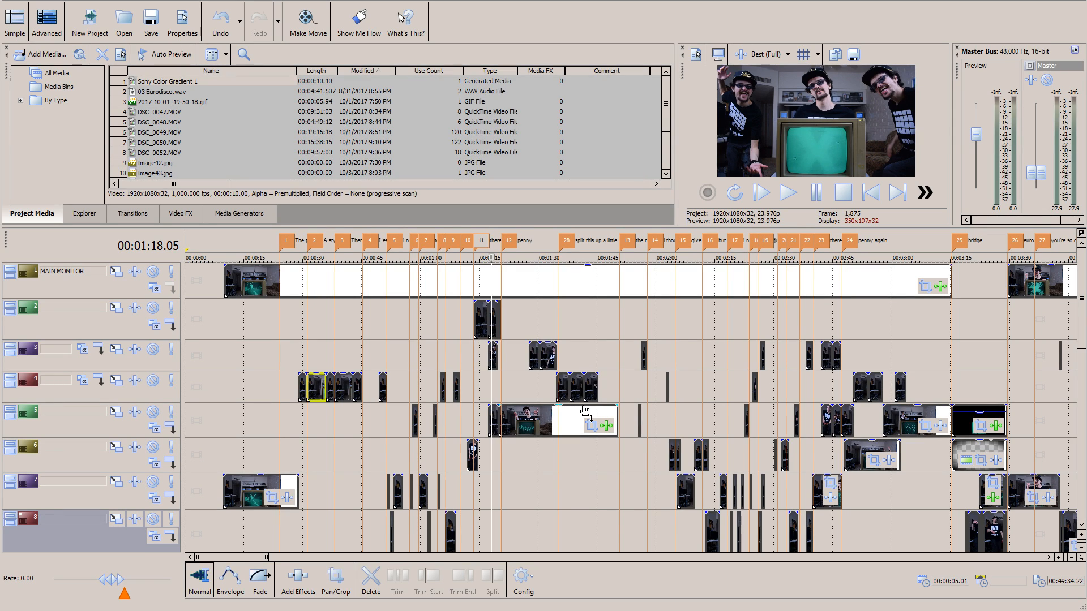
pyautogui.scroll(5, 582, 410)
pyautogui.scroll(3, 609, 410)
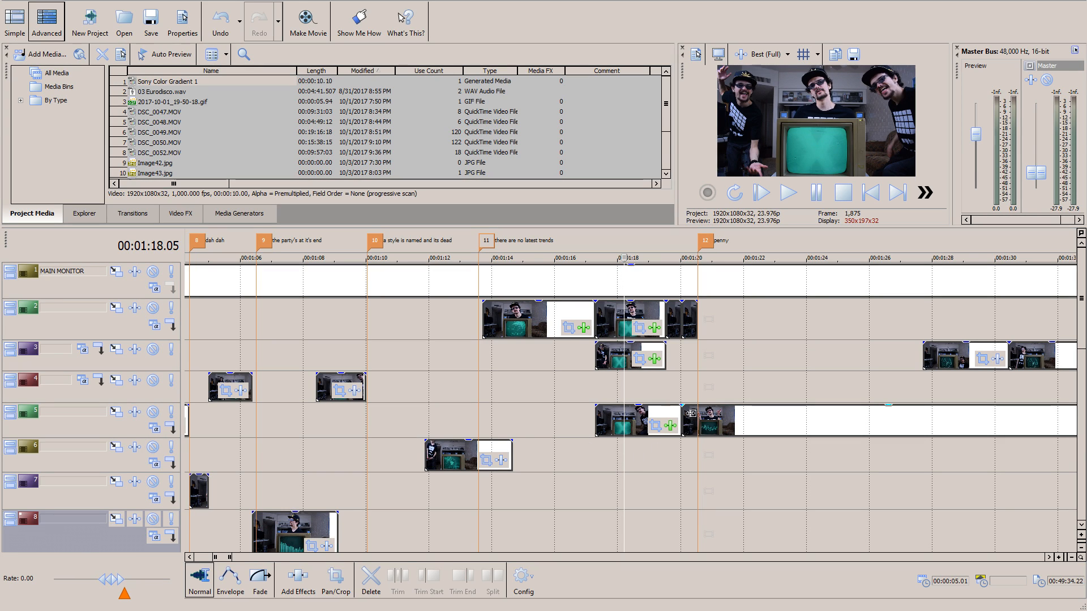
pyautogui.scroll(-3, 627, 477)
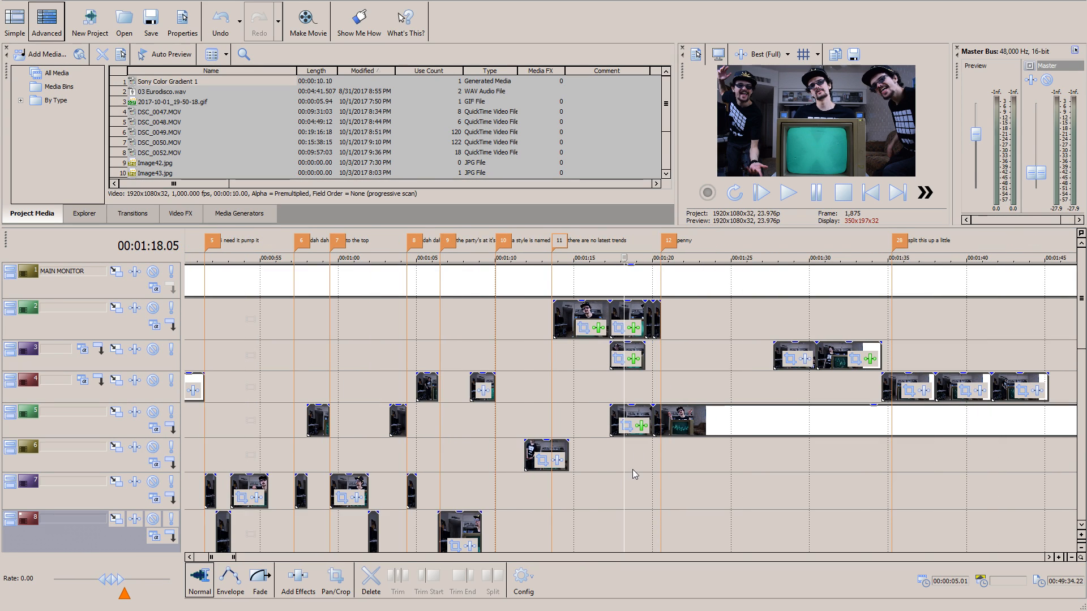
pyautogui.scroll(-3, 637, 460)
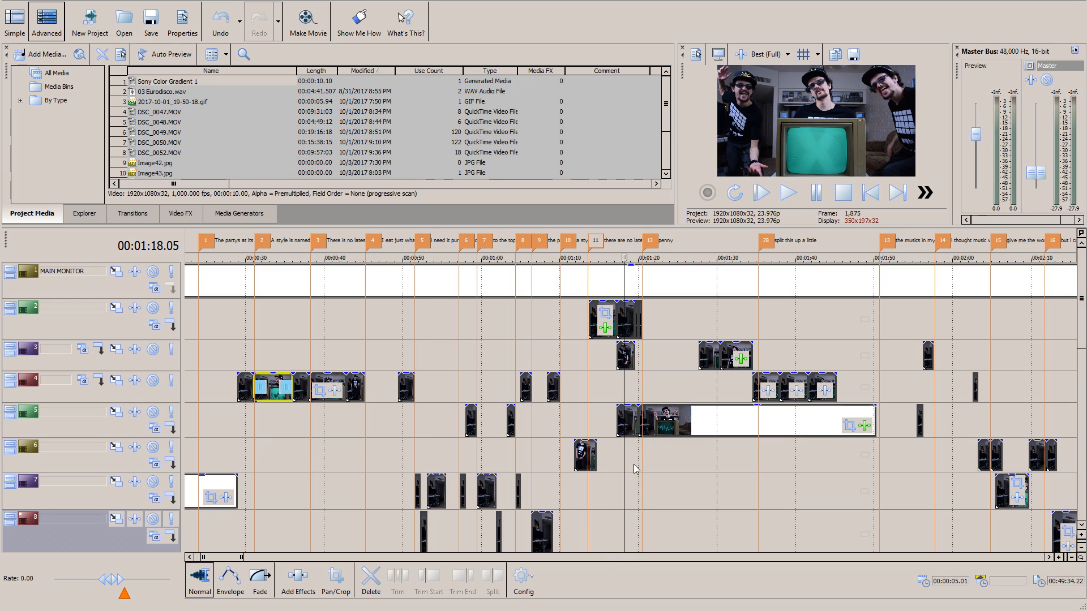
pyautogui.scroll(-4, 727, 432)
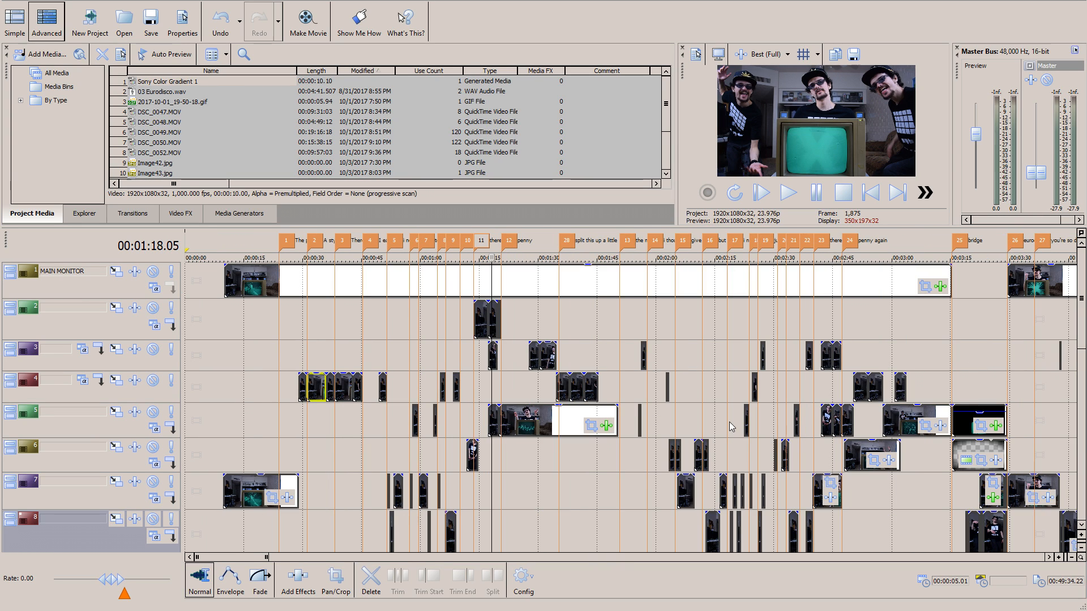
# Step: Preview the second-verse composite at 00:02:18.02, 00:02:16.06 and 00:02:10.20, and the frame at 00:01:39.22 after marker 28
pyautogui.click(728, 259)
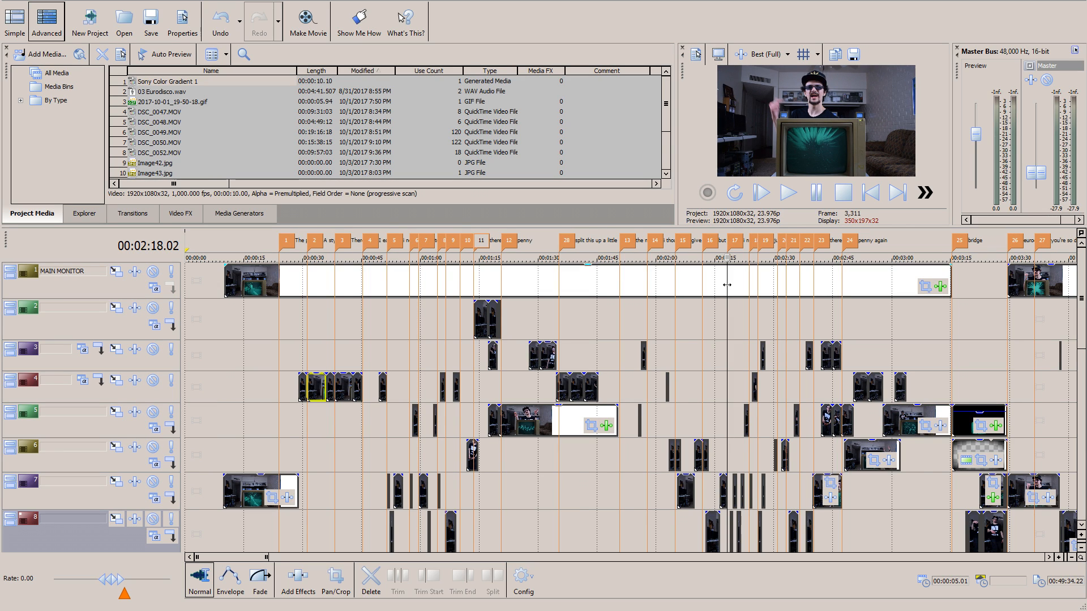
pyautogui.scroll(4, 715, 308)
pyautogui.click(610, 259)
pyautogui.scroll(2, 613, 290)
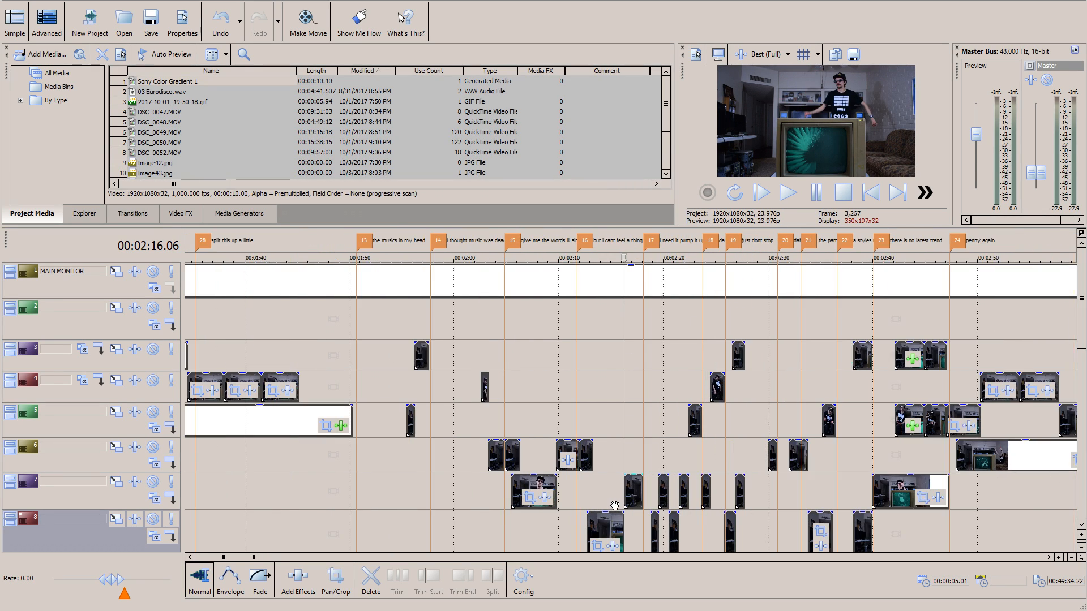
pyautogui.scroll(2, 643, 345)
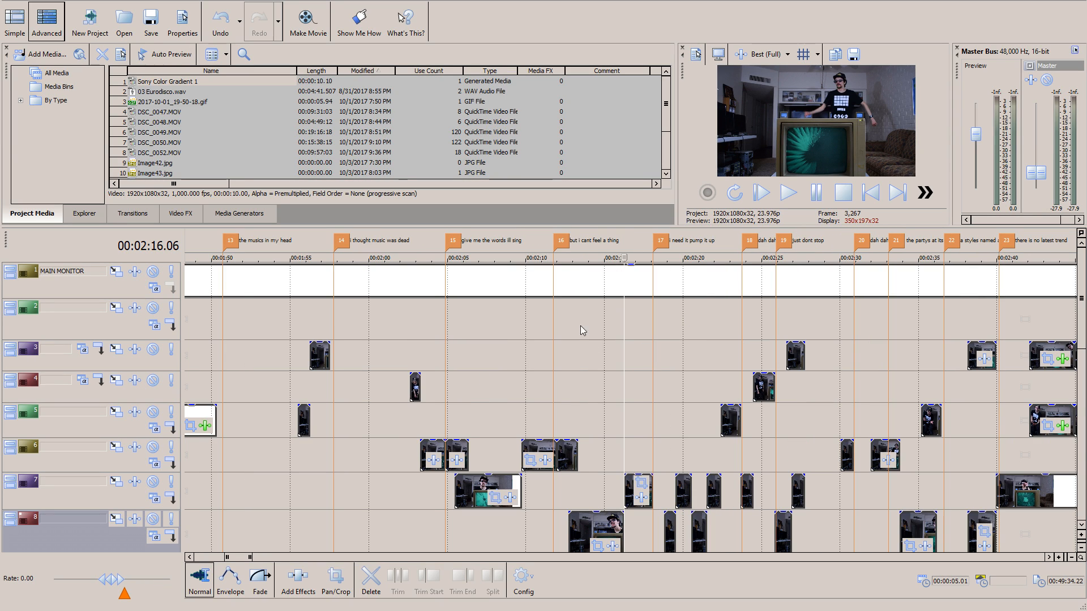
pyautogui.click(540, 260)
pyautogui.scroll(-2, 585, 351)
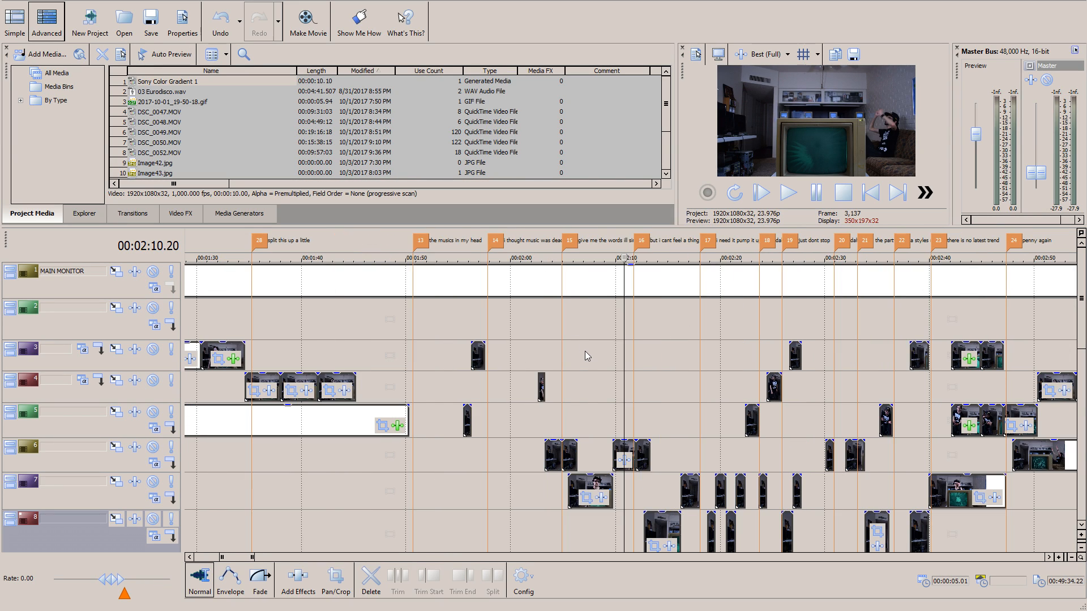
pyautogui.scroll(-2, 585, 351)
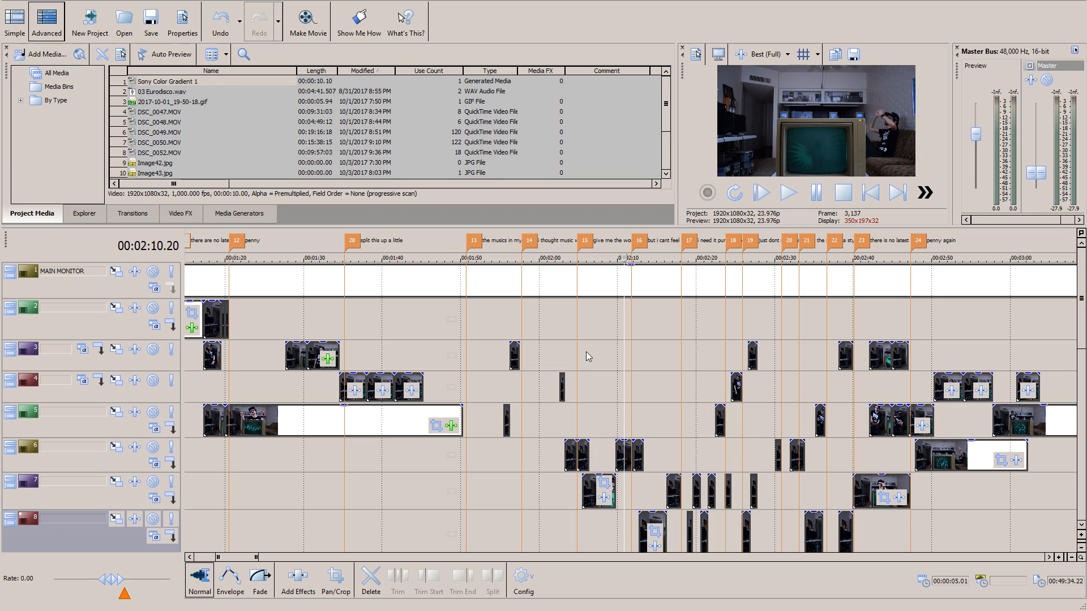
pyautogui.click(383, 257)
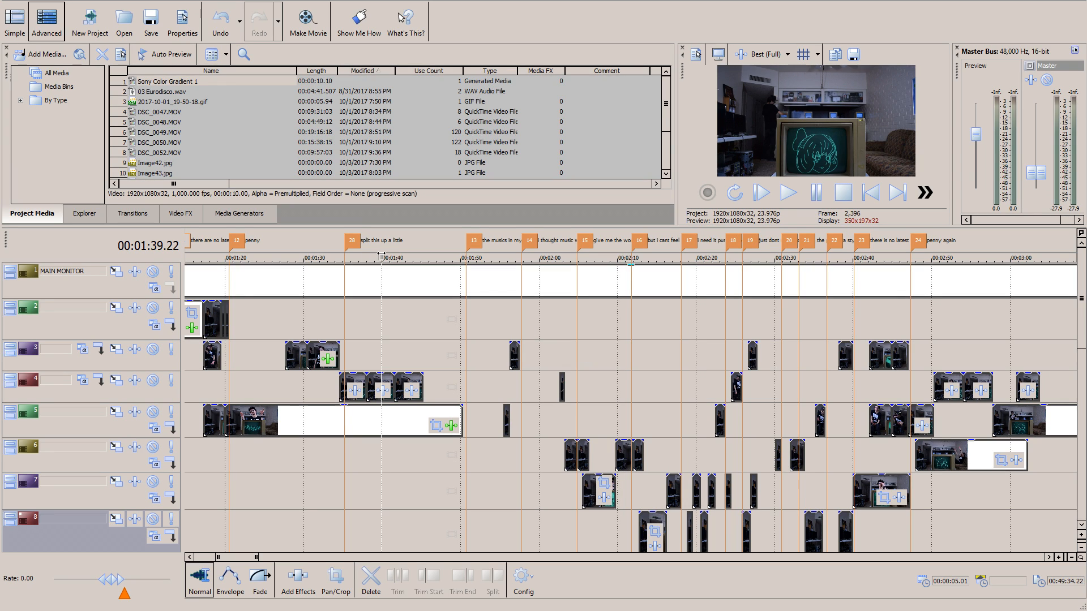
# Step: Compare the stacked performer clips between markers 11 and 12 by previewing 00:01:17.07, 00:01:15.14 and 00:01:19.13
pyautogui.scroll(-3, 385, 331)
pyautogui.click(487, 258)
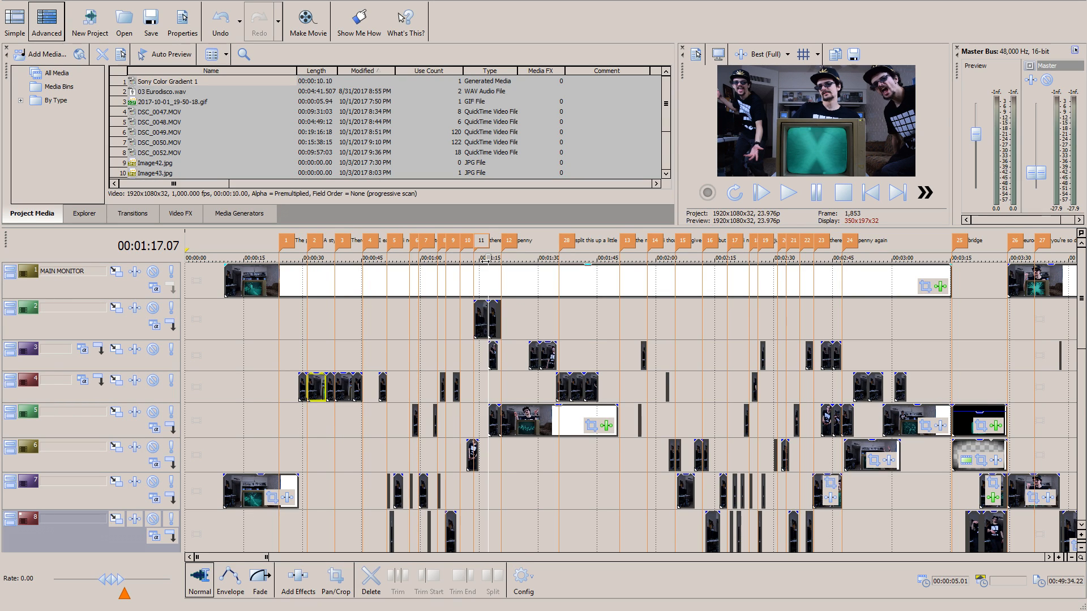
pyautogui.scroll(2, 578, 385)
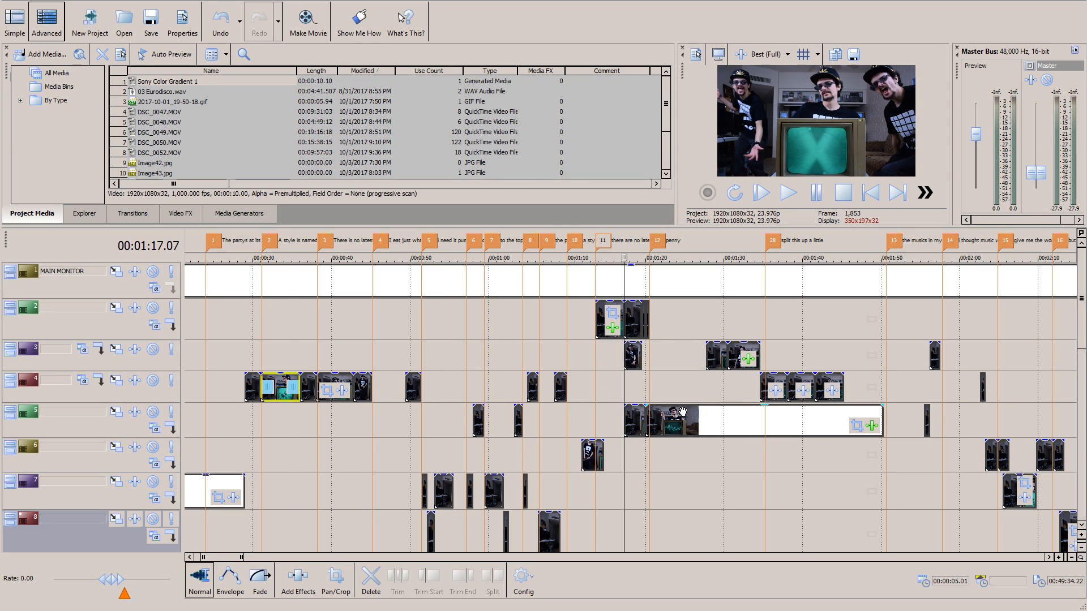
pyautogui.scroll(1, 682, 411)
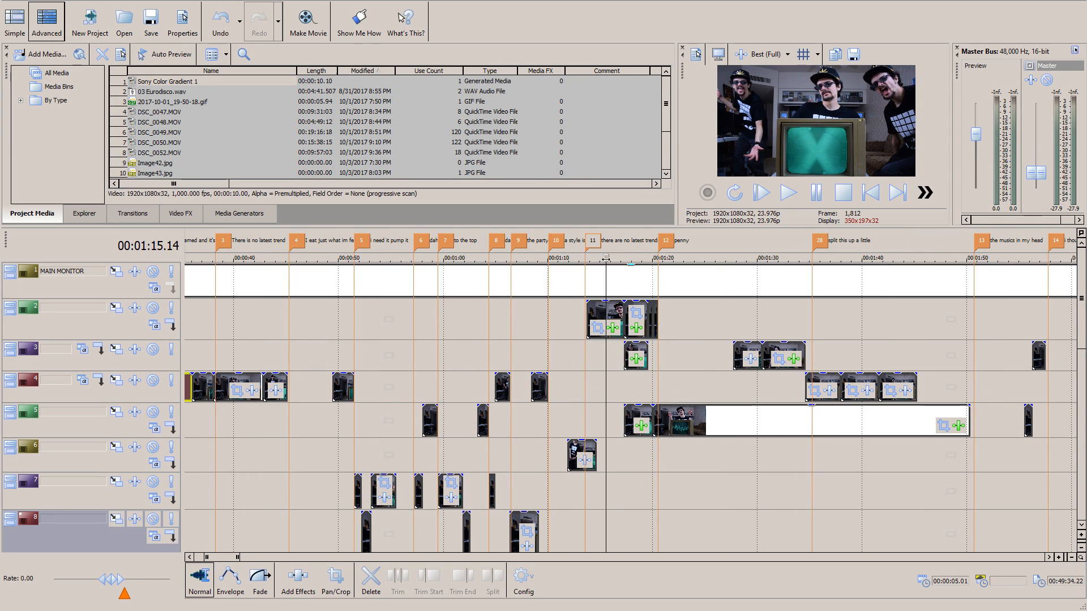
pyautogui.click(606, 259)
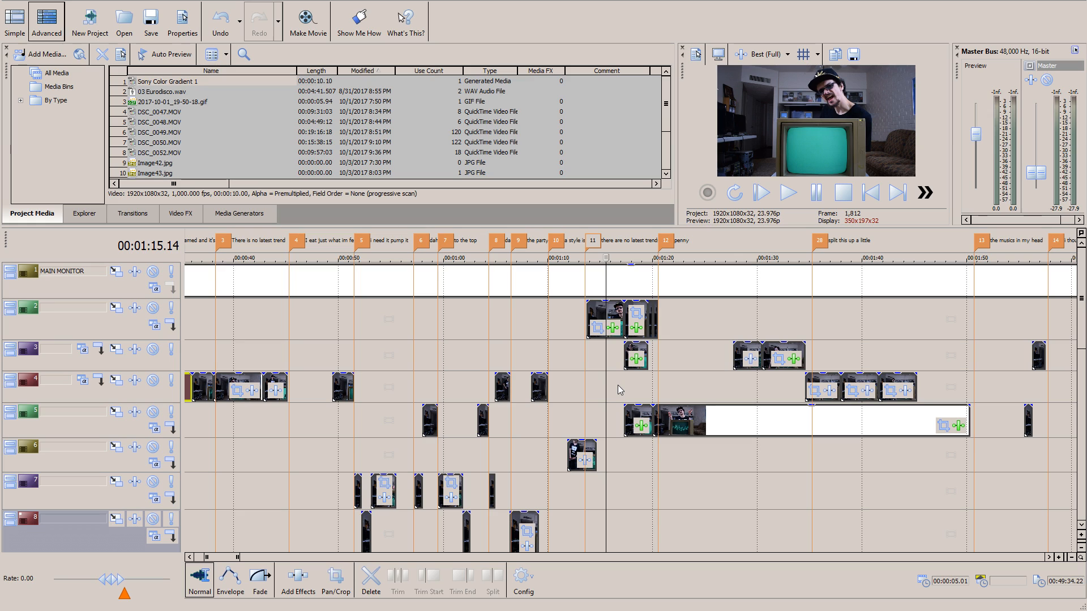
pyautogui.click(647, 258)
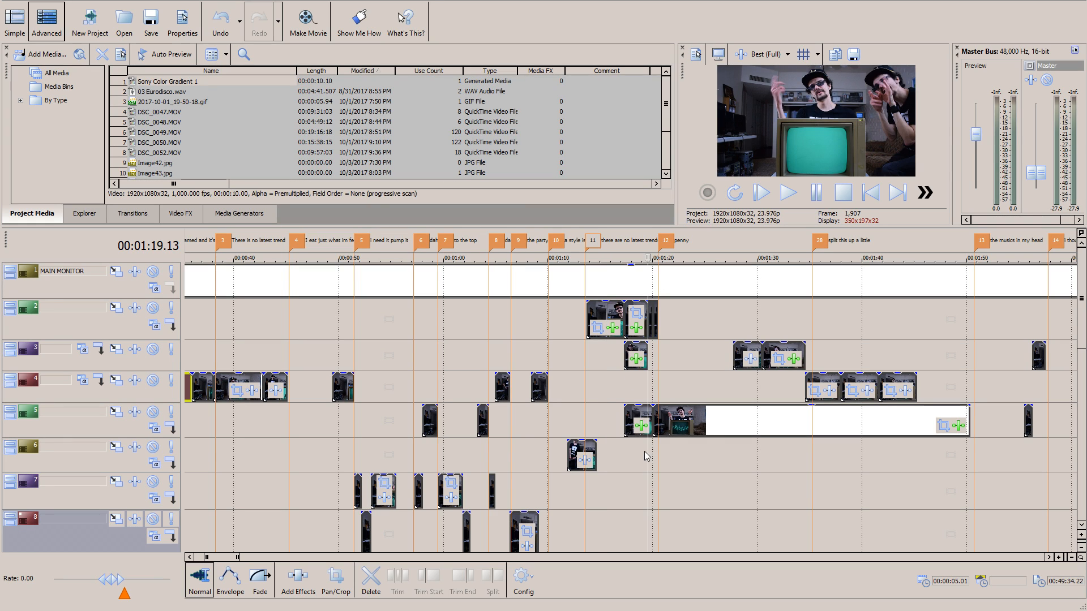
pyautogui.scroll(-2, 644, 451)
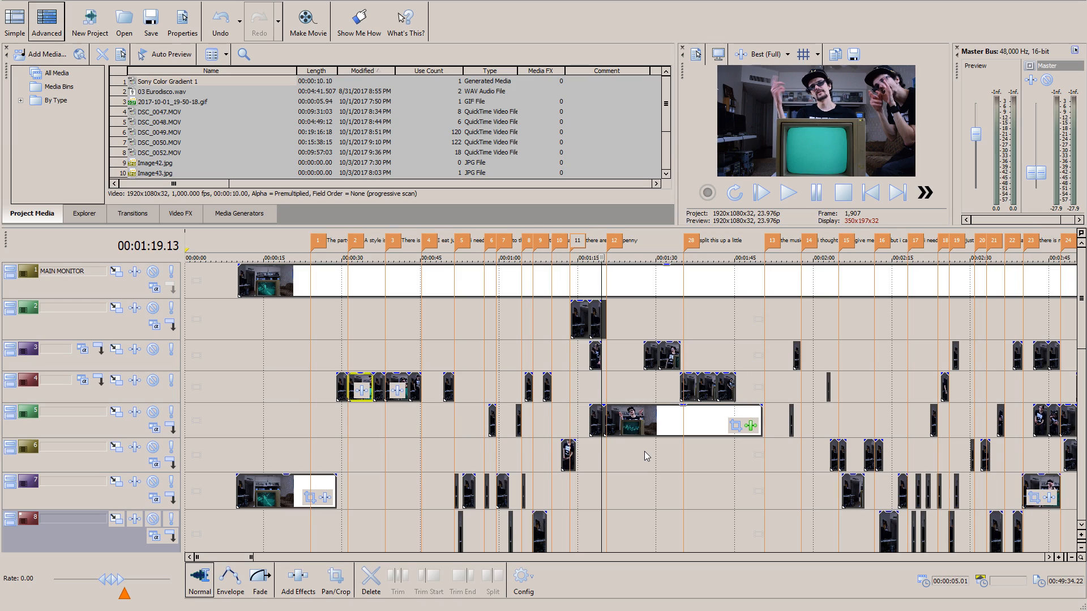